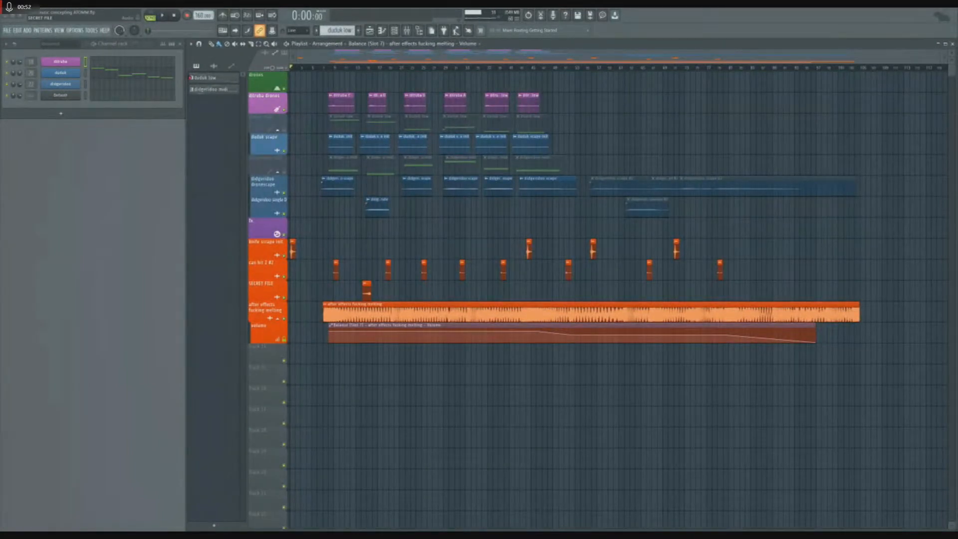
- Play the full arrangement from the start and skip ahead to where the first drone clips begin
click(88, 370)
ctrl+scroll(312, 239, up, 3)
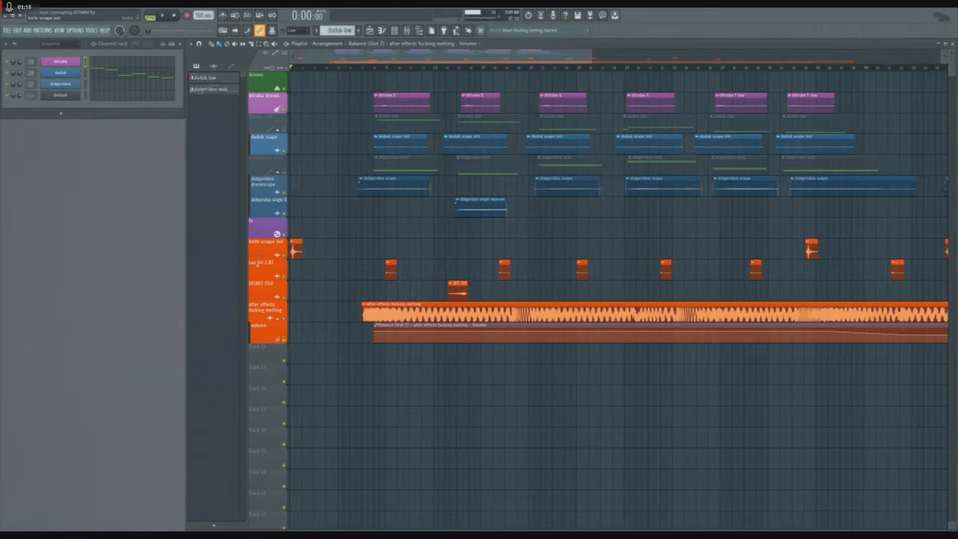
key(space)
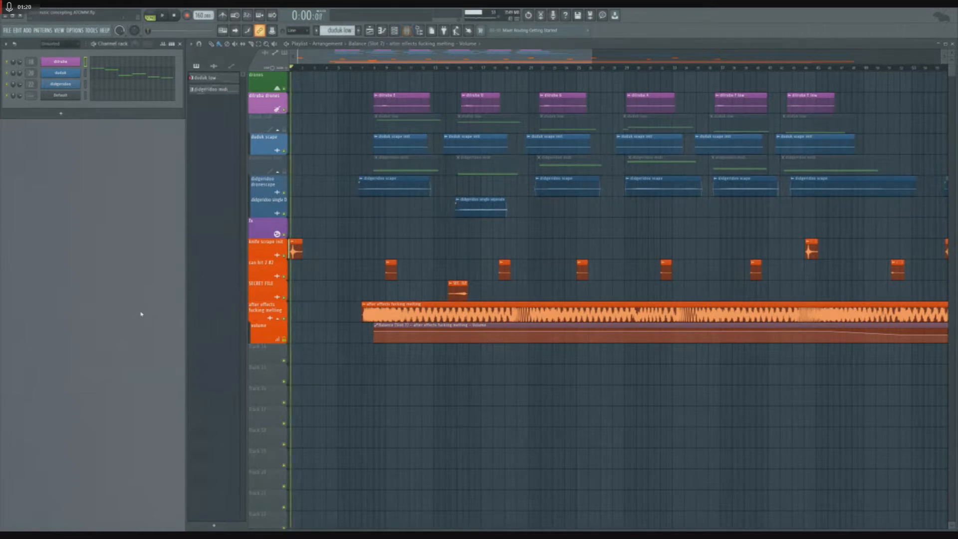
click(380, 67)
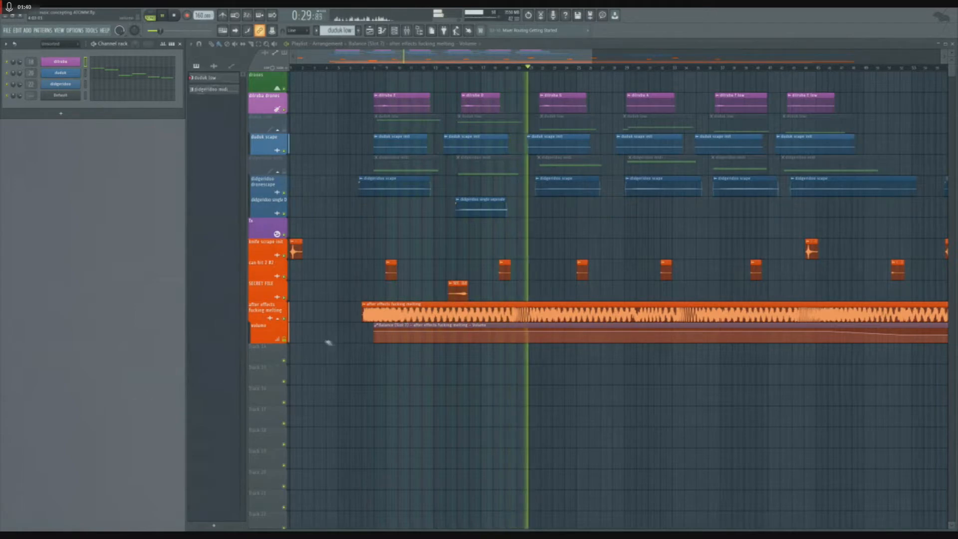
scroll(432, 344, down, 3)
scroll(432, 344, up, 4)
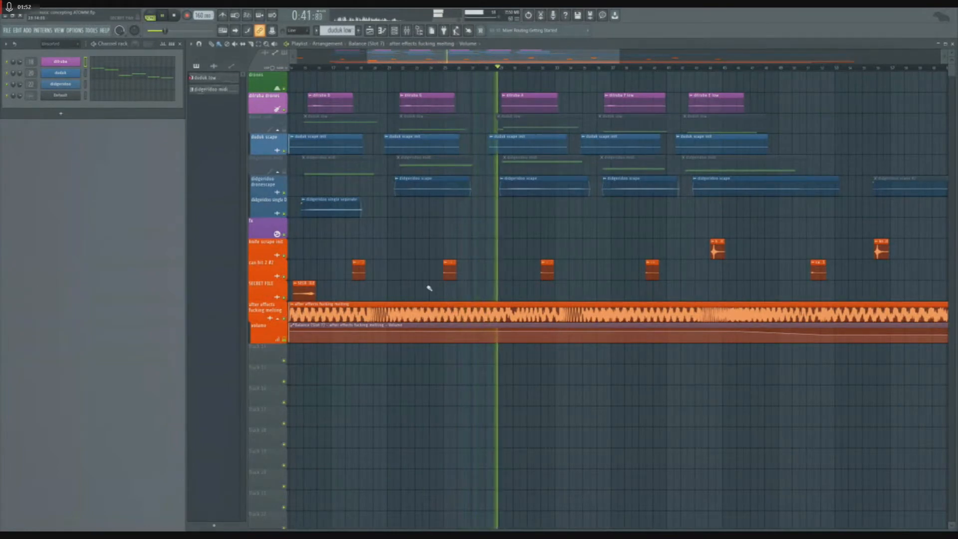
scroll(429, 288, down, 3)
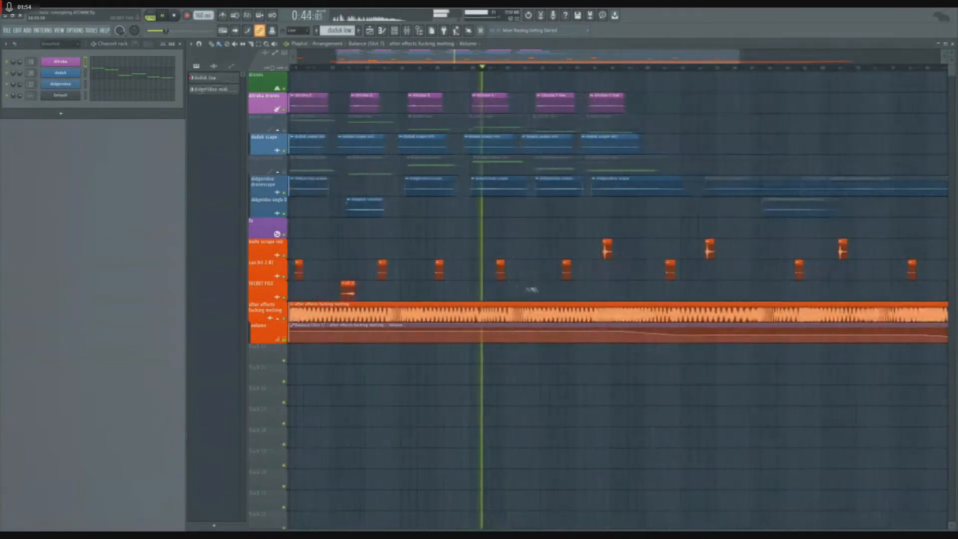
scroll(536, 290, up, 4)
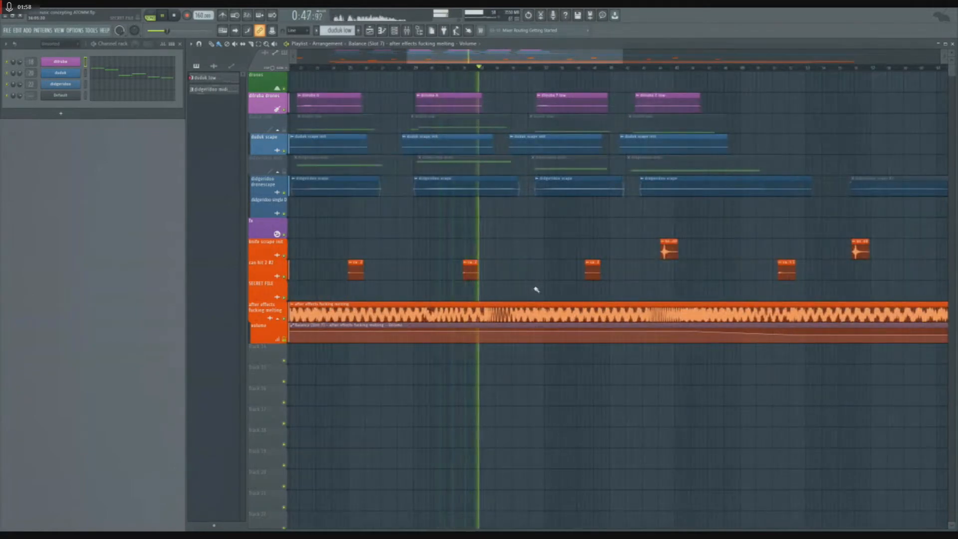
scroll(536, 289, down, 2)
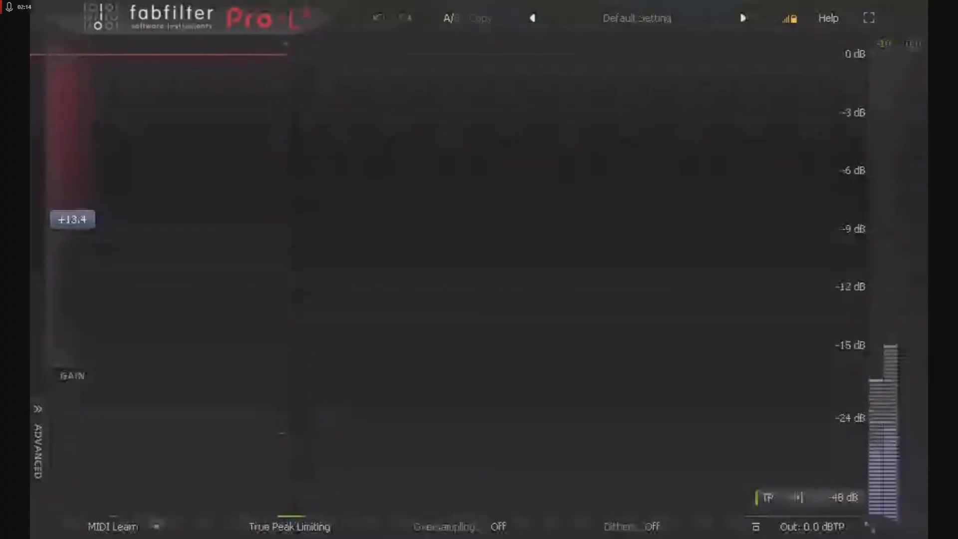
- Raise the FabFilter Pro-L limiter's gain to about +15.7 dB and stop playback
drag(72, 218, 72, 195)
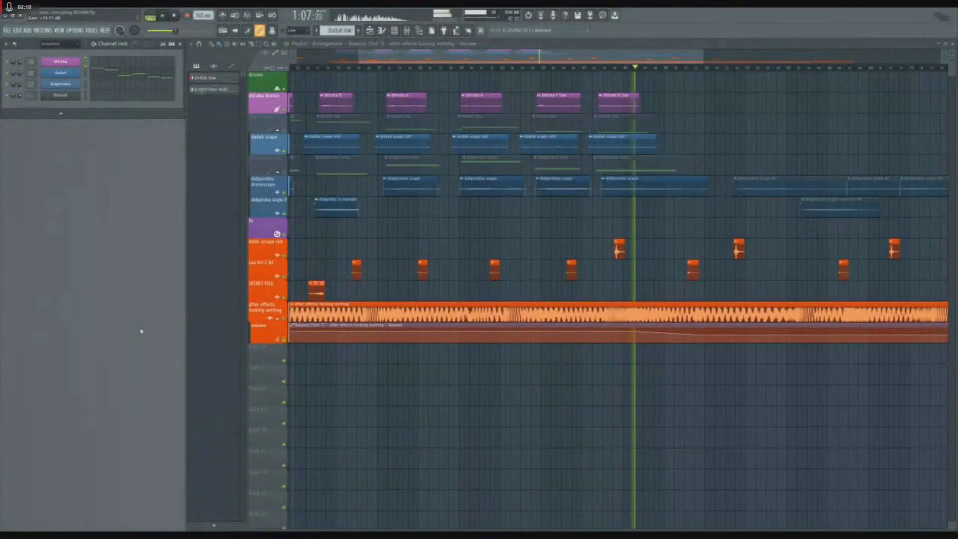
key(space)
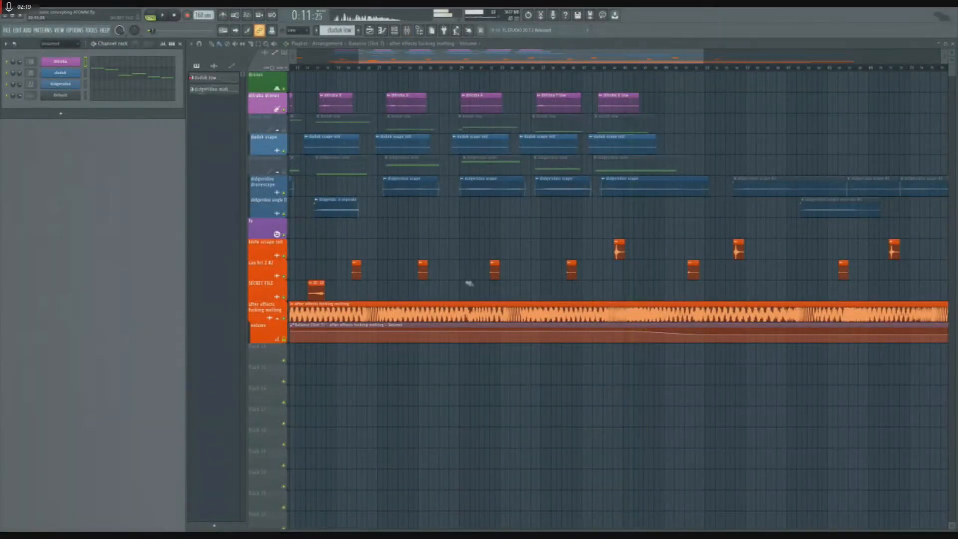
scroll(467, 282, down, 3)
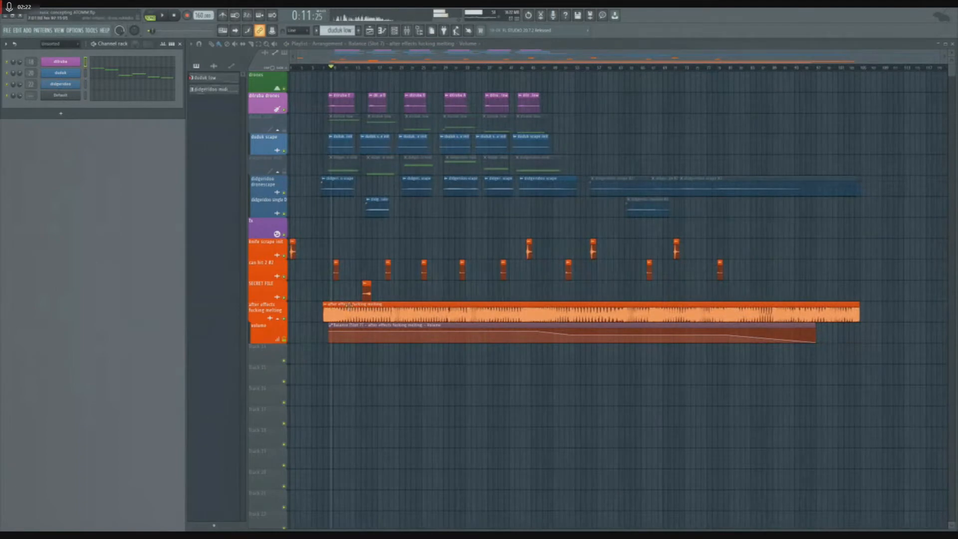
scroll(270, 296, up, 3)
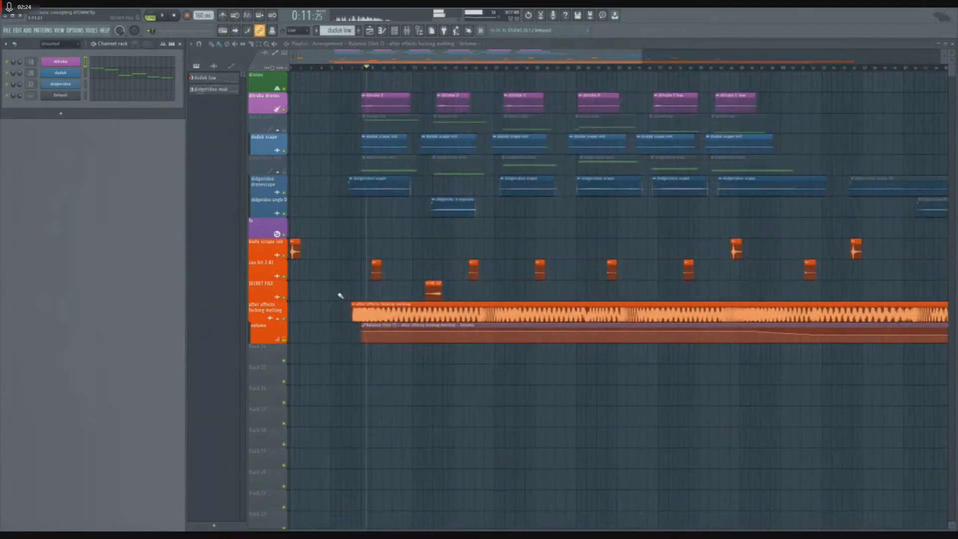
scroll(340, 293, down, 3)
drag(298, 102, 94, 28)
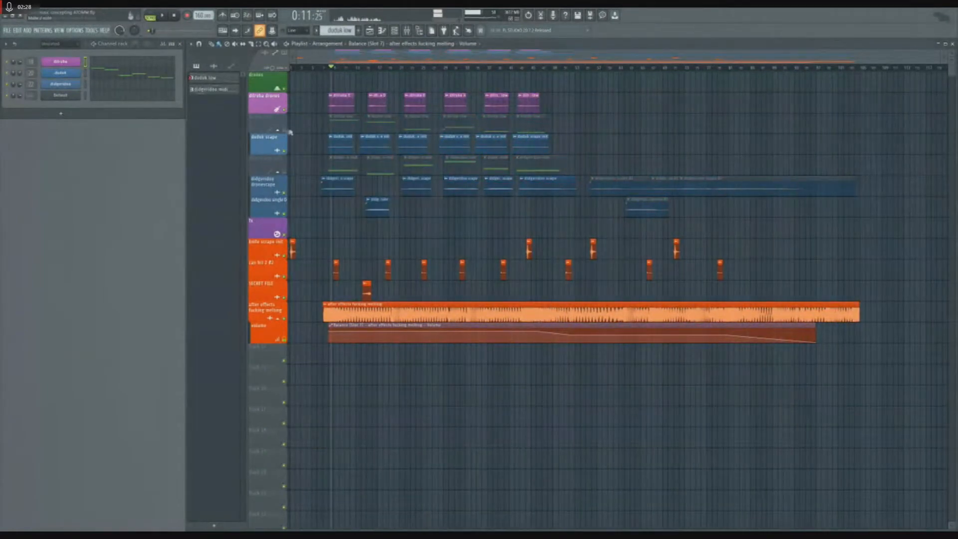
scroll(306, 150, up, 3)
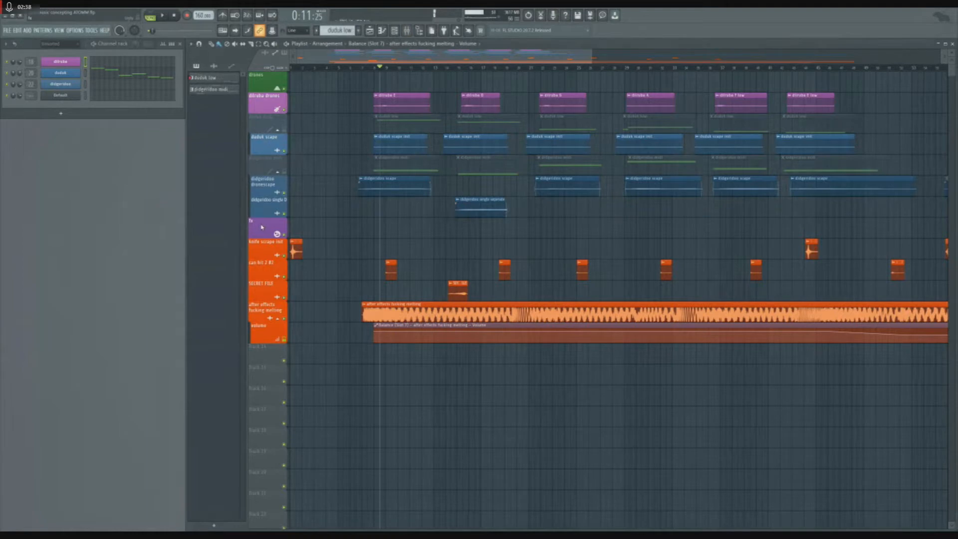
scroll(387, 239, down, 5)
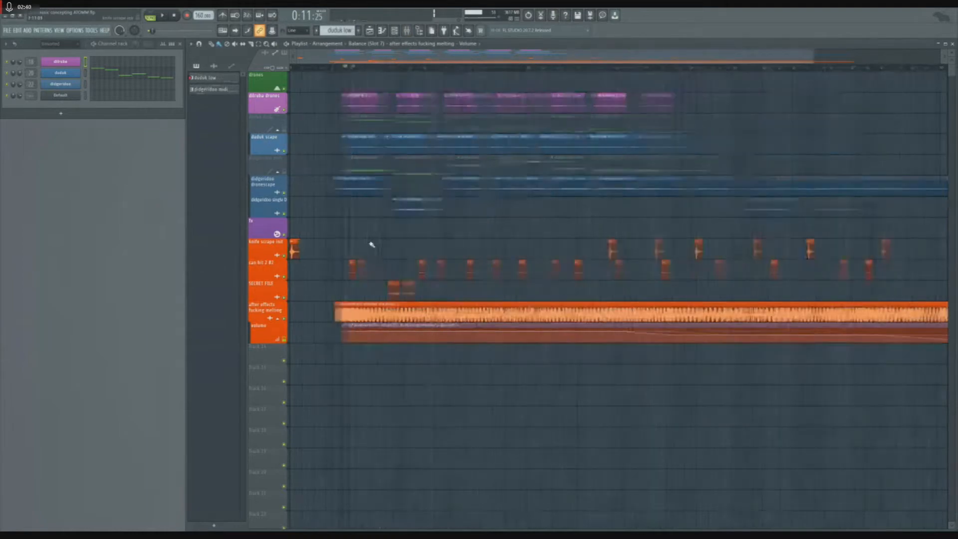
scroll(320, 256, up, 5)
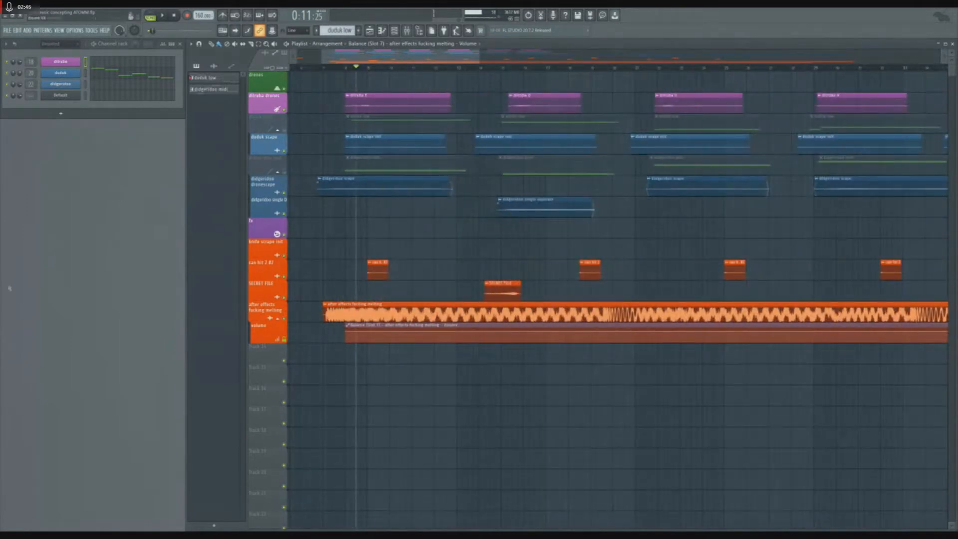
- Solo the dilruba drones track together with its linked volume automation and play back its first clip
right_click(284, 110)
scroll(273, 172, up, 3)
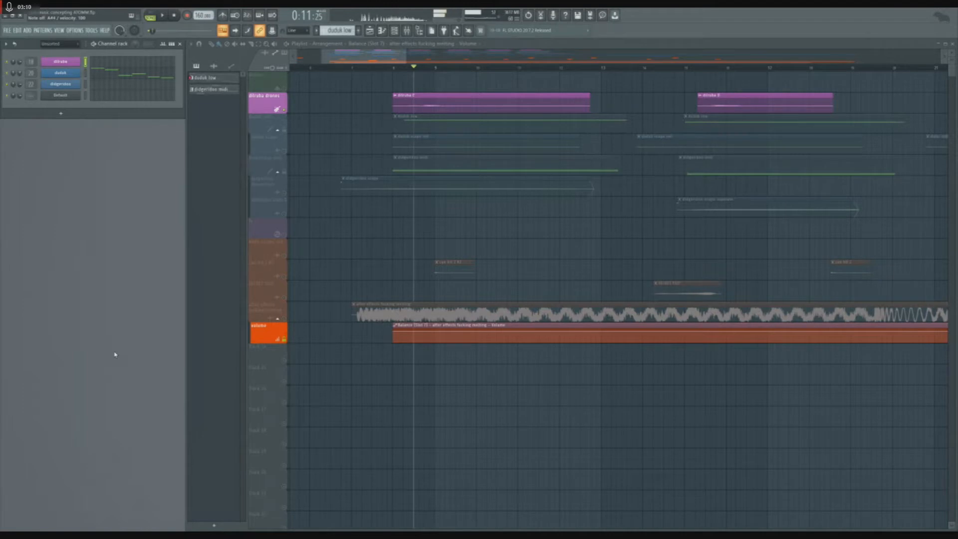
scroll(350, 203, right, 2)
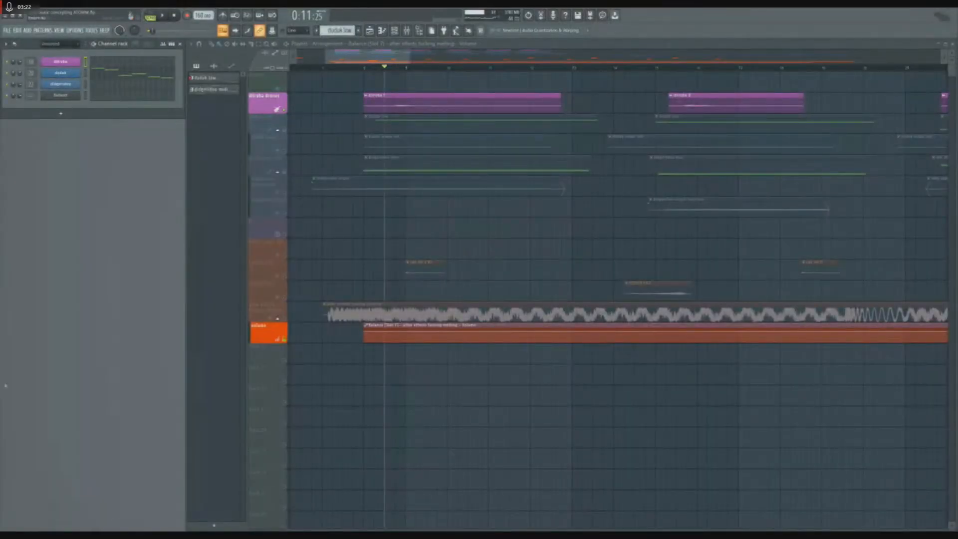
key(space)
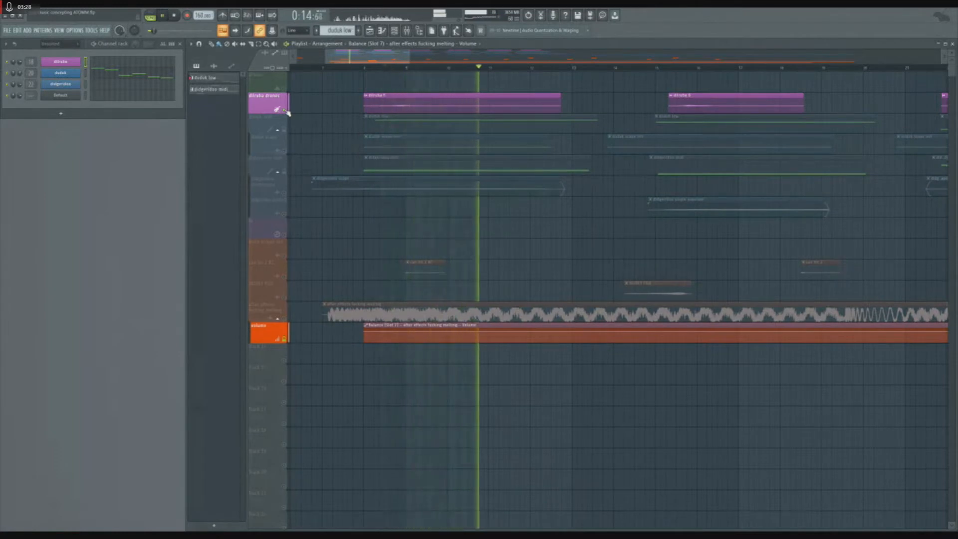
key(space)
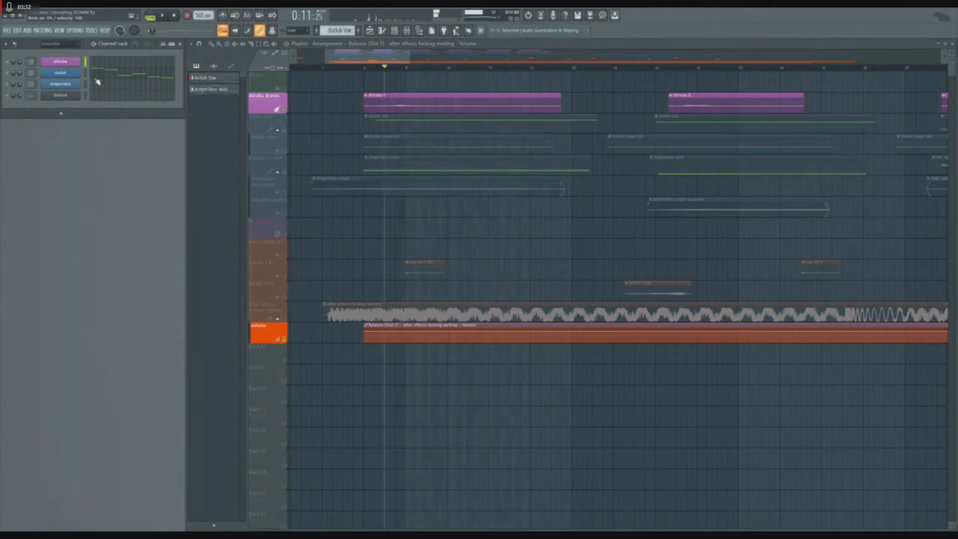
- Audition a note on the dilruba instrument, and replay the soloed track from the start of its first clip
key(x)
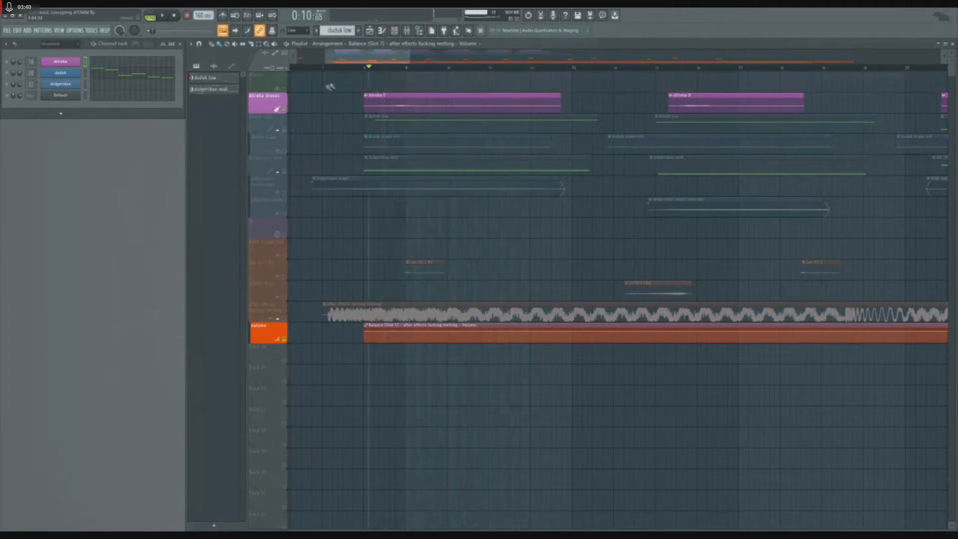
key(space)
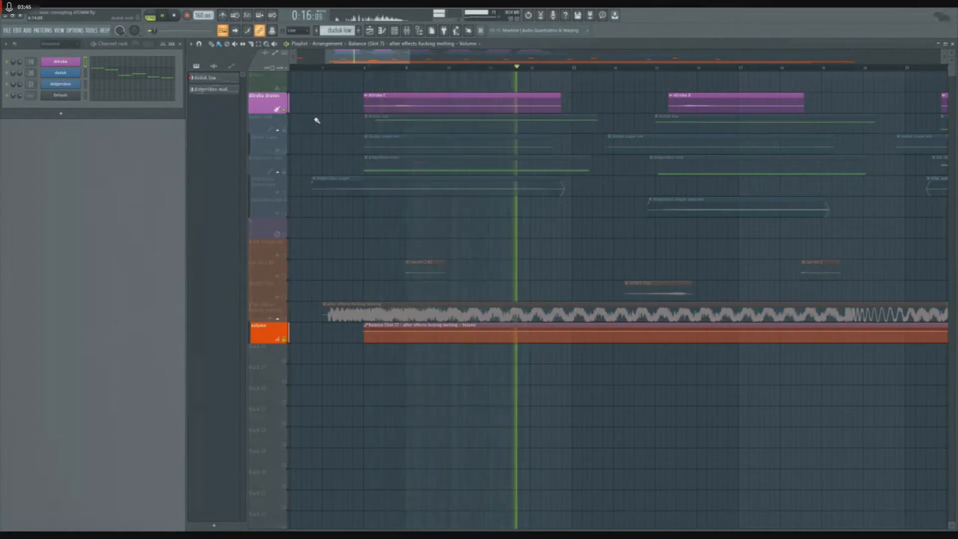
key(space)
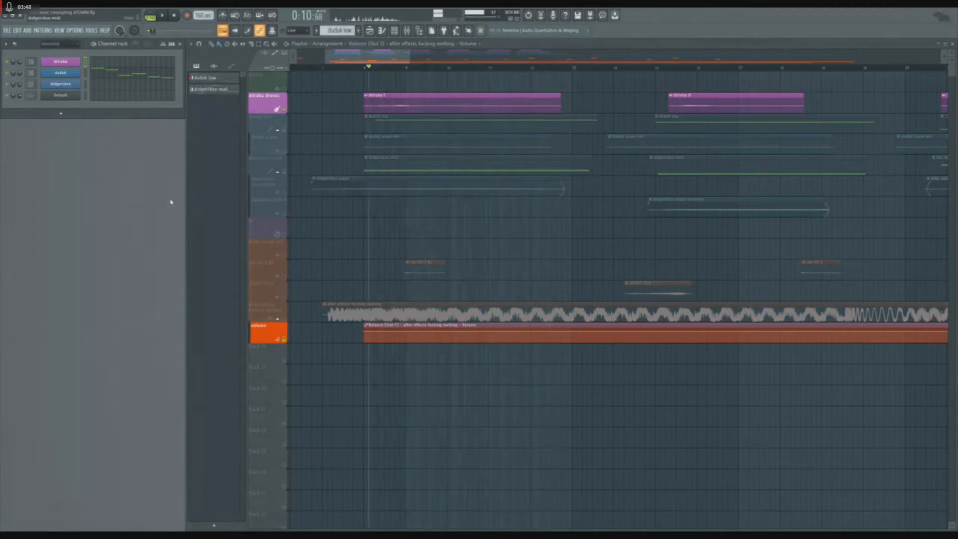
- Enlarge the dilruba drones track to examine the first clip's waveform while playing it back
scroll(325, 227, down, 2)
scroll(372, 231, up, 4)
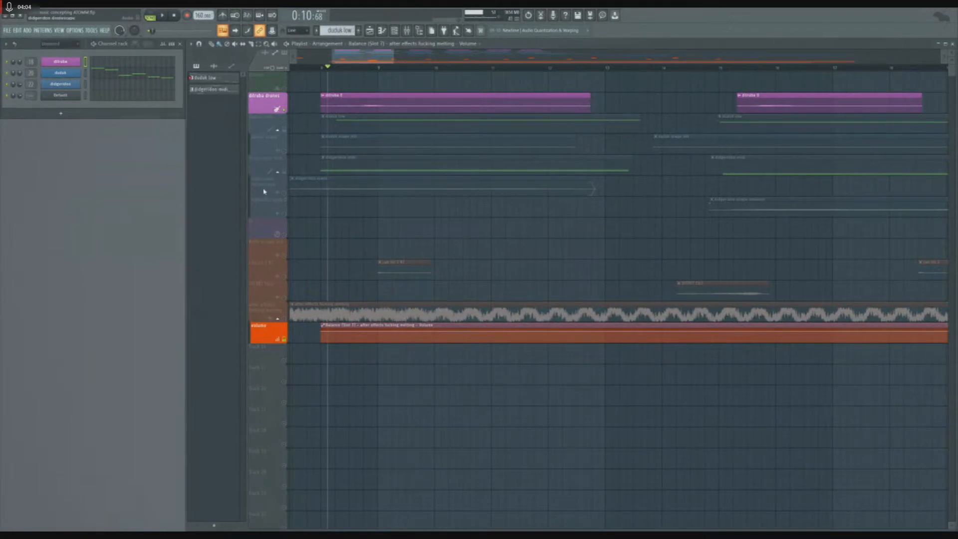
drag(262, 110, 263, 286)
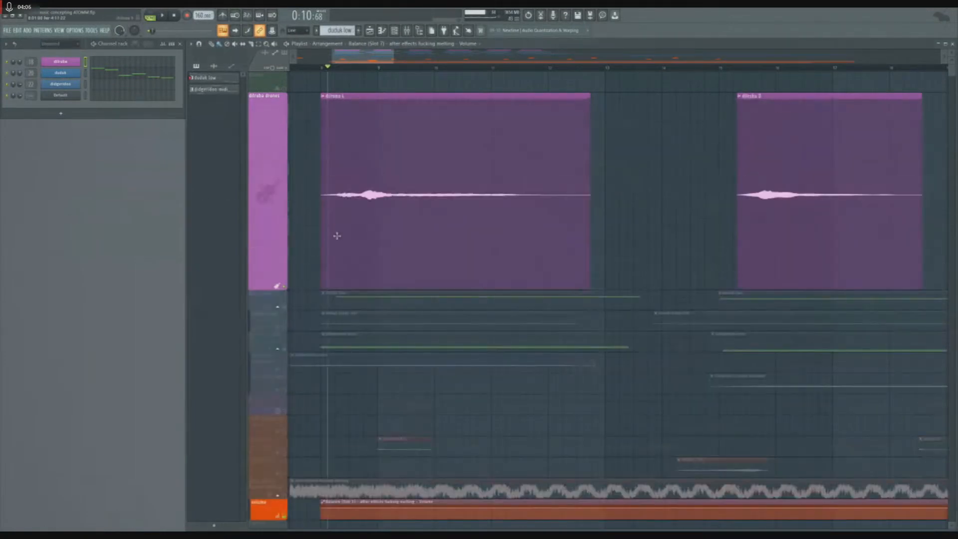
scroll(328, 228, up, 4)
key(space)
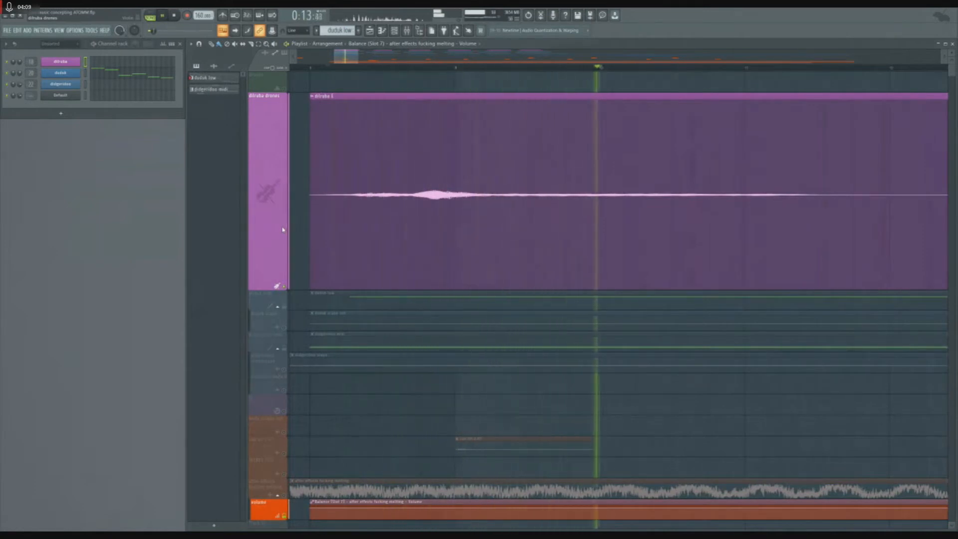
scroll(293, 224, down, 2)
key(space)
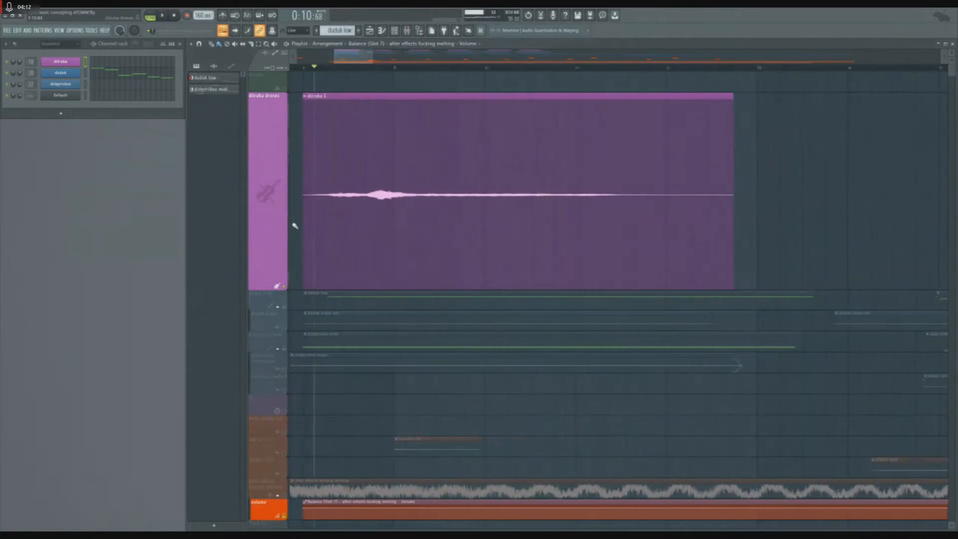
scroll(303, 167, up, 2)
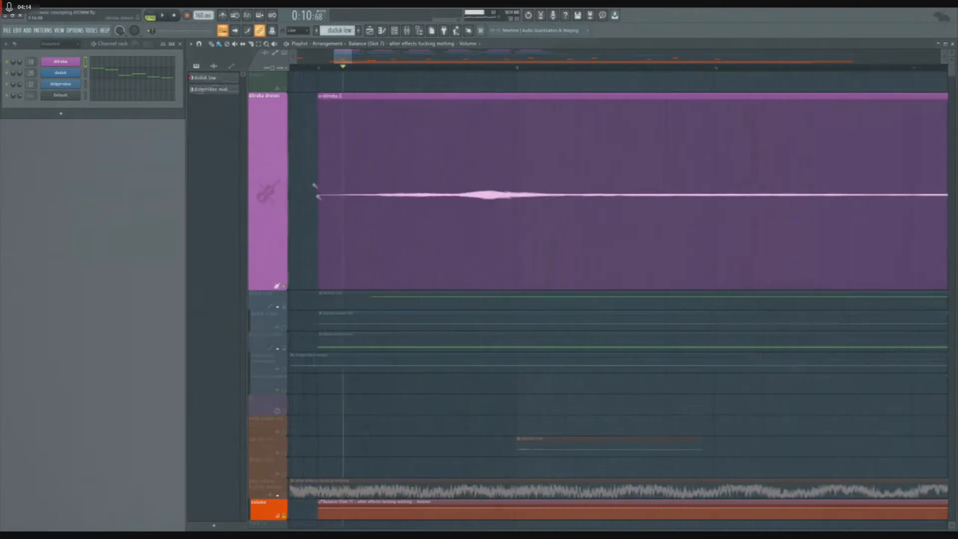
scroll(356, 224, down, 2)
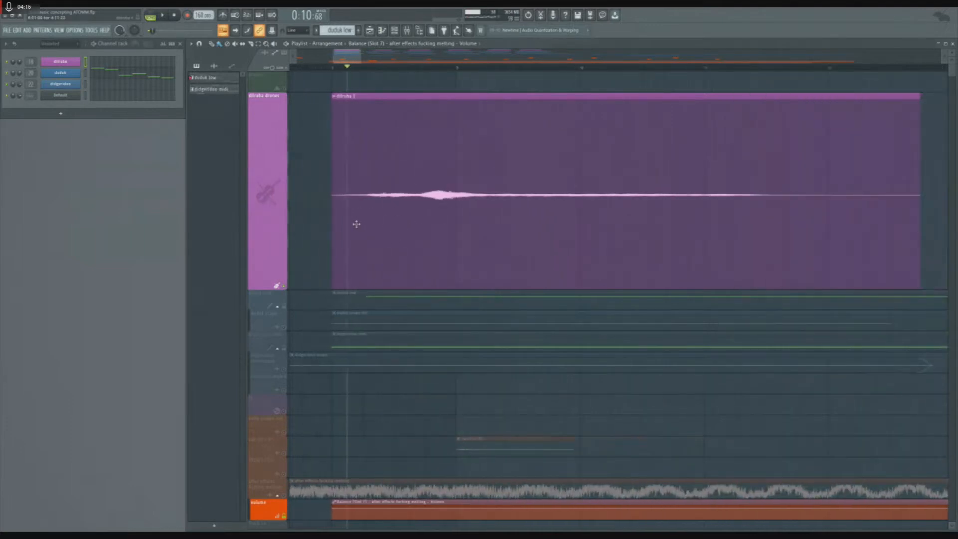
- Reset the time-stretching pitch in the first dilruba clip's sample settings, lower it again, and close the settings
click(410, 162)
click(70, 61)
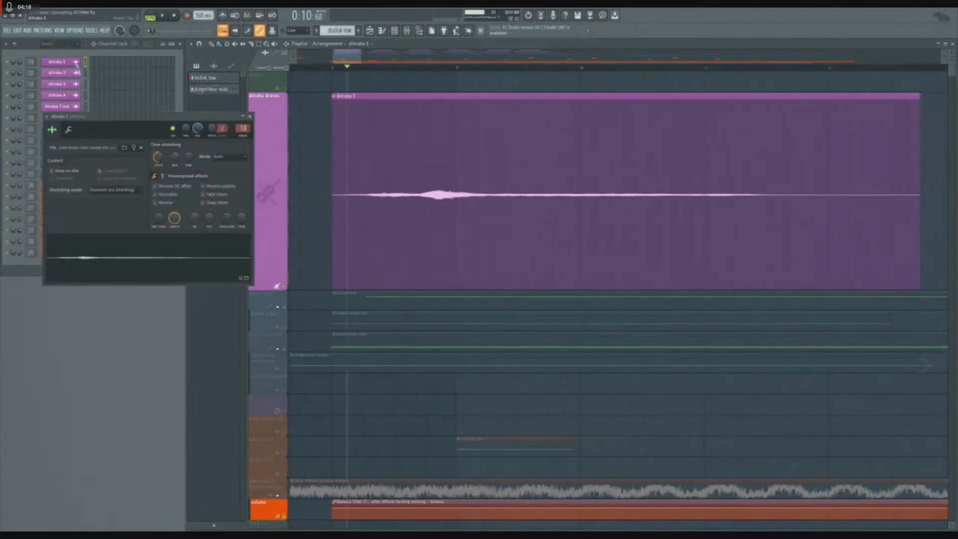
click(140, 256)
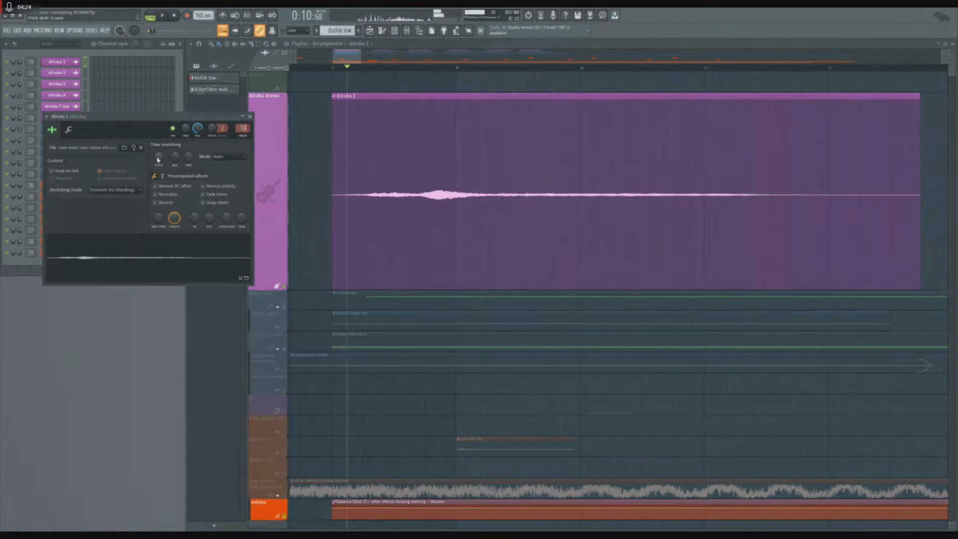
drag(158, 160, 156, 171)
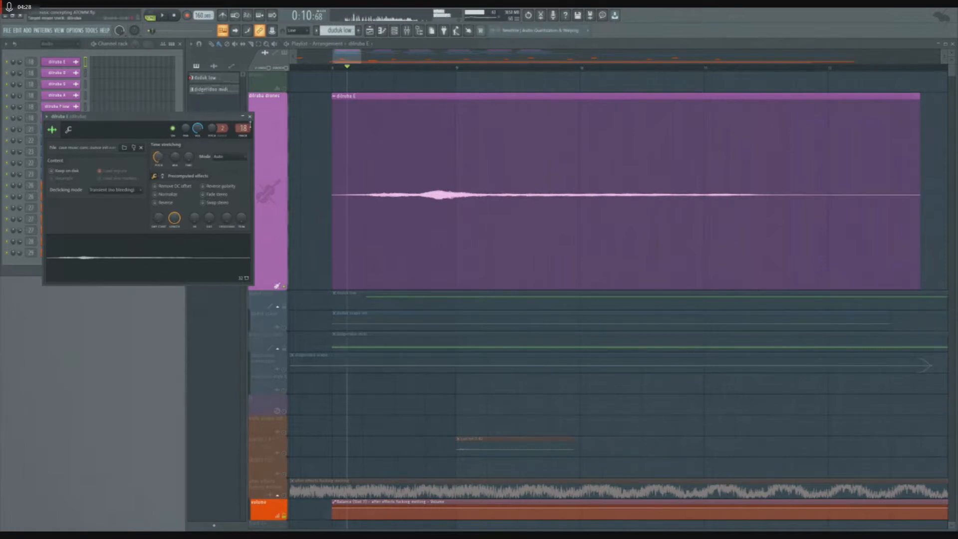
click(250, 116)
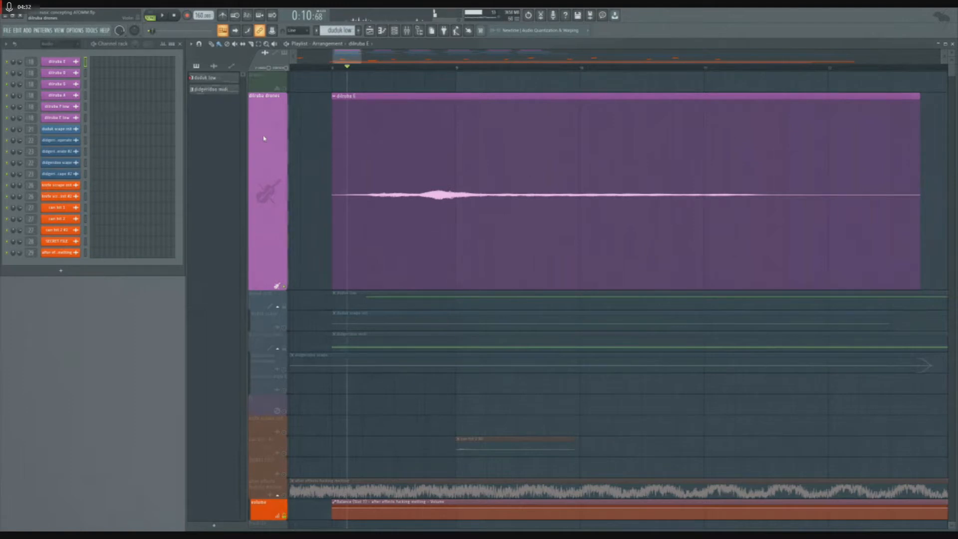
- Restore the dilruba drones track to its normal height and briefly play the soloed track
double_click(264, 139)
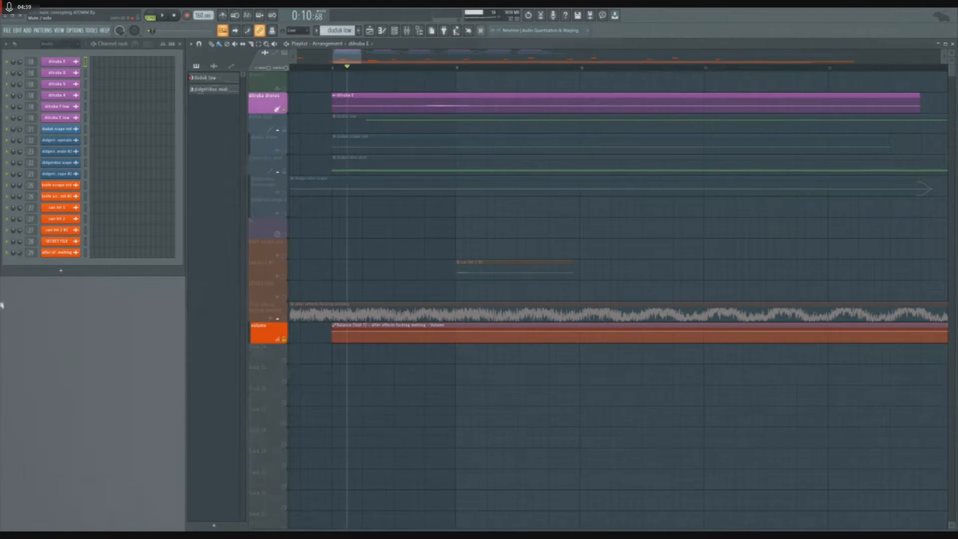
key(space)
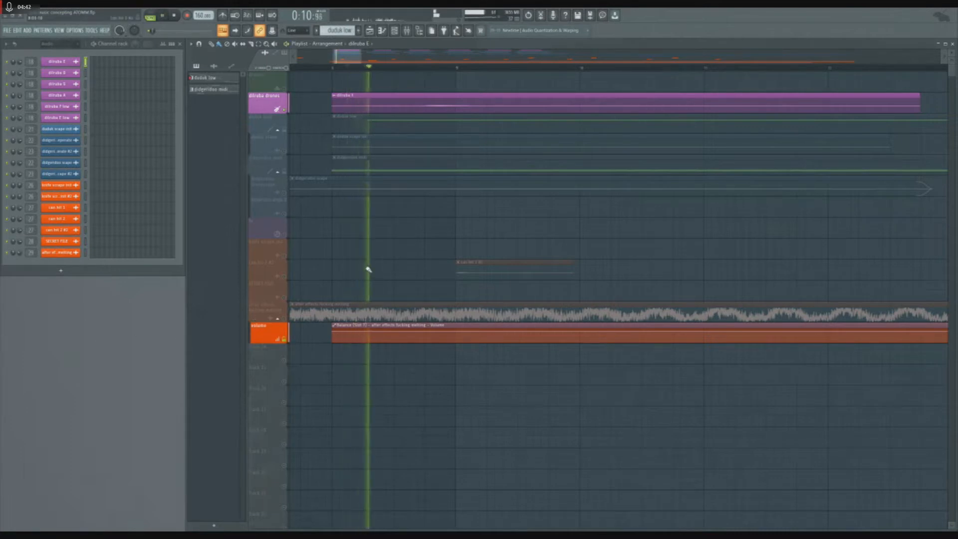
key(space)
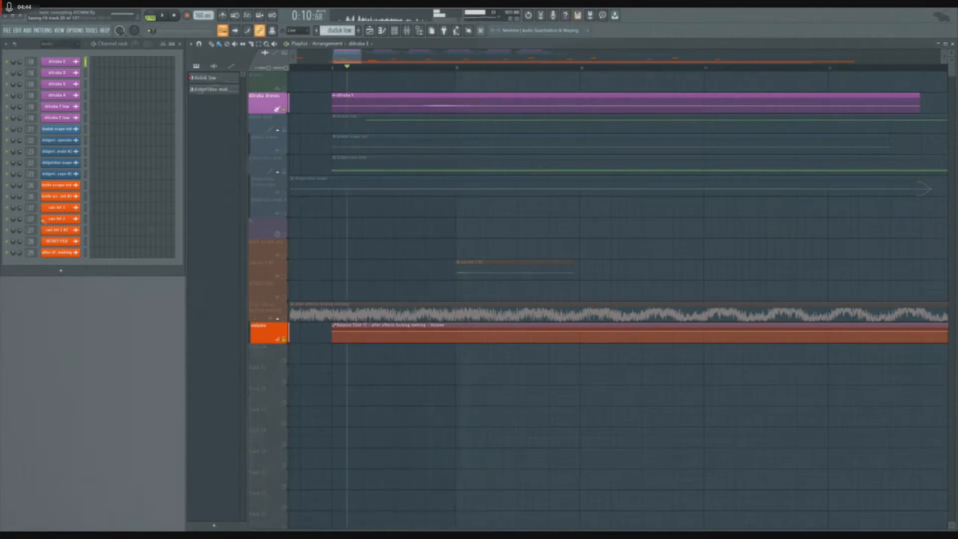
- Play the soloed dilruba drones repeatedly from the start of the first clip to compare how they sound
key(space)
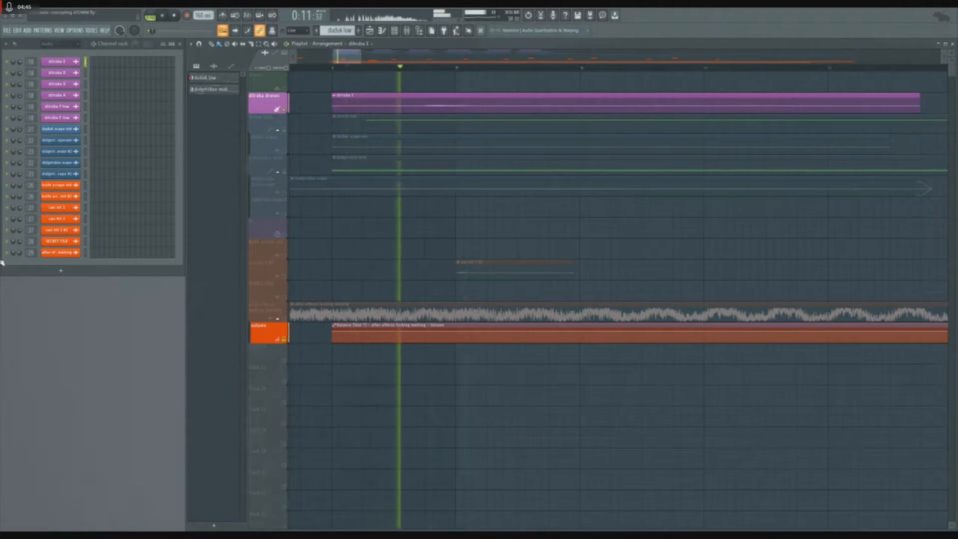
key(space)
key(space)
key(space)
key(space)
key(space)
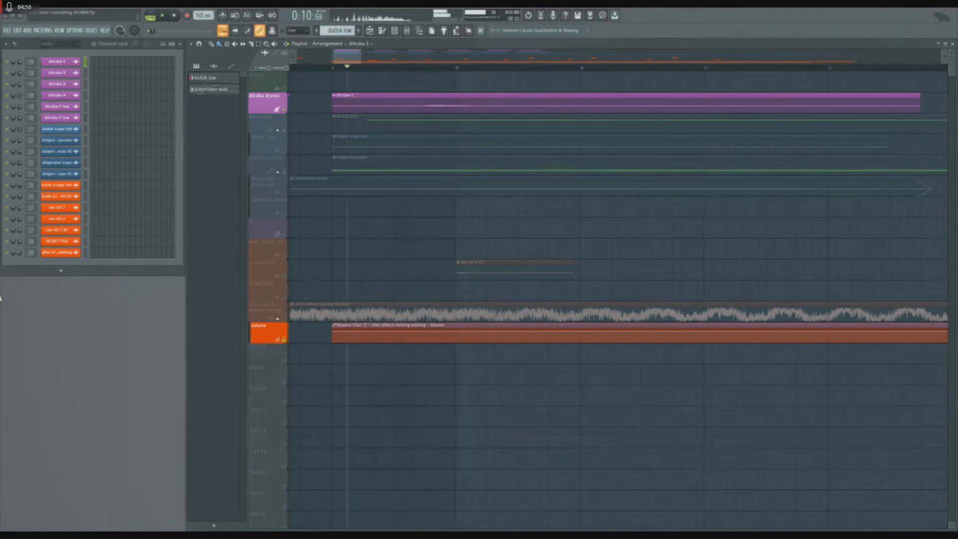
key(space)
key(space)
key(space)
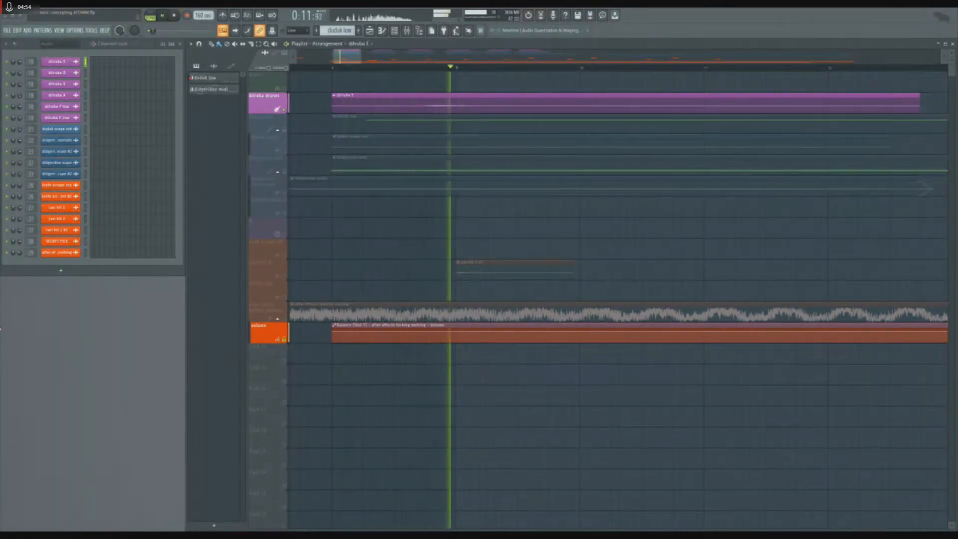
key(space)
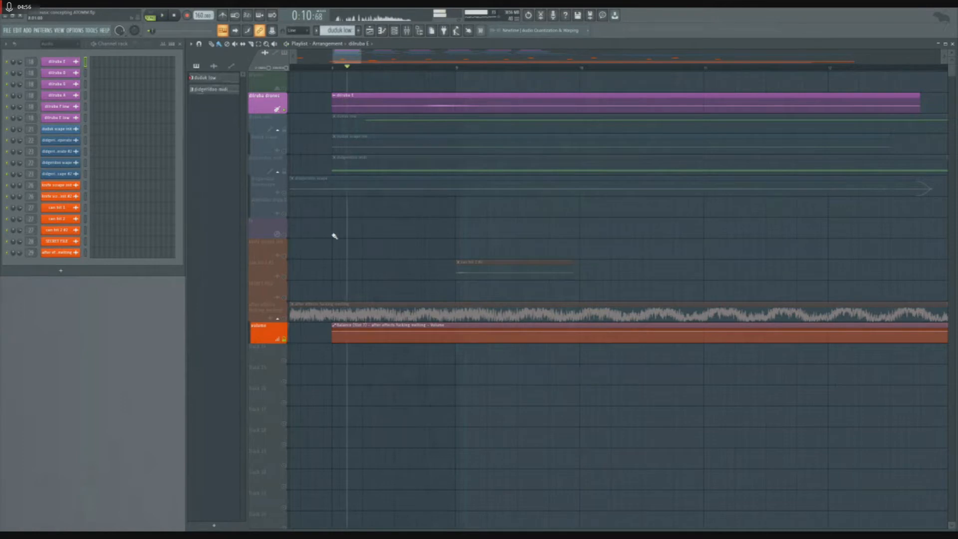
- Examine the shaped curve in the dilruba's Fruity Parametric EQ 2 and close the EQ
scroll(335, 236, down, 2)
scroll(333, 236, down, 2)
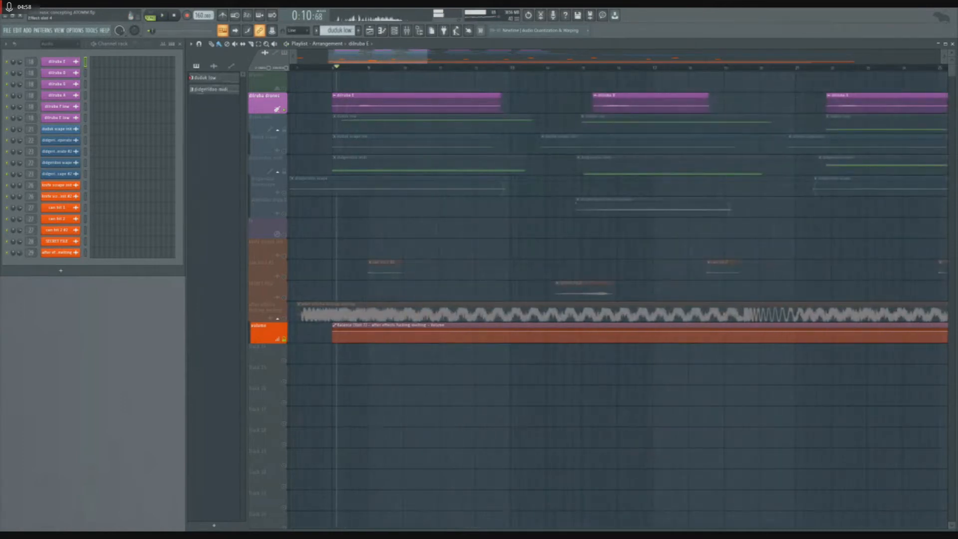
drag(128, 183, 170, 211)
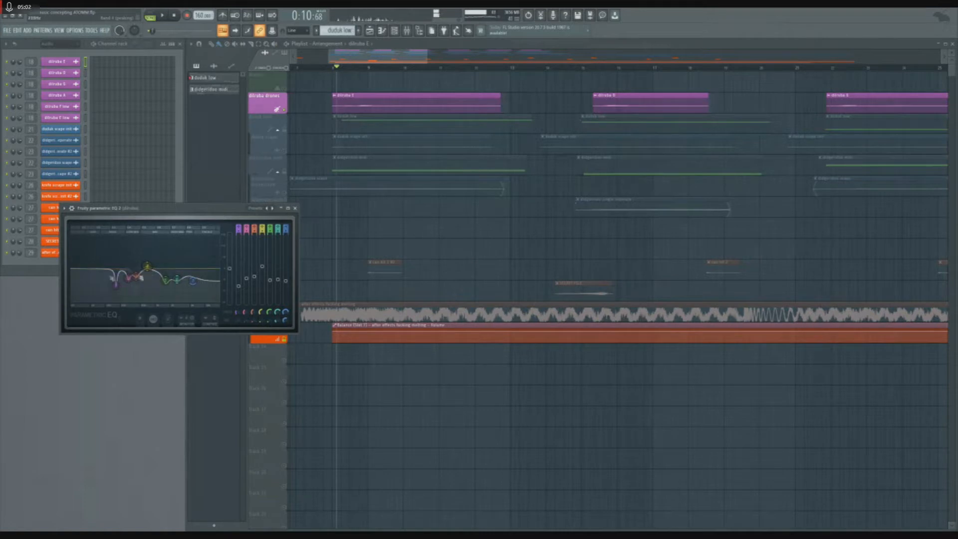
key(Escape)
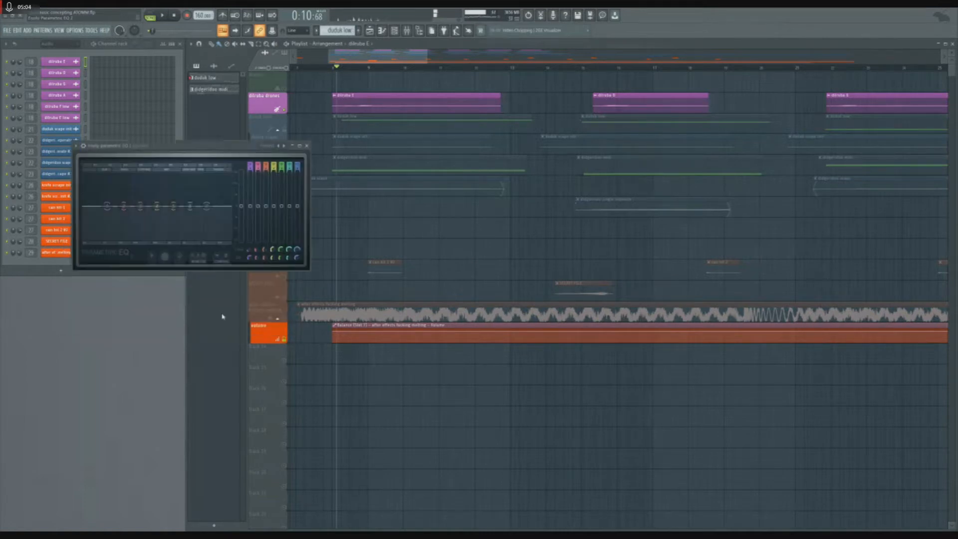
- Sweep the fifth band of the dilruba's flat Fruity Parametric EQ 2 during playback, and close the EQ
drag(164, 148, 187, 180)
key(space)
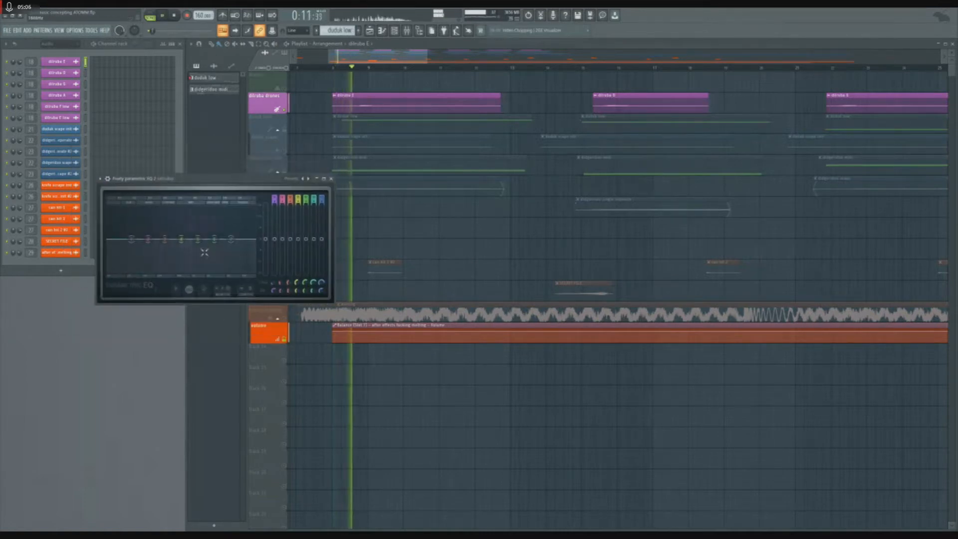
mouse_move(198, 239)
mouse_down()
mouse_move(194, 209)
mouse_move(169, 208)
mouse_move(222, 212)
mouse_move(208, 214)
mouse_move(203, 238)
mouse_move(202, 215)
mouse_move(165, 212)
mouse_move(192, 212)
mouse_move(194, 238)
mouse_up()
key(space)
key(space)
key(space)
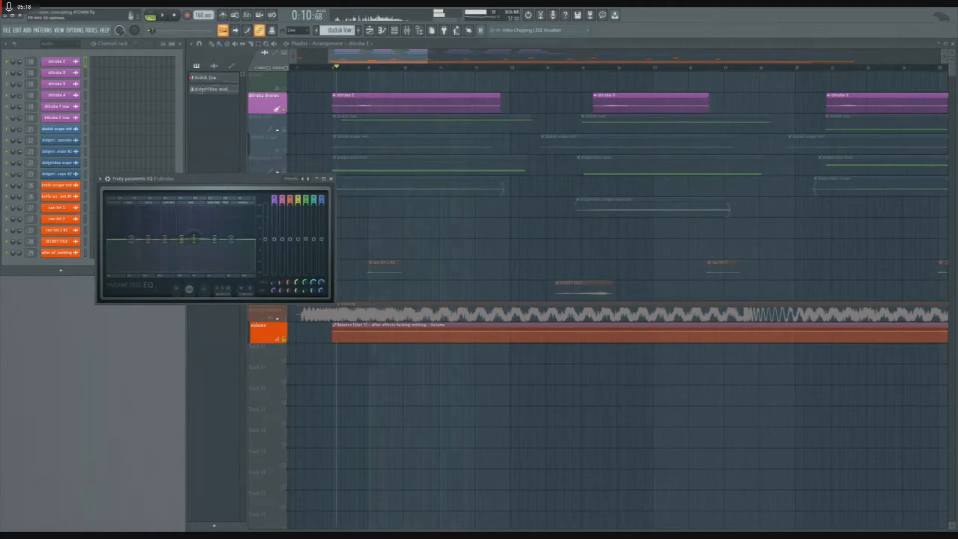
key(Escape)
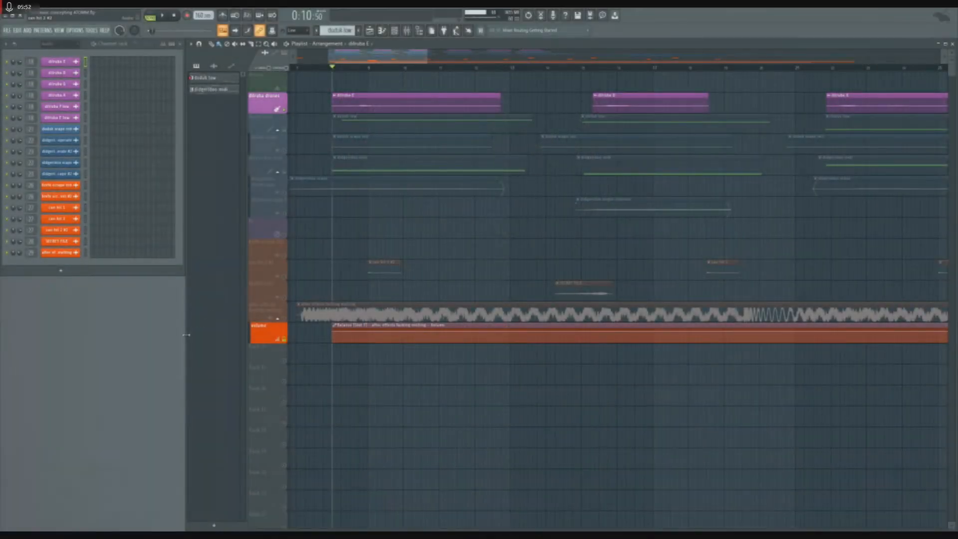
- Play the soloed dilruba drones while examining the EQ curve applied to them, then close the EQ and stop playback
key(F9)
scroll(356, 242, down, 2)
scroll(324, 259, up, 4)
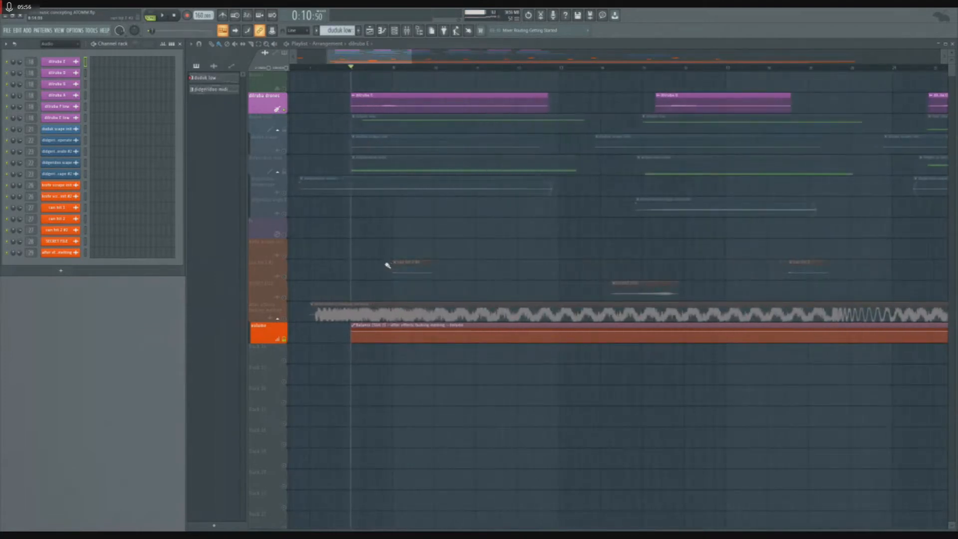
scroll(374, 262, down, 1)
scroll(375, 262, up, 1)
key(space)
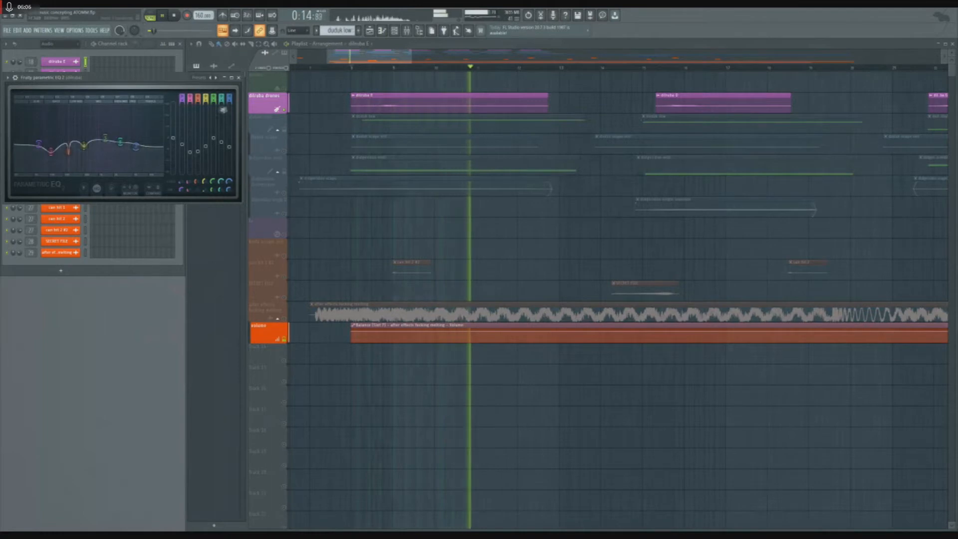
click(239, 77)
key(space)
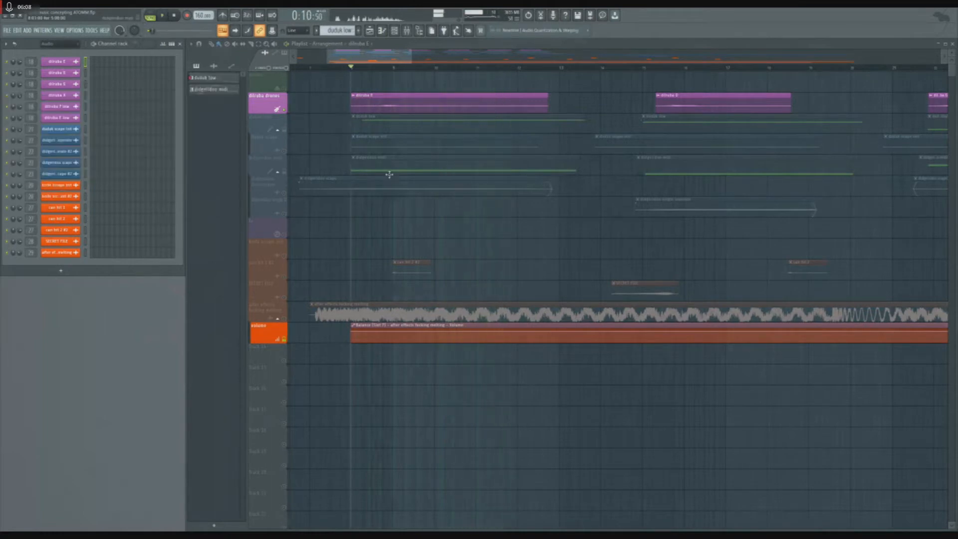
- Solo the after effects melting audio track and play it while examining its Fruity Parametric EQ 2 curve
click(283, 315)
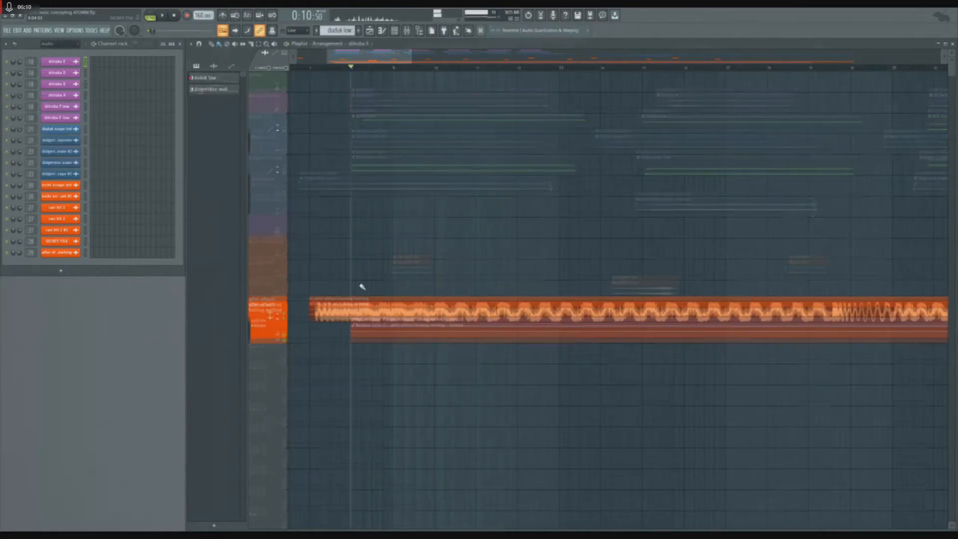
scroll(360, 285, down, 2)
key(space)
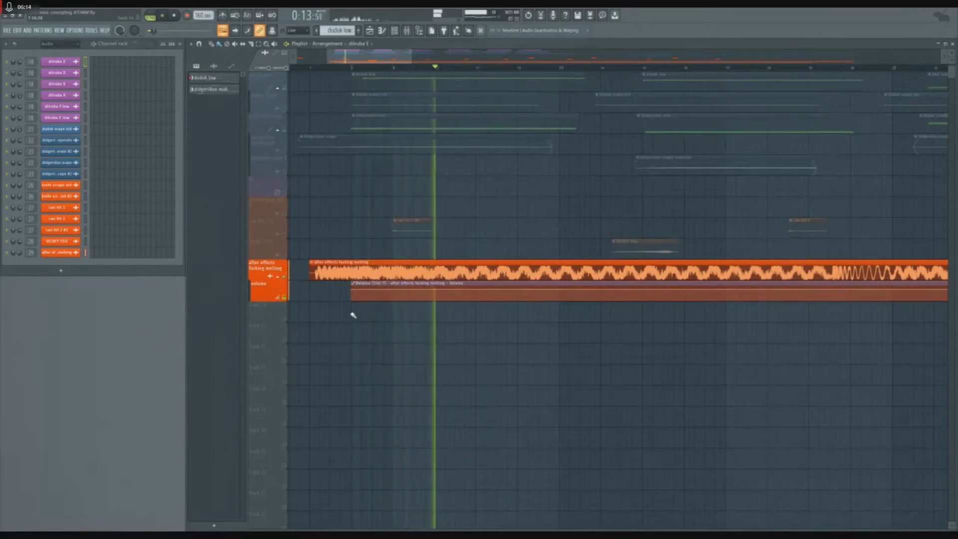
ctrl+scroll(417, 326, down, 2)
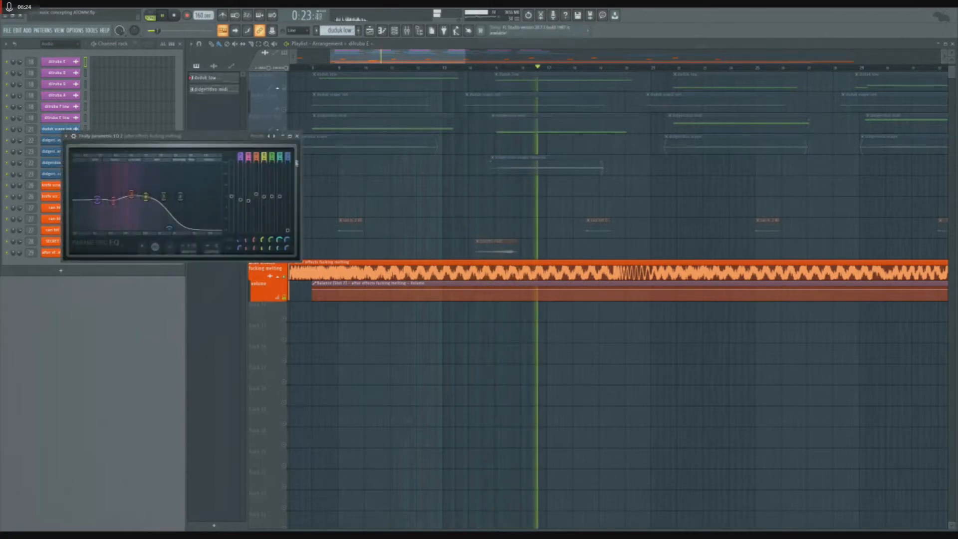
click(297, 136)
key(space)
- Check the unsorted channels, then select the after effects melting clip and play its soloed track
click(57, 74)
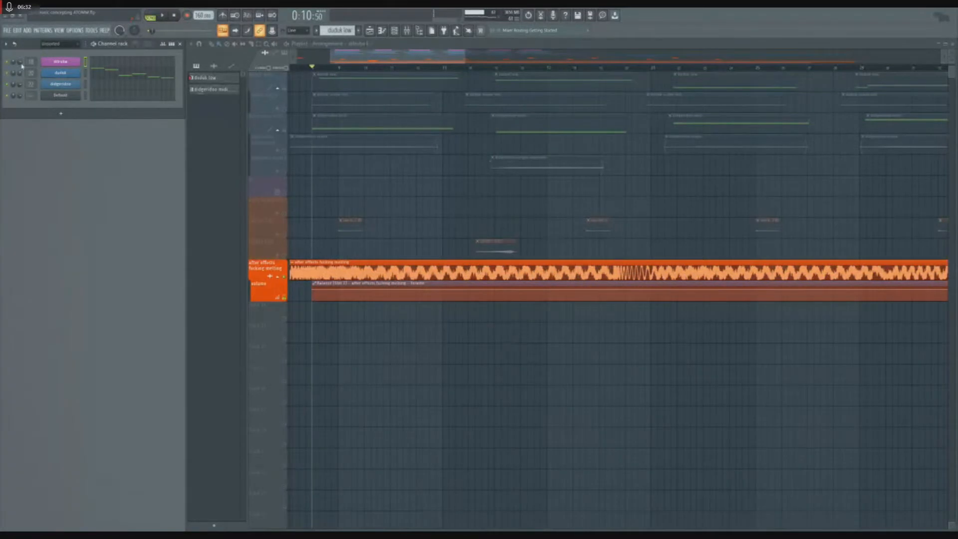
click(377, 268)
scroll(425, 245, down, 3)
scroll(426, 242, up, 2)
key(space)
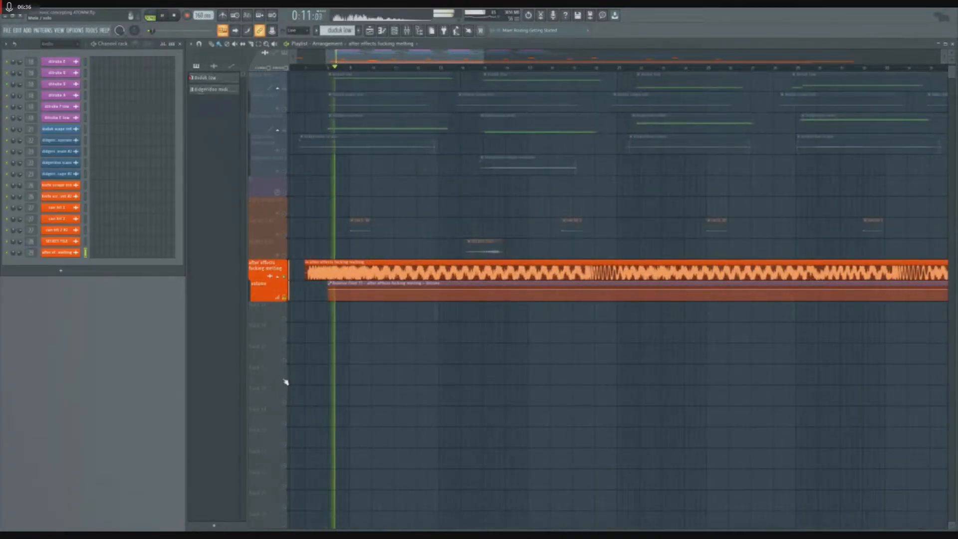
key(space)
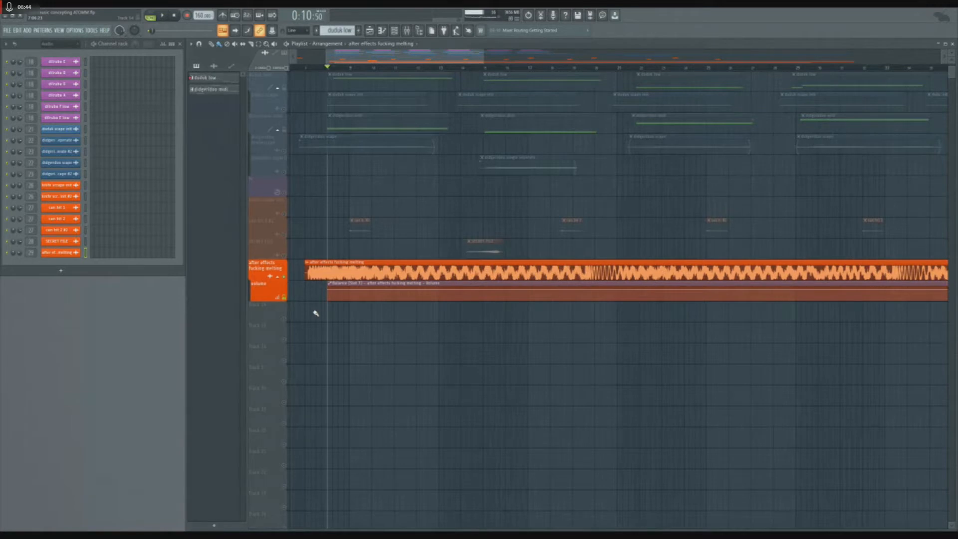
- Replay the soloed after effects melting track and view its volume automation along the arrangement
scroll(343, 321, up, 1)
key(space)
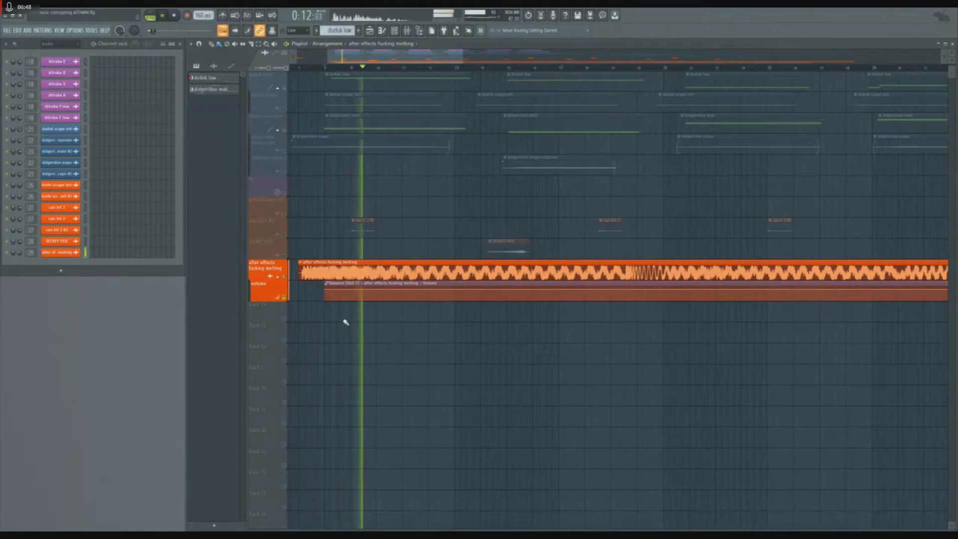
key(space)
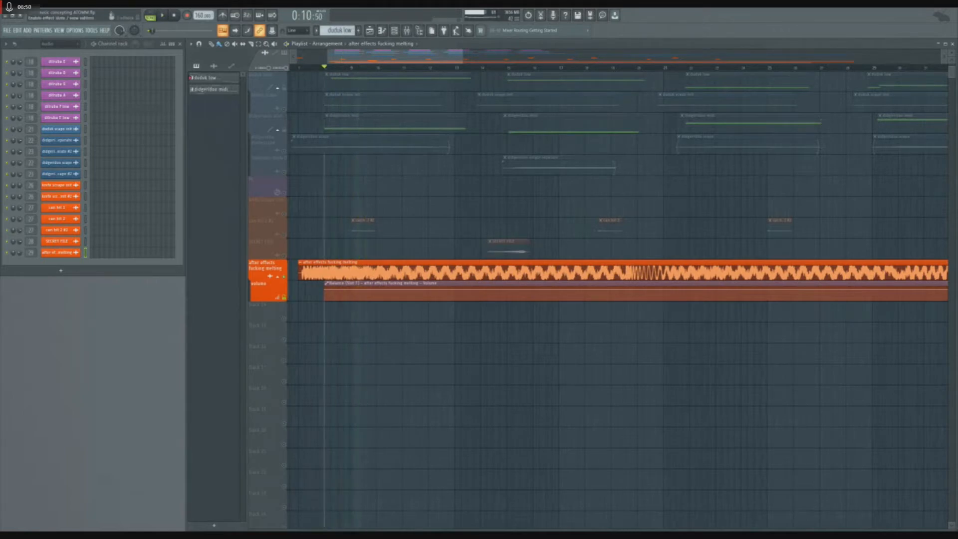
key(space)
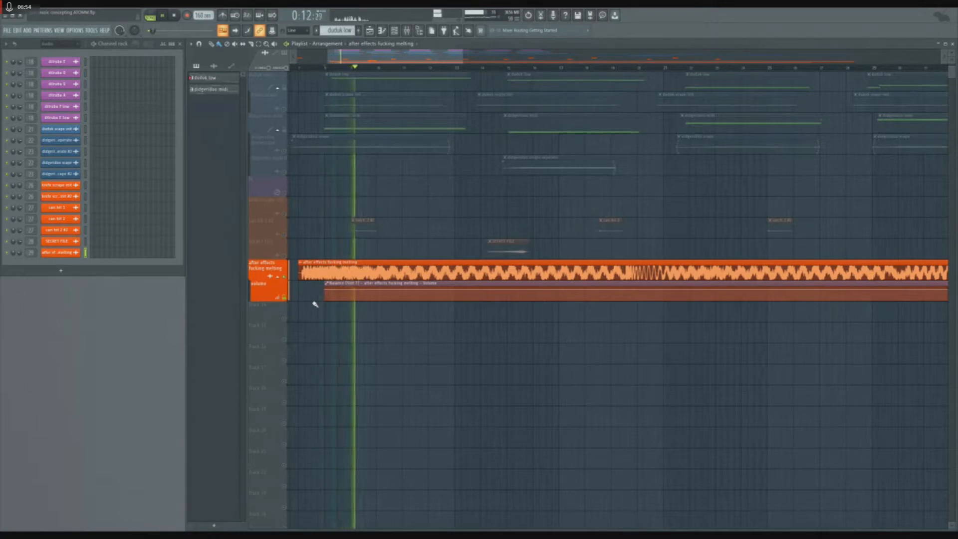
scroll(317, 307, down, 1)
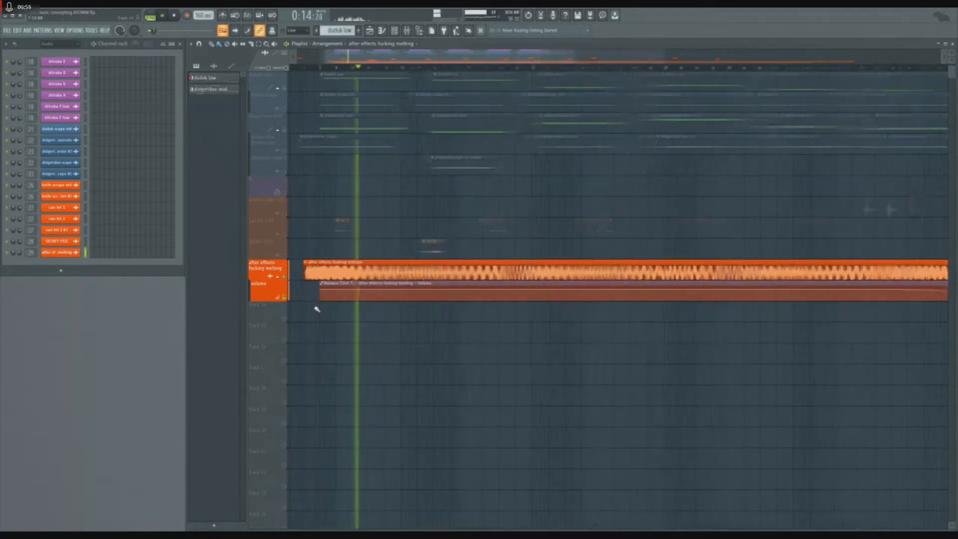
scroll(316, 309, down, 1)
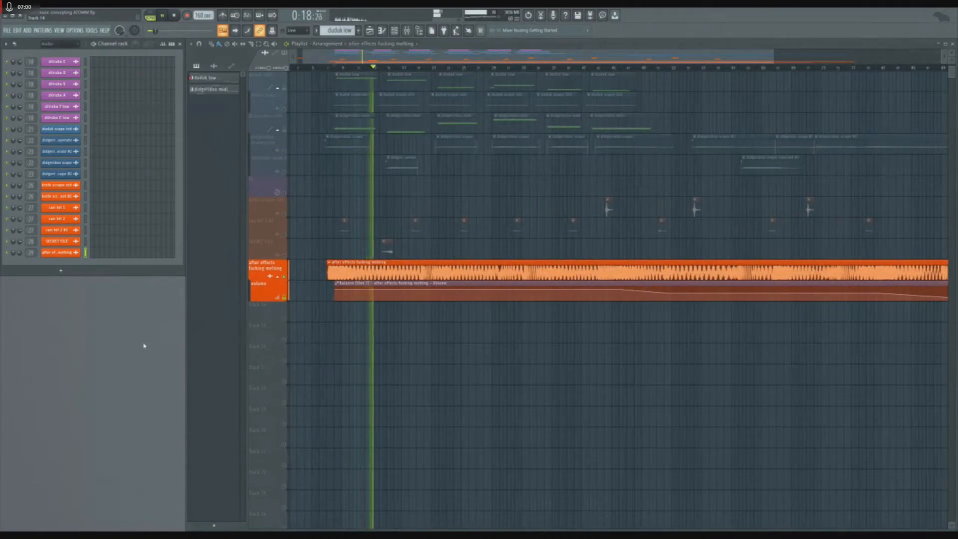
key(space)
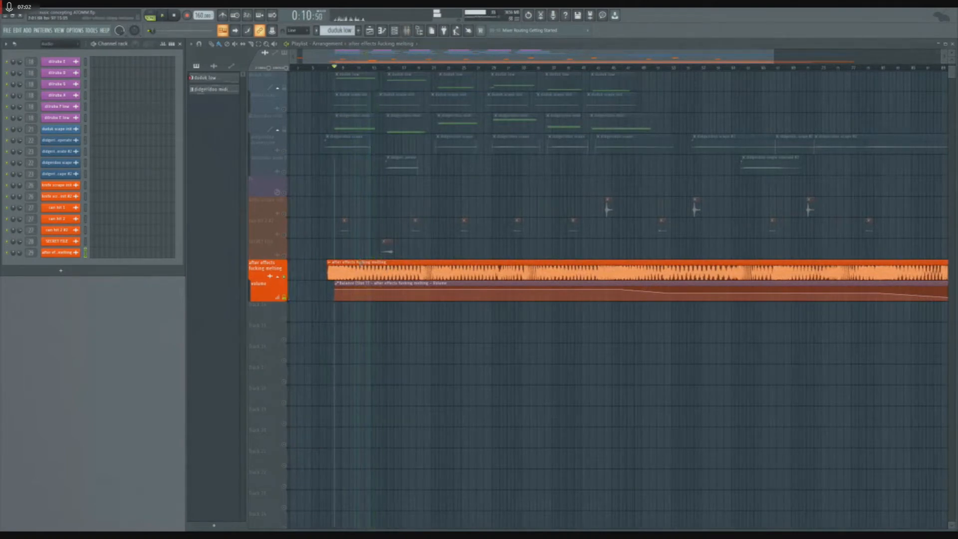
- Solo the can hit track and play it from the start of its first clip
scroll(381, 259, up, 4)
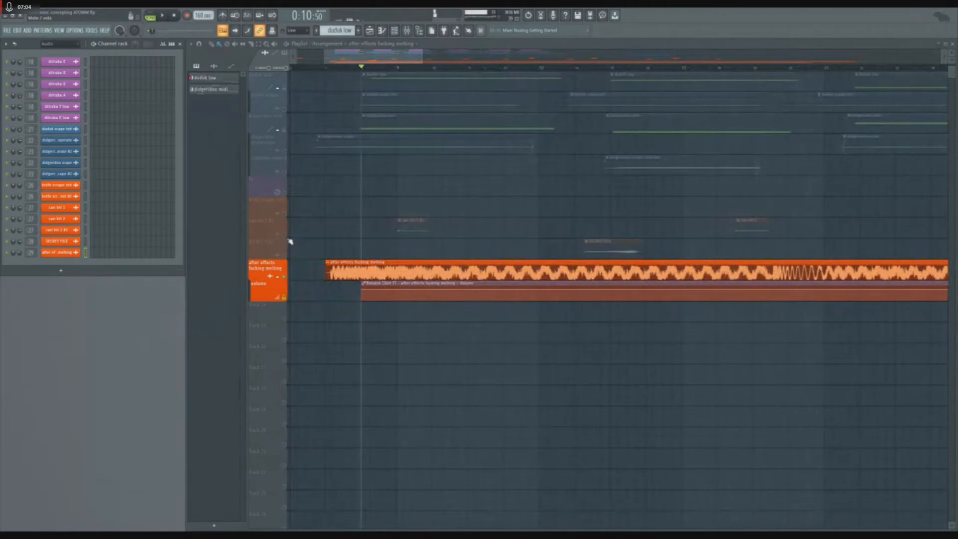
scroll(390, 248, up, 3)
click(418, 68)
key(space)
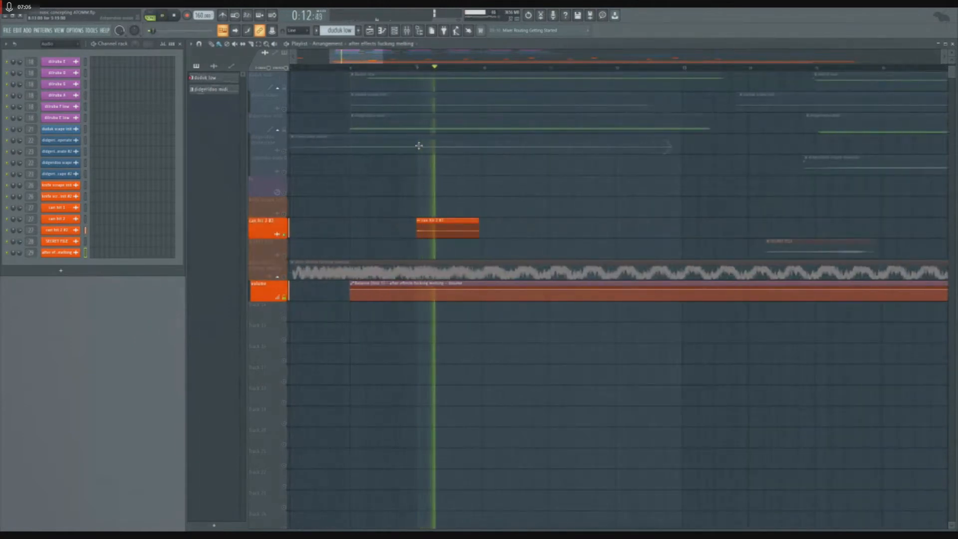
key(space)
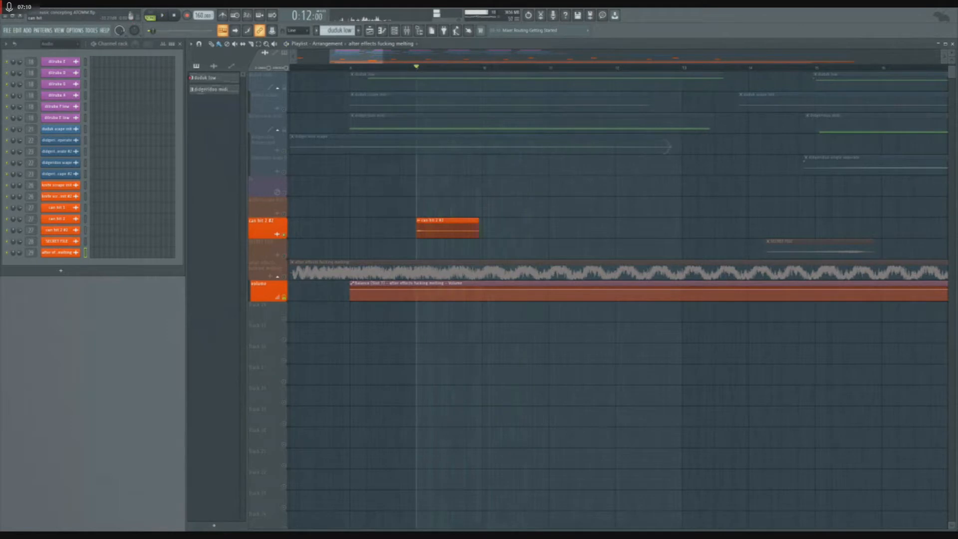
- Replay the first can hit clip and examine the ValhallaShimmer reverb settings used on it
key(space)
key(space)
key(space)
key(space)
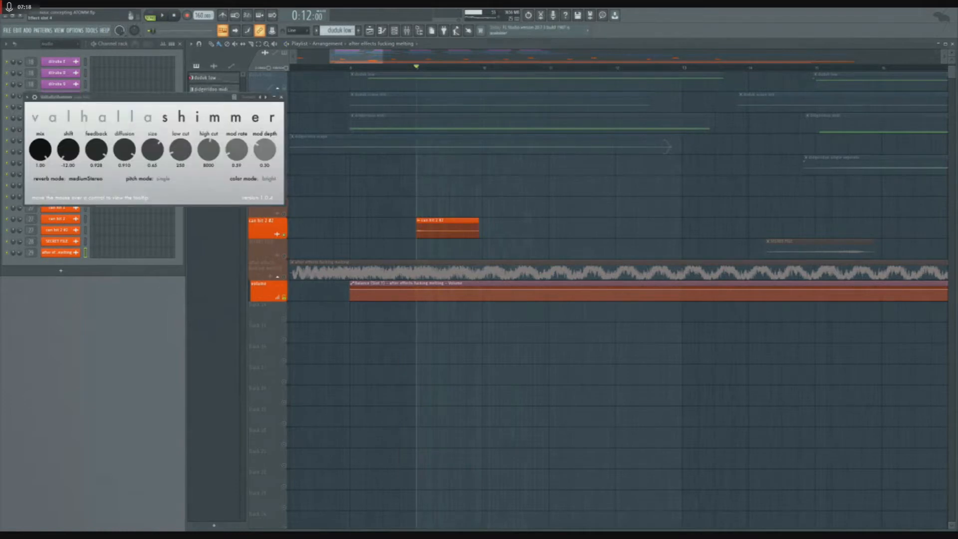
key(Escape)
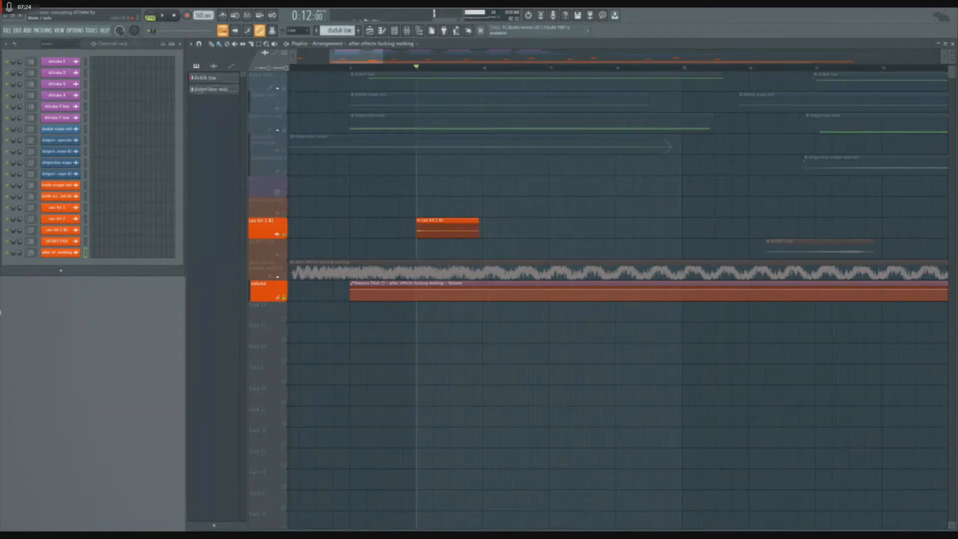
- Play the soloed can hit again with its ValhallaShimmer reverb open to hear the long tail
key(space)
key(space)
key(space)
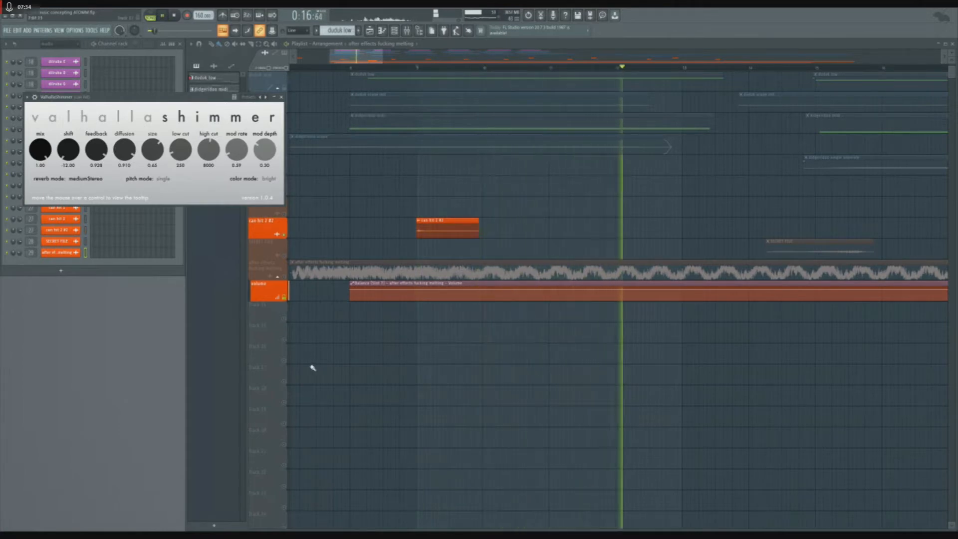
scroll(313, 367, down, 2)
key(space)
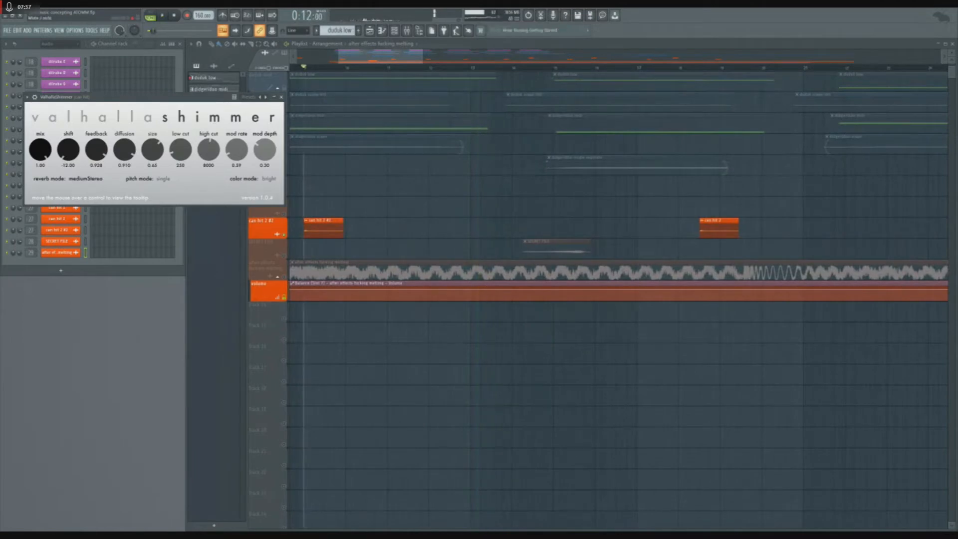
- Play the can hit track once more, closing ValhallaShimmer and viewing the other can hit clips before stopping
key(space)
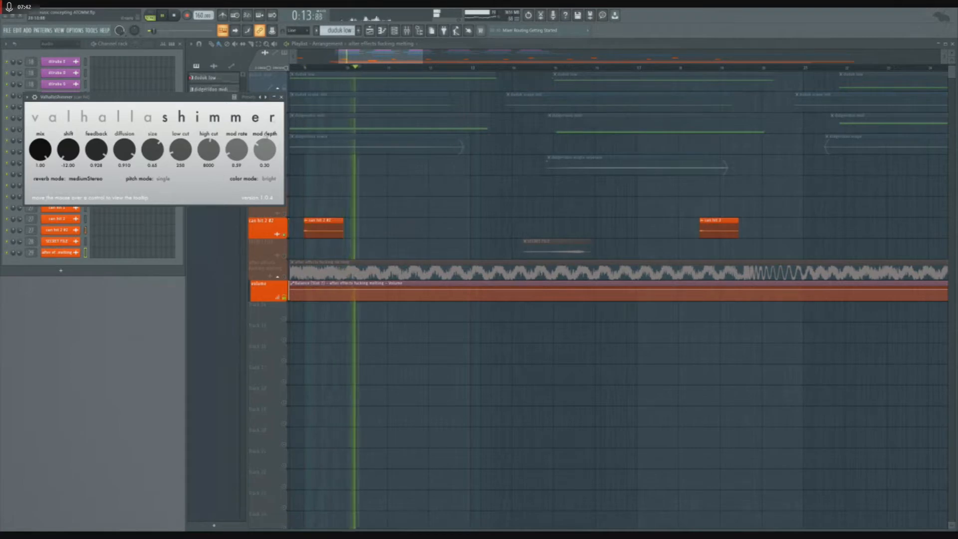
click(281, 97)
scroll(475, 214, down, 3)
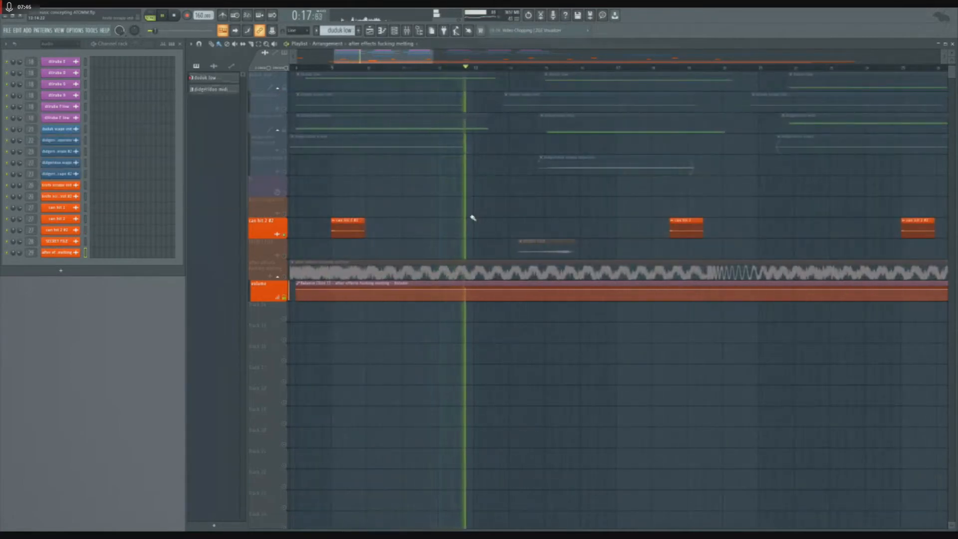
scroll(421, 228, up, 2)
key(space)
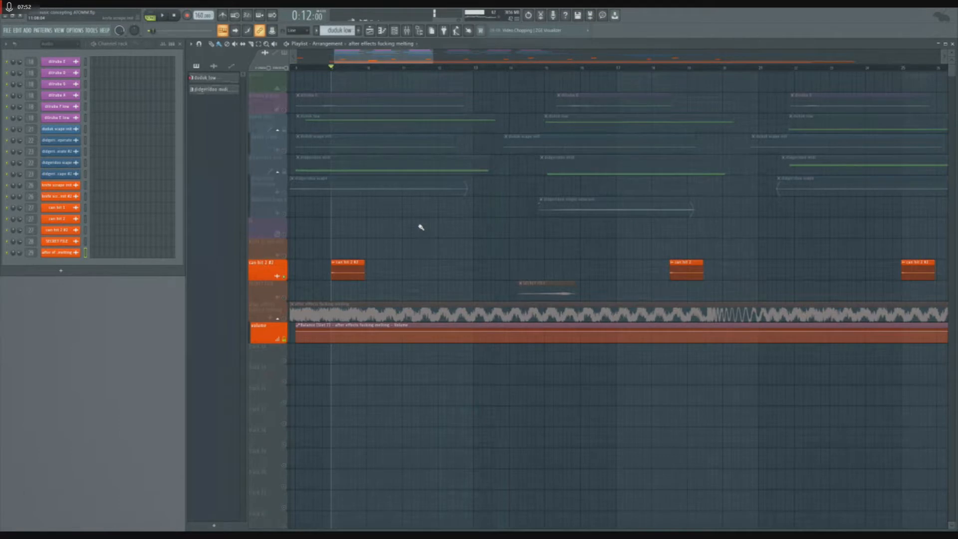
- Restore all tracks after the can hit solo and play the full mix twice from the first can hit clip
click(289, 235)
scroll(395, 233, down, 2)
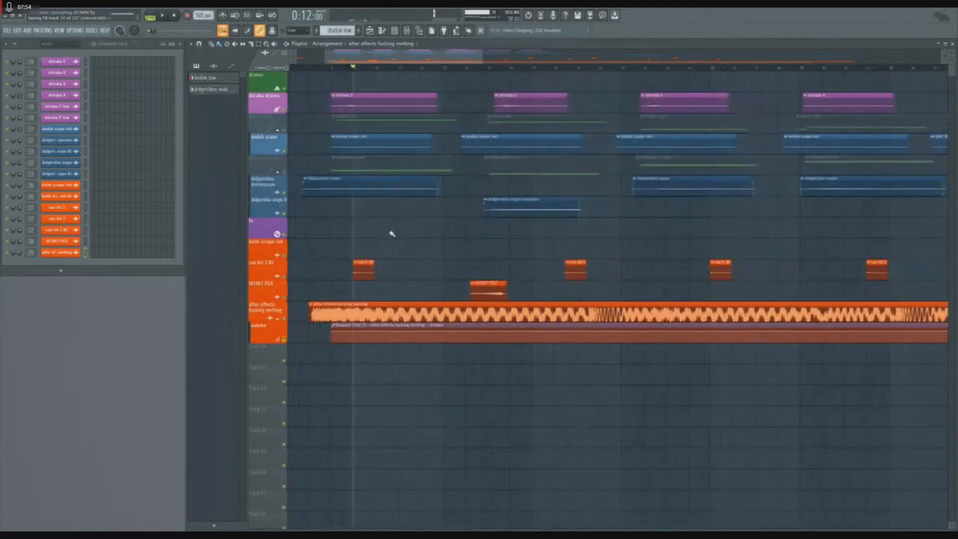
scroll(483, 245, up, 1)
scroll(484, 245, down, 1)
key(space)
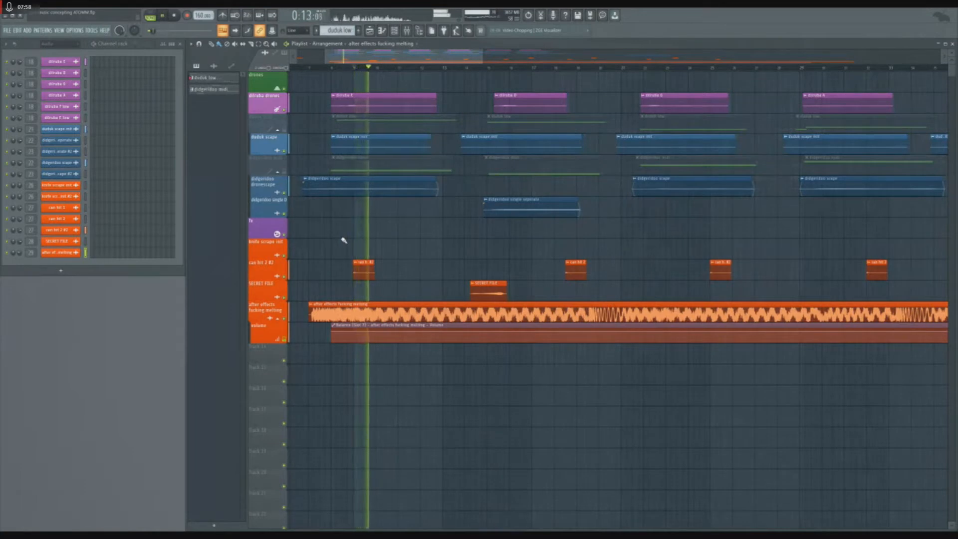
key(space)
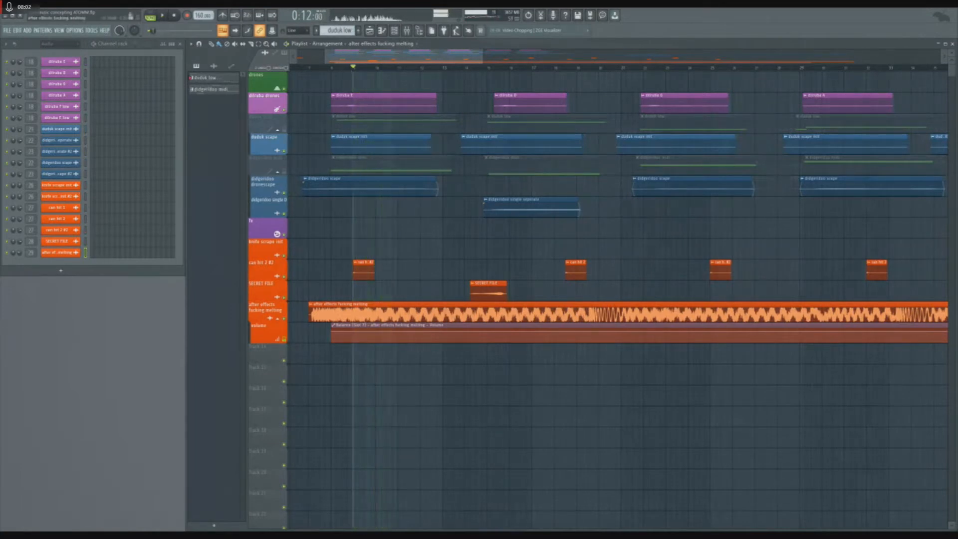
key(space)
key(space)
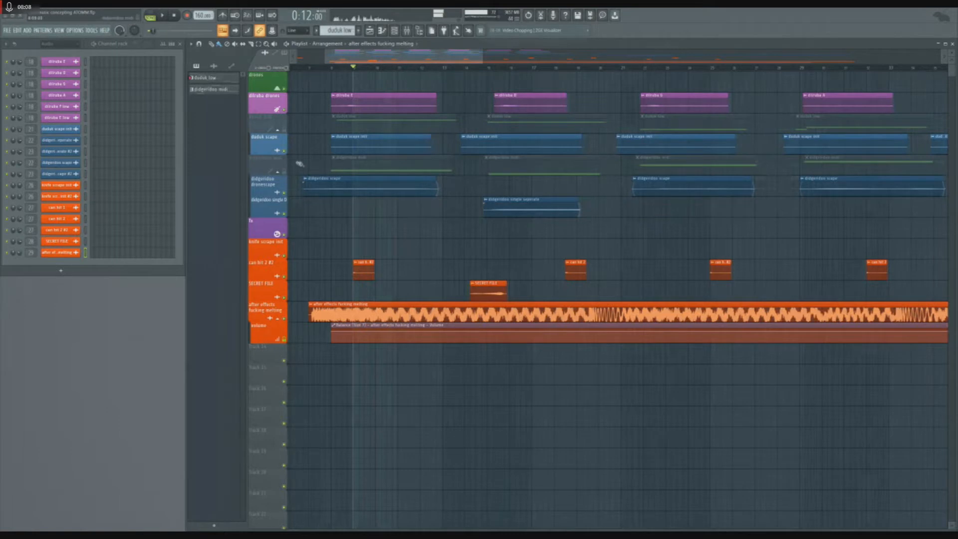
- Solo the duduk scape track and play it from the start of its first clip
right_click(284, 151)
click(333, 67)
key(space)
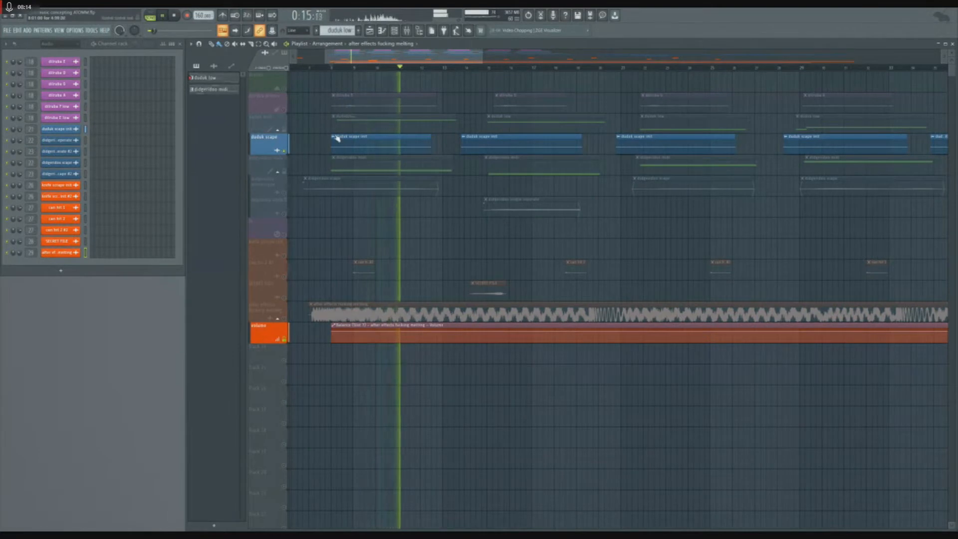
- Solo the didgeridoo dronescape track, play it while viewing its clips across the arrangement, and restore all tracks
right_click(284, 193)
key(space)
key(space)
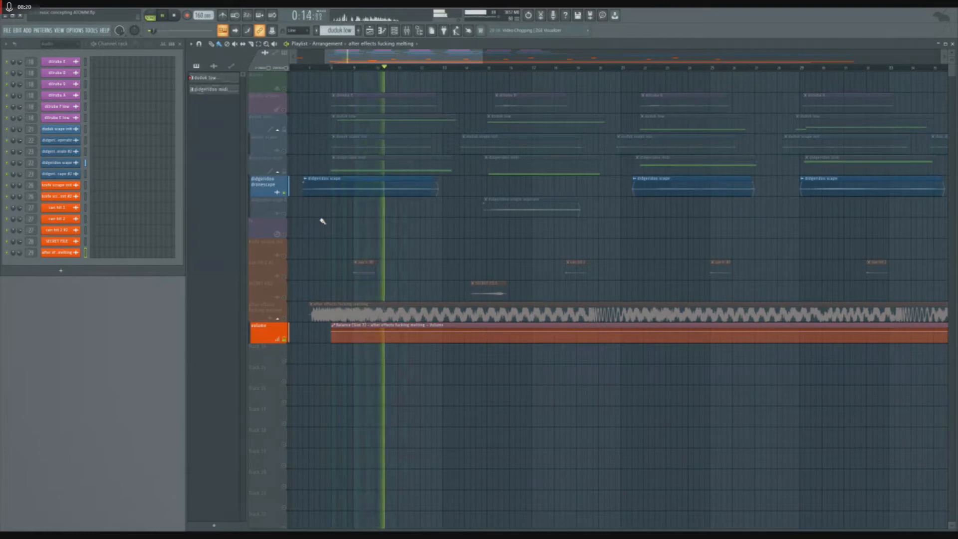
scroll(361, 239, down, 4)
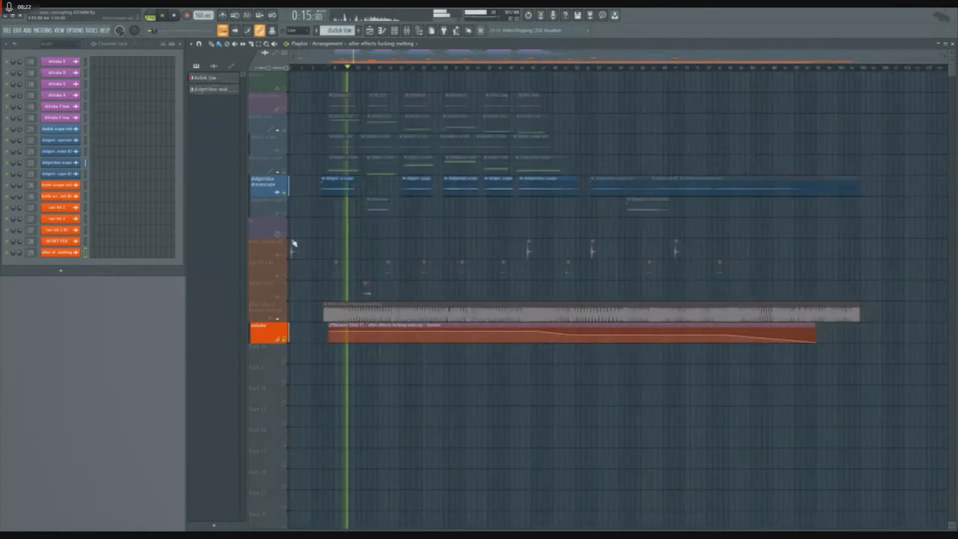
scroll(292, 240, up, 4)
key(space)
right_click(287, 216)
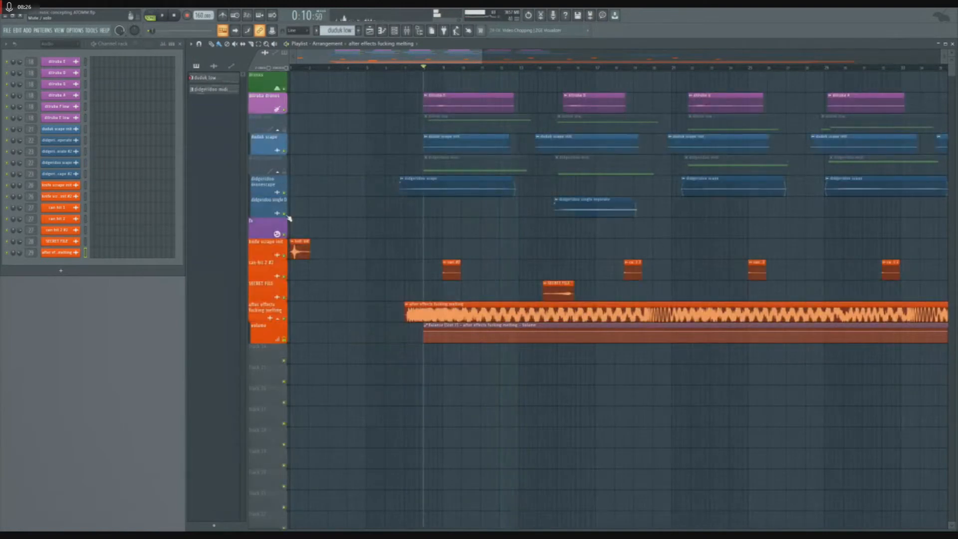
- Open Edison on the master, clear the audio loaded in it and arm it for recording
click(268, 293)
scroll(488, 252, down, 2)
scroll(488, 251, up, 4)
click(411, 68)
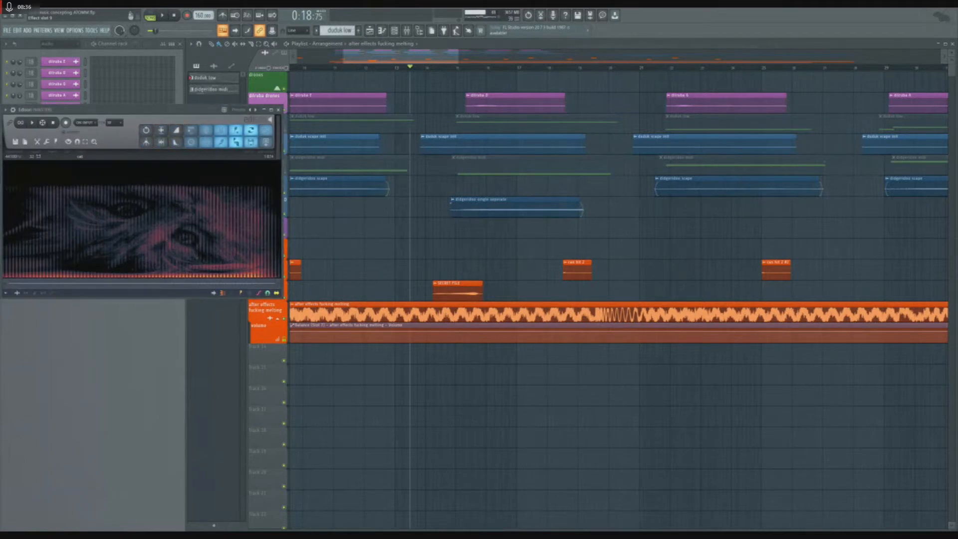
drag(110, 111, 154, 154)
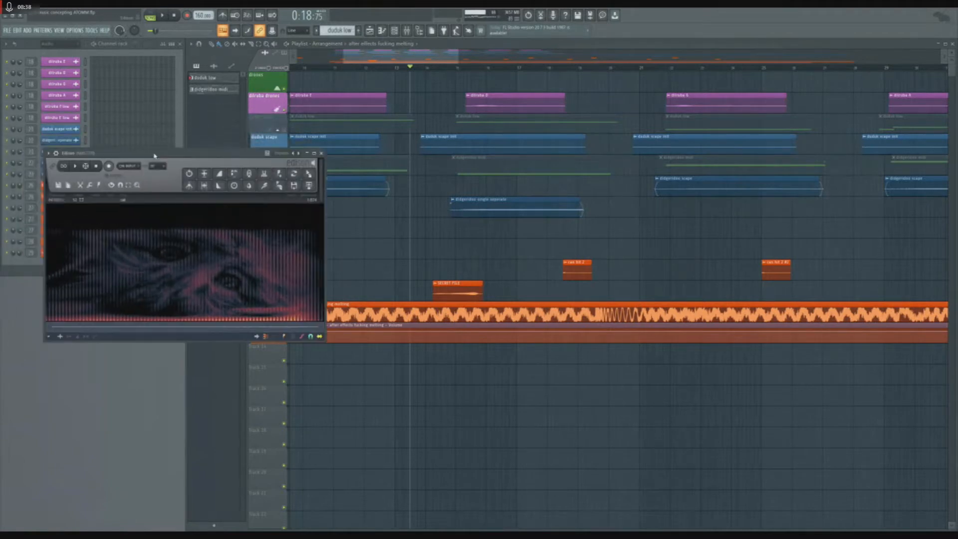
double_click(163, 251)
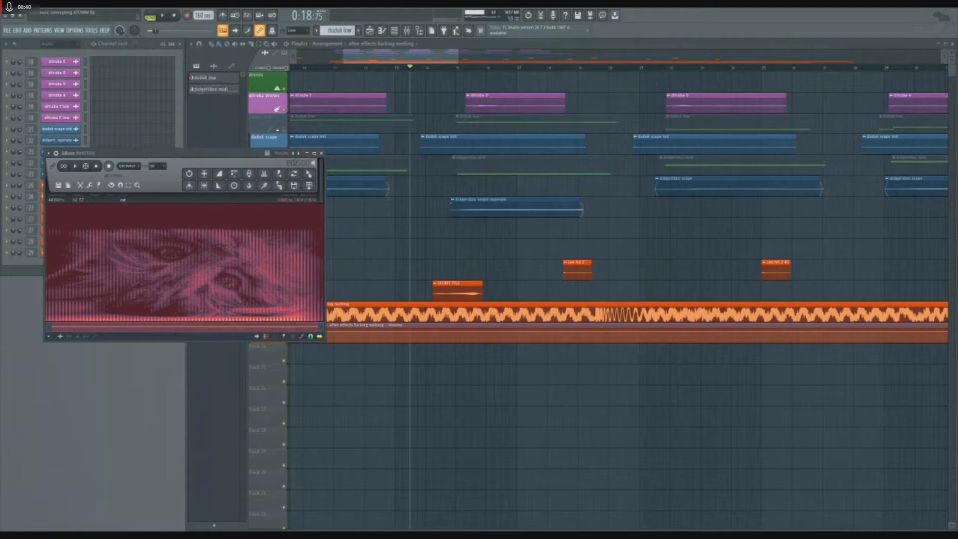
key(Delete)
click(109, 166)
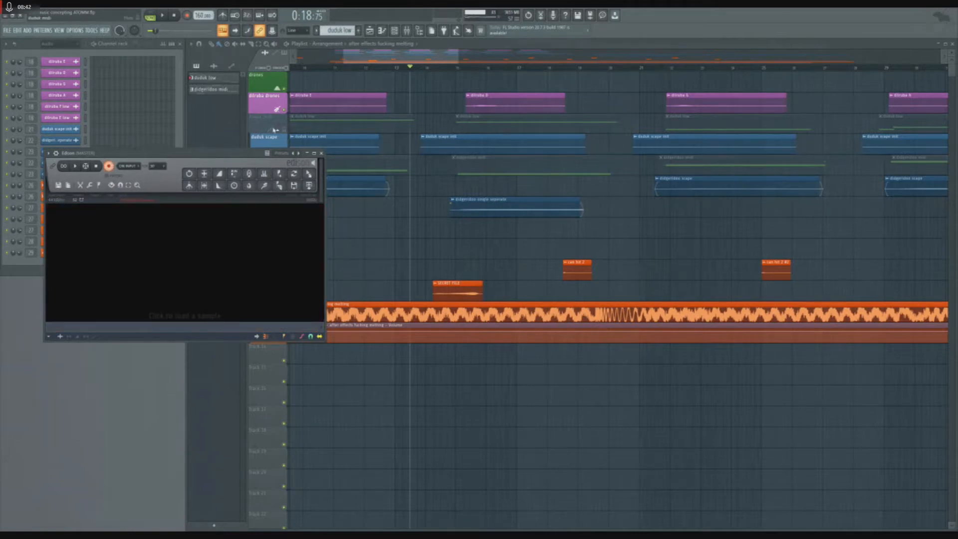
- Record the full mix into Edison while playing the arrangement through the SECRET FILE clip, and stop the recording
scroll(561, 198, down, 2)
drag(390, 67, 394, 68)
key(space)
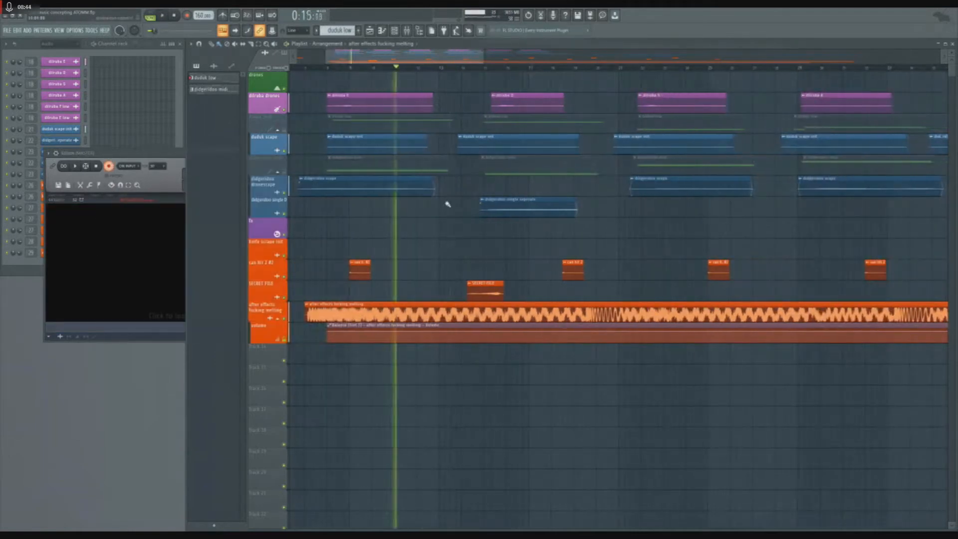
scroll(449, 203, up, 2)
click(175, 196)
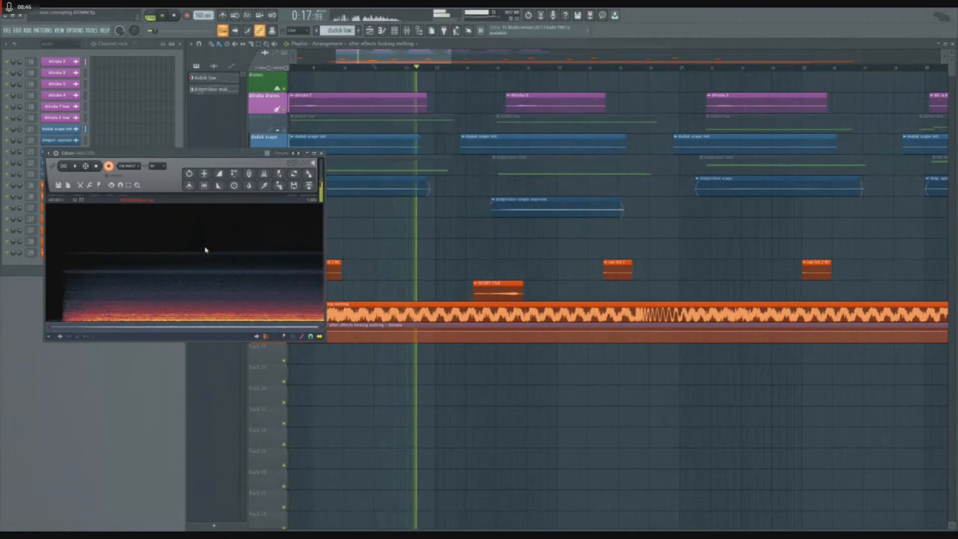
drag(185, 153, 141, 285)
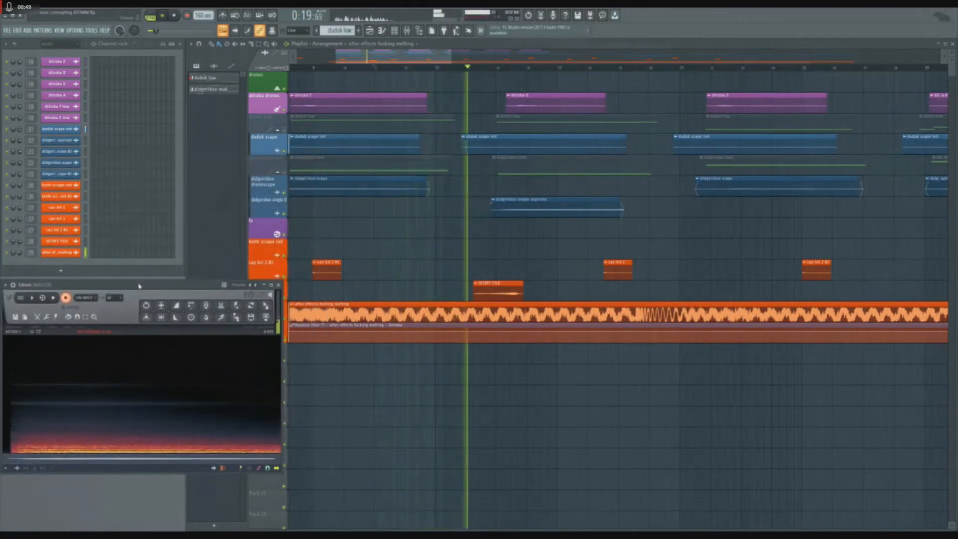
click(267, 255)
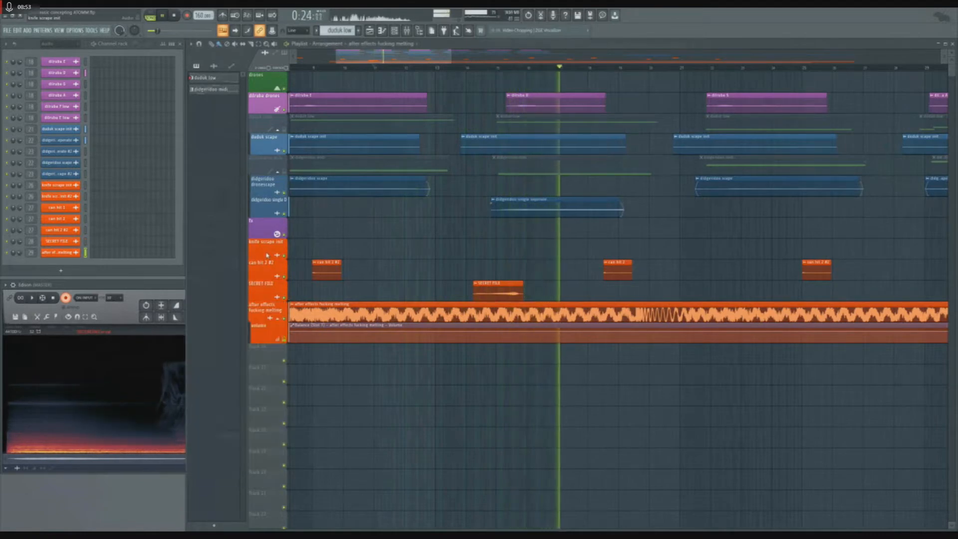
key(space)
click(67, 298)
- Examine the recorded spectrogram in Edison around the SECRET FILE sound and play that part back
drag(128, 285, 156, 164)
scroll(178, 300, up, 4)
scroll(197, 294, up, 2)
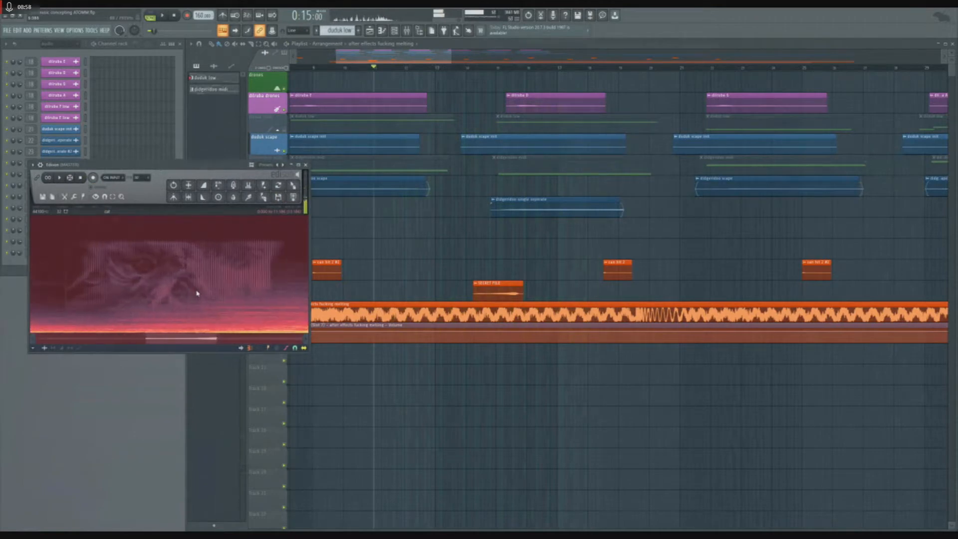
click(186, 289)
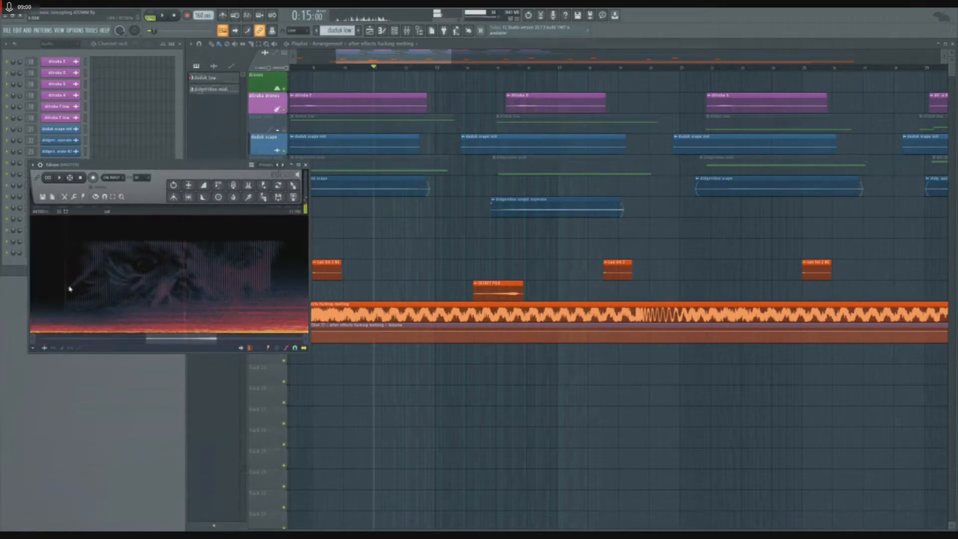
scroll(169, 284, down, 3)
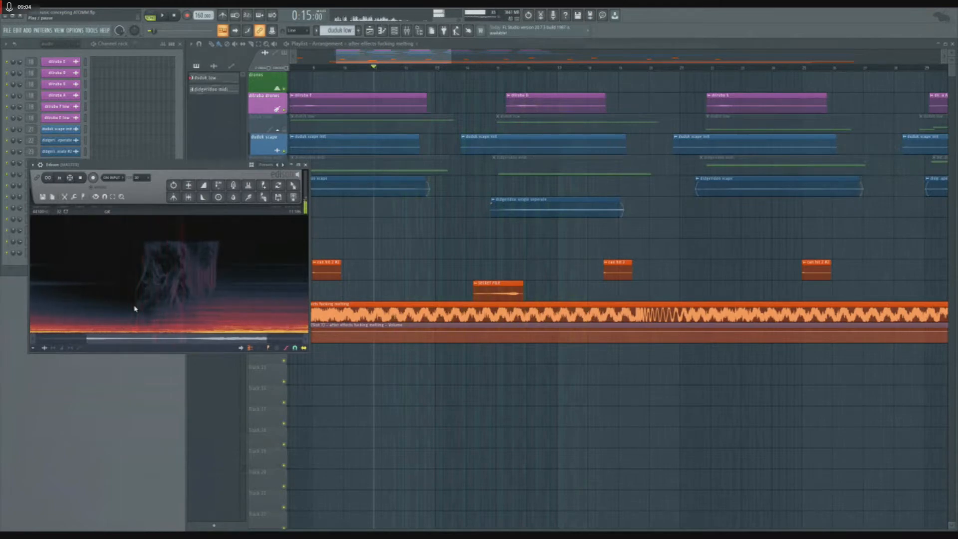
key(space)
click(124, 287)
drag(125, 294, 170, 299)
click(173, 299)
scroll(207, 298, down, 2)
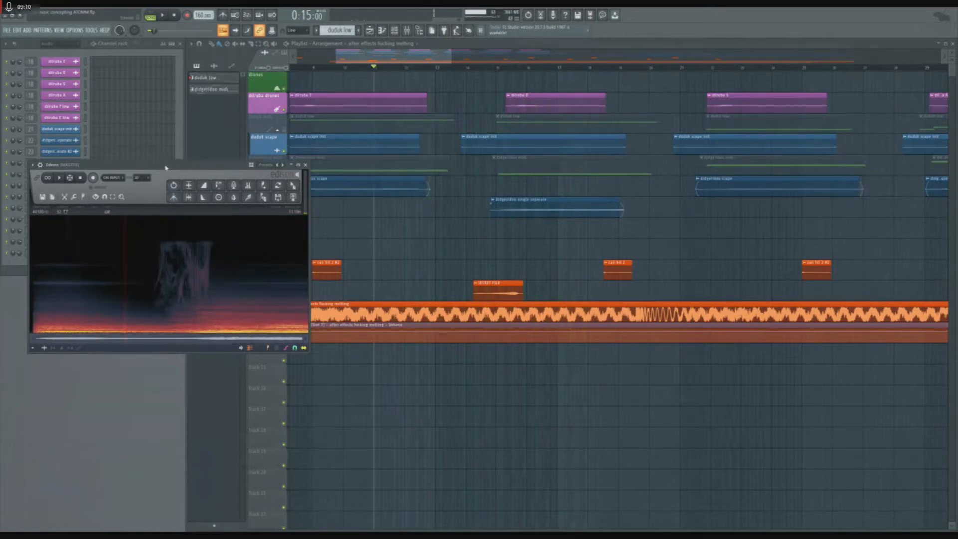
- Close Edison and view the whole arrangement and the mixer
key(Escape)
scroll(474, 258, down, 5)
key(F9)
key(F9)
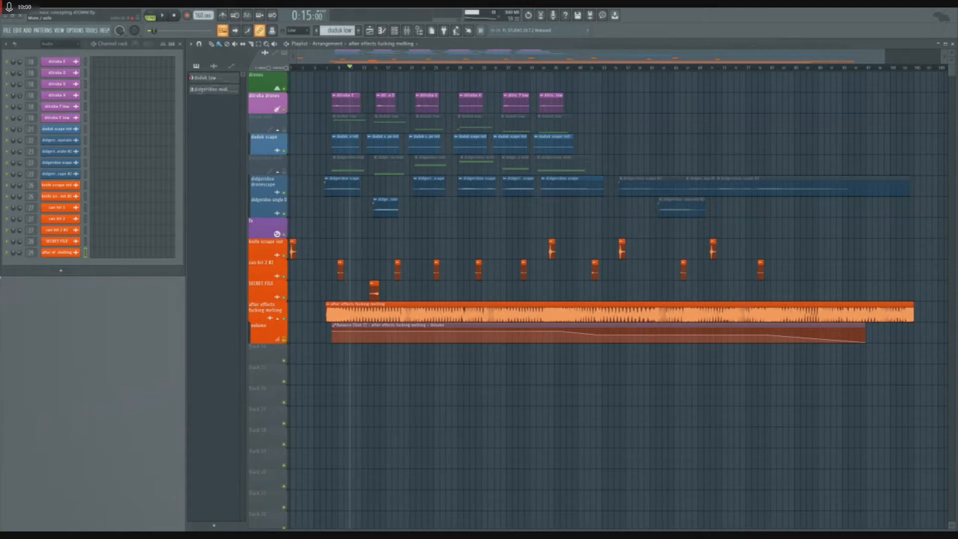
- Play the full mix twice with every track active, stopping after each listen
key(space)
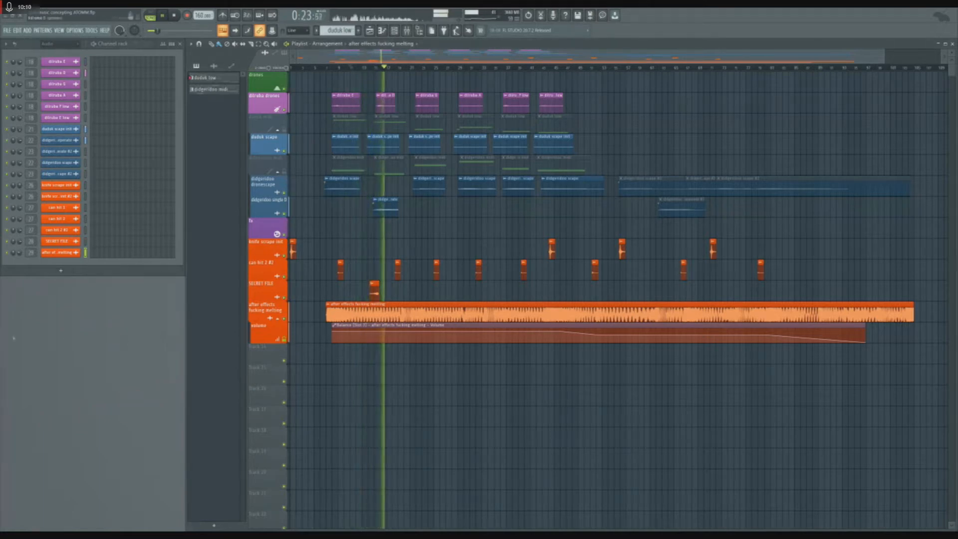
key(space)
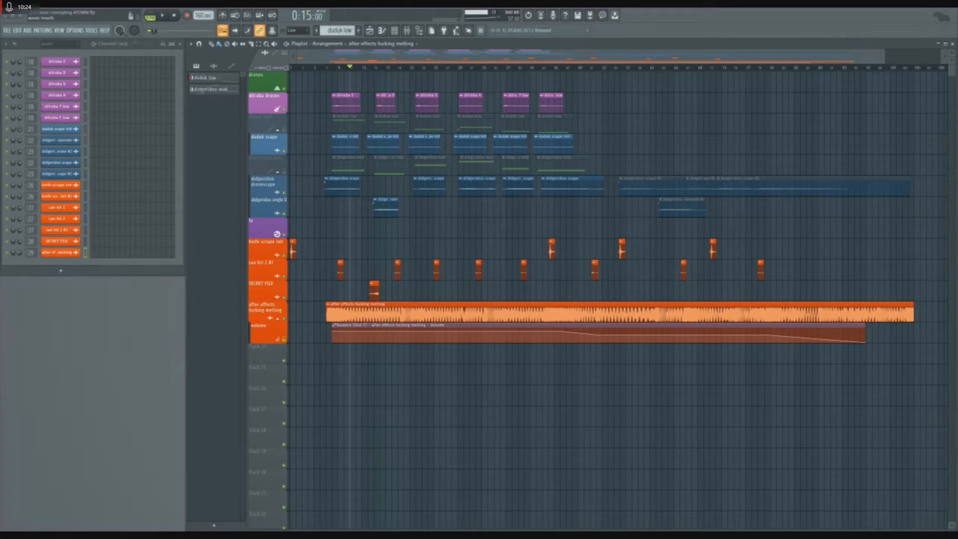
key(space)
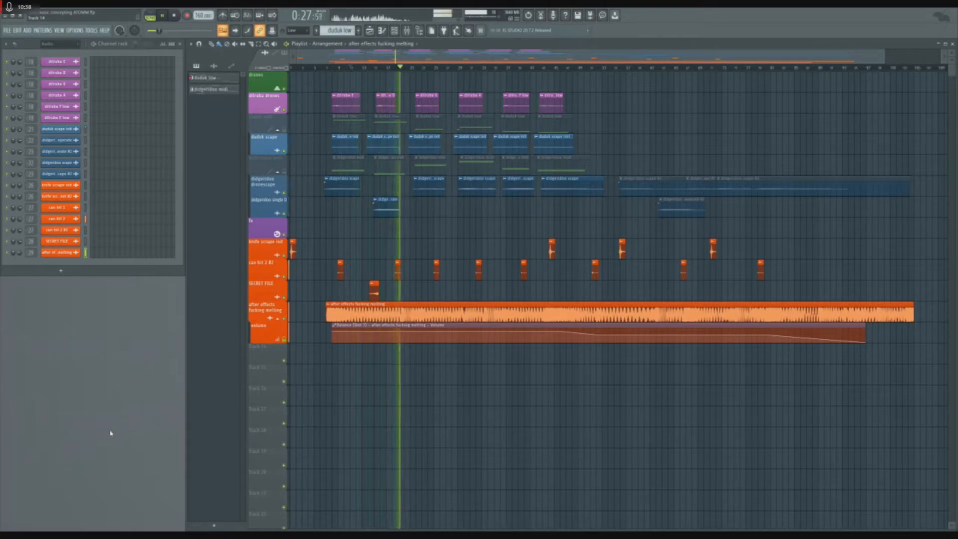
key(space)
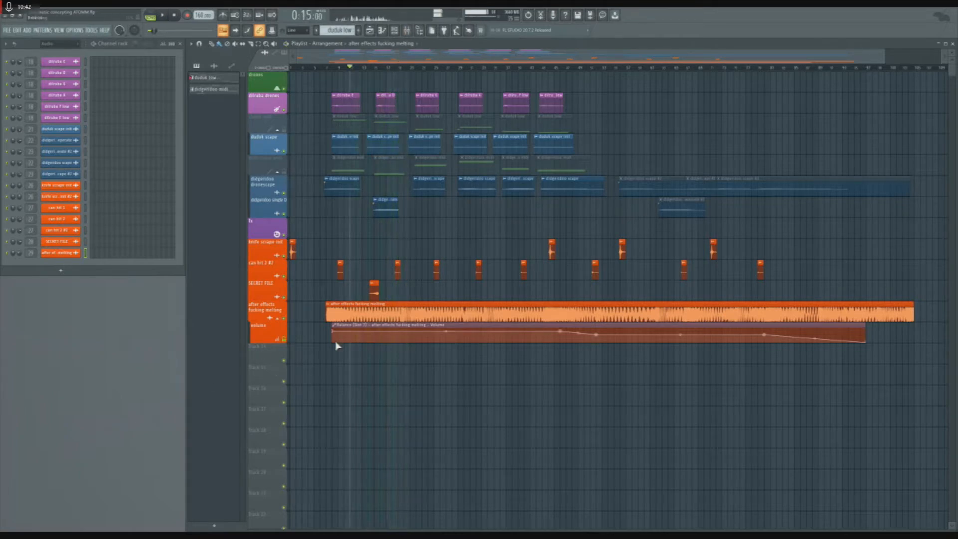
- Solo the can hit track and play its first clip through the reverb tail
scroll(336, 344, down, 2)
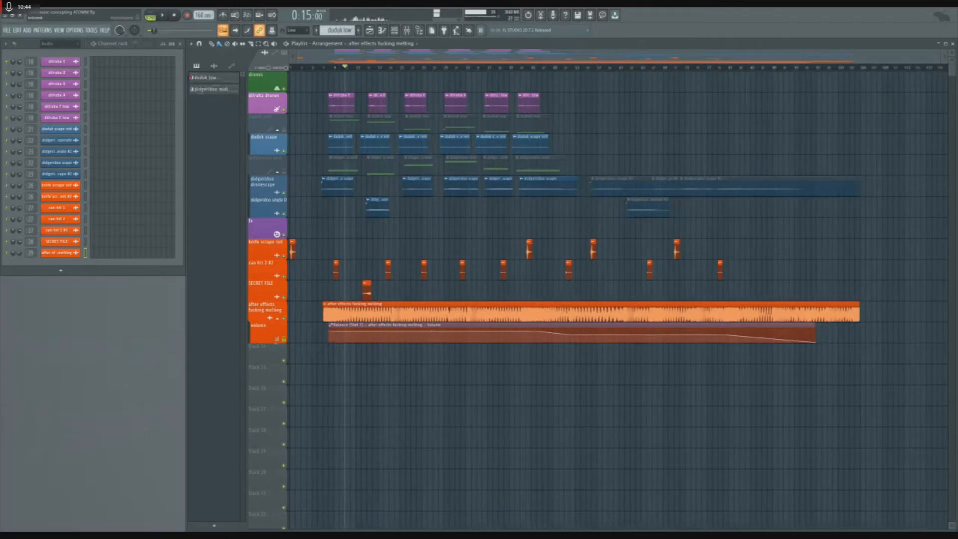
scroll(263, 349, up, 2)
scroll(263, 349, down, 2)
scroll(269, 336, up, 3)
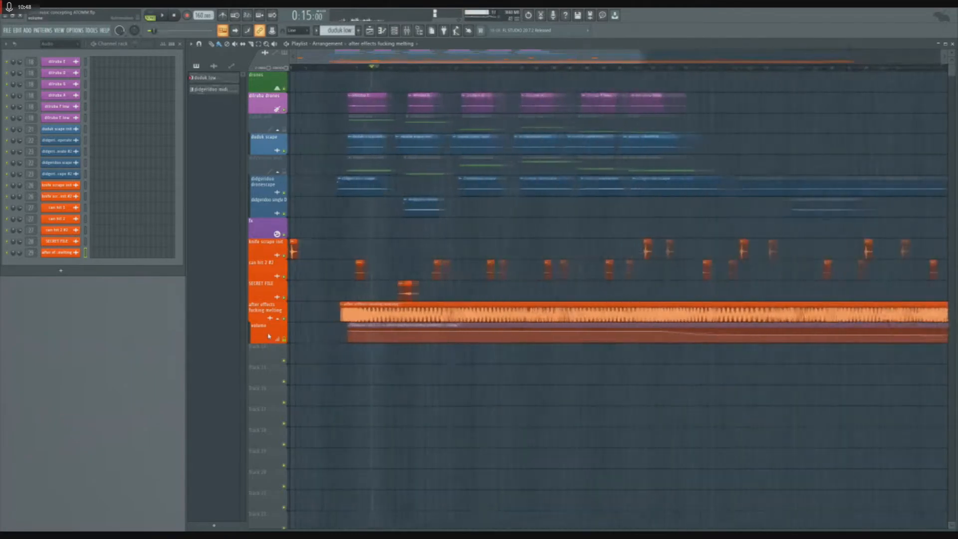
scroll(345, 324, up, 3)
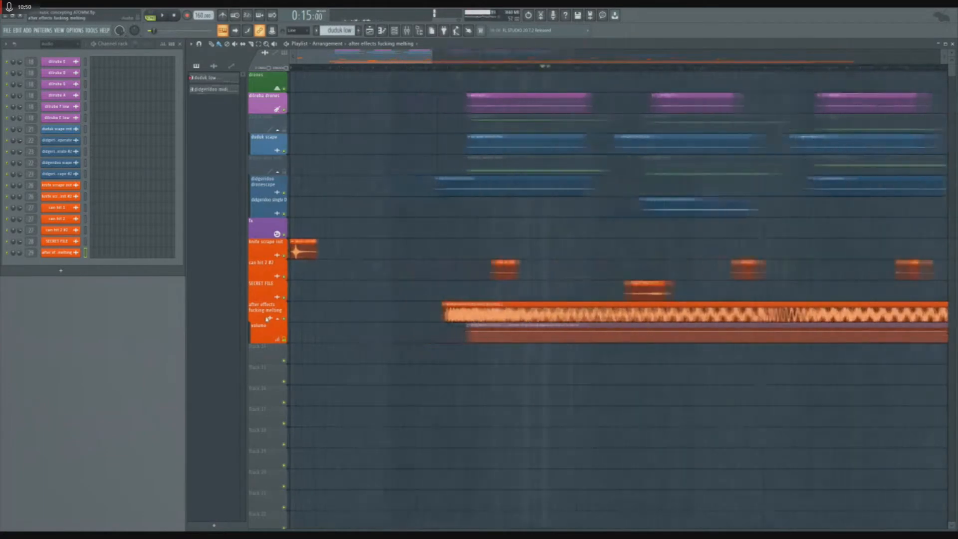
scroll(745, 246, up, 3)
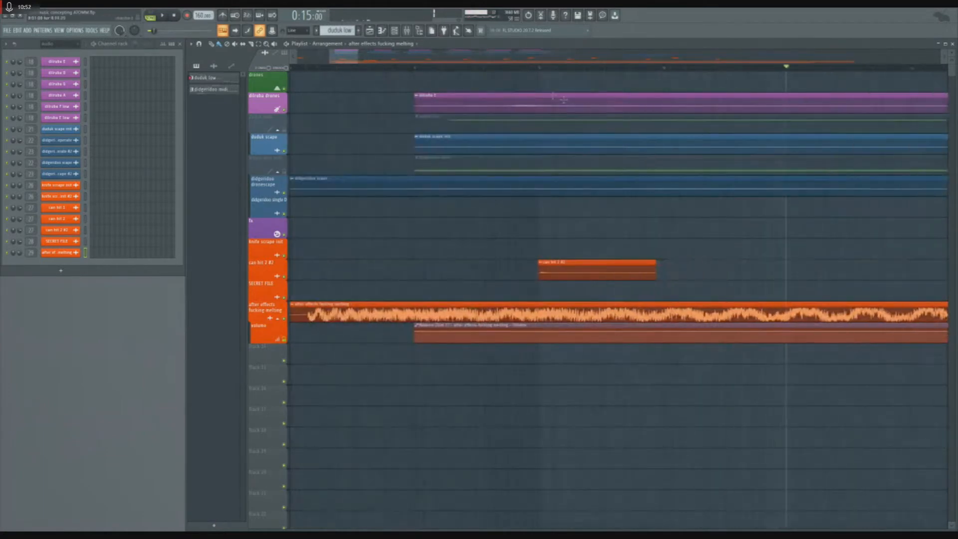
ctrl+click(285, 277)
key(space)
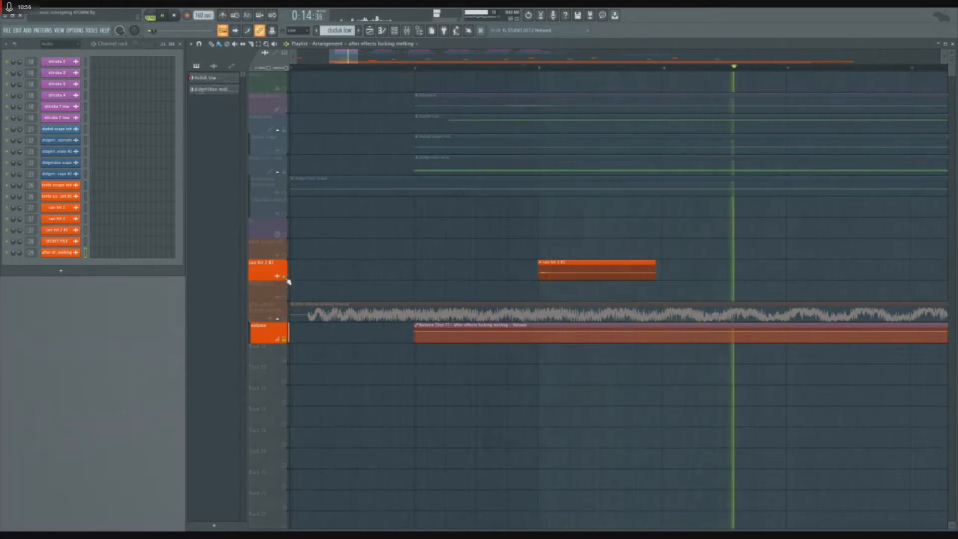
scroll(347, 287, down, 2)
scroll(392, 295, down, 3)
scroll(494, 312, up, 3)
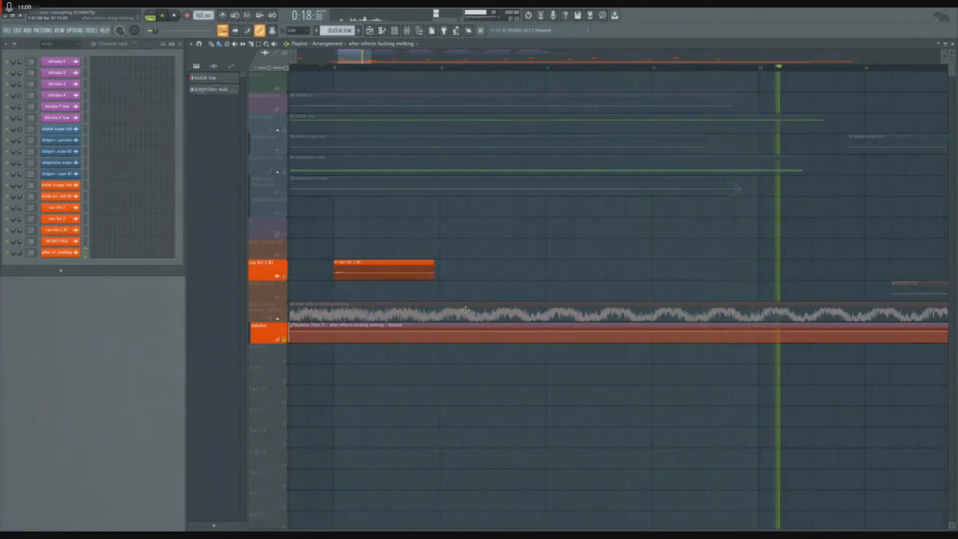
scroll(399, 307, down, 4)
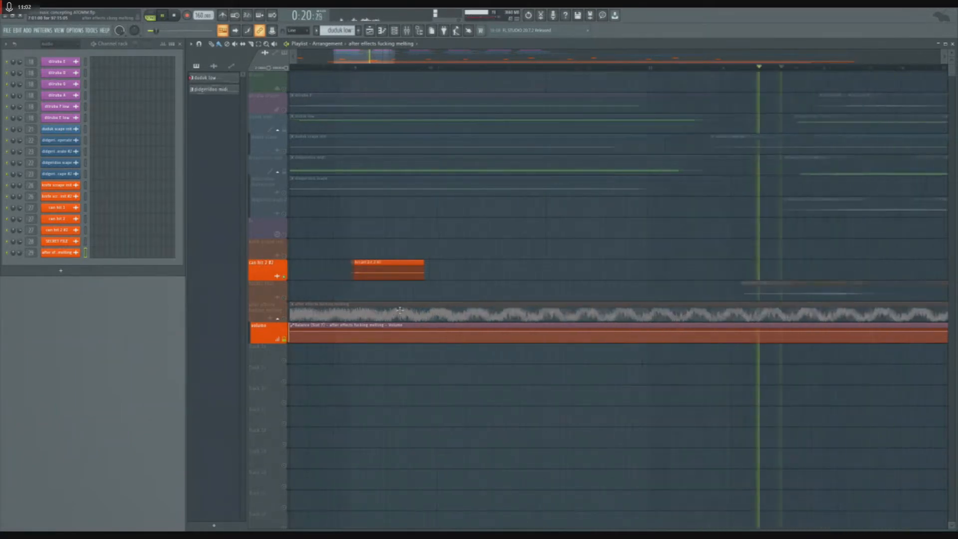
key(space)
- Solo the SECRET FILE track to show its clip and restore all tracks
right_click(284, 297)
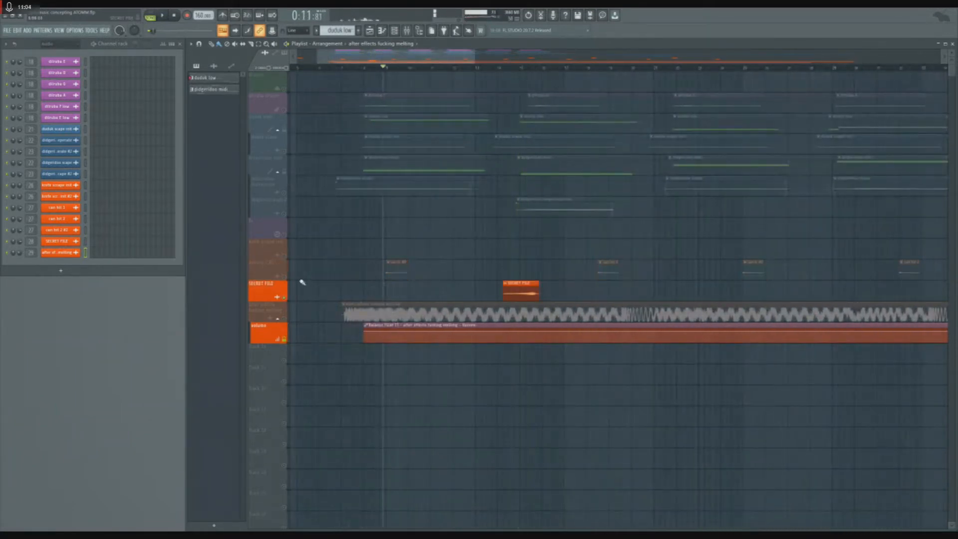
right_click(285, 298)
scroll(459, 303, down, 4)
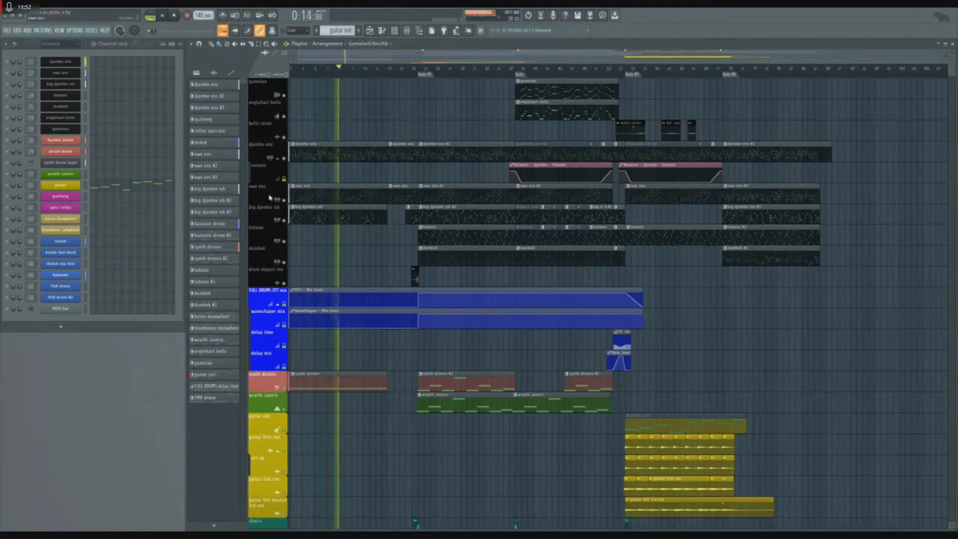
- Stop playback of the percussion arrangement with the djembe and gamelan tracks
key(space)
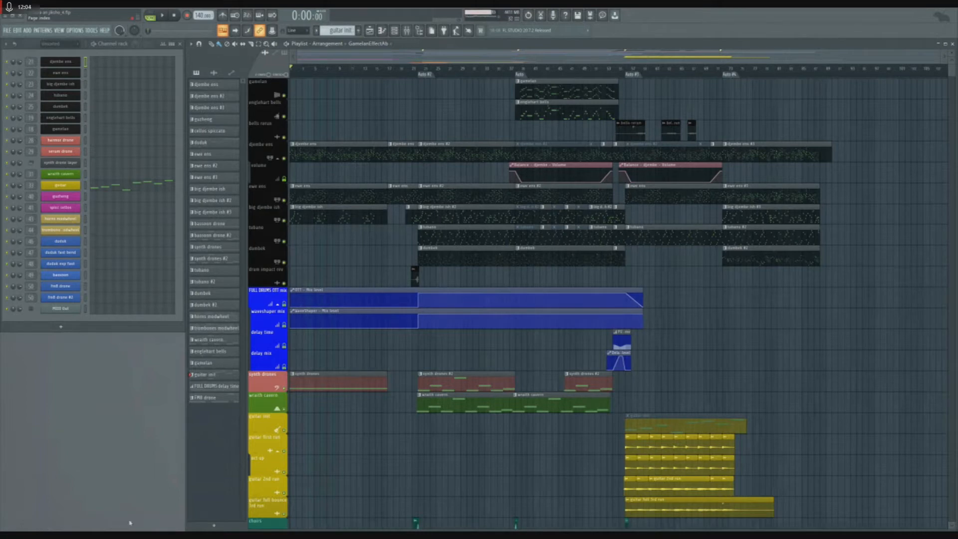
- Play the percussion arrangement from the beginning, raise the gain of the FabFilter Pro-L 2 limiter, and stop playback
key(space)
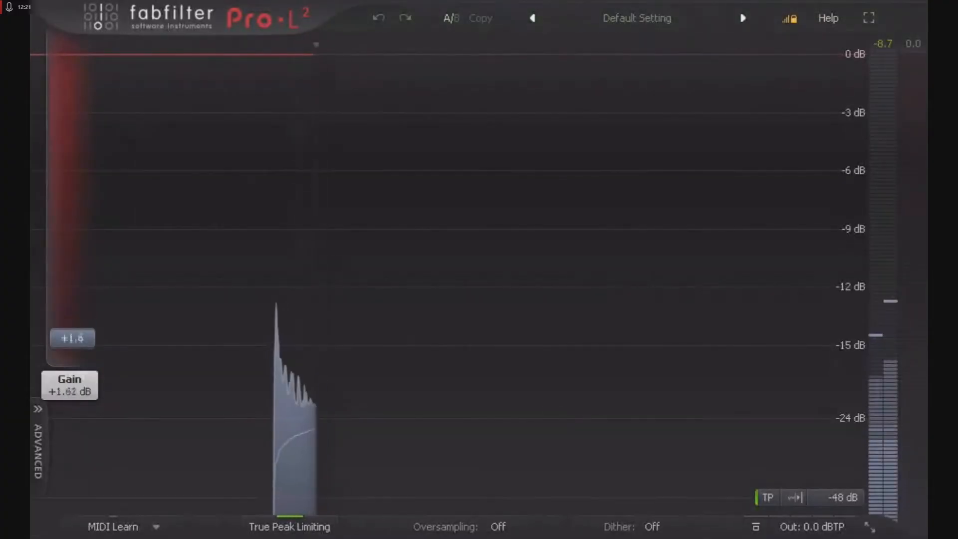
drag(75, 336, 72, 297)
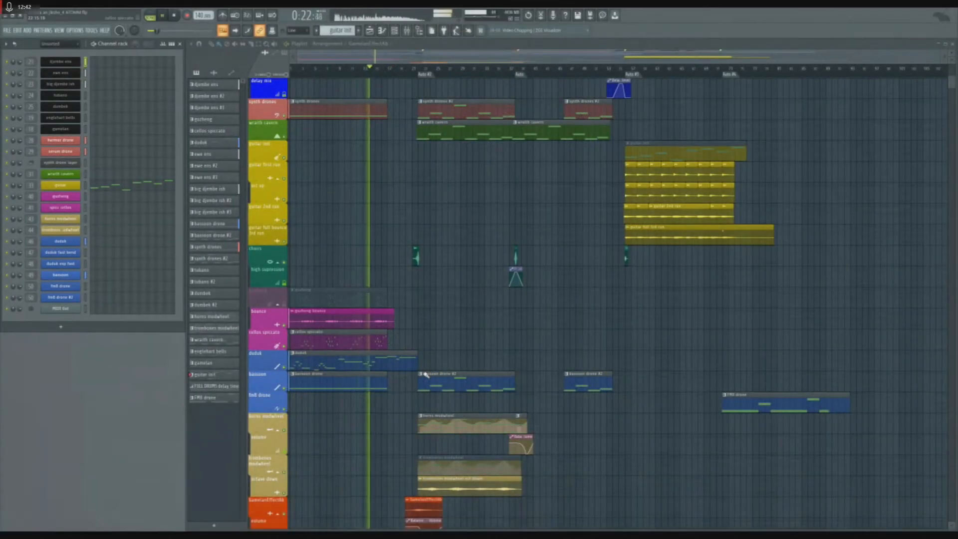
scroll(425, 374, up, 6)
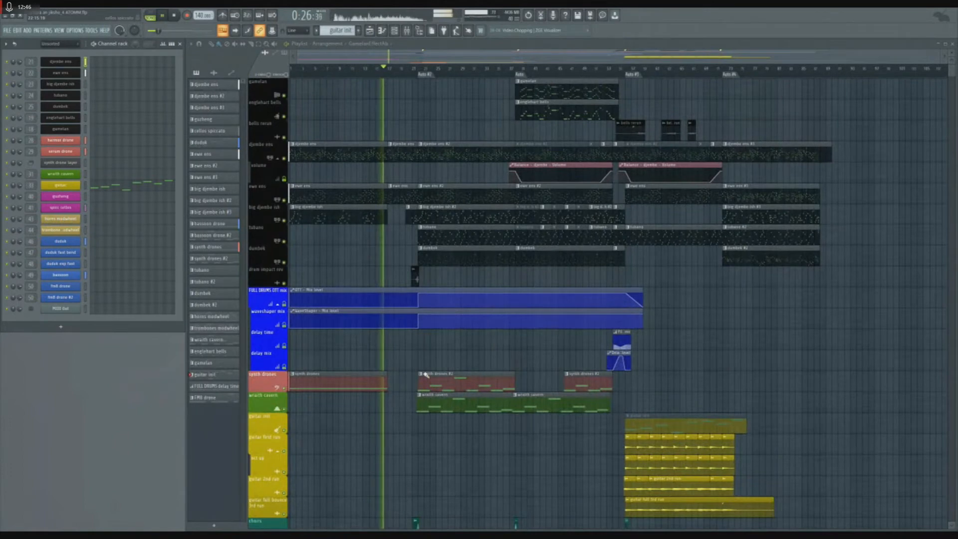
scroll(425, 375, down, 4)
scroll(426, 374, up, 4)
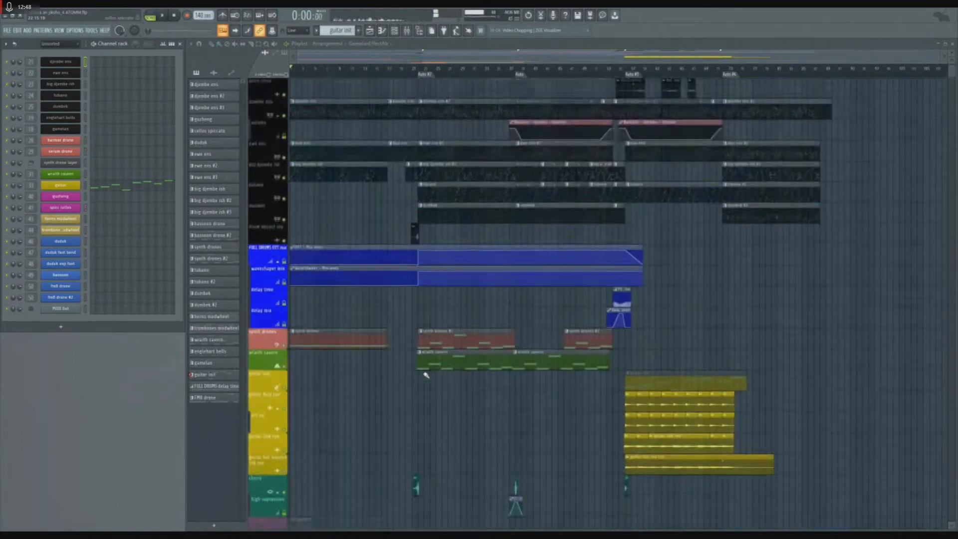
key(space)
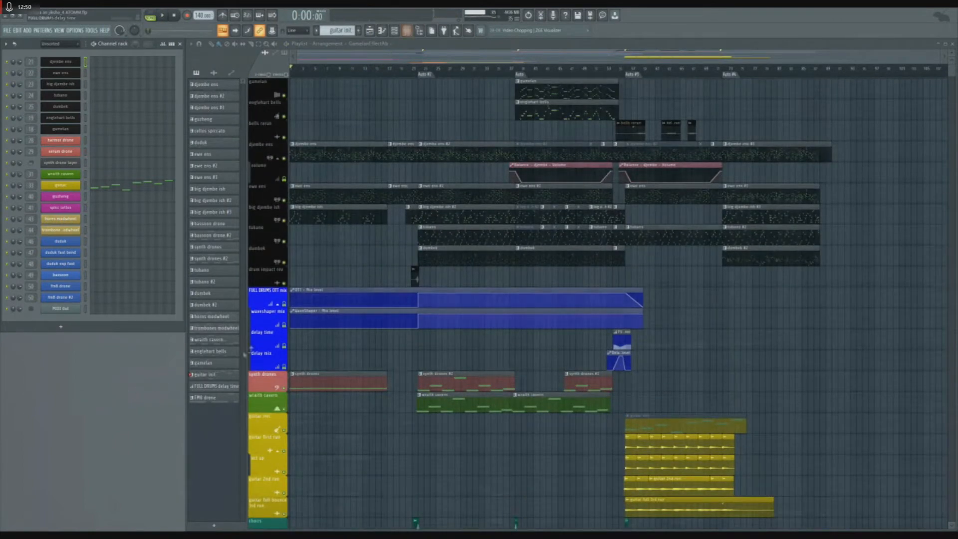
- Audition the opening clips of the djembe ens, ewe ens and big djembe ish tracks one at a time, ending on djembe ens again
scroll(266, 303, up, 4)
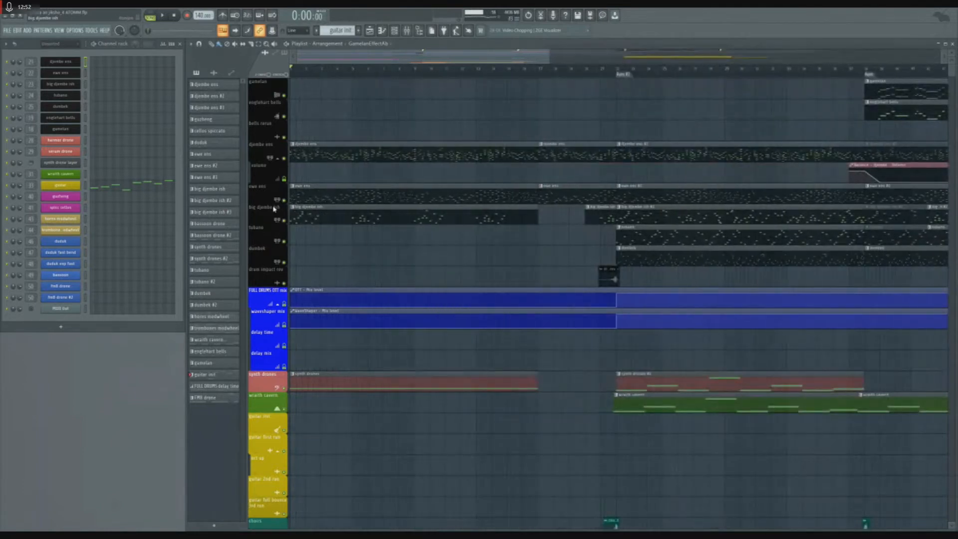
click(294, 150)
key(space)
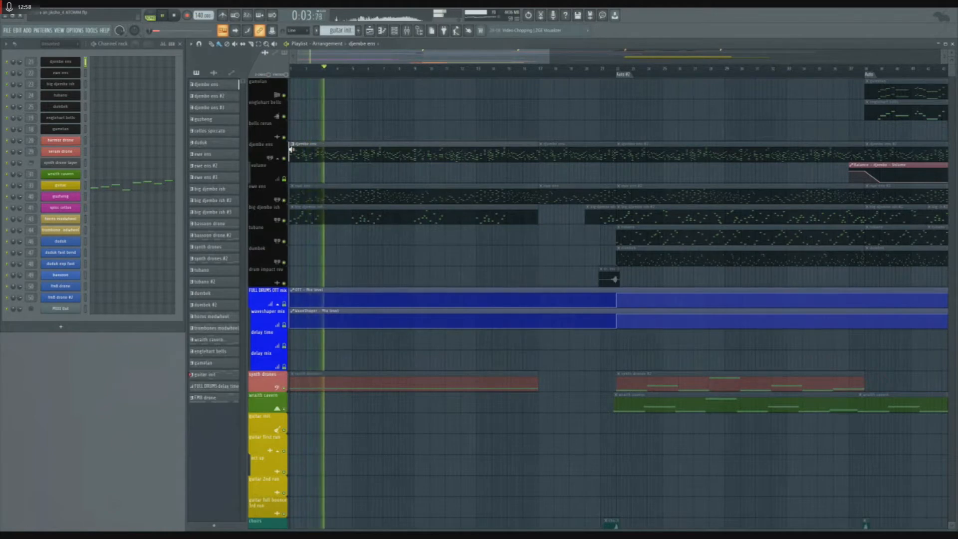
key(space)
click(294, 196)
key(space)
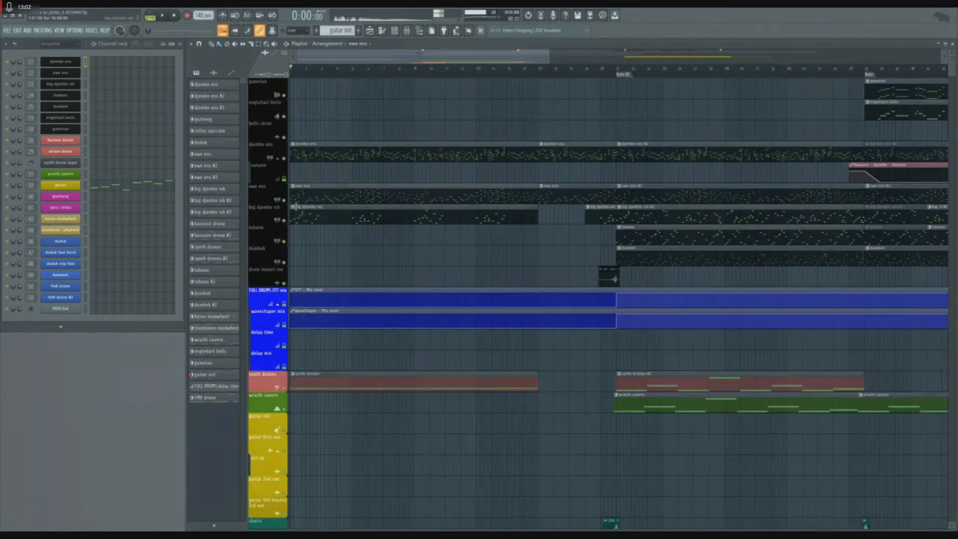
click(292, 217)
key(space)
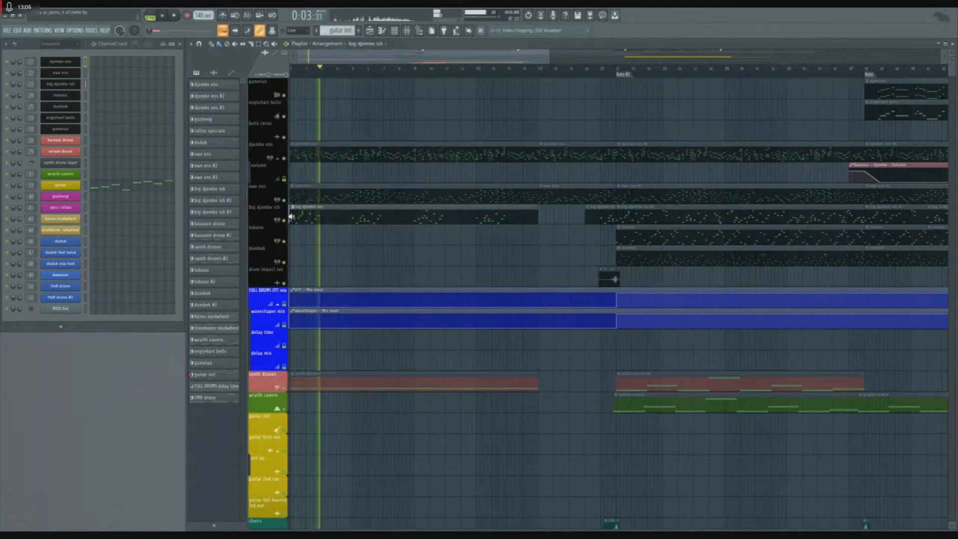
key(space)
click(358, 152)
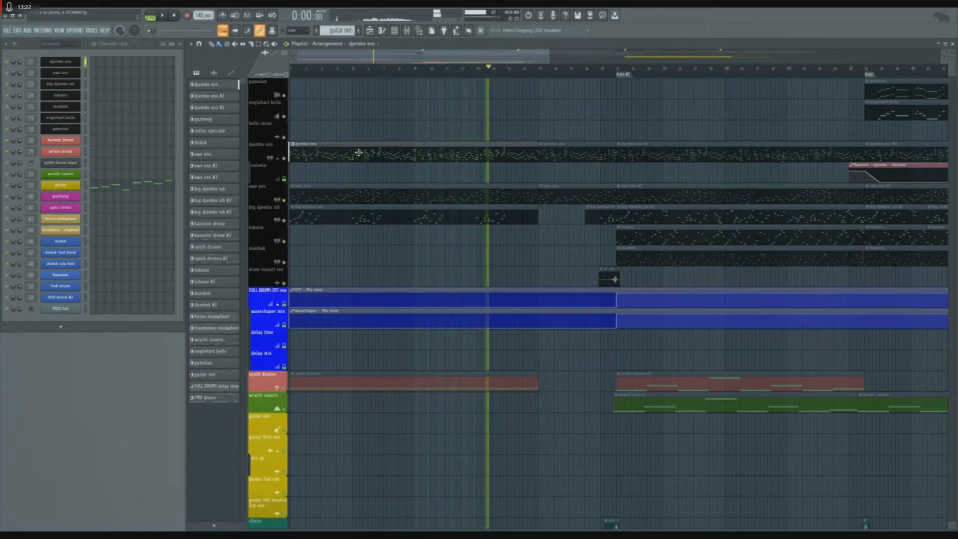
key(space)
- Solo the individual djembe tracks in turn, starting with djembe ens, and play each from the Auto #2 marker
scroll(385, 197, down, 5)
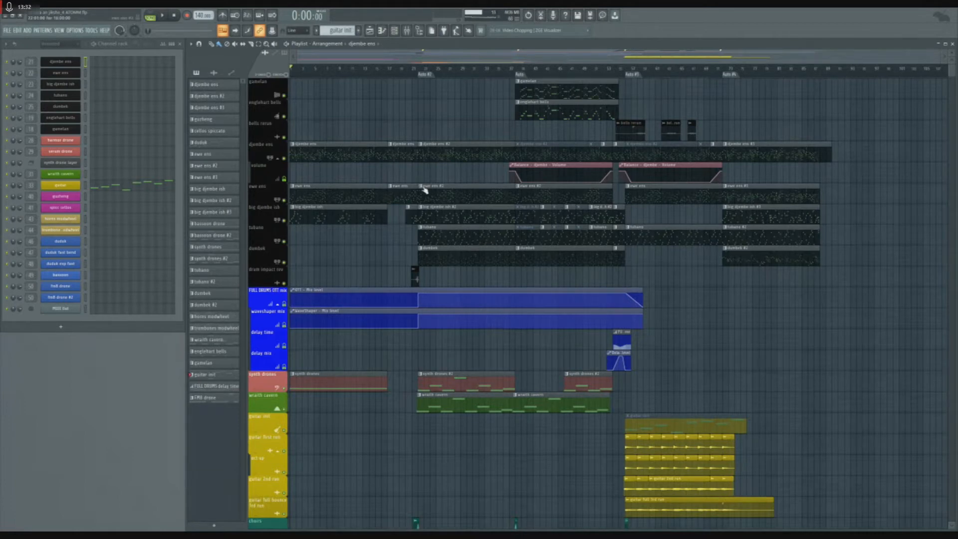
scroll(425, 190, up, 4)
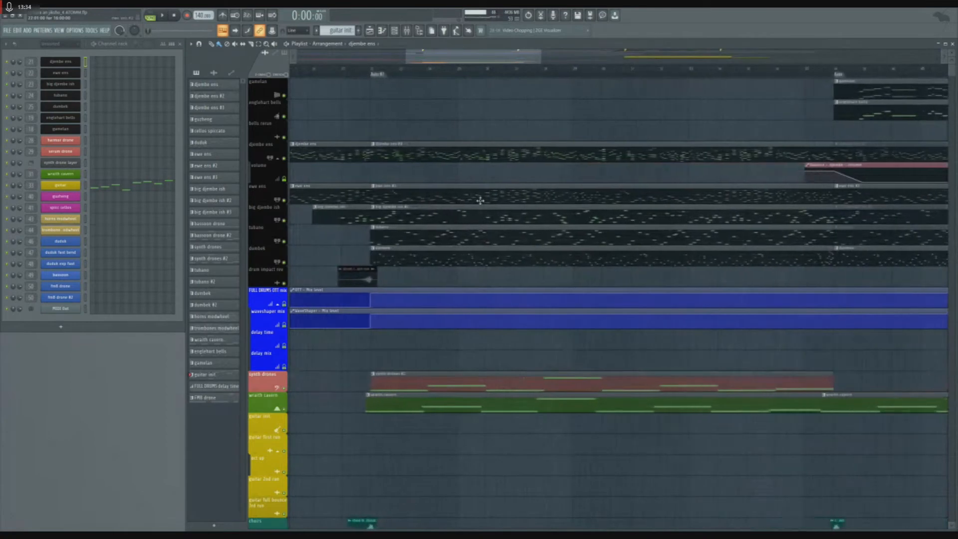
right_click(285, 158)
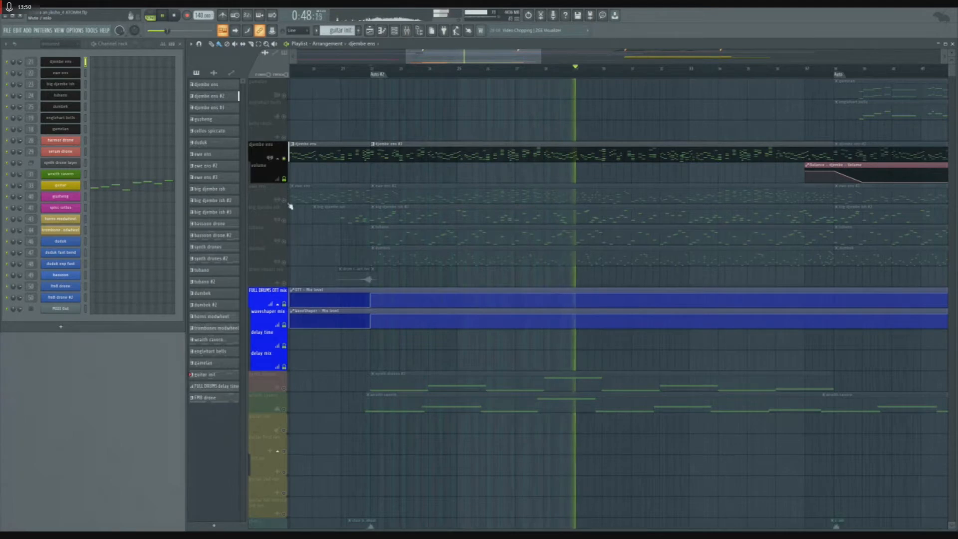
key(space)
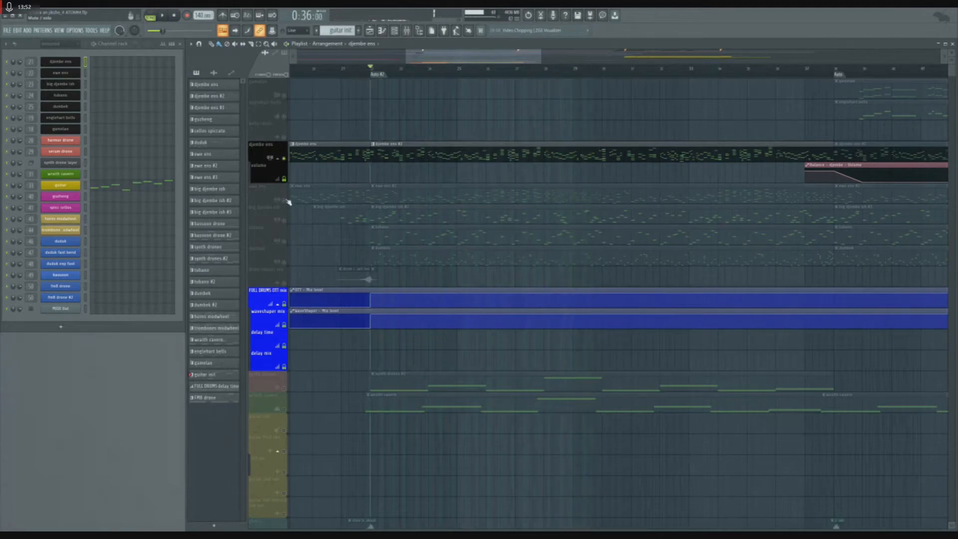
click(289, 202)
key(space)
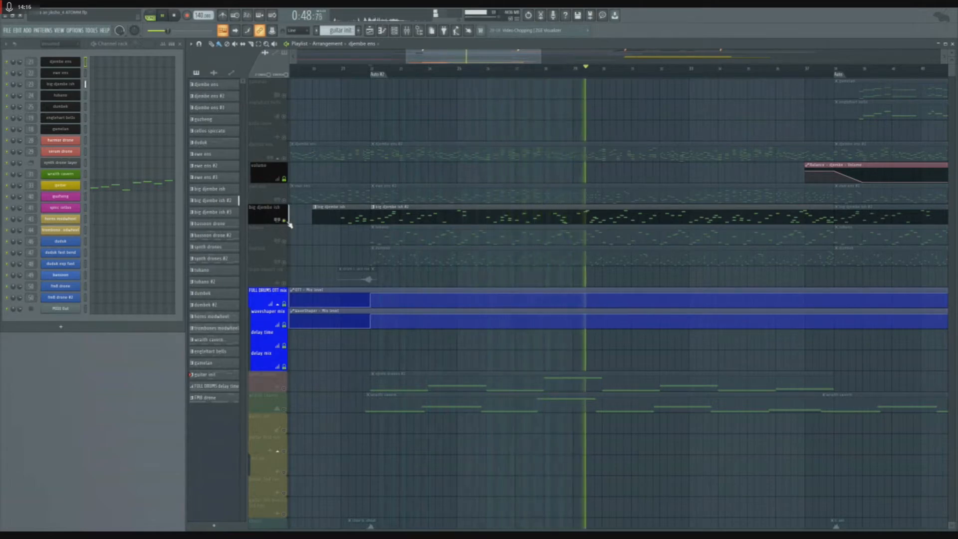
- Solo the tubano and dumbek tracks in turn and listen to each from the Auto #2 marker
click(284, 242)
key(space)
ctrl+click(285, 242)
key(space)
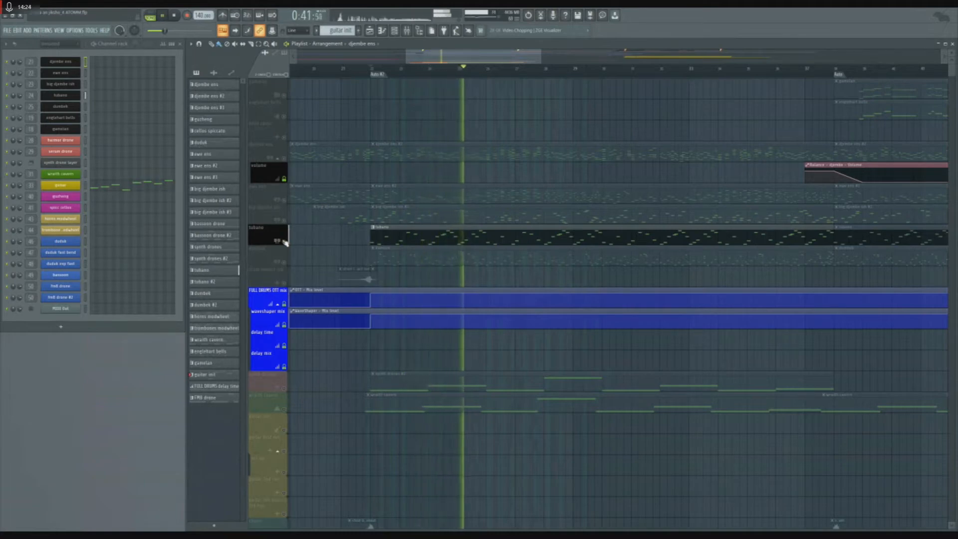
ctrl+click(287, 265)
key(space)
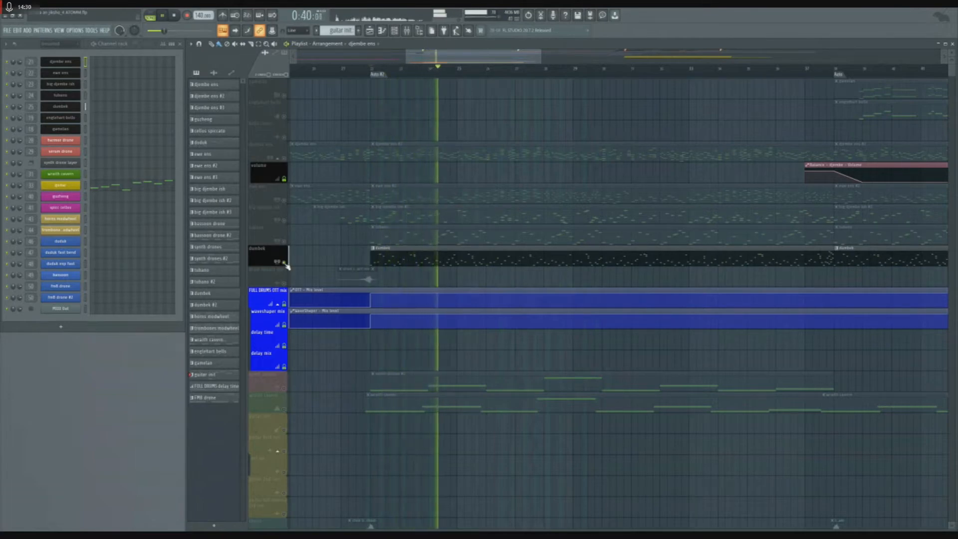
- Solo the drum impact rev track and play its clip leading into the Auto #2 marker
ctrl+click(285, 285)
key(space)
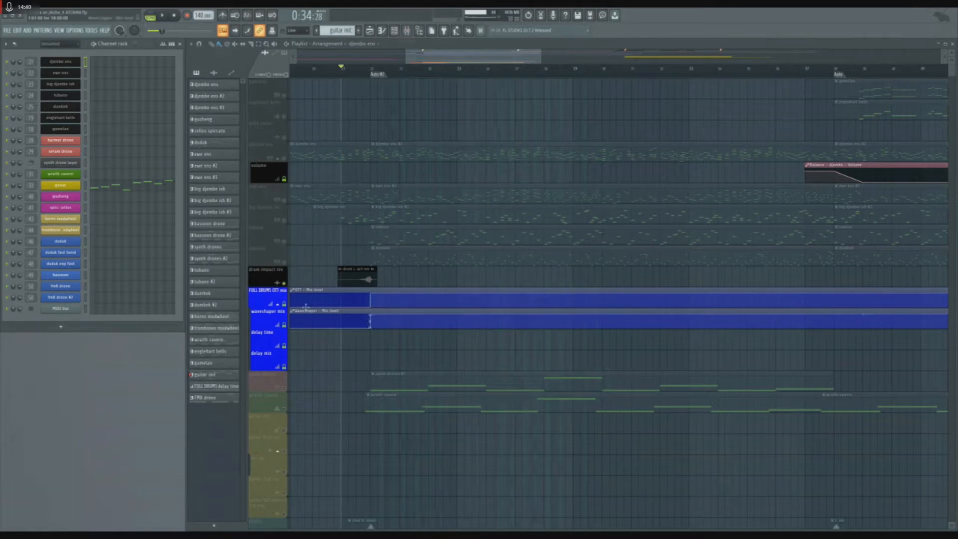
key(space)
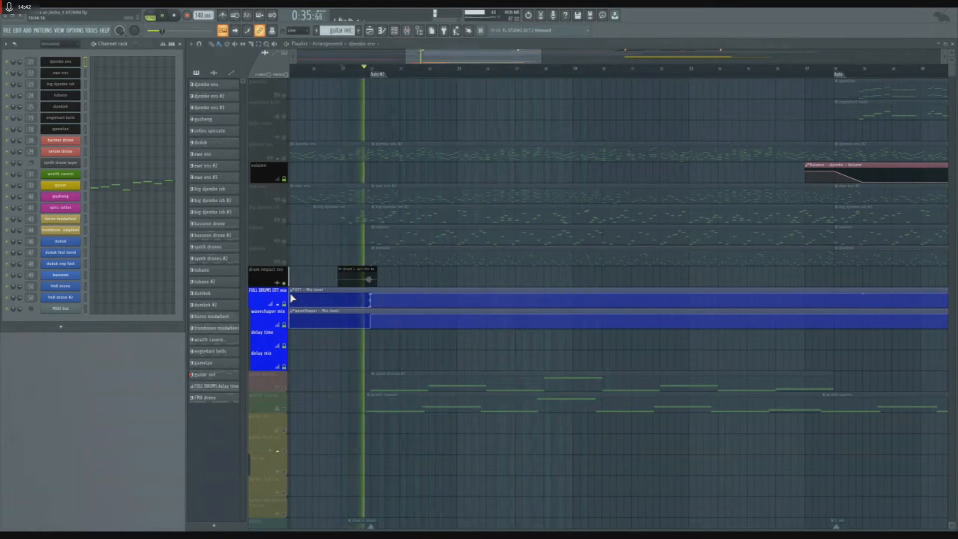
key(space)
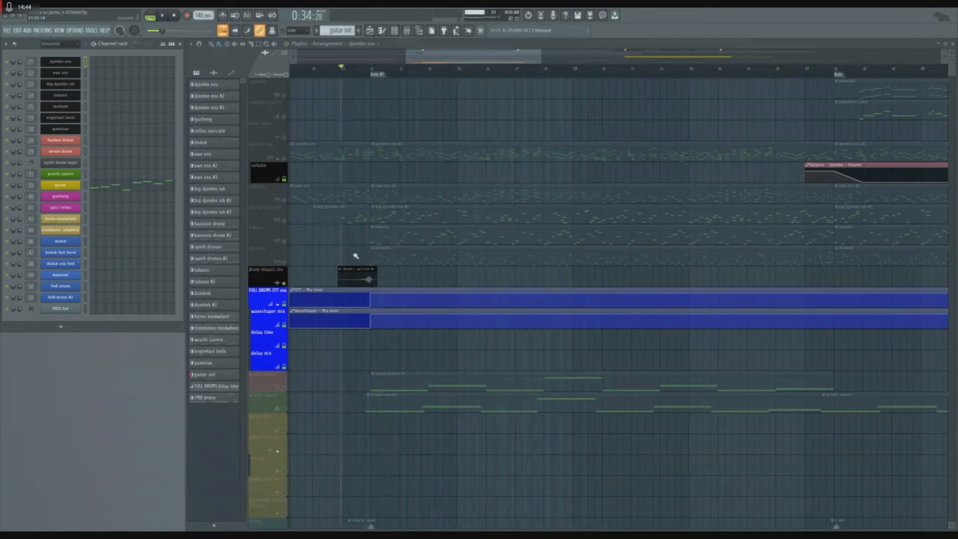
- Enable all drum tracks from djembe ens to drum impact rev together, keeping the melodic tracks muted
scroll(354, 256, up, 3)
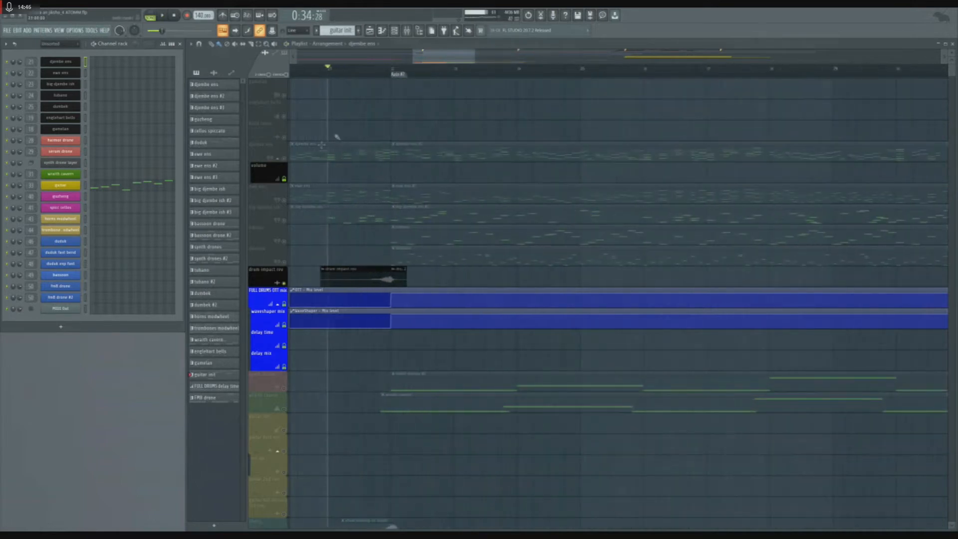
drag(287, 162, 288, 264)
click(395, 73)
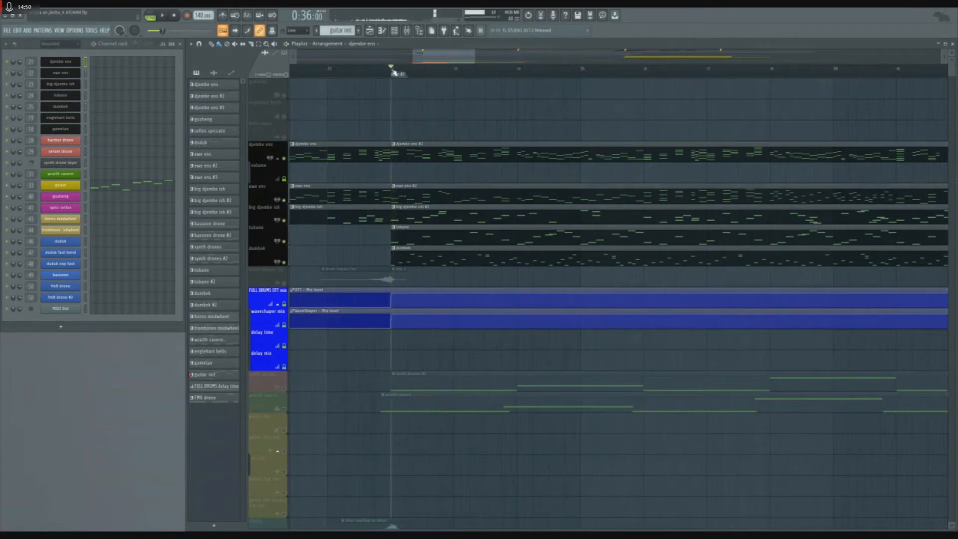
scroll(372, 273, up, 3)
click(286, 221)
click(286, 200)
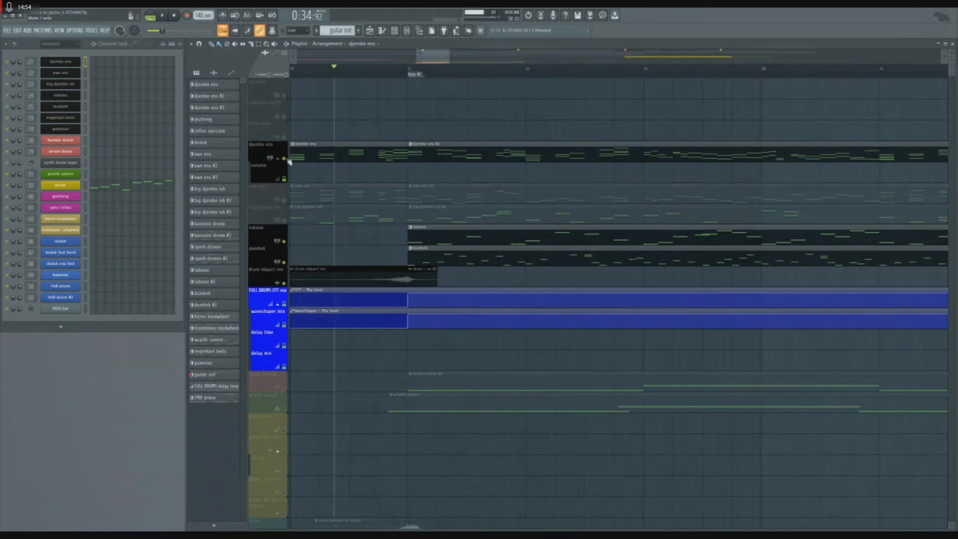
click(285, 209)
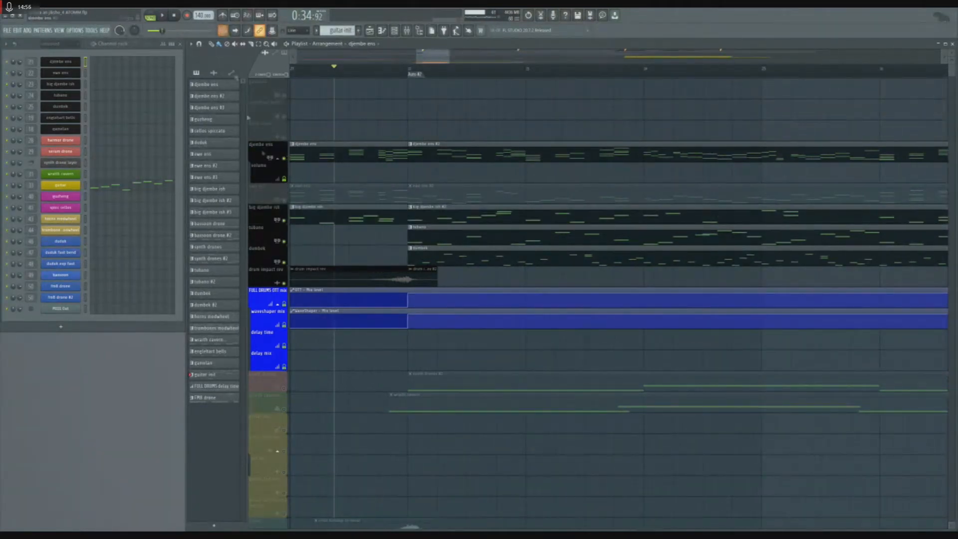
click(285, 200)
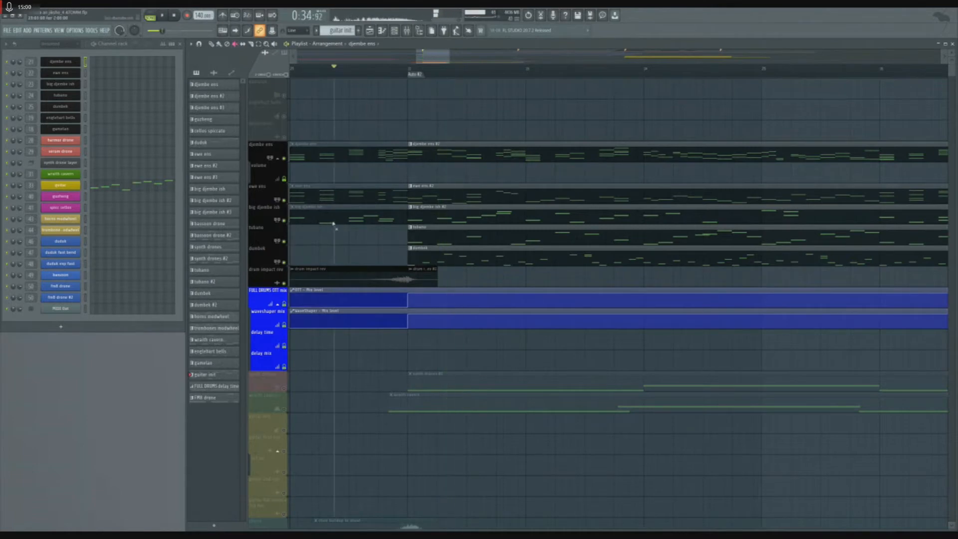
- Play the combined drum tracks from the Auto #2 marker and stop playback
scroll(370, 191, down, 3)
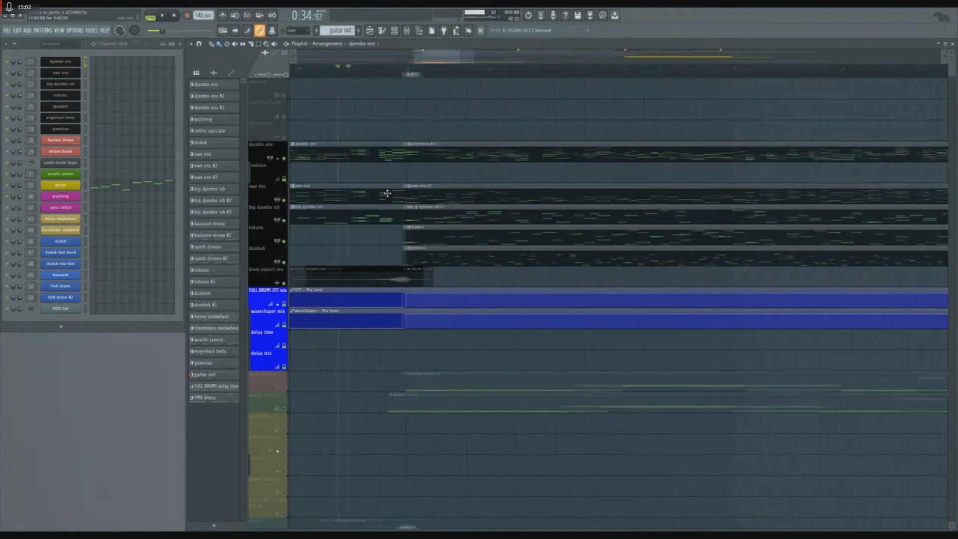
scroll(418, 200, down, 2)
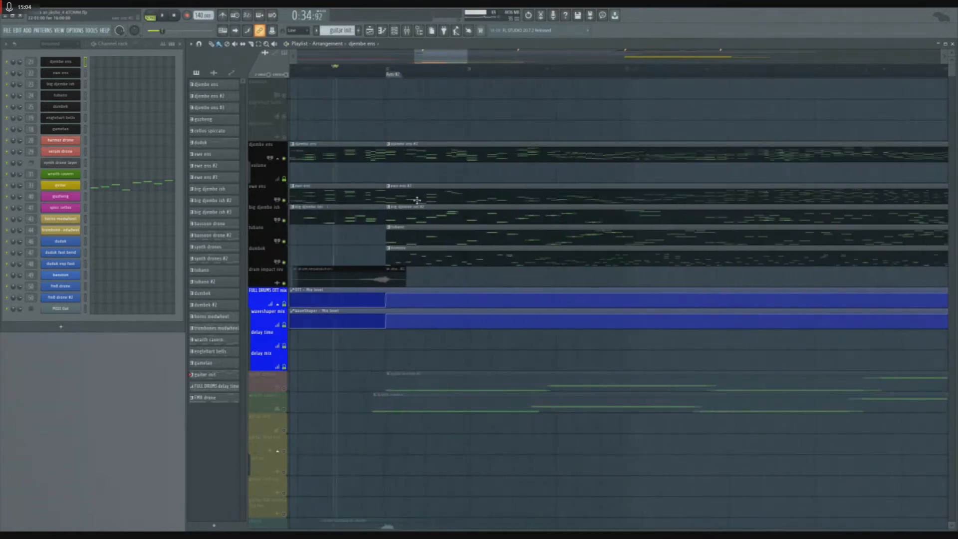
scroll(418, 200, down, 1)
scroll(441, 256, down, 1)
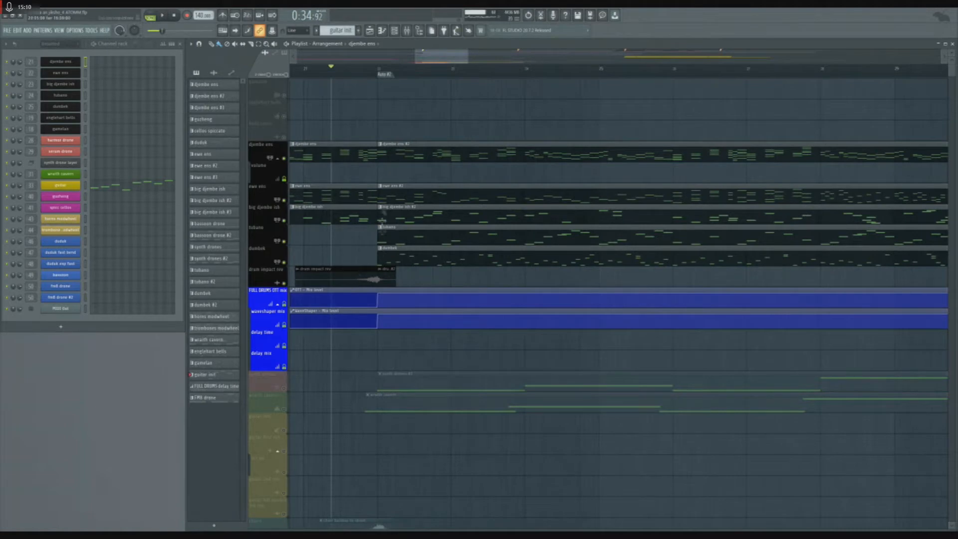
scroll(428, 168, down, 2)
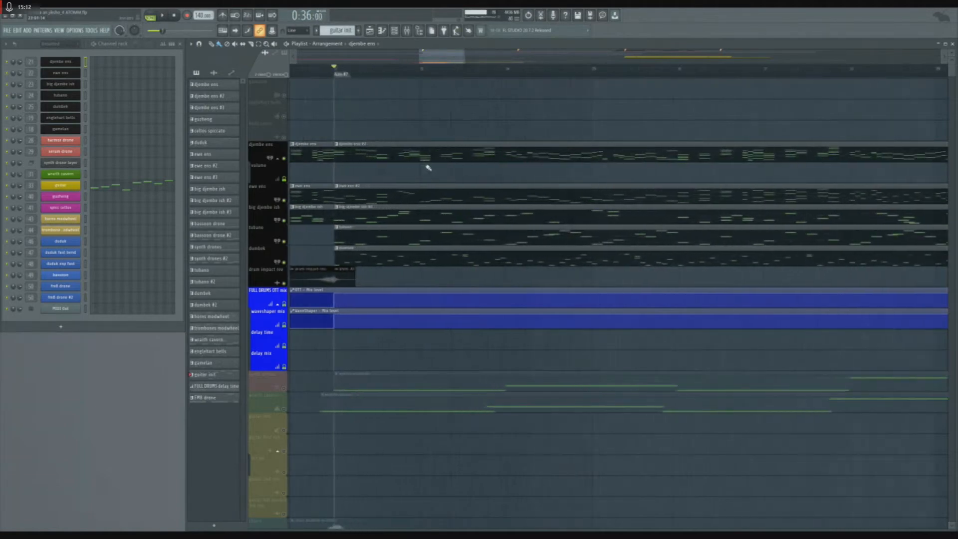
key(space)
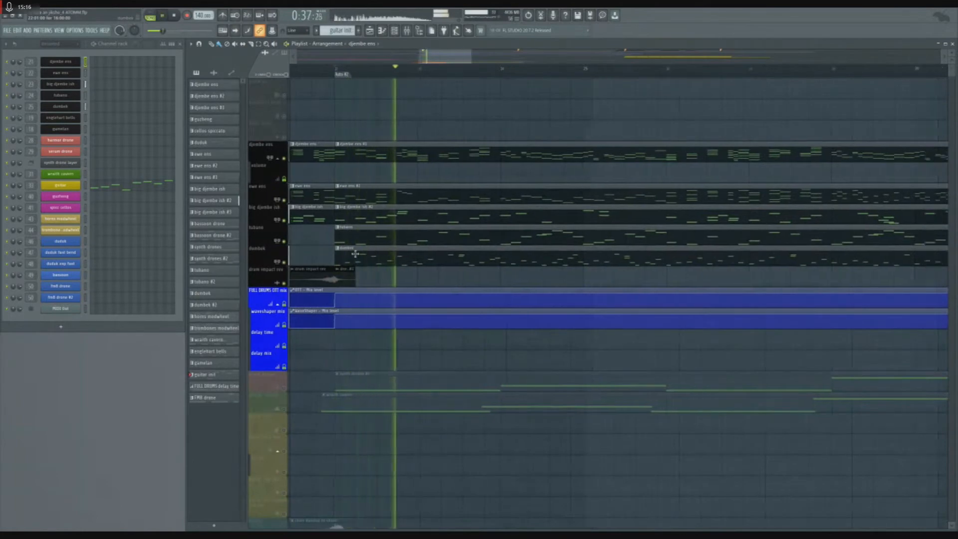
scroll(443, 259, right, 2)
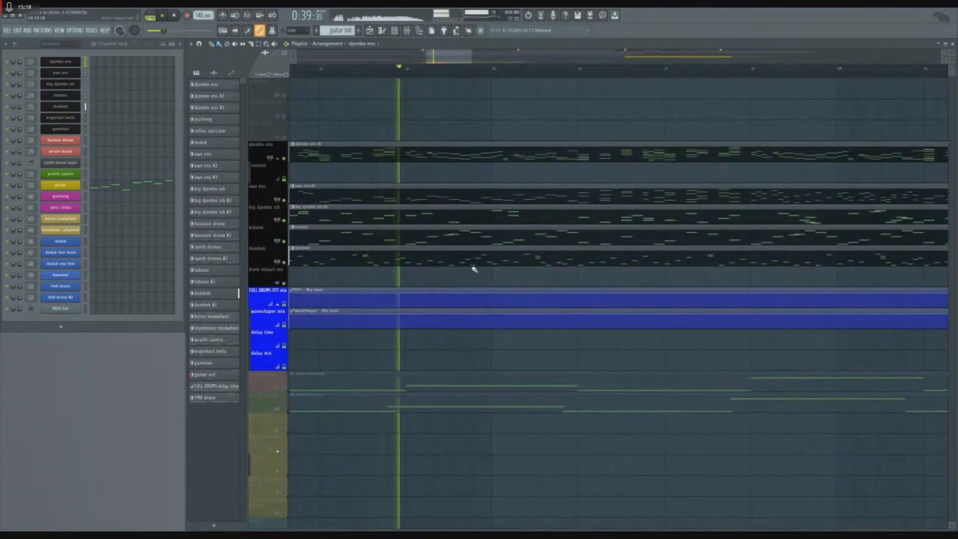
key(space)
key(space)
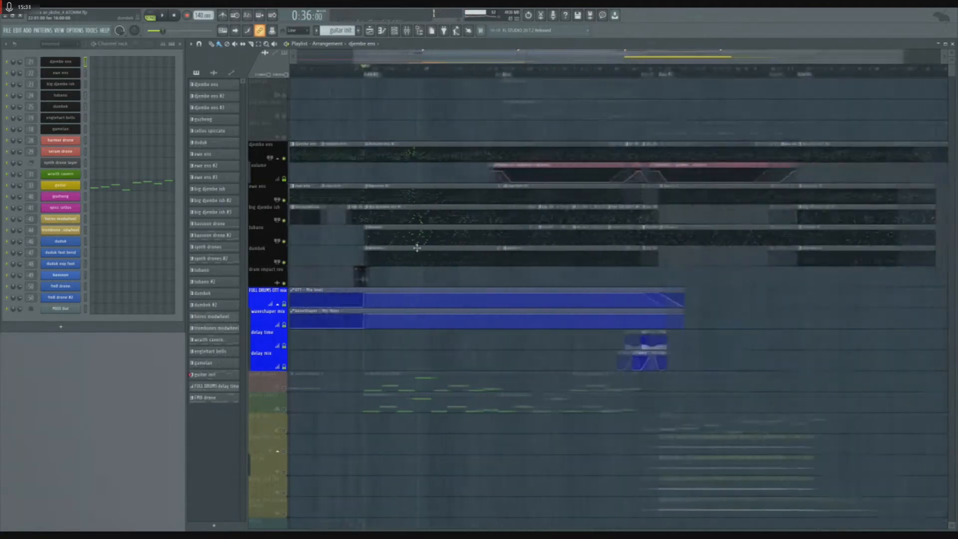
- Play the drums through the section with the delay time and delay mix automation, and stop playback
scroll(418, 248, down, 2)
scroll(665, 258, up, 5)
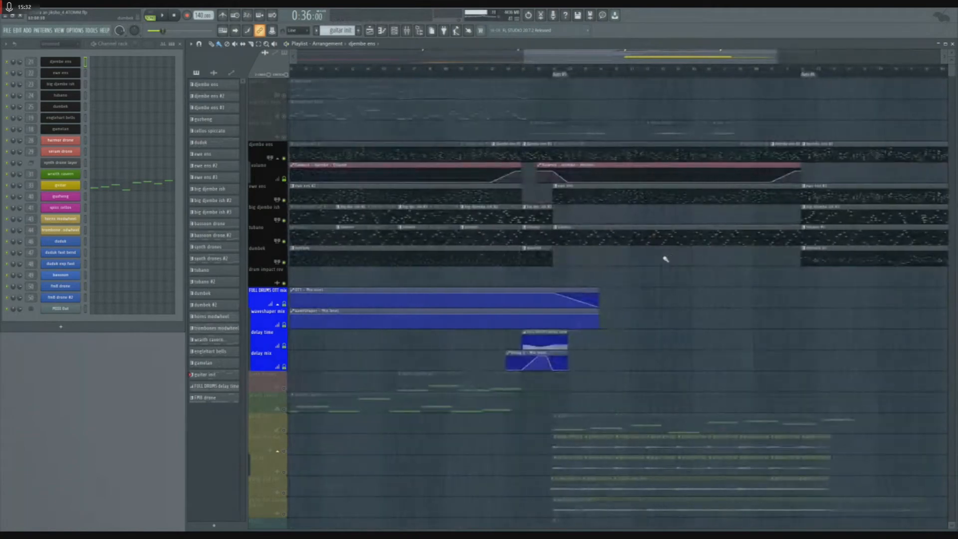
key(space)
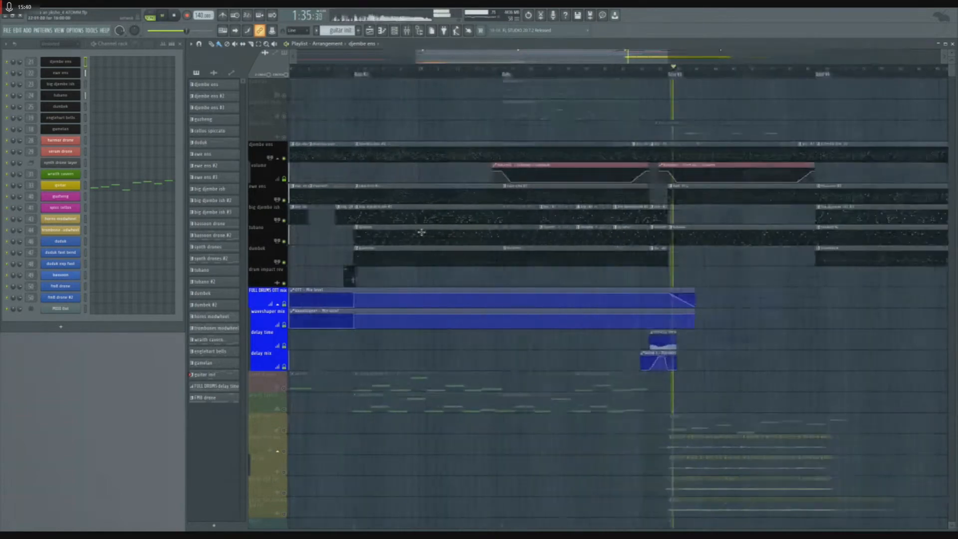
scroll(422, 232, up, 2)
key(space)
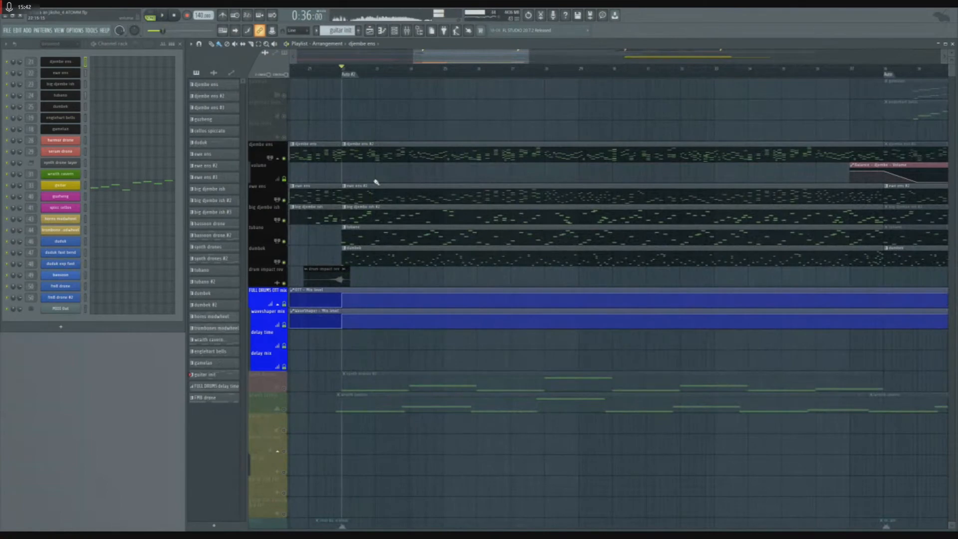
- Solo the tubano track, play it from the Auto #2 marker, and stop playback
scroll(368, 186, down, 1)
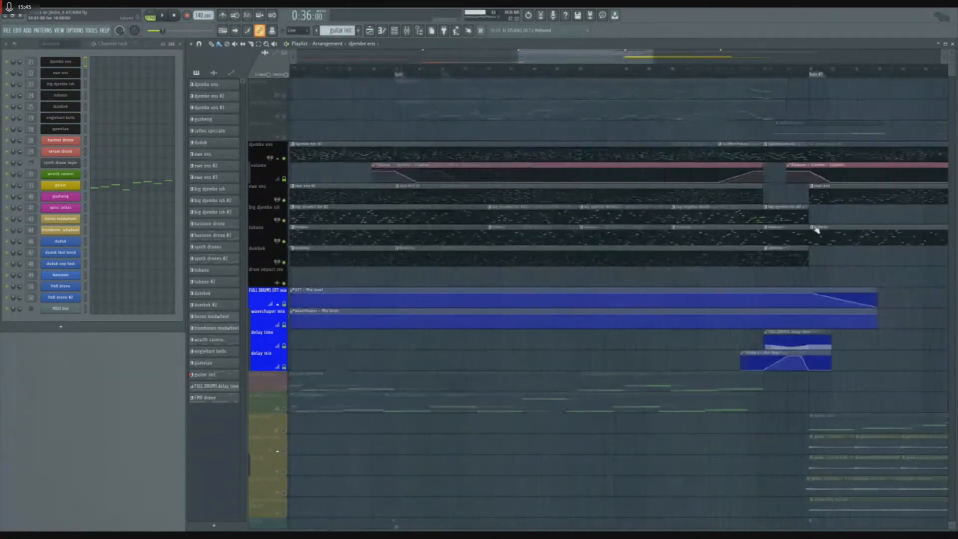
scroll(798, 230, down, 2)
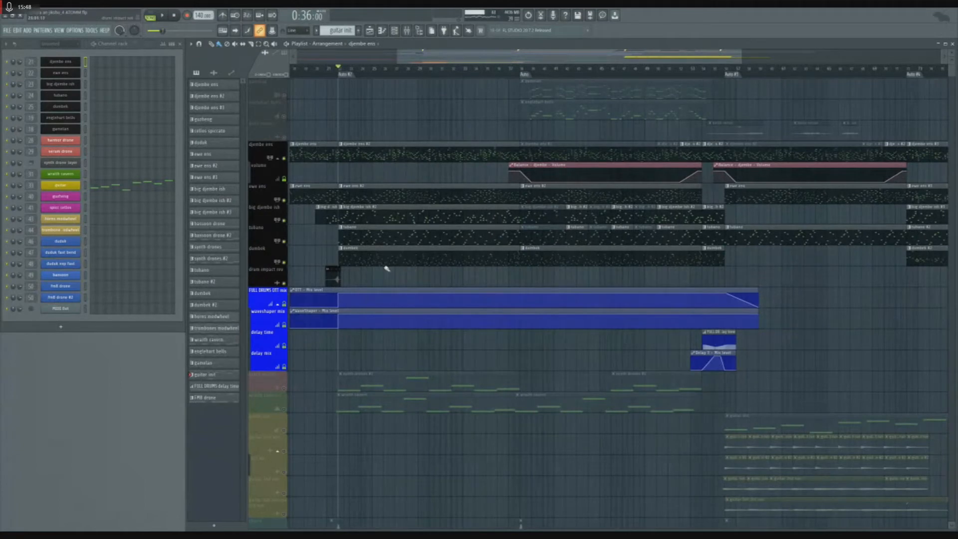
scroll(387, 268, up, 2)
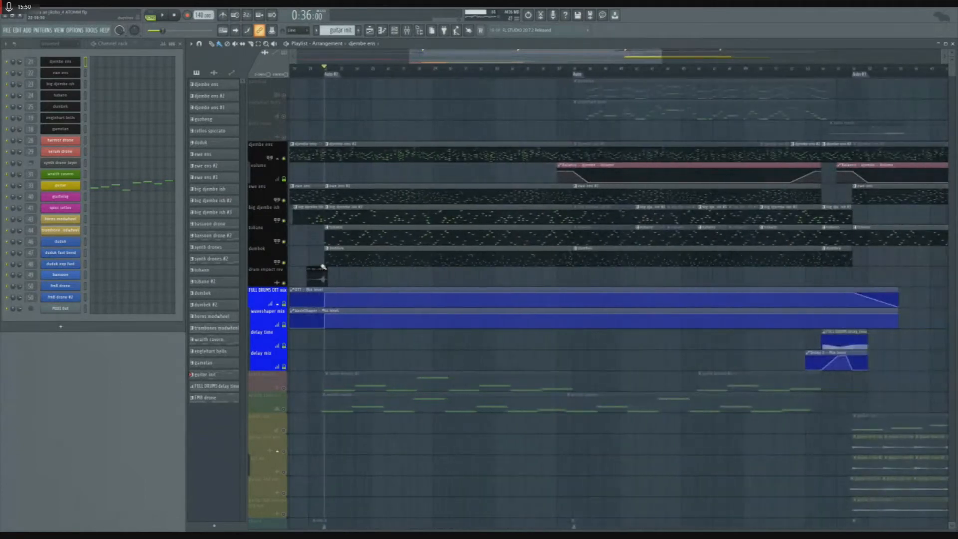
scroll(318, 268, up, 1)
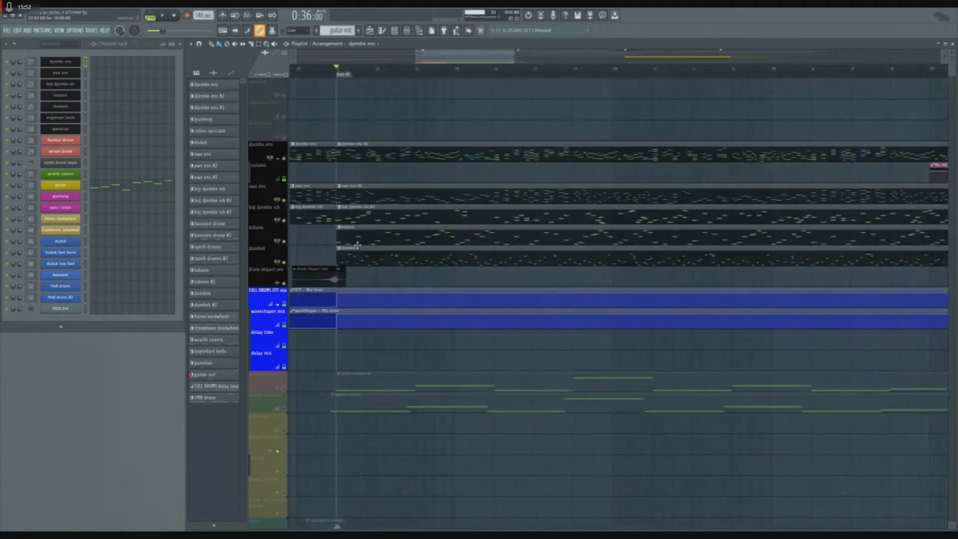
scroll(358, 245, up, 1)
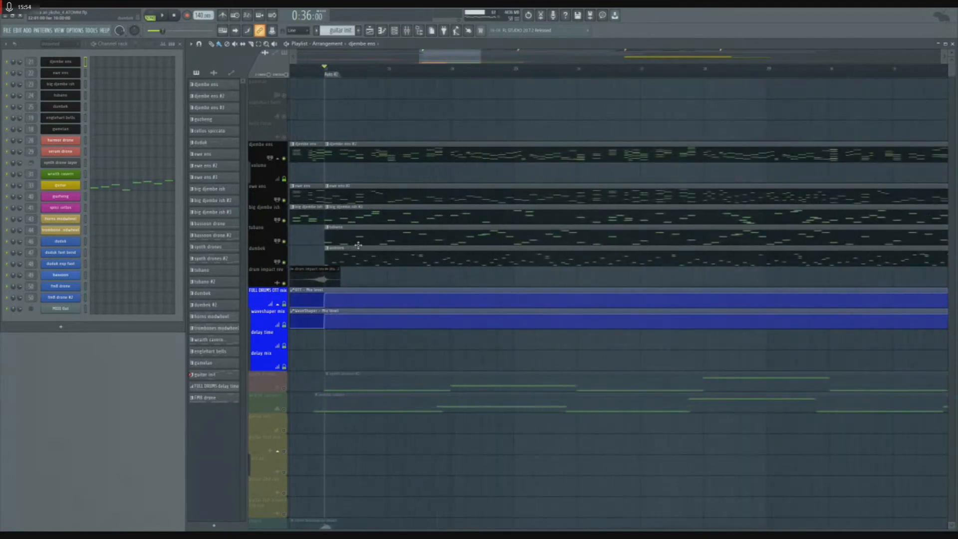
scroll(356, 243, down, 5)
scroll(349, 245, up, 5)
right_click(284, 242)
key(space)
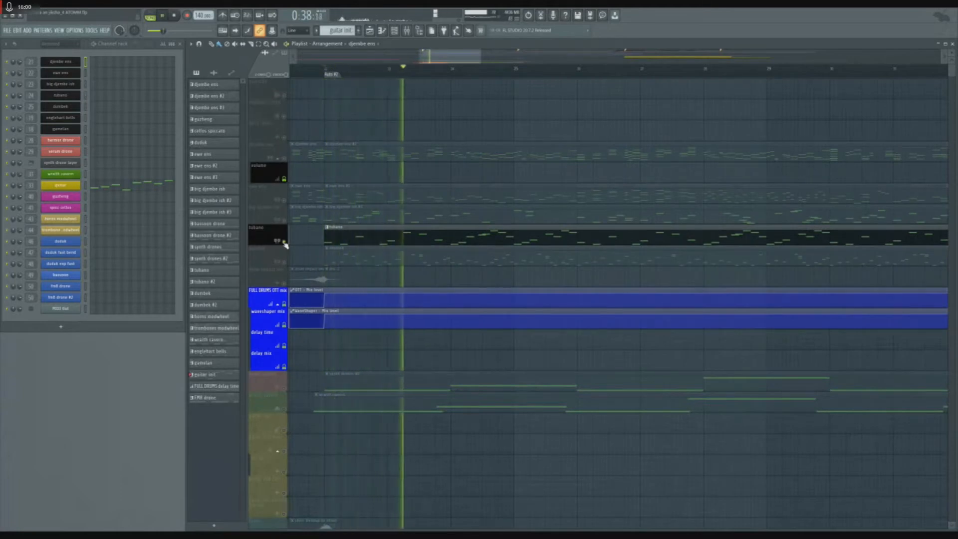
key(space)
- Play the dumbek track solo and layered with tubano from the Auto #2 marker, and re-enable all playlist tracks
right_click(284, 262)
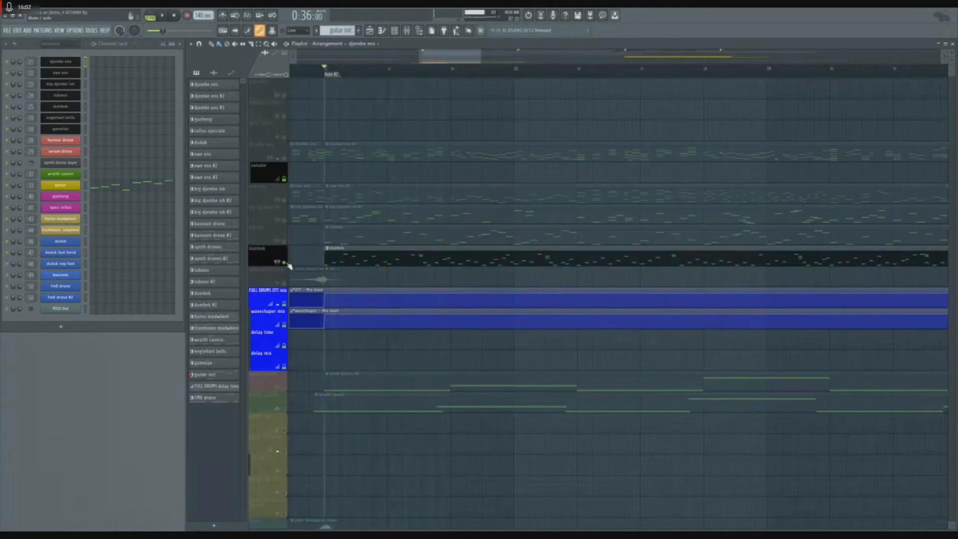
key(space)
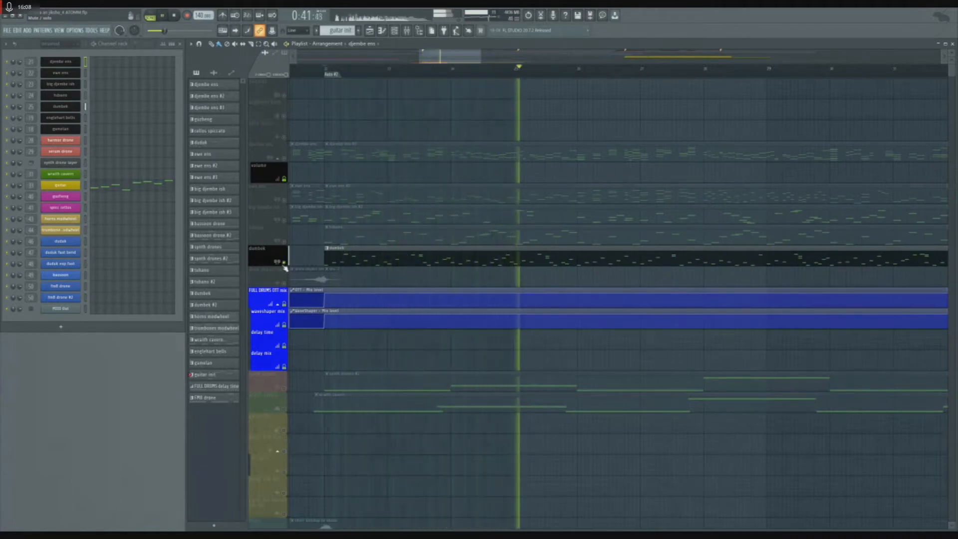
click(284, 244)
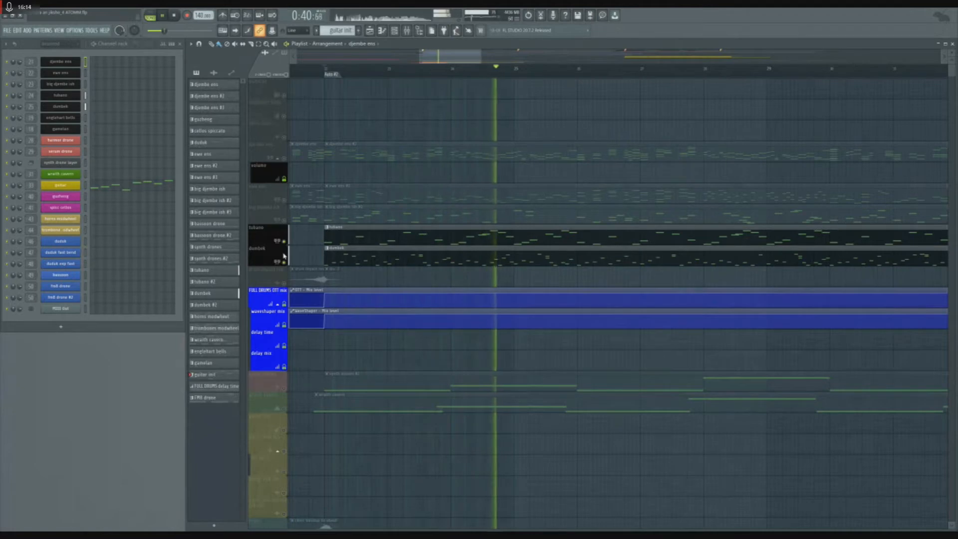
key(space)
right_click(288, 222)
right_click(289, 222)
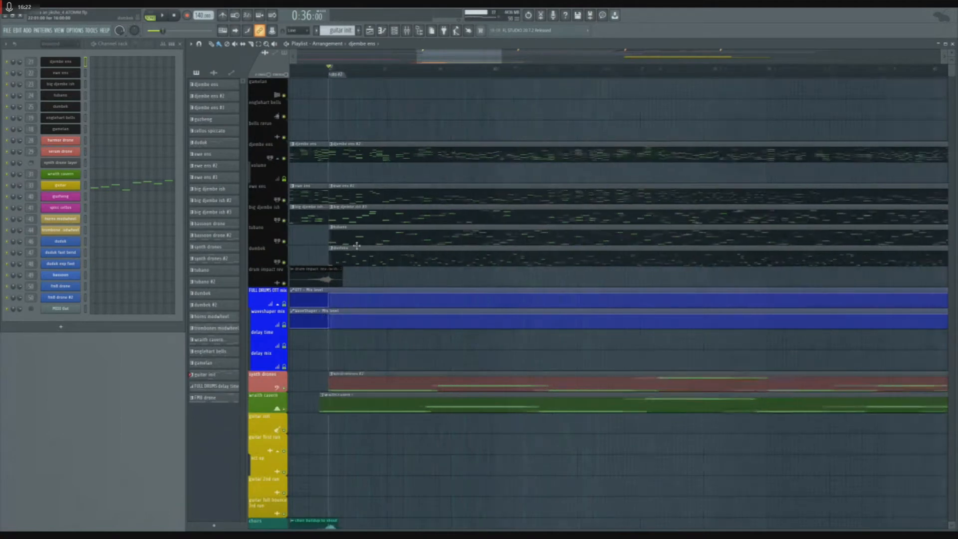
- Examine the full arrangement from the percussion and drum effect automation down to the drones, guitars, choirs, woodwinds and brass tracks
scroll(449, 242, down, 3)
scroll(427, 254, up, 2)
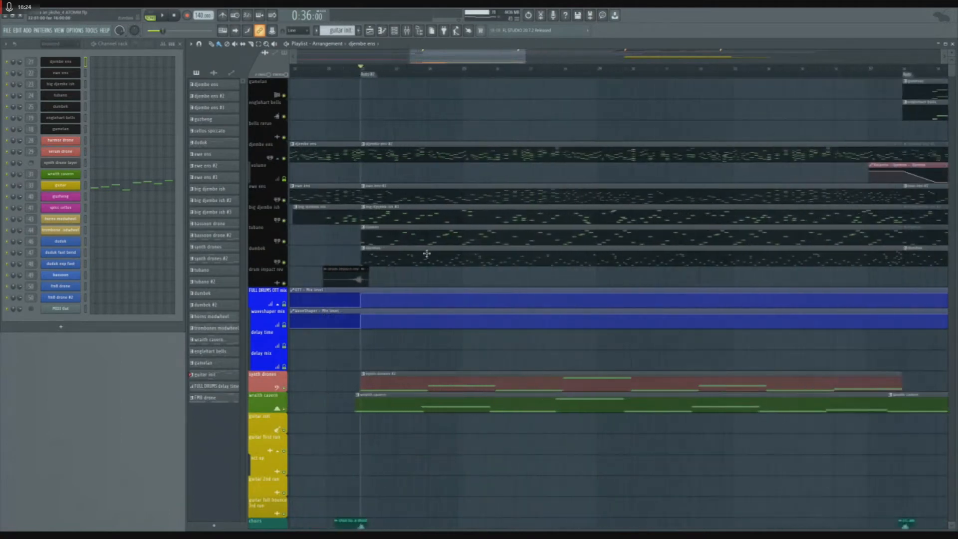
scroll(404, 257, up, 1)
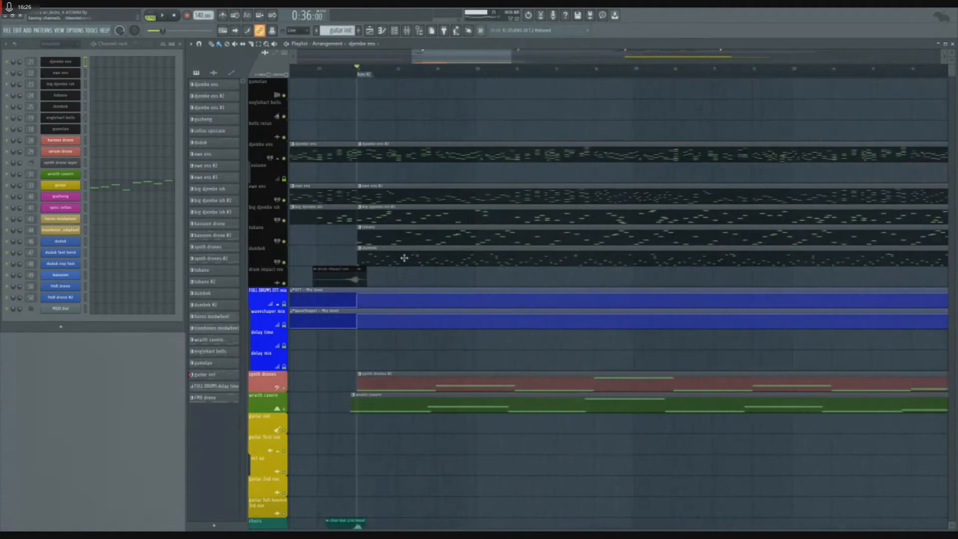
scroll(345, 259, up, 1)
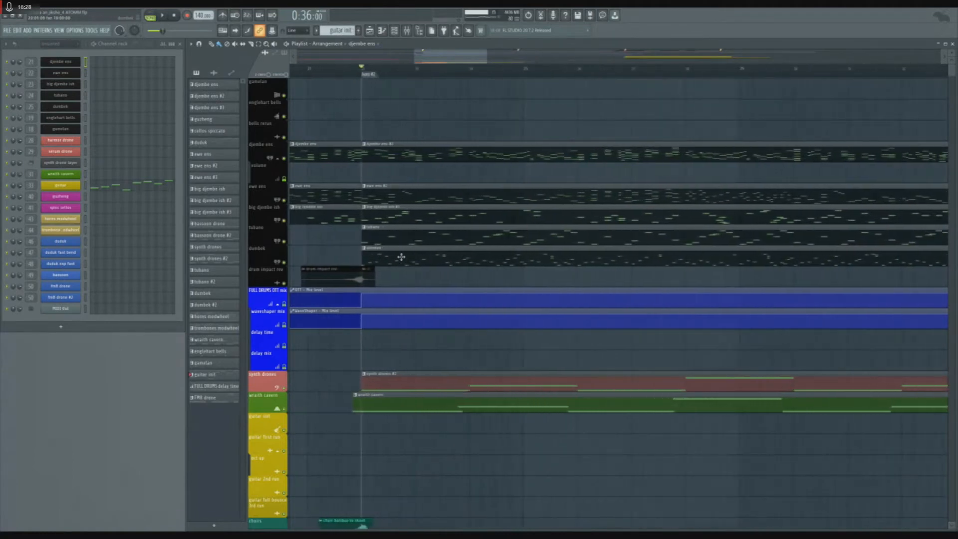
scroll(402, 257, down, 4)
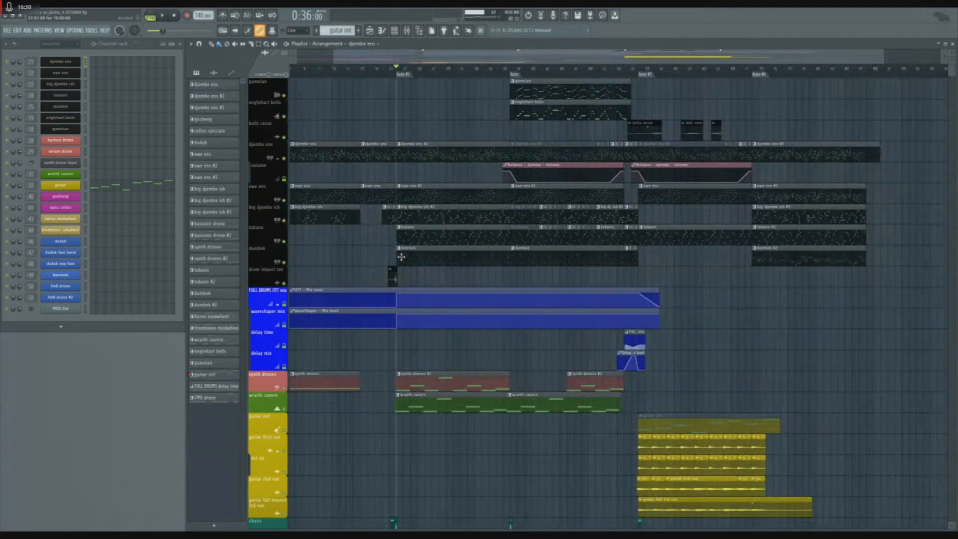
scroll(423, 256, down, 1)
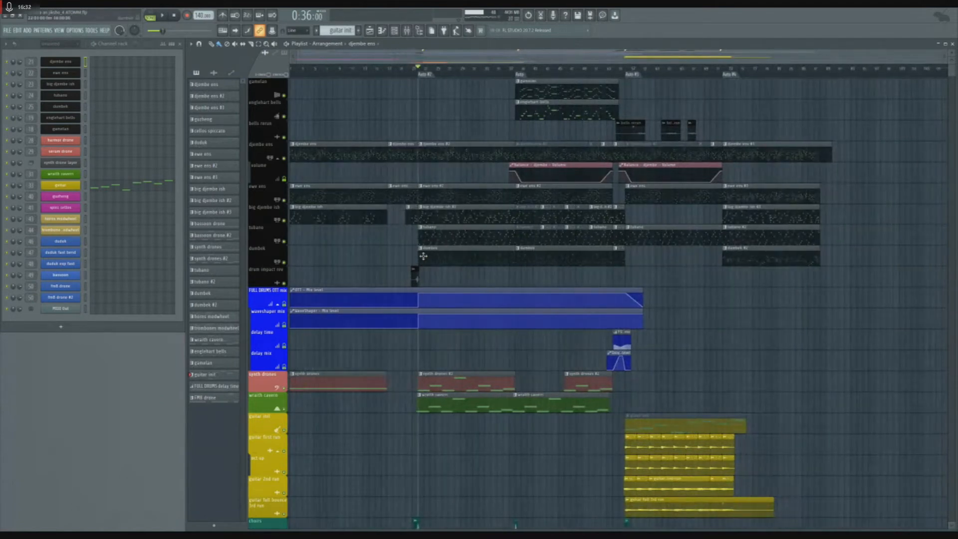
scroll(423, 256, up, 2)
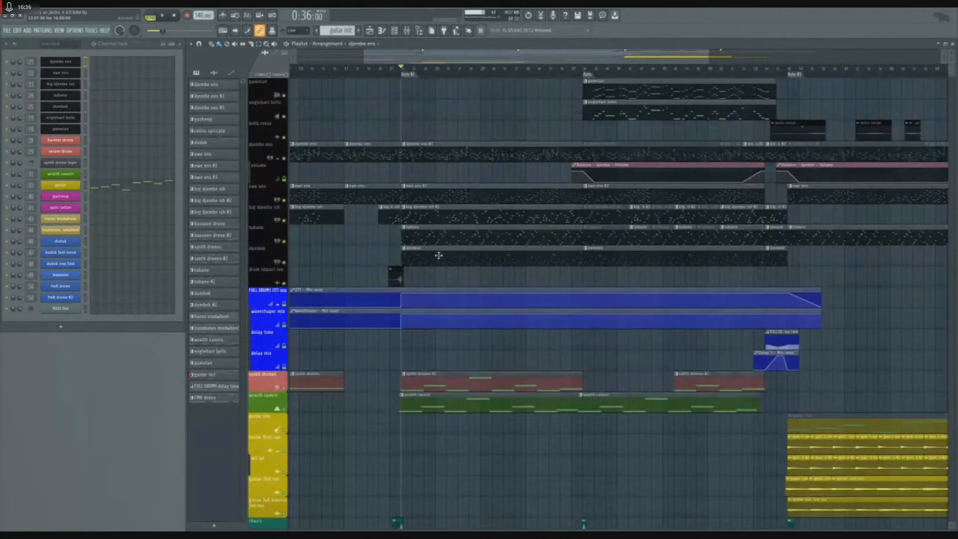
scroll(439, 255, down, 4)
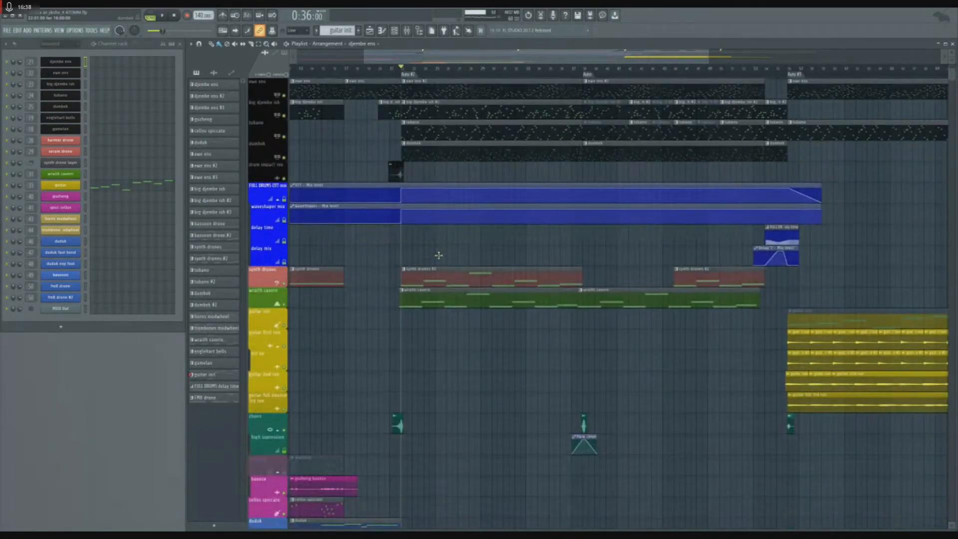
scroll(439, 255, up, 4)
scroll(442, 257, down, 1)
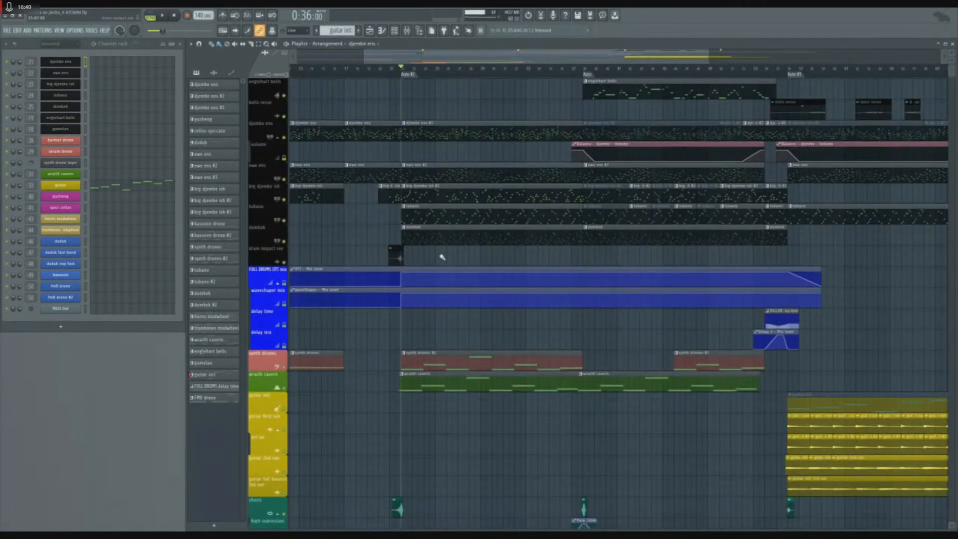
scroll(443, 257, down, 5)
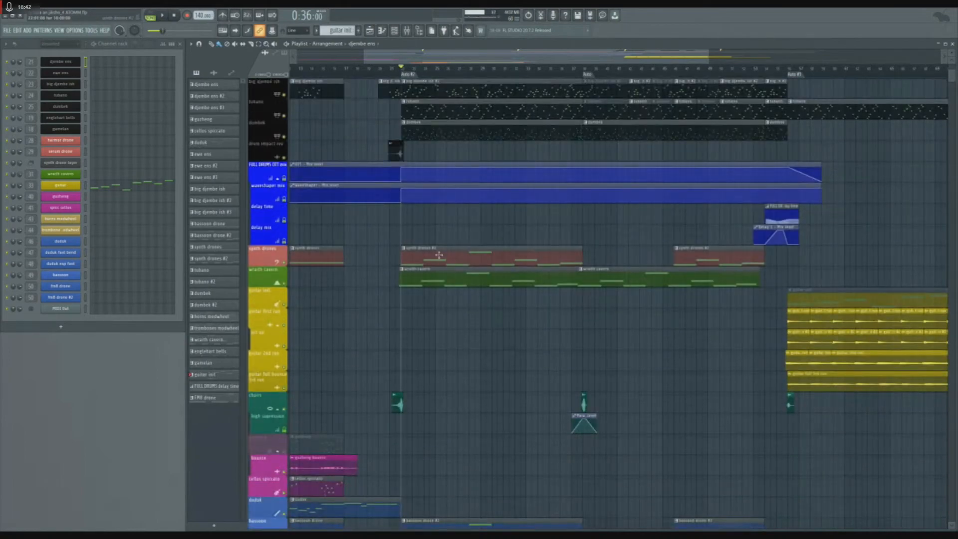
scroll(439, 255, up, 6)
scroll(439, 256, down, 20)
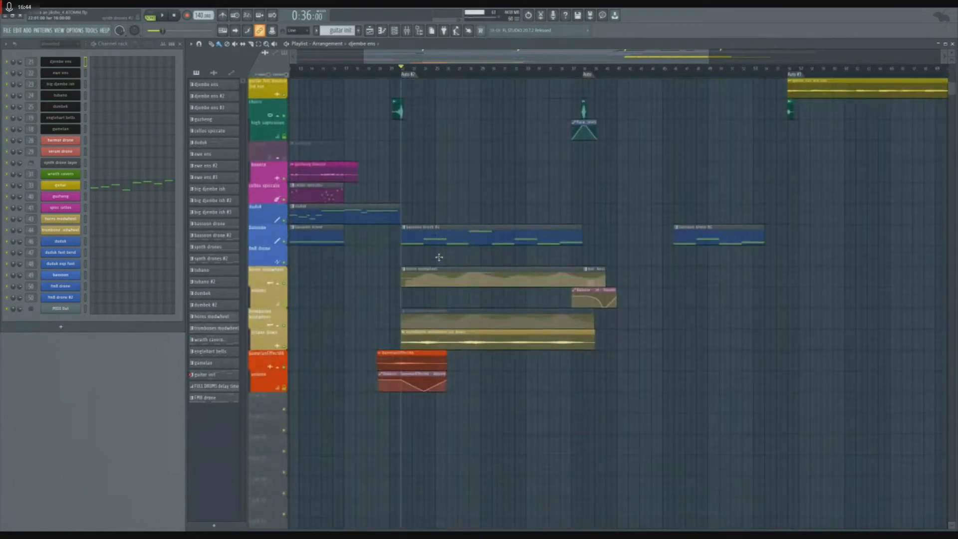
- Play the intro from the start of the arrangement with all tracks enabled, and stop playback
ctrl+scroll(439, 257, down, 3)
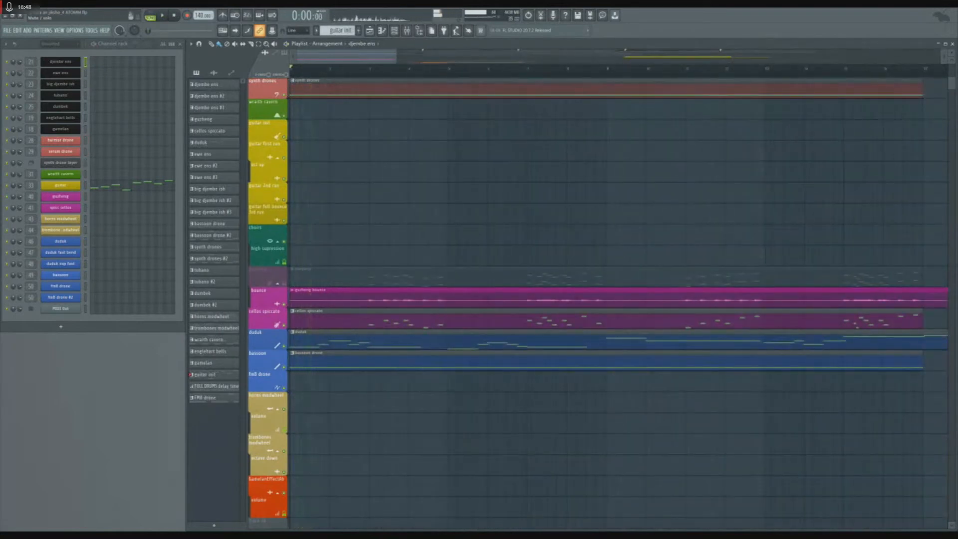
key(space)
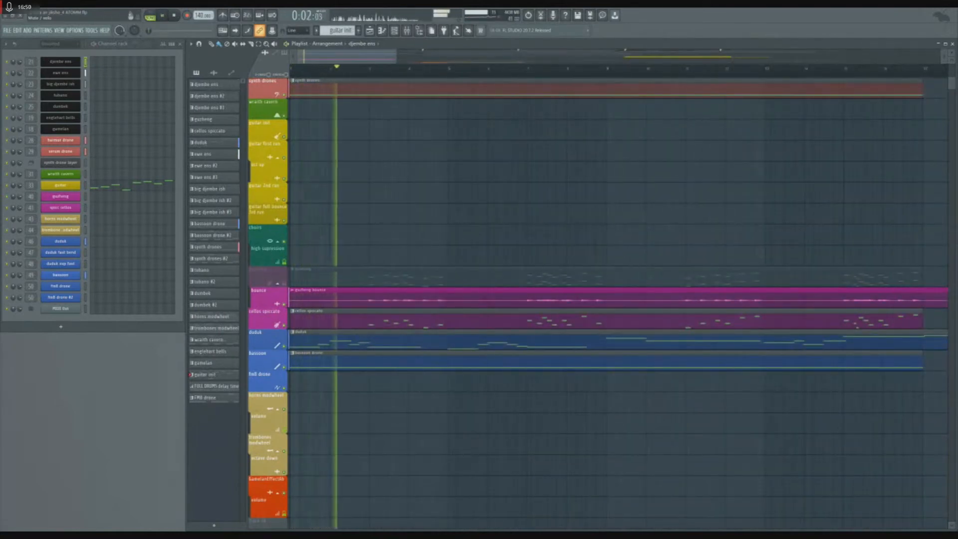
key(space)
key(space)
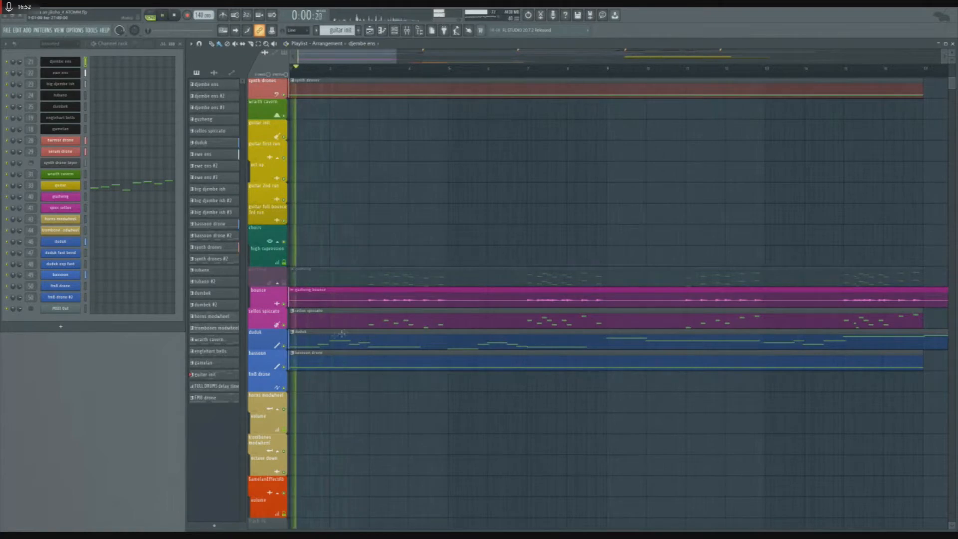
scroll(337, 380, down, 2)
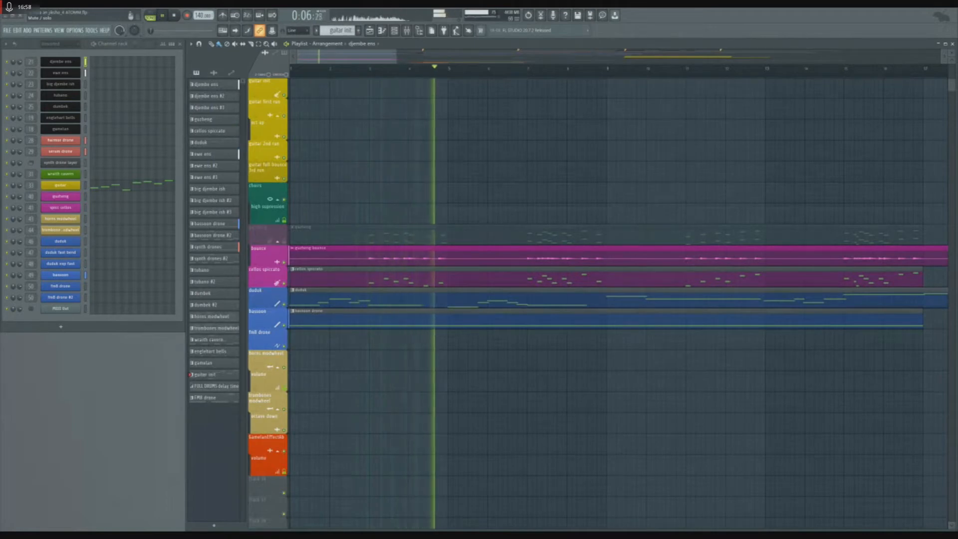
key(space)
- Solo the duduk track, play its melody from the start of the arrangement, and stop playback
ctrl+click(285, 306)
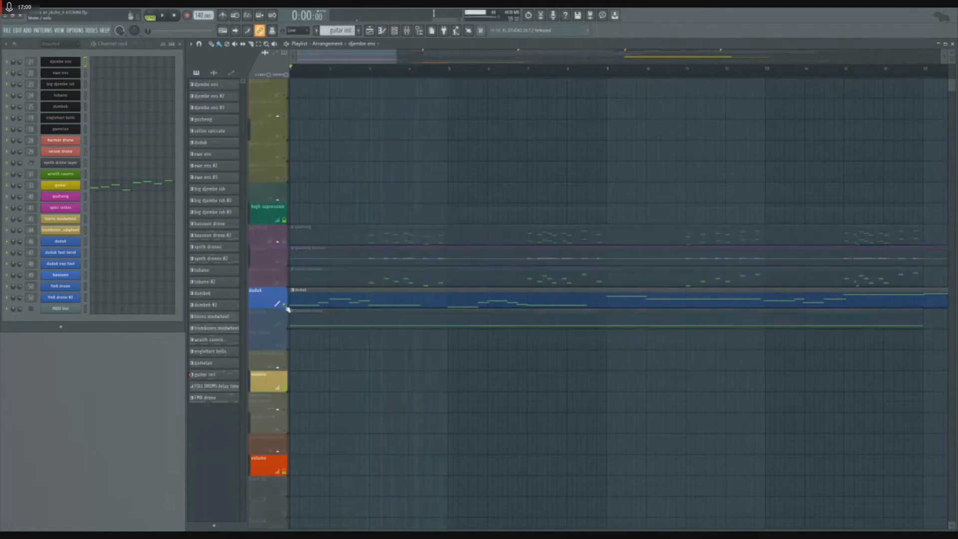
scroll(278, 312, up, 2)
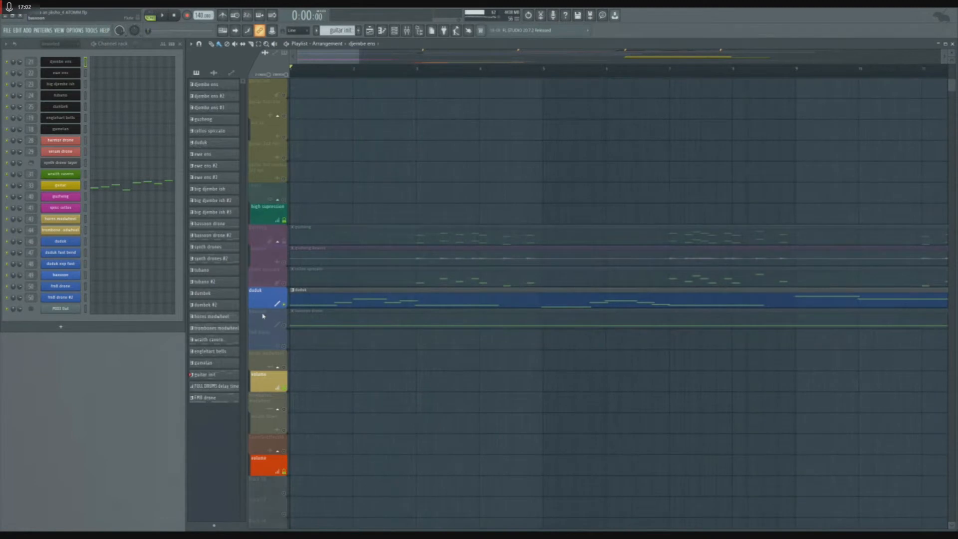
key(space)
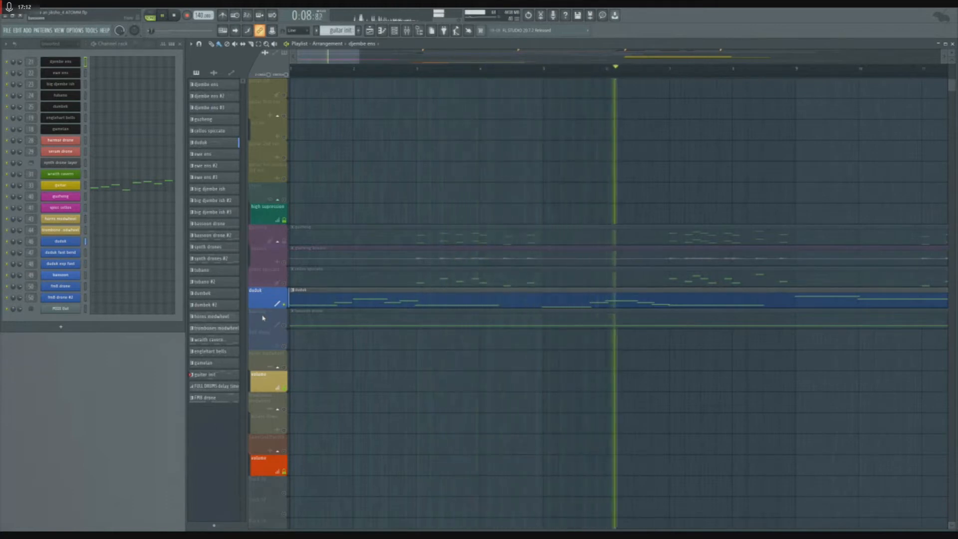
scroll(263, 318, down, 3)
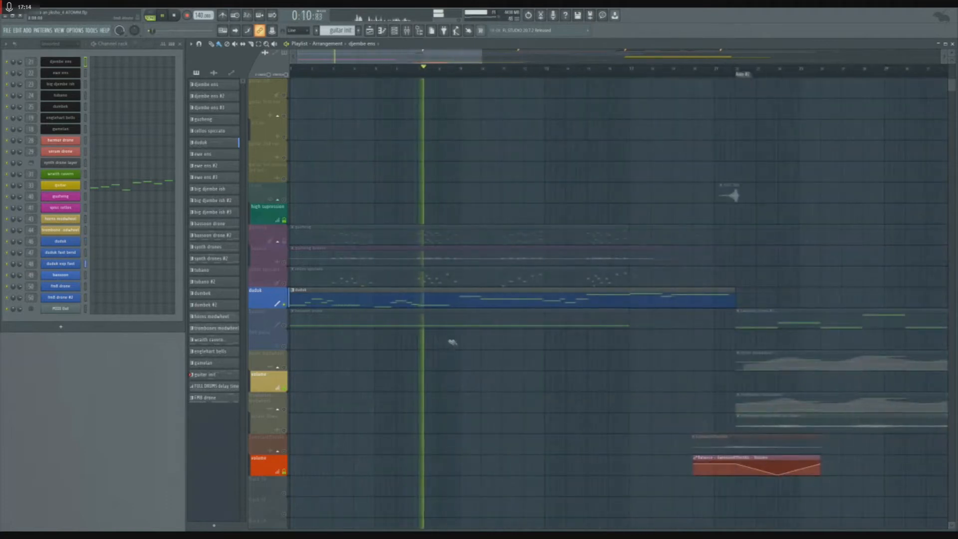
scroll(489, 342, up, 2)
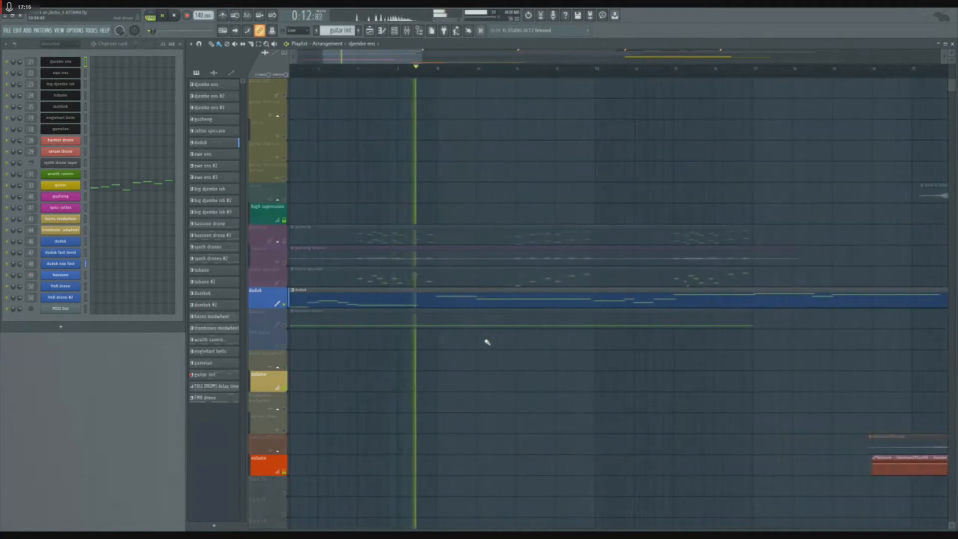
key(space)
- Solo the bassoon track and play its drone clip from the start of the arrangement
scroll(435, 341, down, 3)
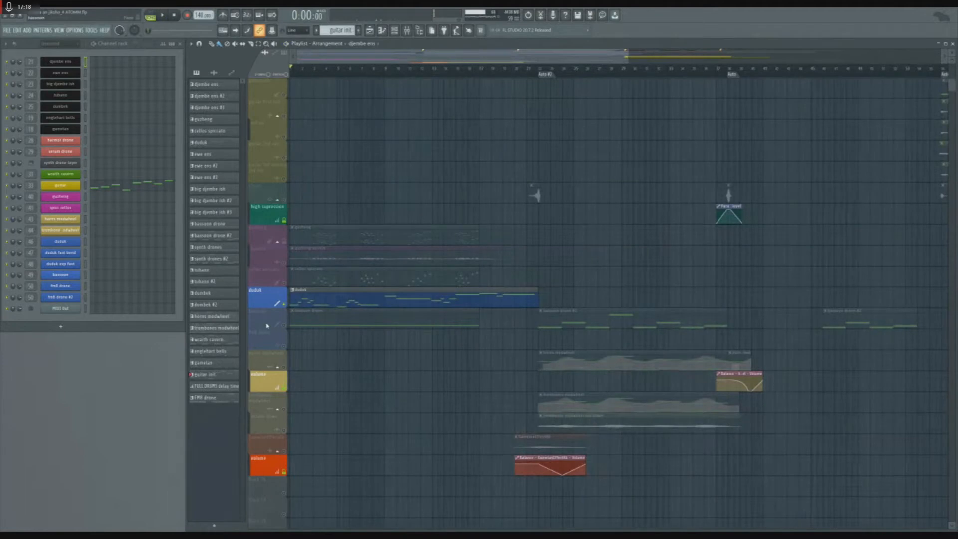
scroll(300, 317, up, 2)
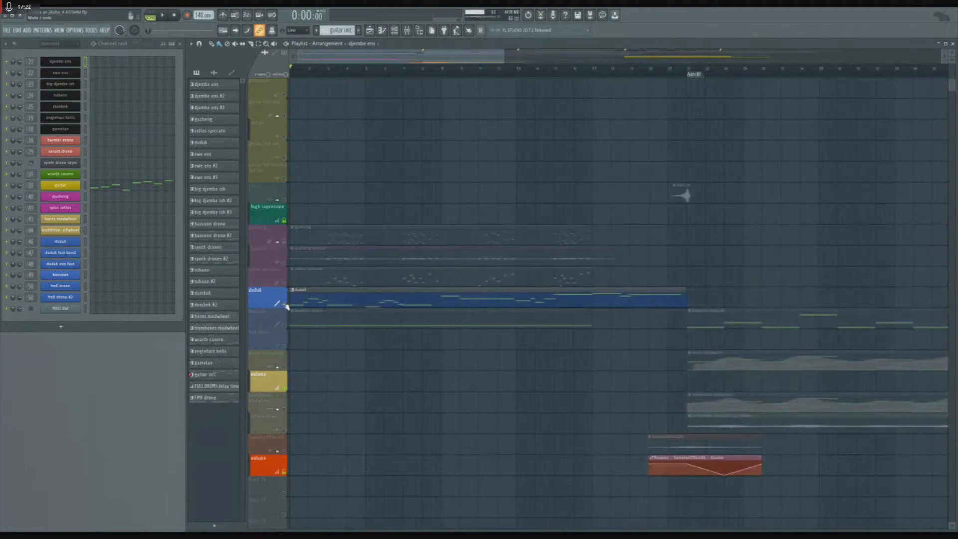
click(287, 325)
key(space)
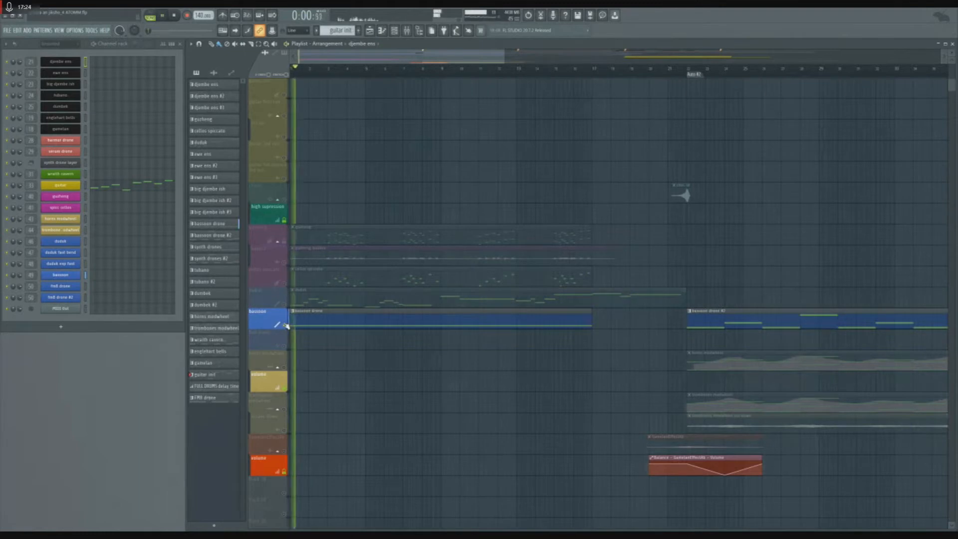
- Solo the cellos spiccato track, play it from the start together with the guzheng bounce, and stop playback
click(288, 283)
key(space)
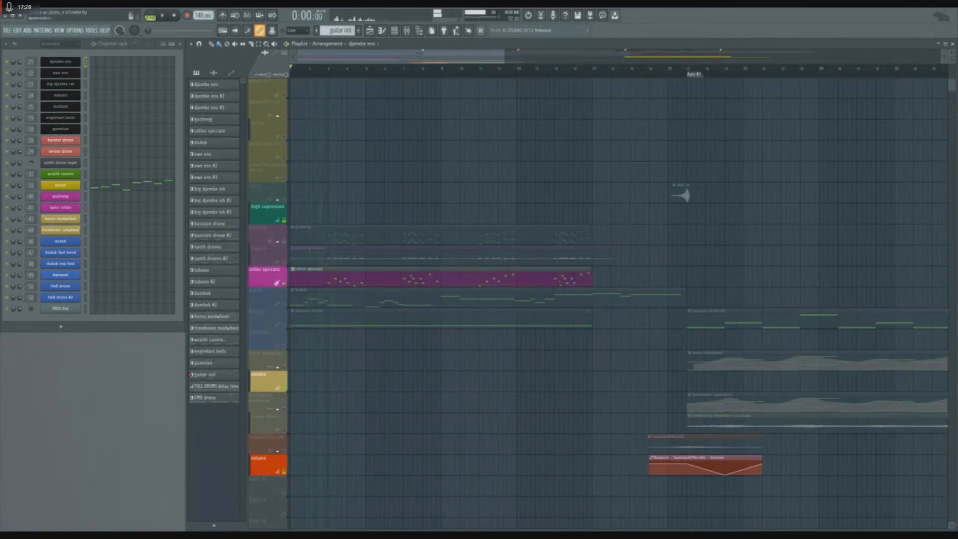
key(space)
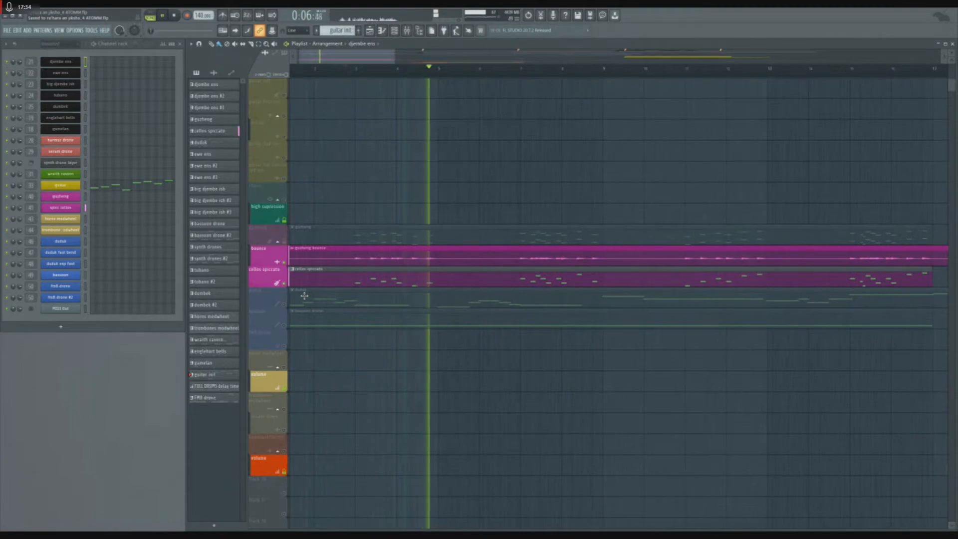
key(space)
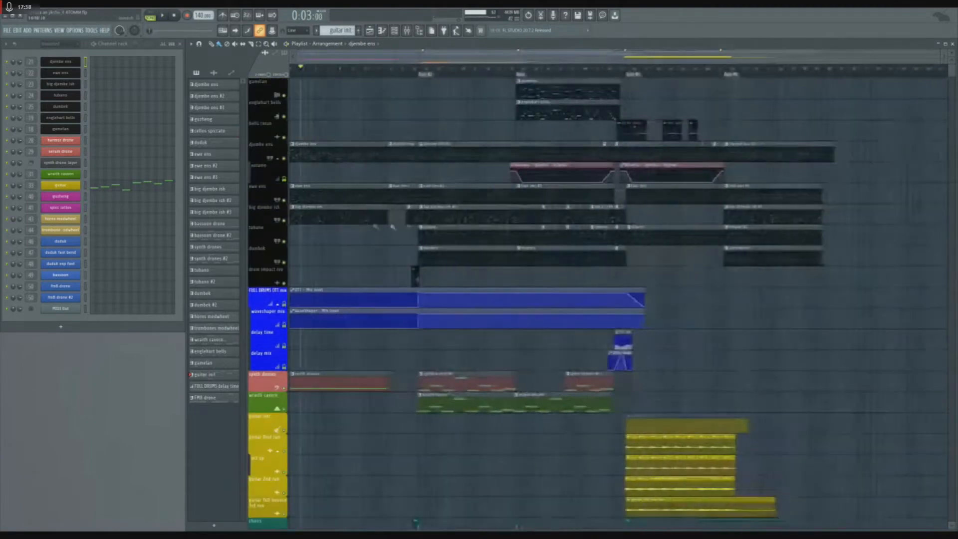
- Solo the cellos spiccato track and play its intro clip from about 0:03
scroll(364, 223, up, 3)
scroll(434, 212, up, 3)
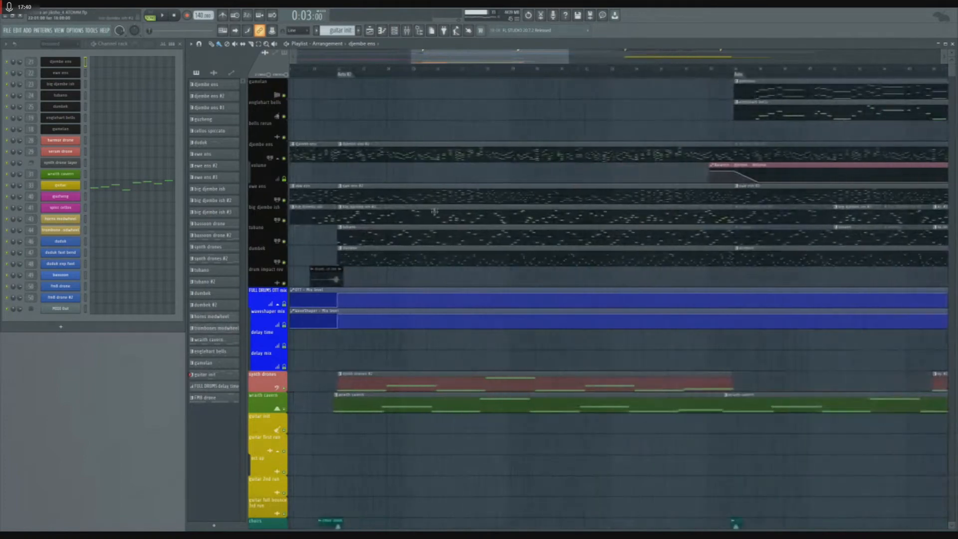
scroll(430, 224, down, 5)
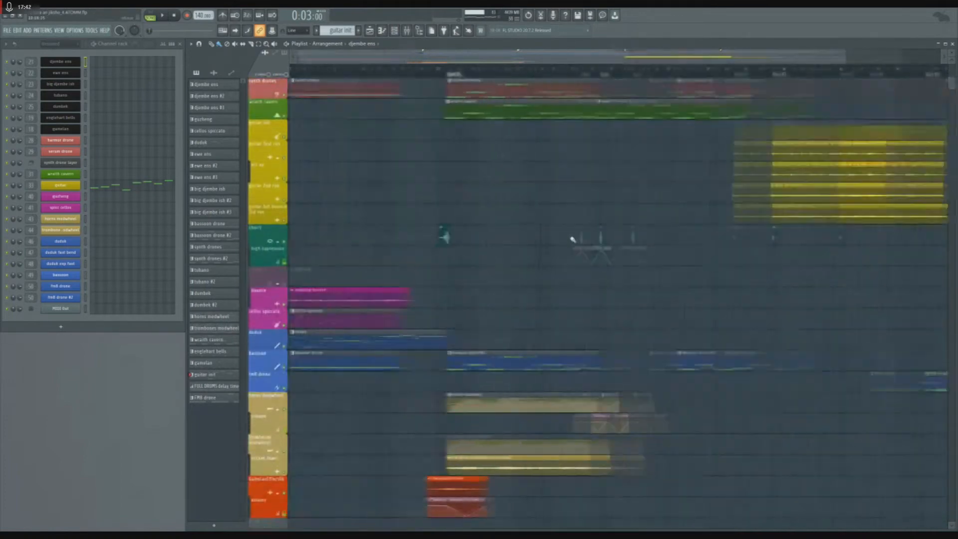
scroll(513, 246, up, 3)
scroll(323, 330, up, 5)
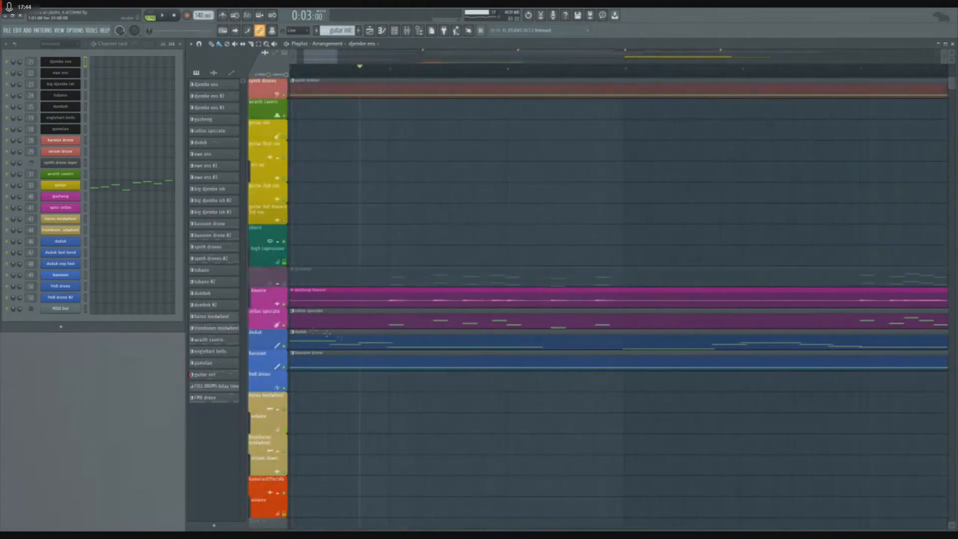
right_click(284, 325)
key(space)
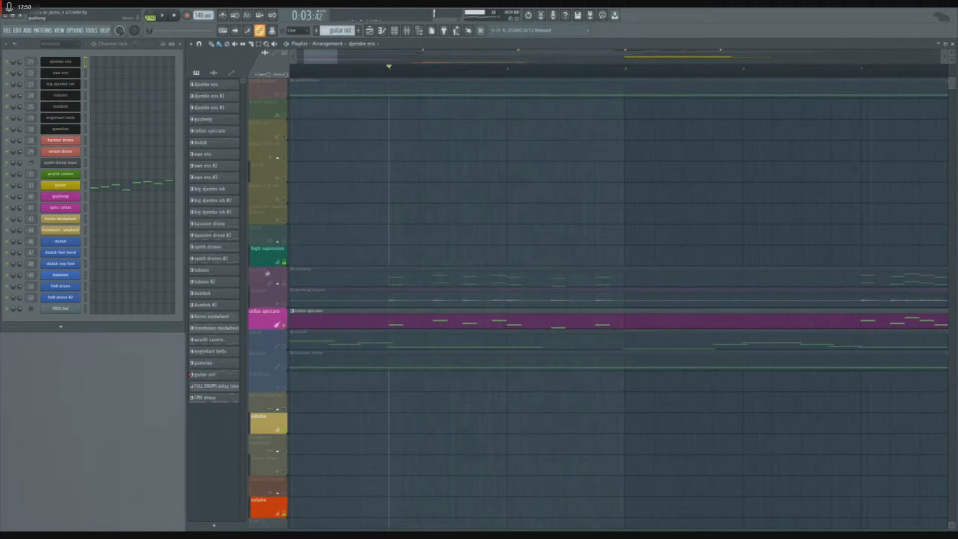
- Solo the muted guzheng track, play its notes from about 0:03, and stop playback
right_click(272, 280)
key(space)
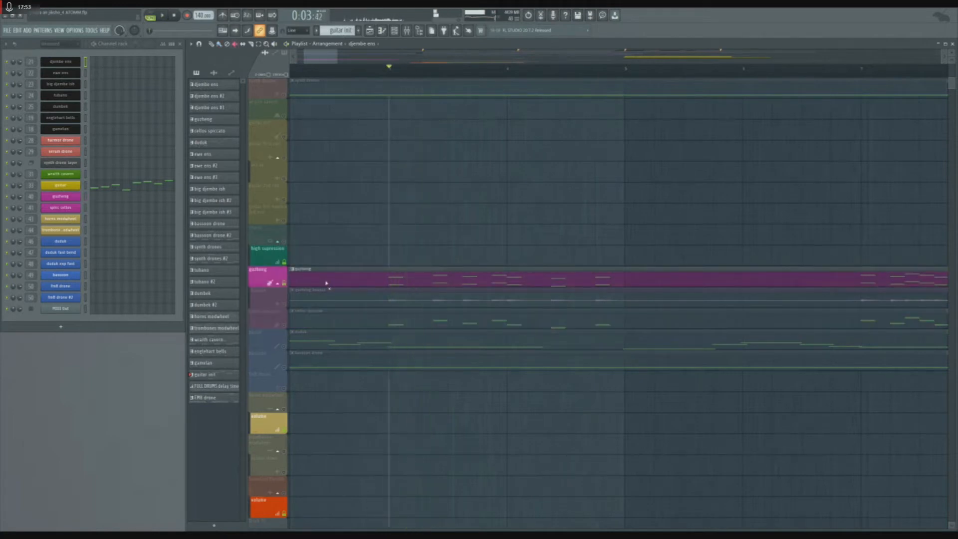
key(space)
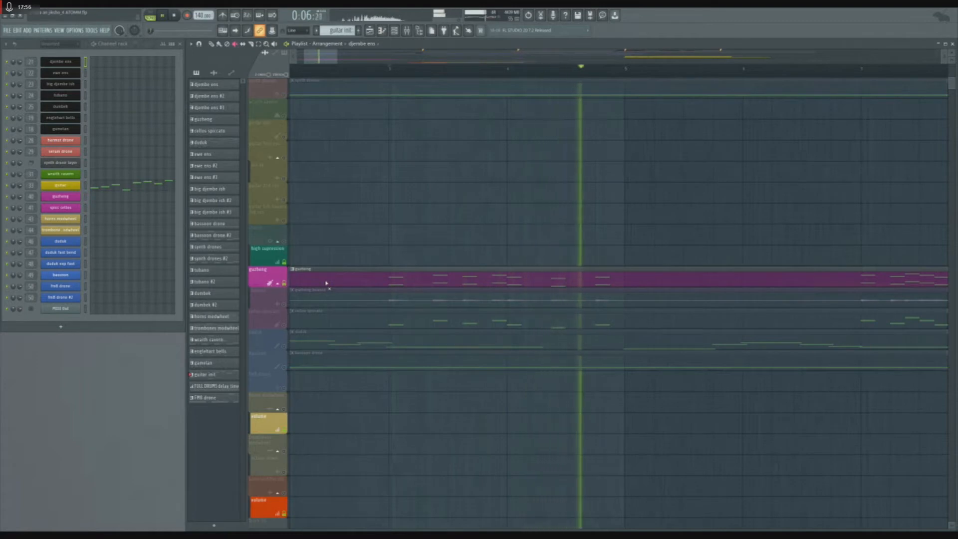
key(space)
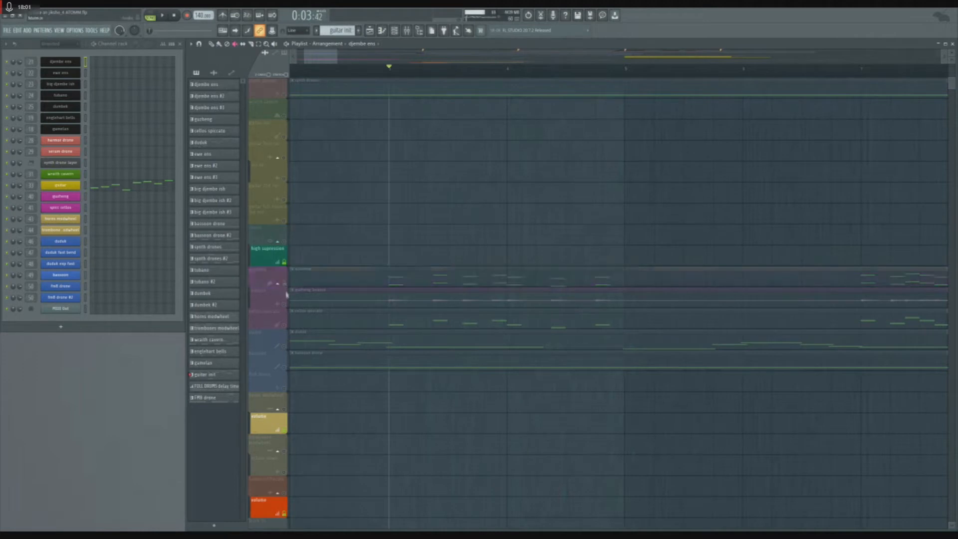
- Enable only the guzheng bounce track, play its audio clip from about 0:03, and stop playback
click(285, 305)
key(space)
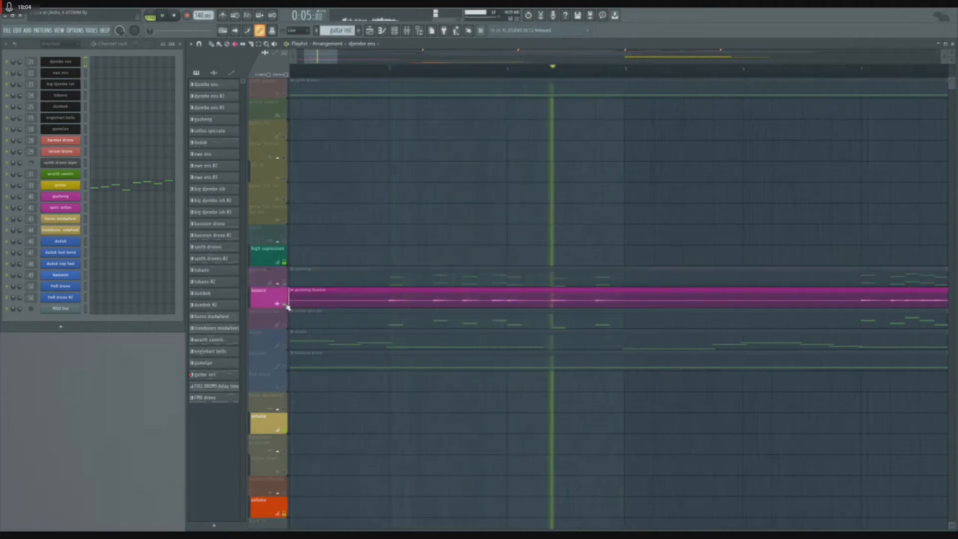
key(space)
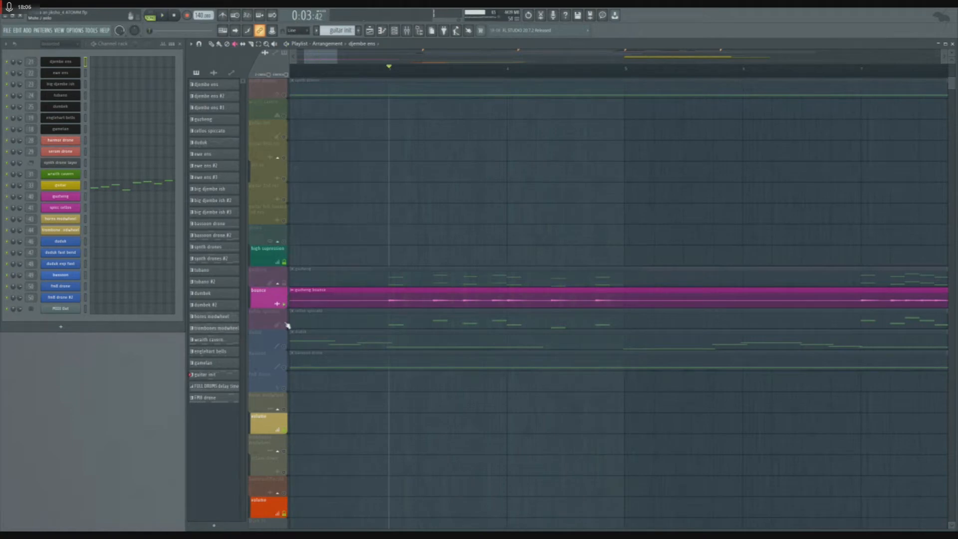
- Add the cellos spiccato track to the guzheng bounce, play both together, stop, and re-enable the other tracks
click(287, 325)
key(space)
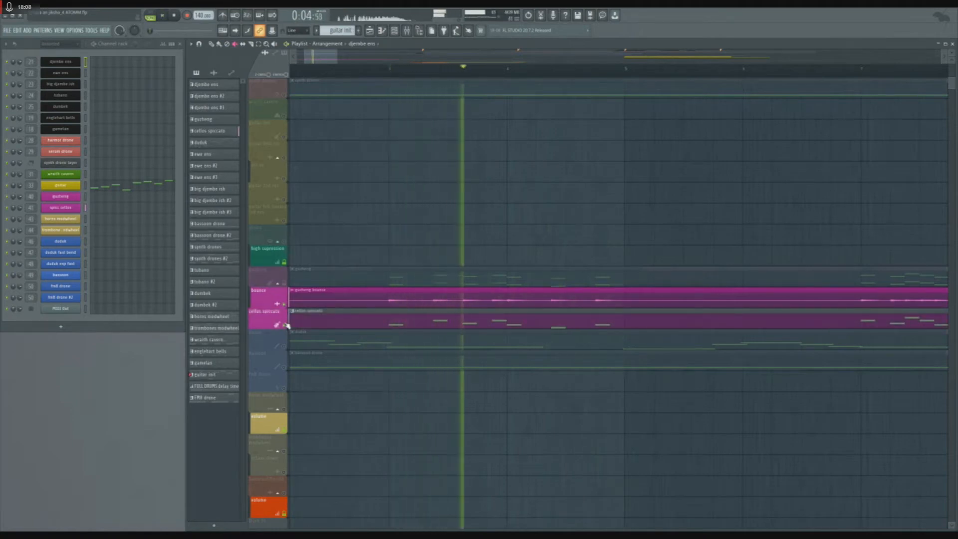
key(space)
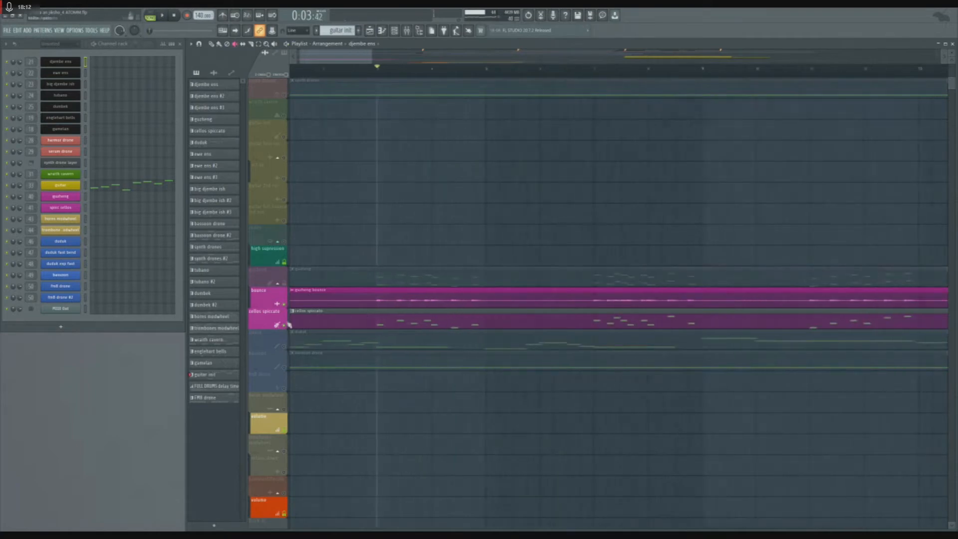
right_click(287, 325)
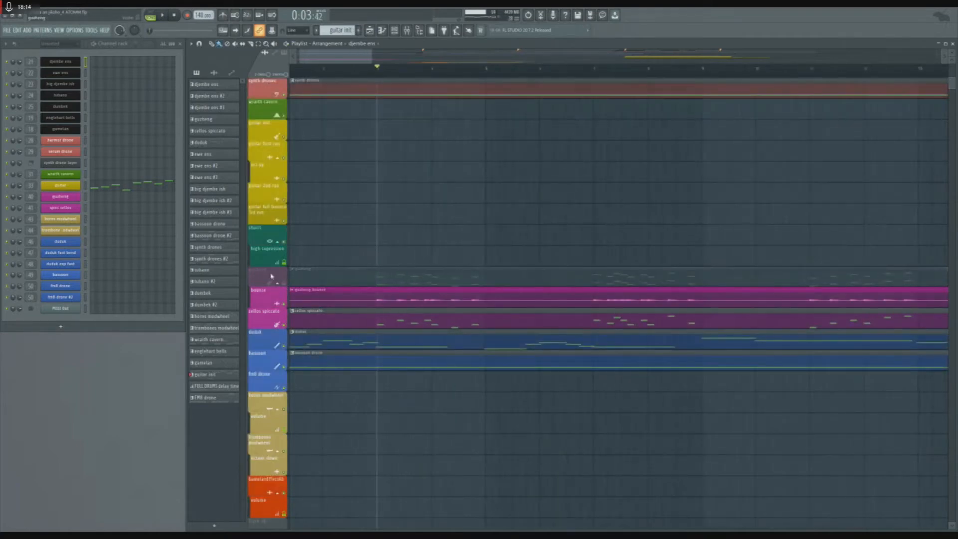
- Select the duduk clip in the intro, solo its track, and play the melody from near the start
scroll(349, 286, up, 8)
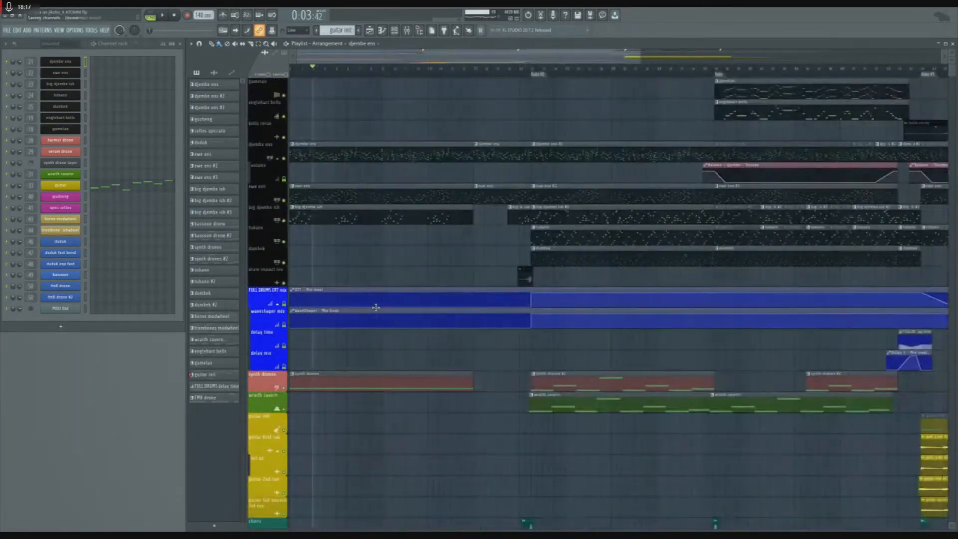
scroll(377, 312, down, 6)
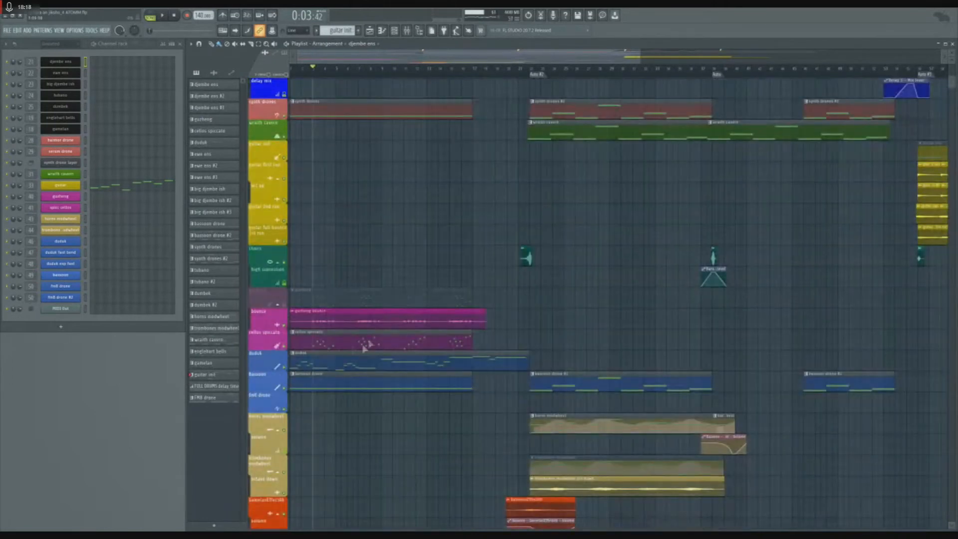
click(350, 361)
right_click(286, 368)
key(space)
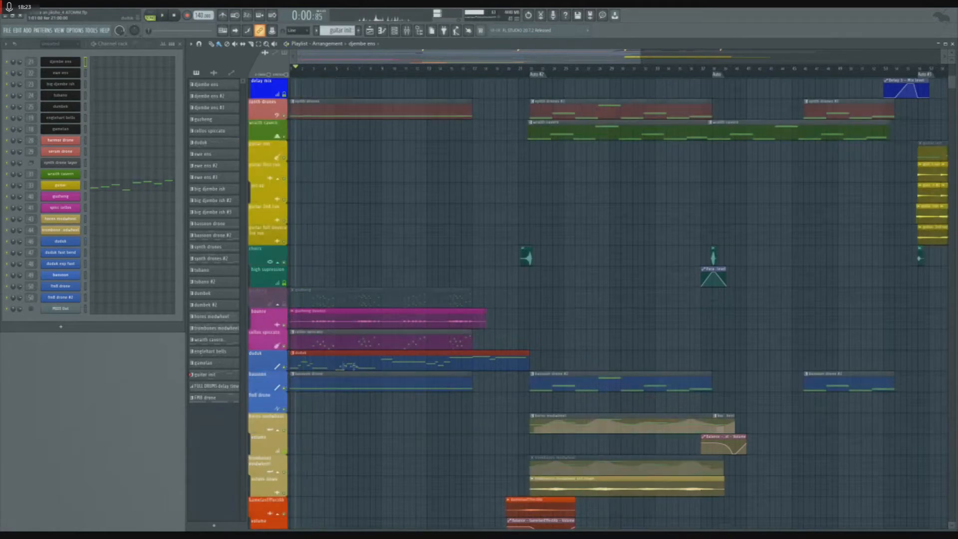
- Solo the synth drones track, play its second clip from 0:36, where the second part begins, and stop playback
scroll(362, 367, up, 10)
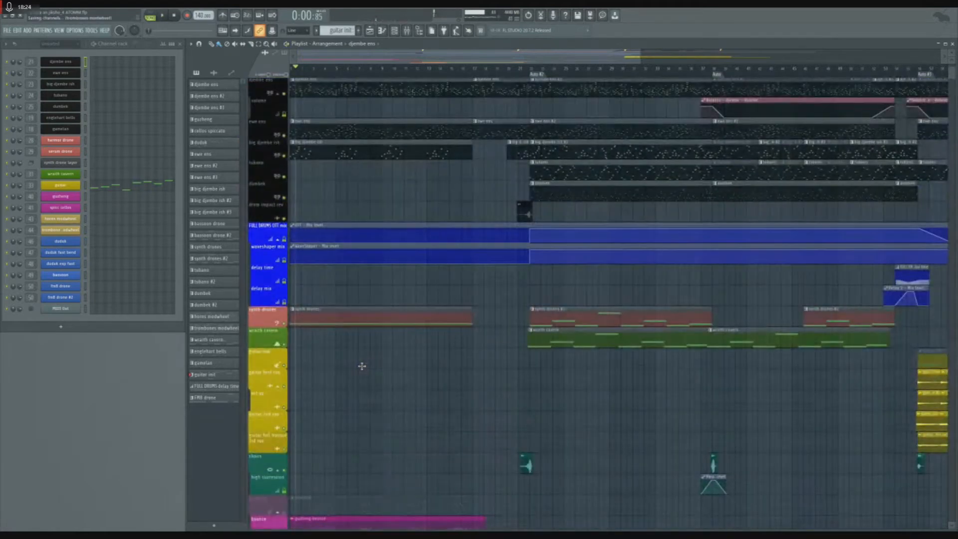
scroll(363, 366, down, 3)
scroll(360, 367, down, 2)
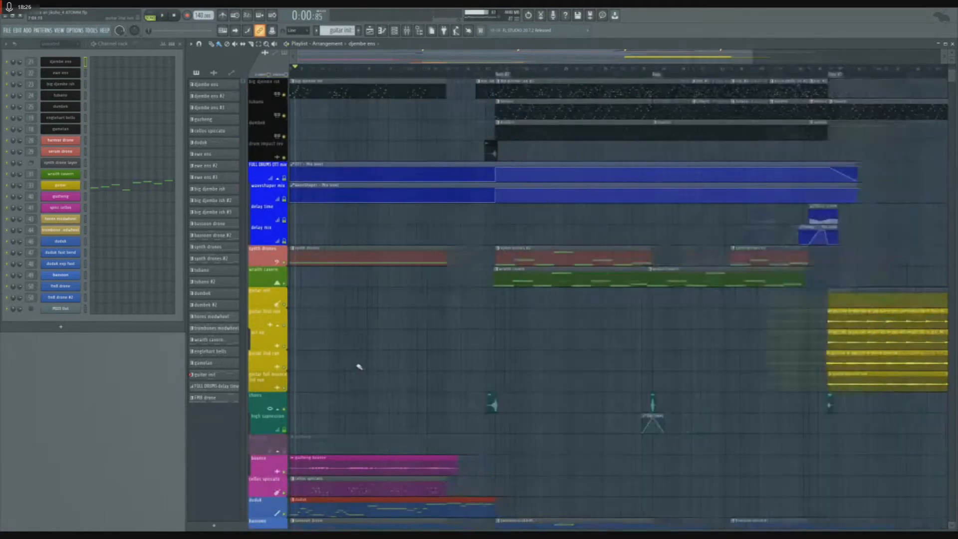
scroll(360, 366, down, 1)
scroll(478, 343, up, 6)
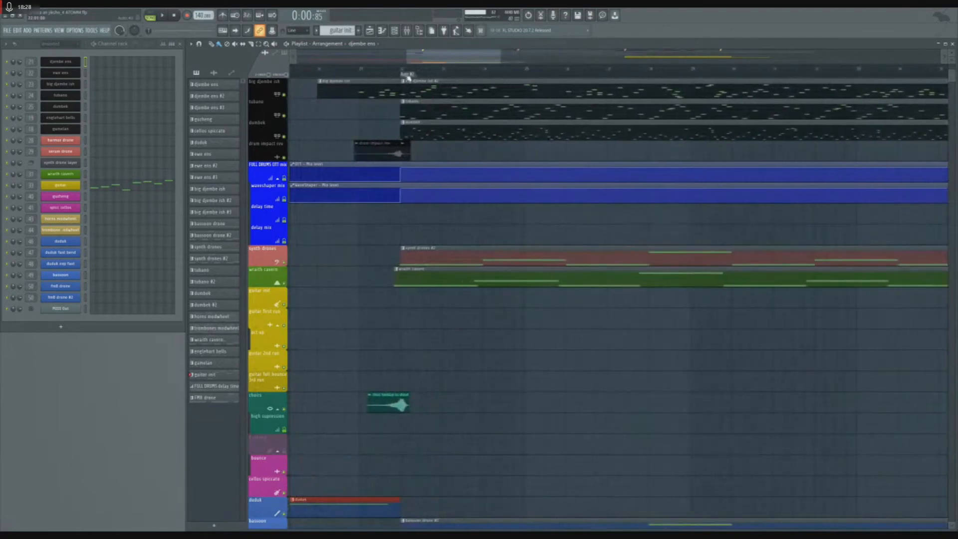
scroll(453, 235, up, 3)
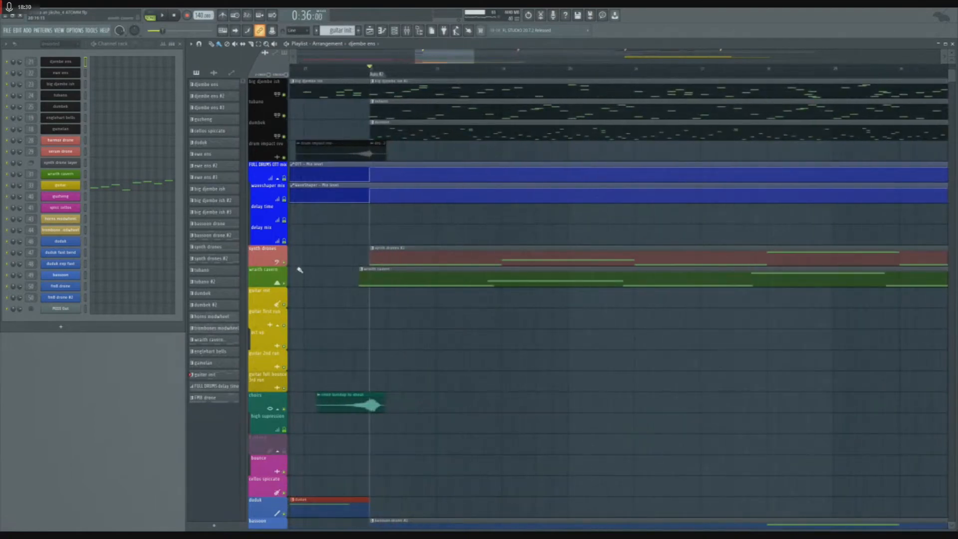
scroll(353, 265, right, 2)
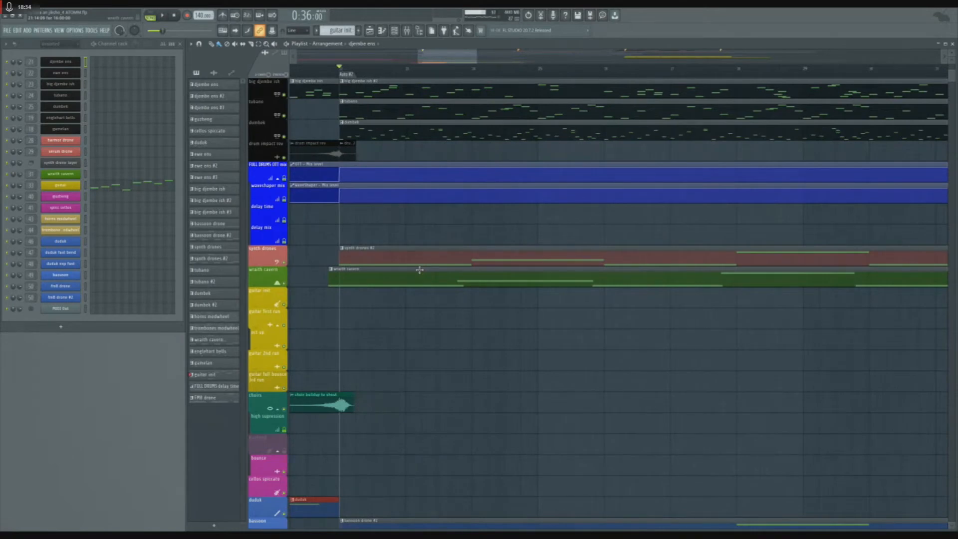
ctrl+click(285, 263)
key(space)
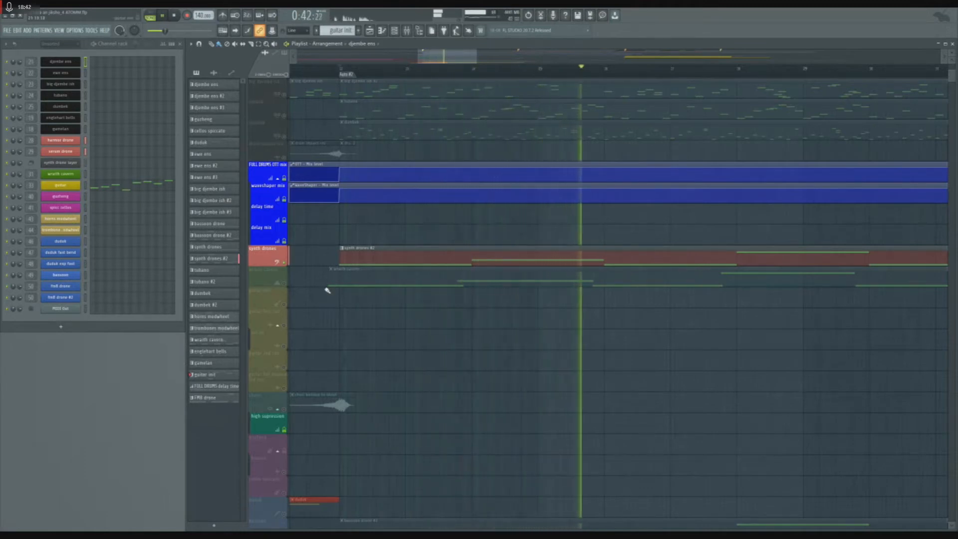
scroll(334, 291, down, 3)
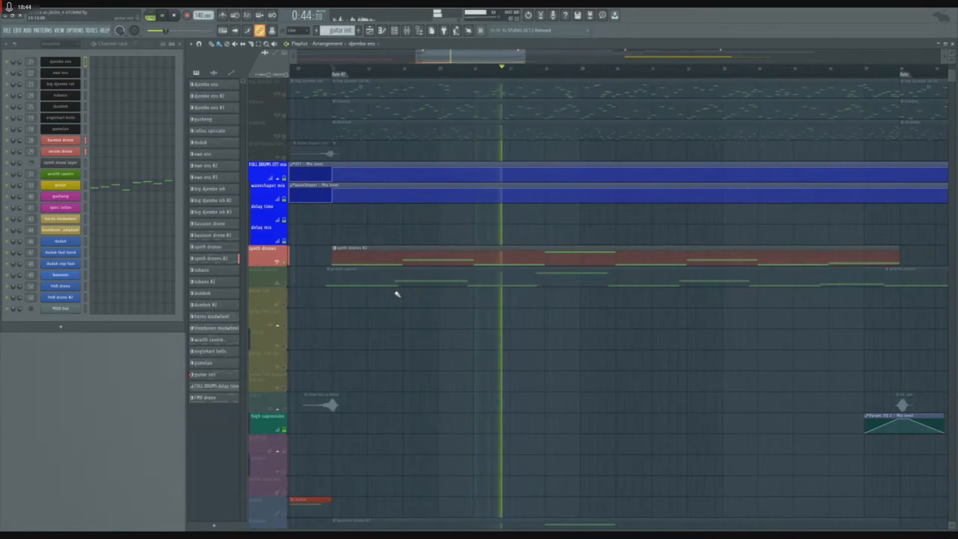
key(space)
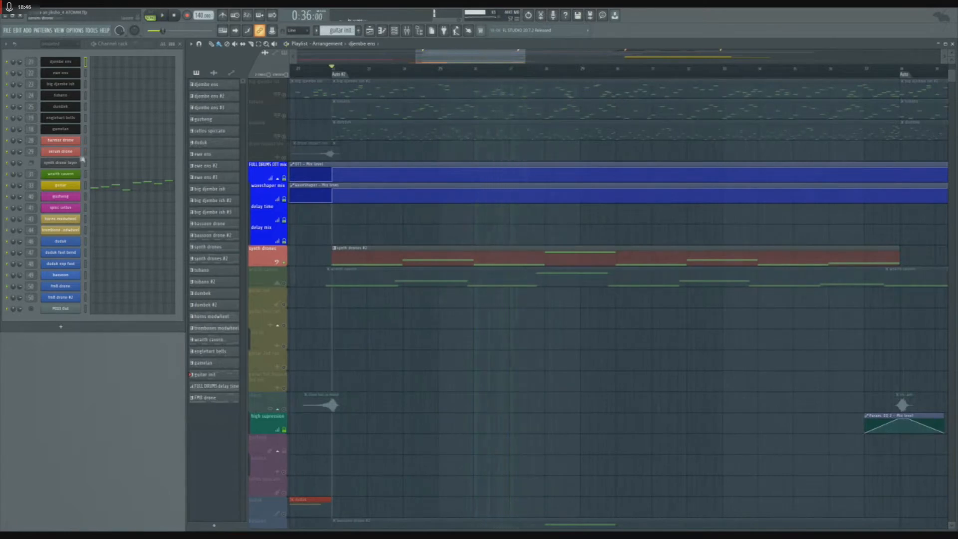
- Open the harmor drone instrument from the channel rack and reposition its window over the playlist
click(67, 142)
drag(182, 126, 252, 168)
click(485, 283)
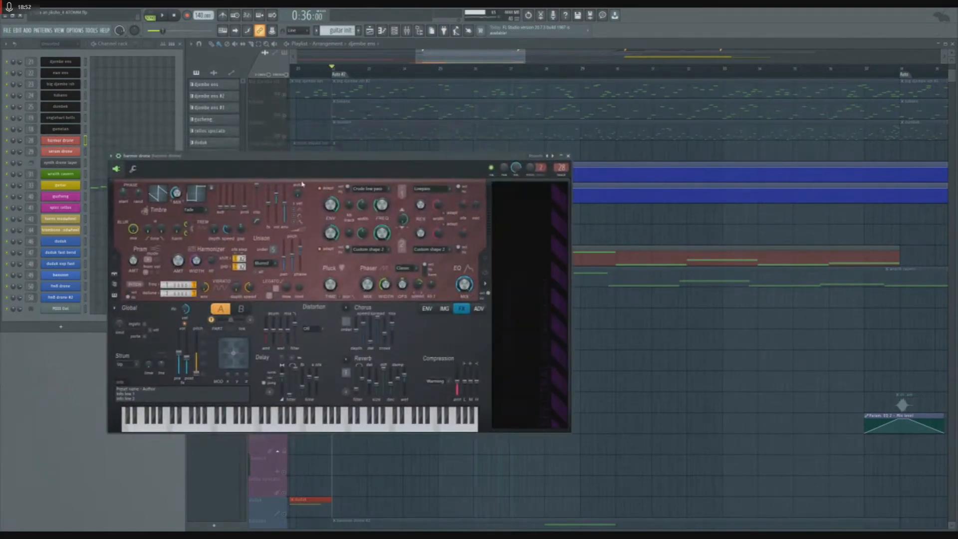
drag(236, 159, 235, 148)
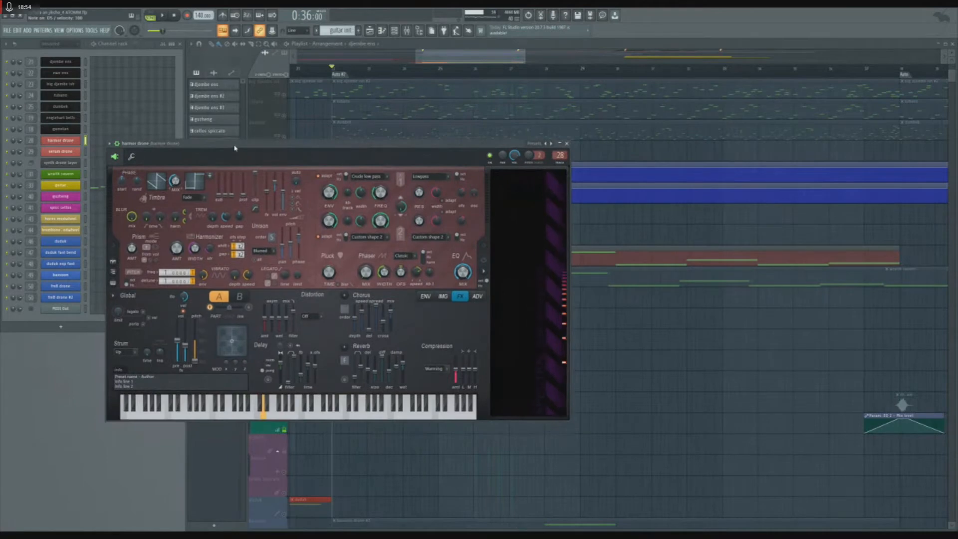
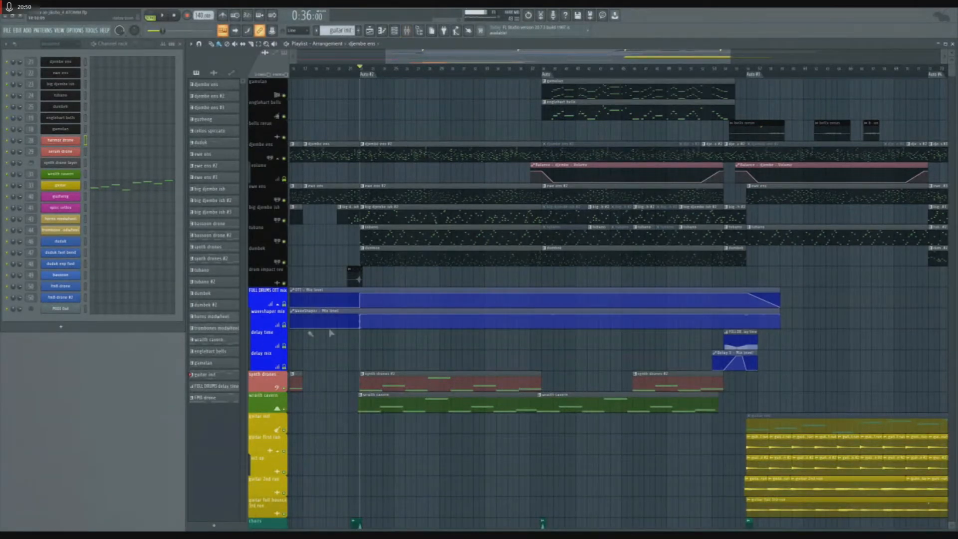
- Play the second part from 0:36 with all tracks enabled, and stop playback
scroll(462, 322, down, 3)
key(space)
scroll(459, 333, down, 3)
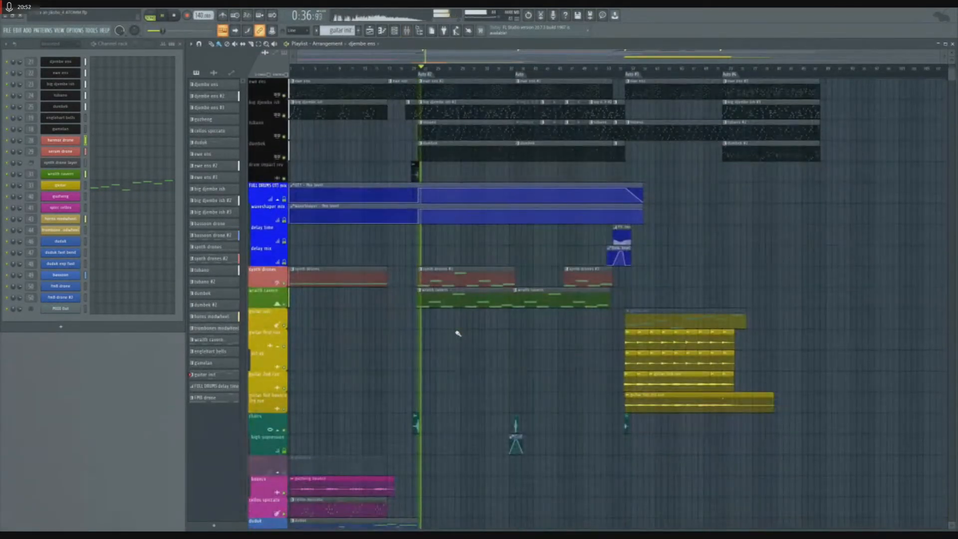
scroll(458, 333, up, 5)
key(space)
scroll(396, 349, up, 2)
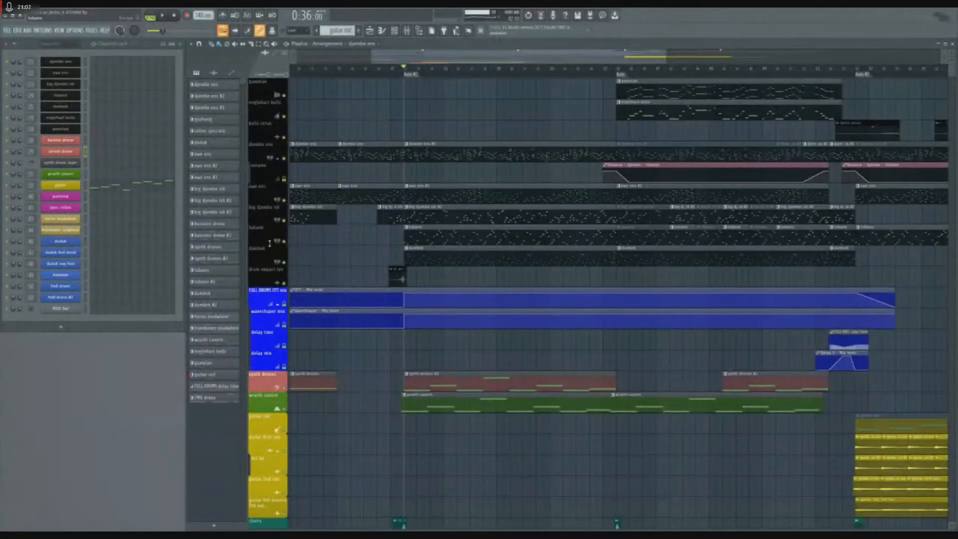
- Examine the arrangement's layers around the second part, from the drums and drones down to the choirs, horns and trombones
scroll(365, 274, down, 3)
scroll(543, 300, down, 5)
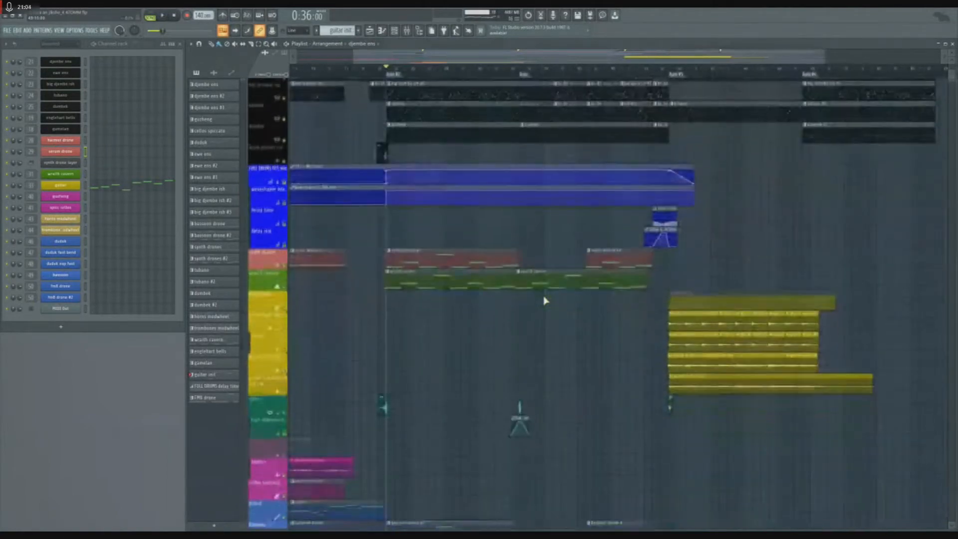
scroll(545, 301, down, 4)
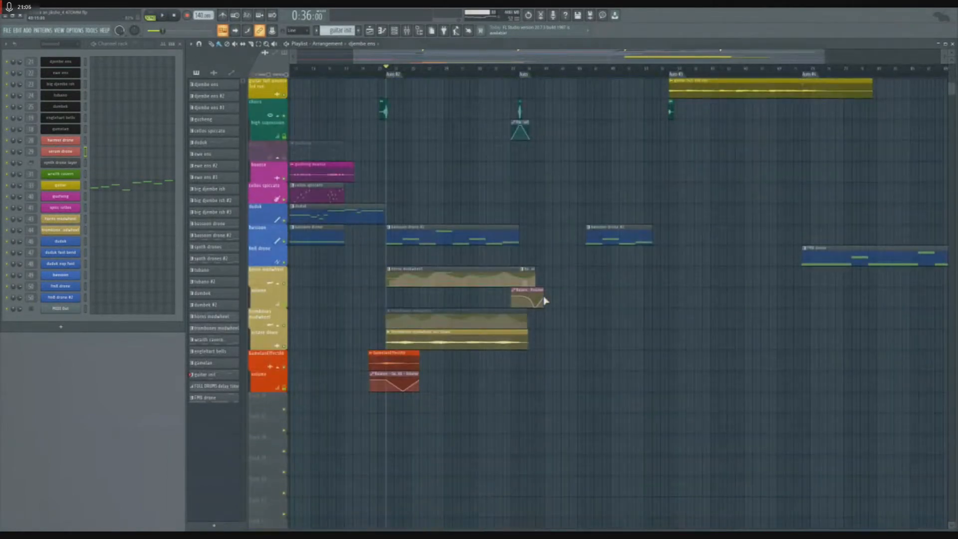
scroll(545, 301, up, 3)
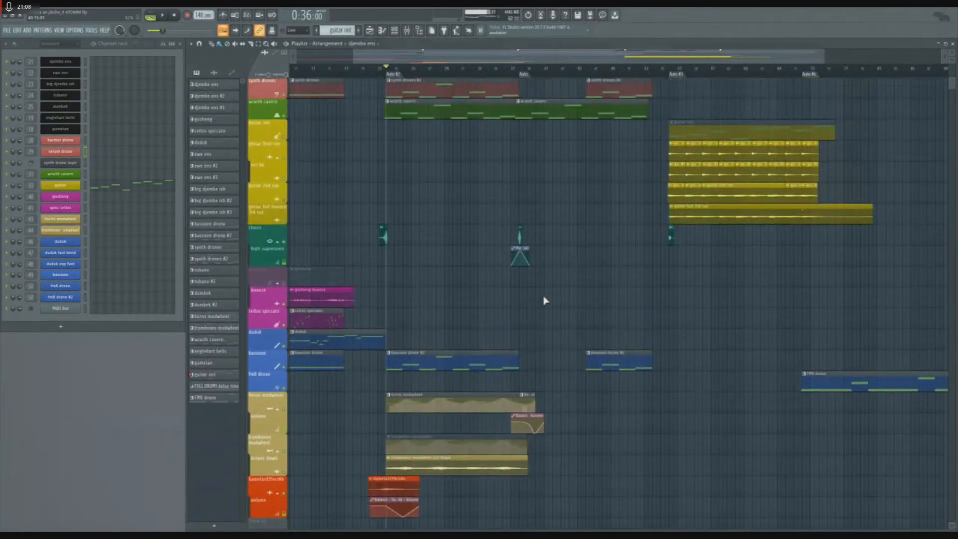
scroll(545, 301, down, 1)
scroll(521, 318, up, 6)
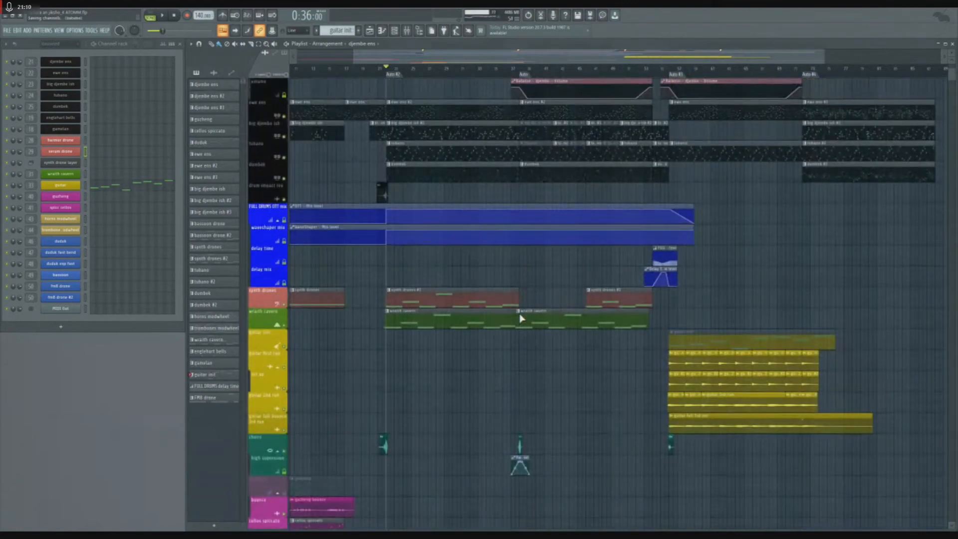
scroll(521, 318, up, 2)
scroll(521, 318, down, 8)
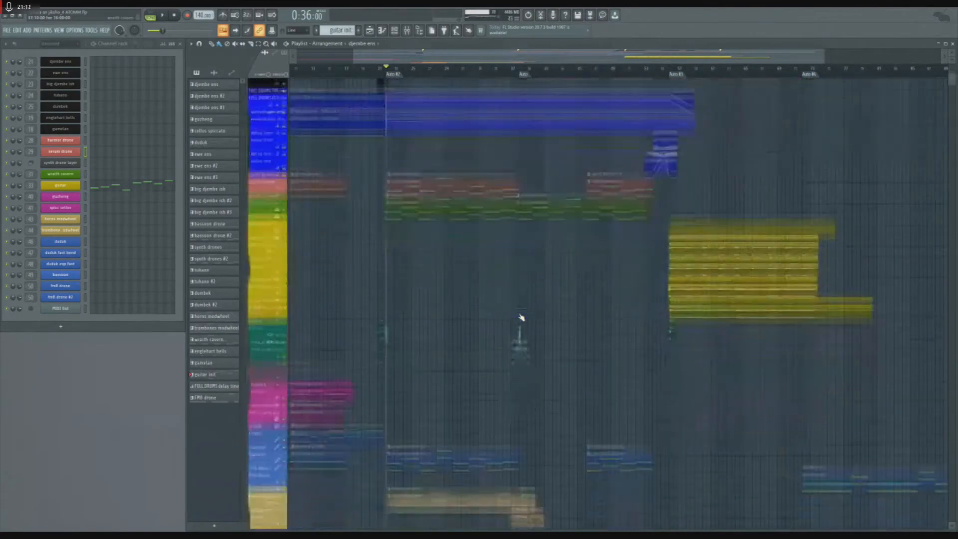
scroll(522, 318, down, 2)
scroll(521, 318, up, 6)
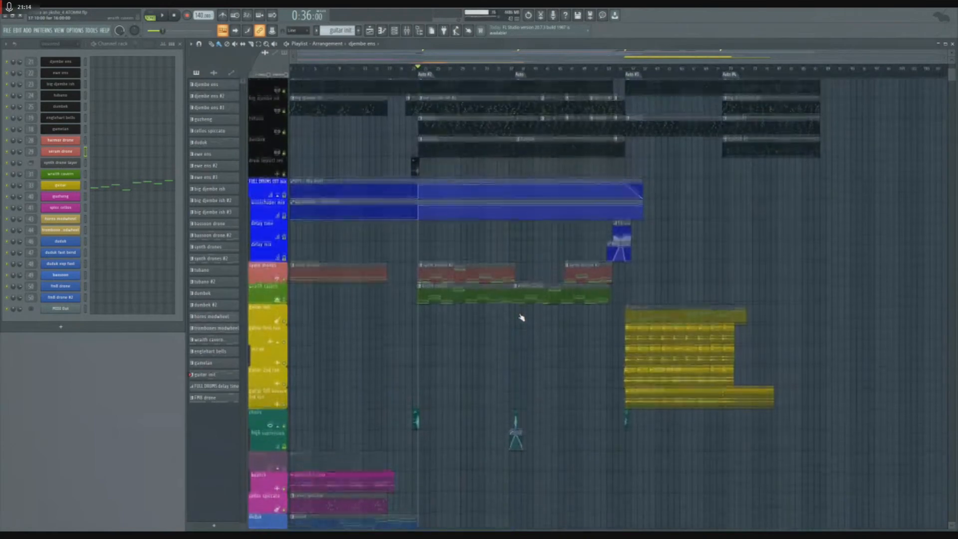
scroll(522, 318, up, 2)
scroll(522, 315, up, 3)
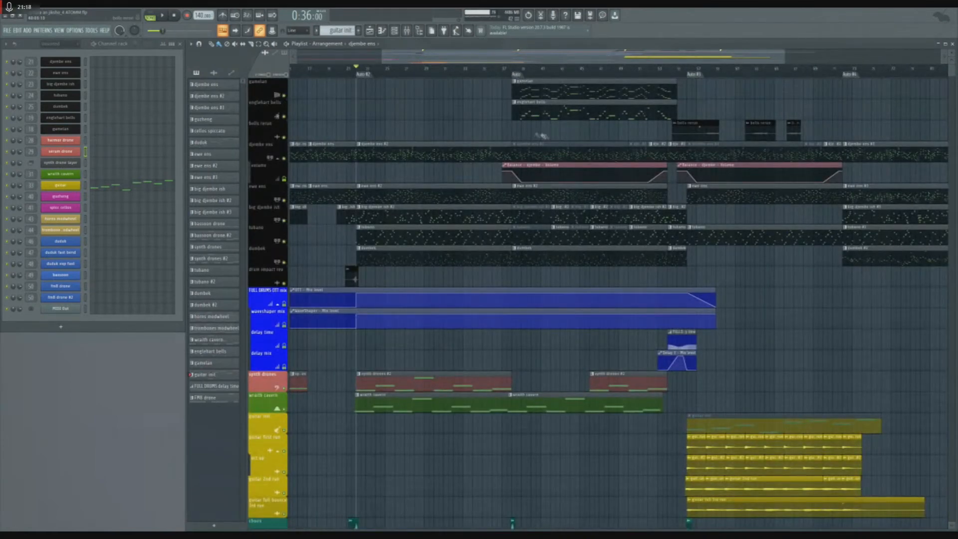
- Play the arrangement from 0:58, shortly before the gamelan and englehart bells enter, and stop playback
scroll(535, 135, up, 4)
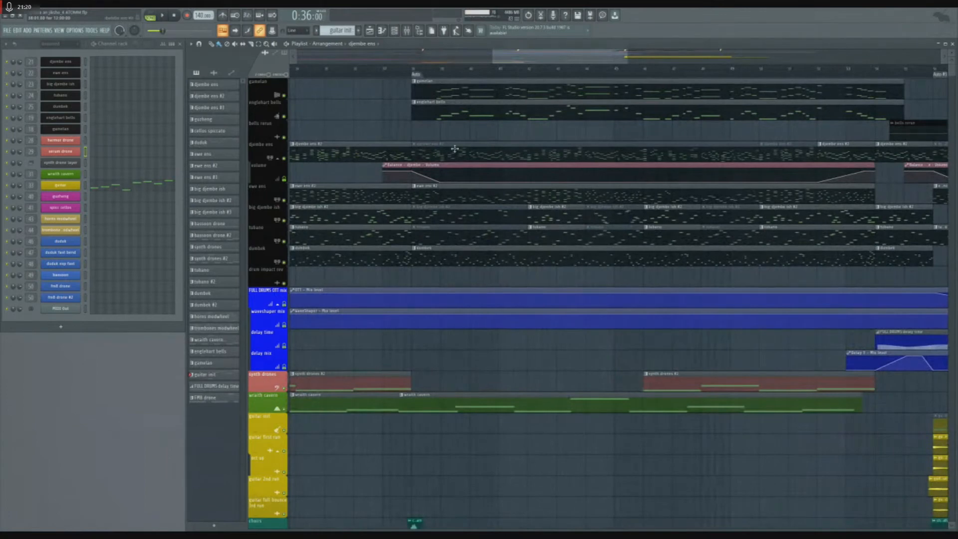
scroll(455, 149, down, 1)
click(360, 69)
key(space)
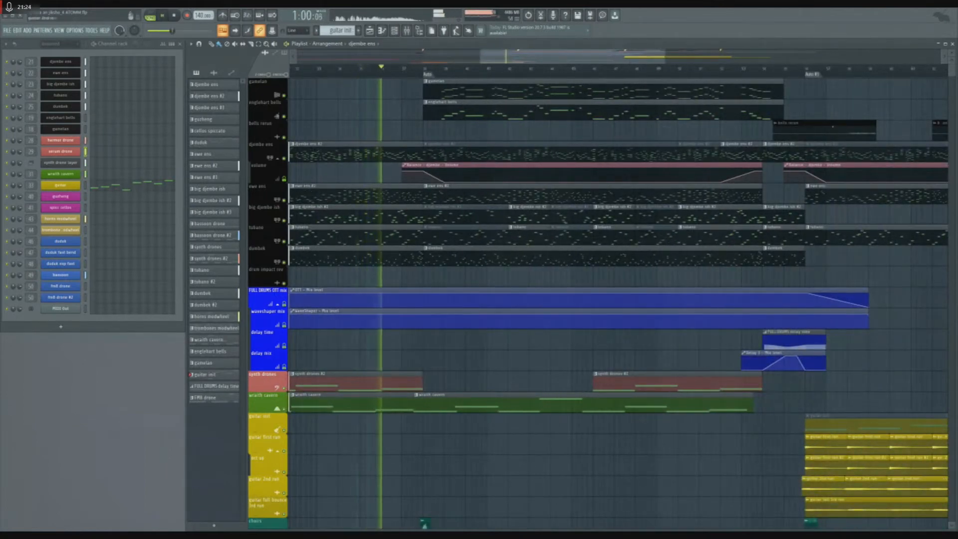
key(space)
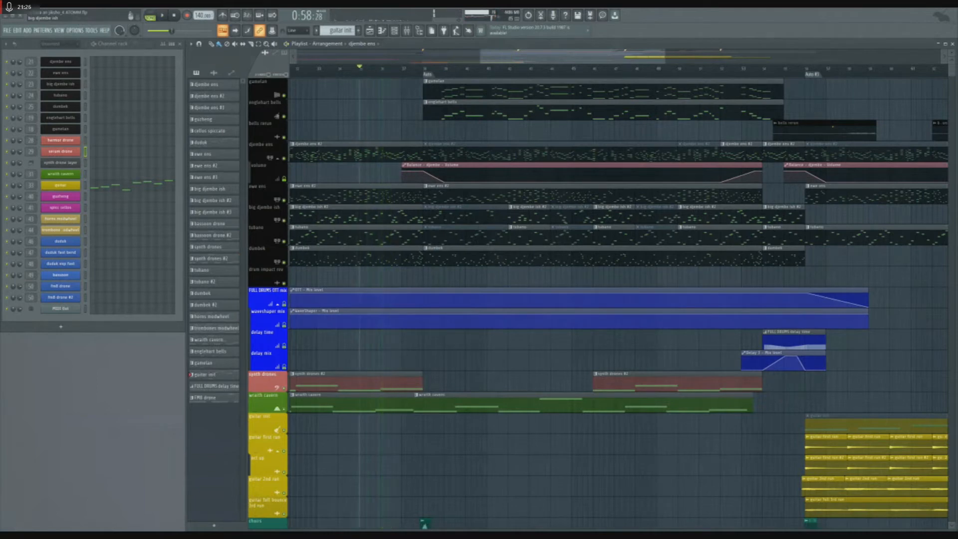
- Solo the gamelan and englehart bells tracks, play them from their entrance at 1:03, and stop playback
scroll(407, 68, up, 2)
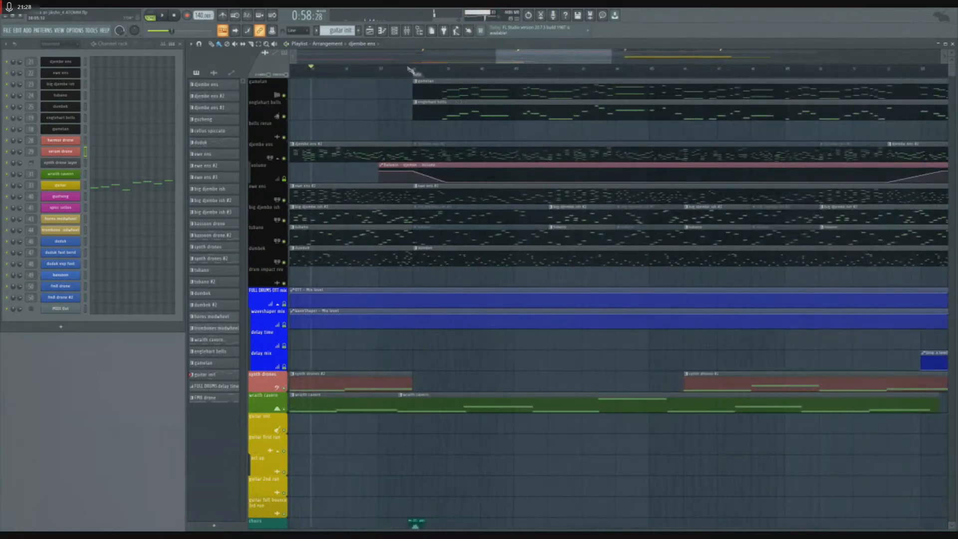
scroll(481, 139, up, 1)
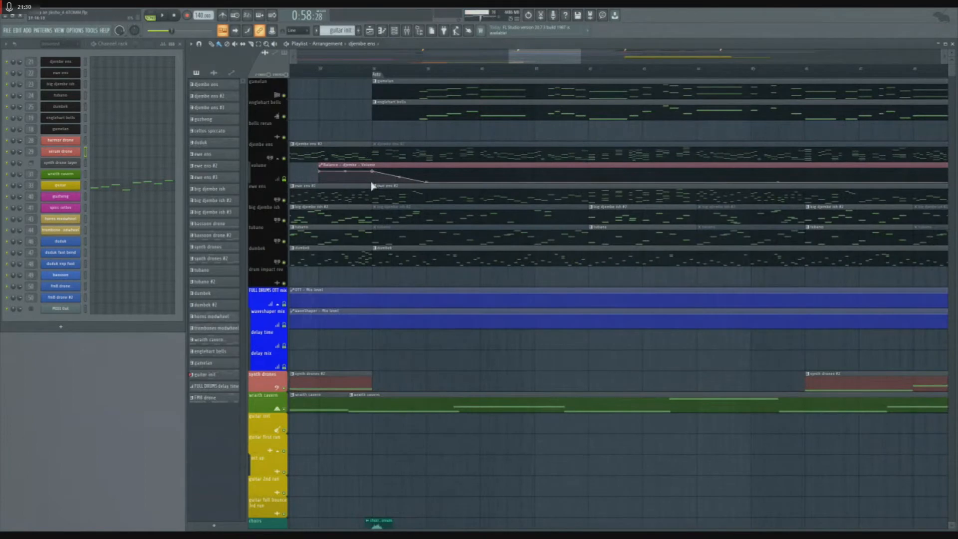
click(374, 69)
right_click(284, 95)
click(284, 116)
key(space)
scroll(345, 128, down, 3)
scroll(408, 137, up, 2)
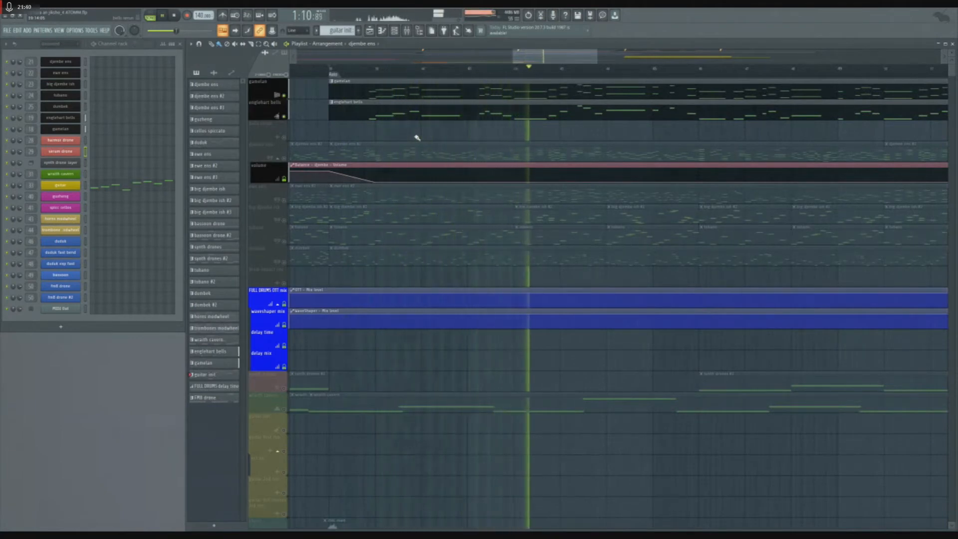
key(space)
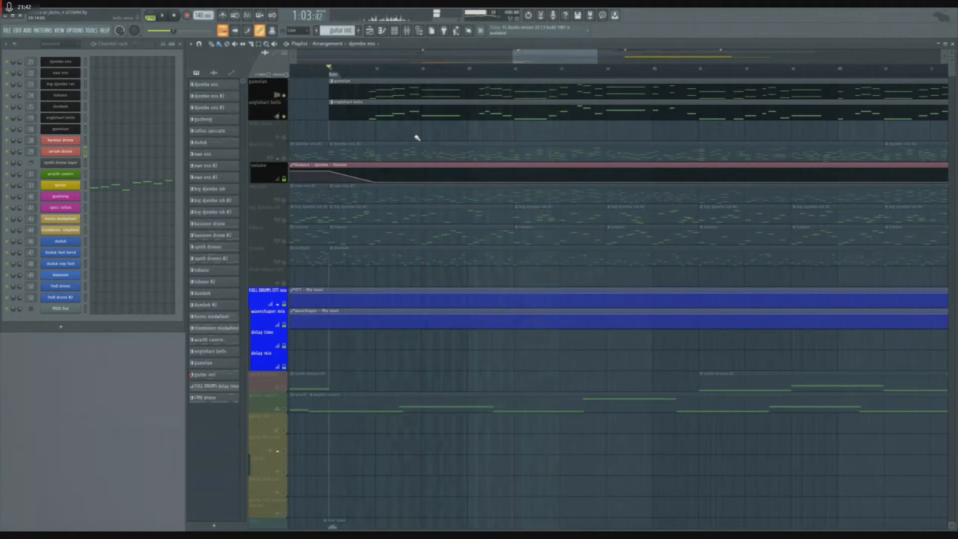
- Mute the englehart bells track and play the gamelan alone from 1:04, where its melody begins
click(284, 116)
click(372, 74)
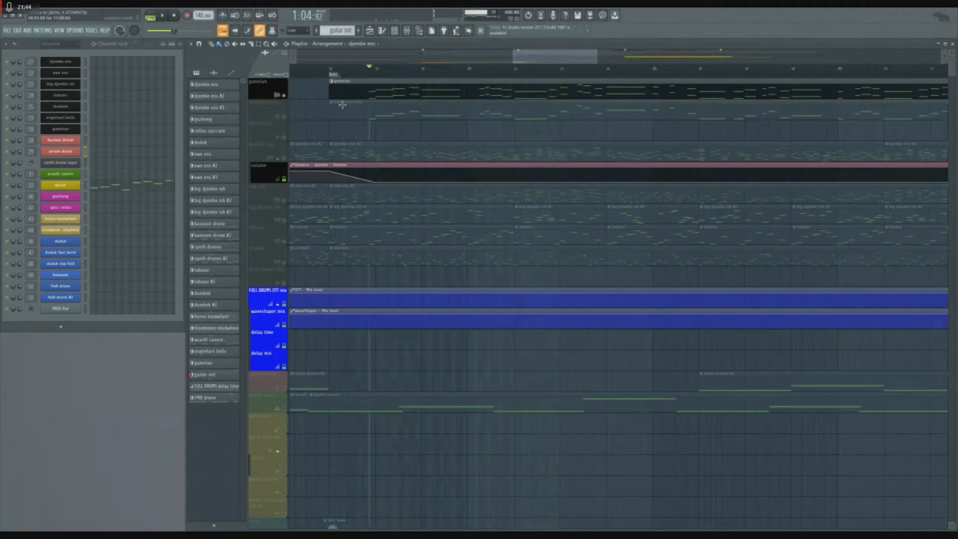
scroll(342, 105, right, 1)
key(ctrl+s)
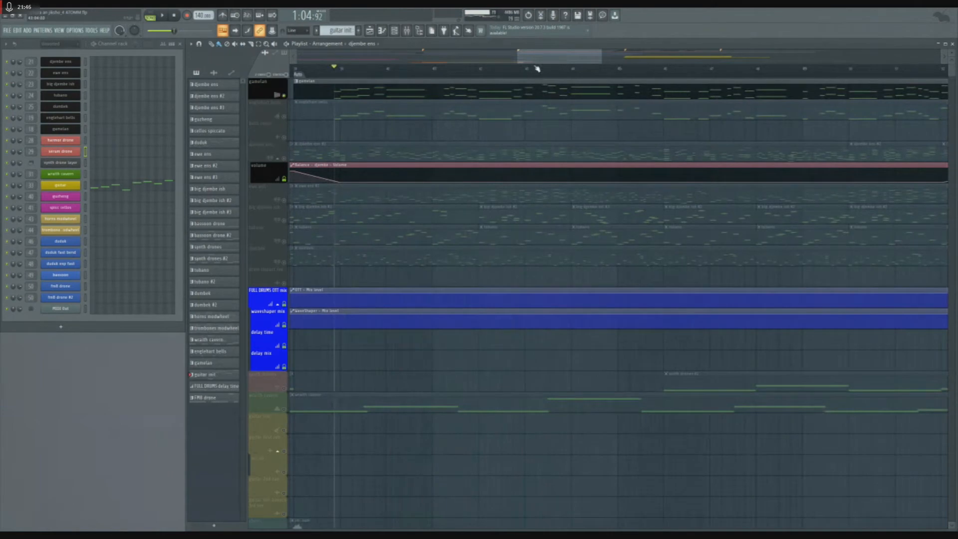
drag(536, 62, 534, 63)
key(space)
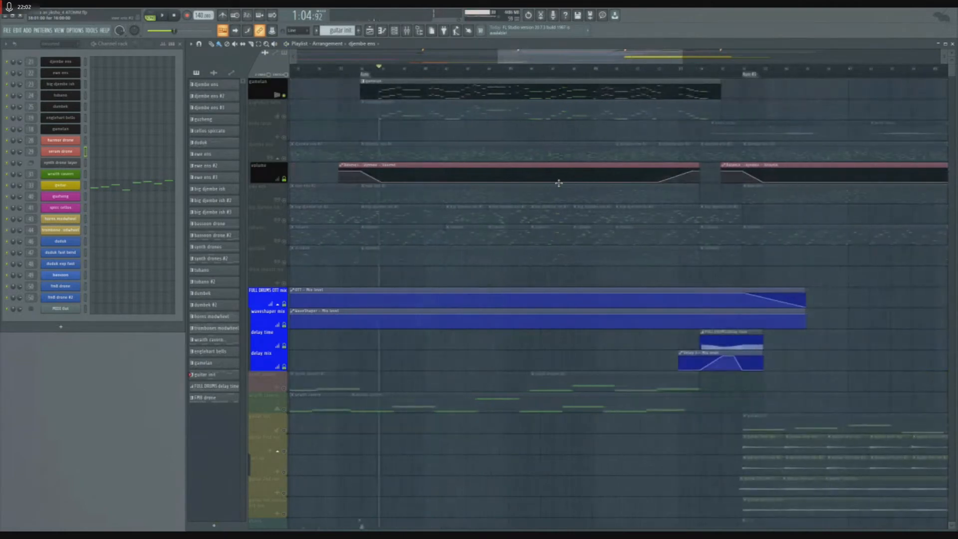
- Open the gamelan pattern in the piano roll, fit its whole melody in view, and play it
ctrl+scroll(524, 190, up, 3)
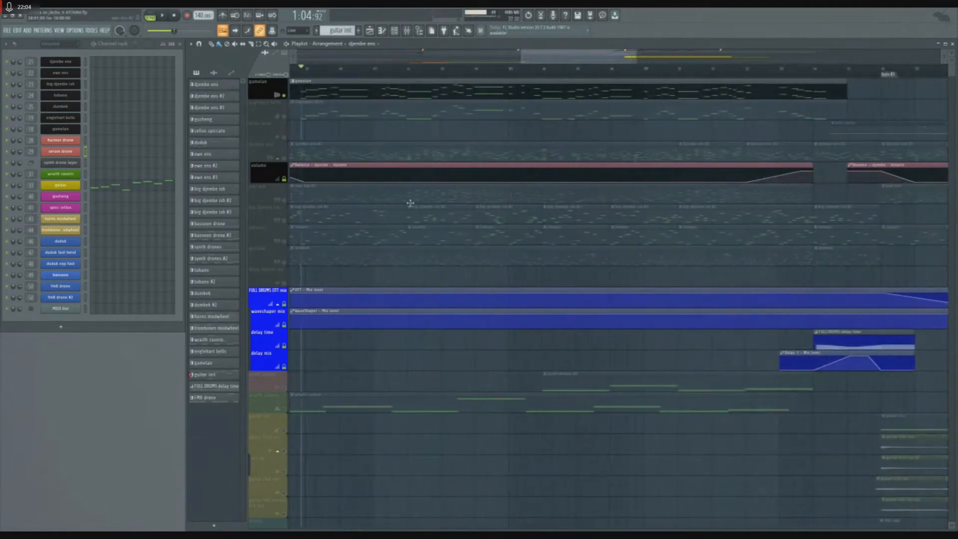
click(302, 96)
click(124, 132)
ctrl+scroll(348, 261, down, 3)
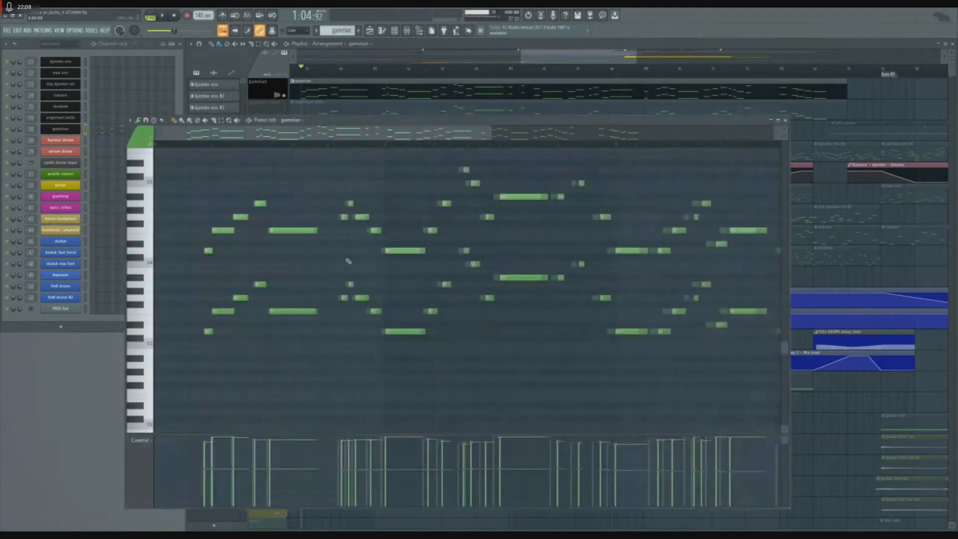
key(space)
key(space)
ctrl+scroll(186, 312, down, 5)
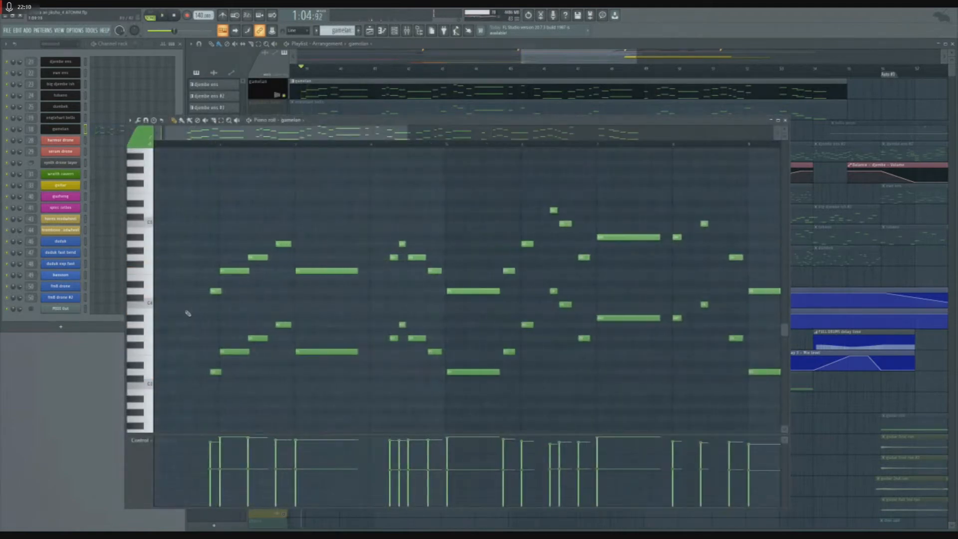
ctrl+drag(665, 232, 672, 202)
key(space)
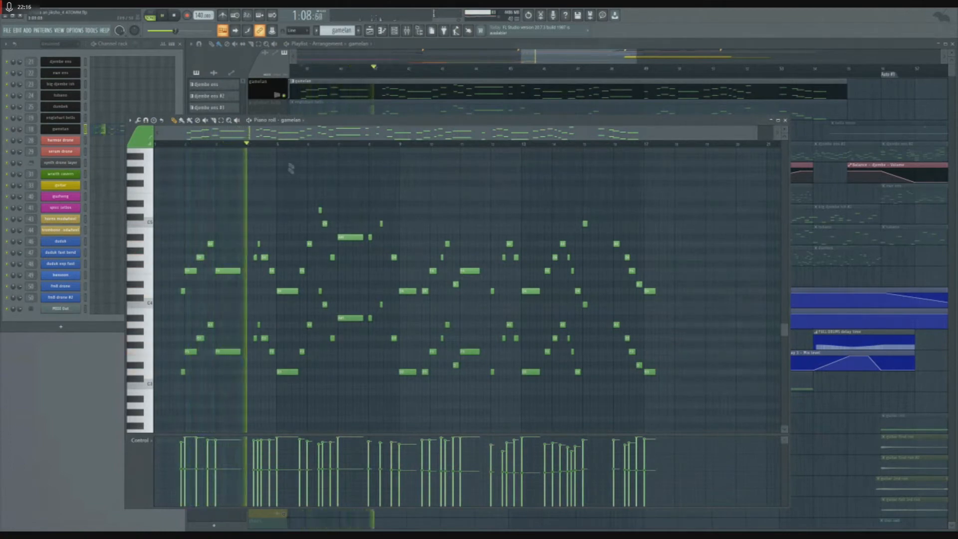
- Close the piano roll, enable all tracks again, and play the gamelan section with every layer
key(F7)
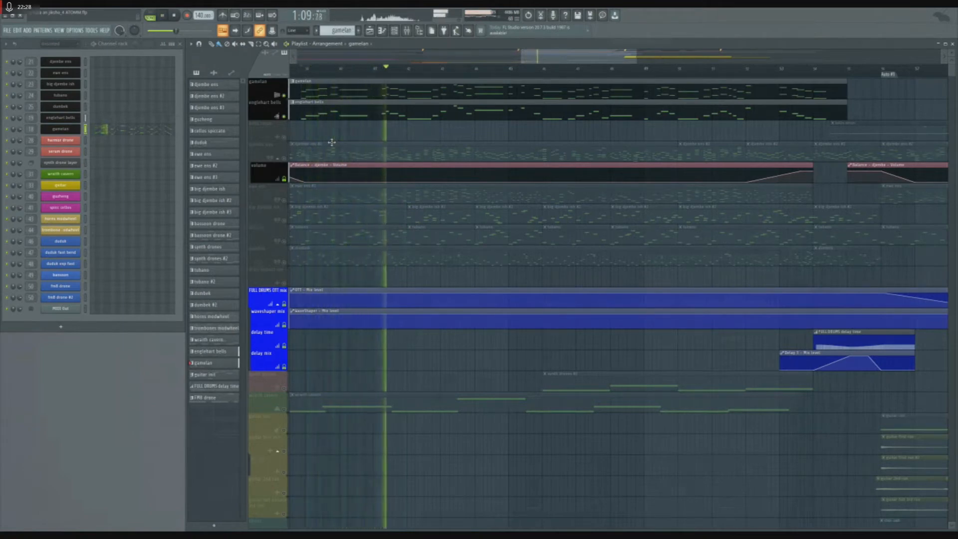
right_click(284, 158)
right_click(284, 158)
scroll(381, 241, down, 3)
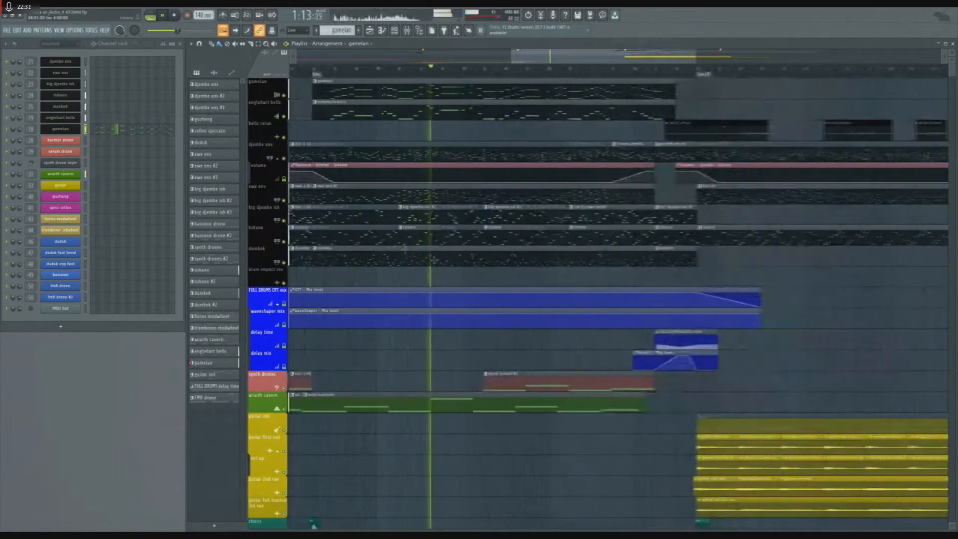
scroll(462, 268, down, 6)
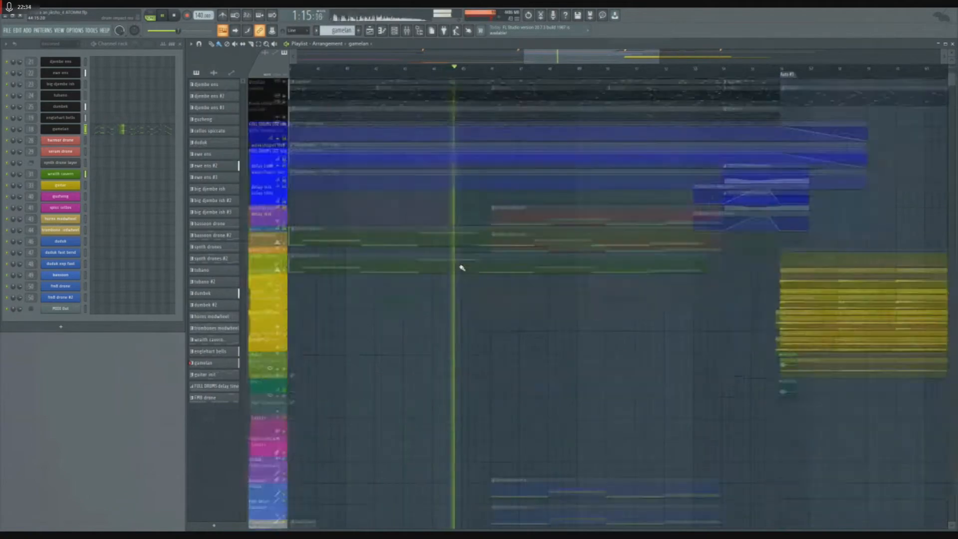
scroll(462, 268, up, 4)
scroll(462, 268, up, 3)
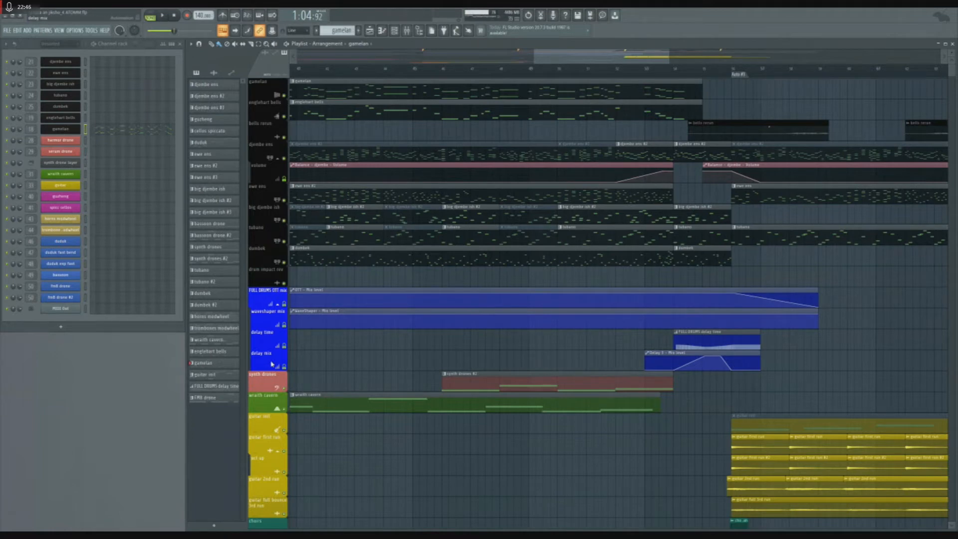
- Examine the gamelan section's drum clips, volume automation, full drums effect automation and drones in the arrangement
scroll(522, 303, down, 4)
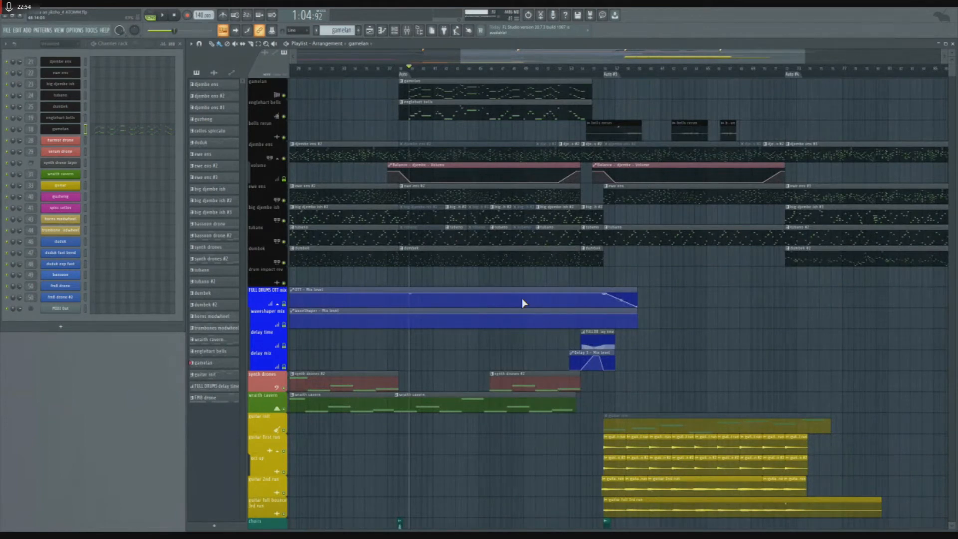
key(ctrl+s)
scroll(523, 303, down, 2)
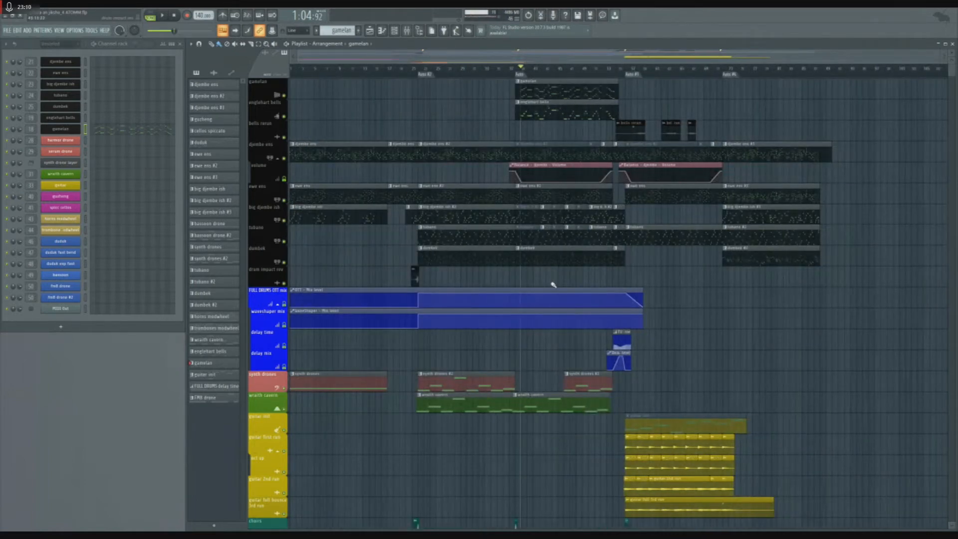
scroll(554, 285, up, 4)
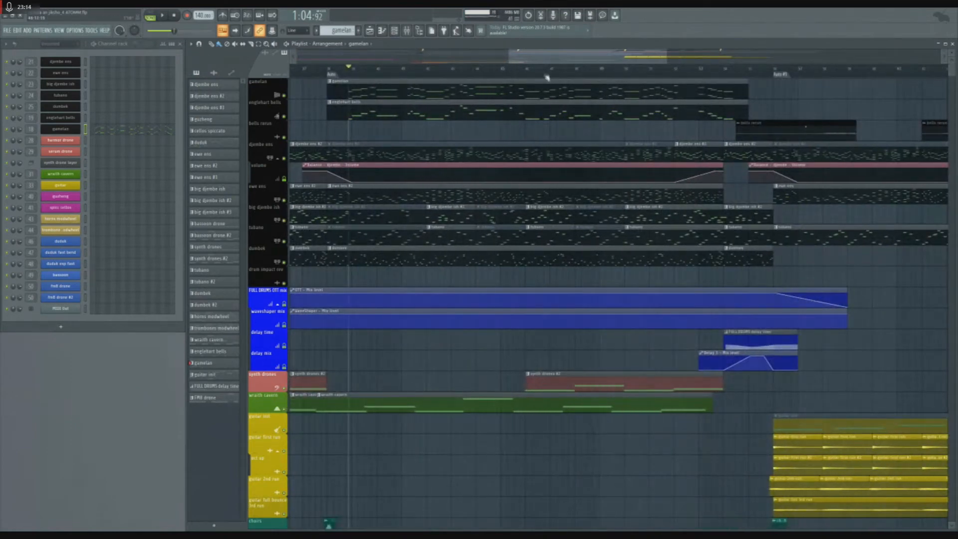
drag(547, 60, 541, 65)
scroll(462, 233, down, 4)
key(ctrl+s)
scroll(513, 261, up, 3)
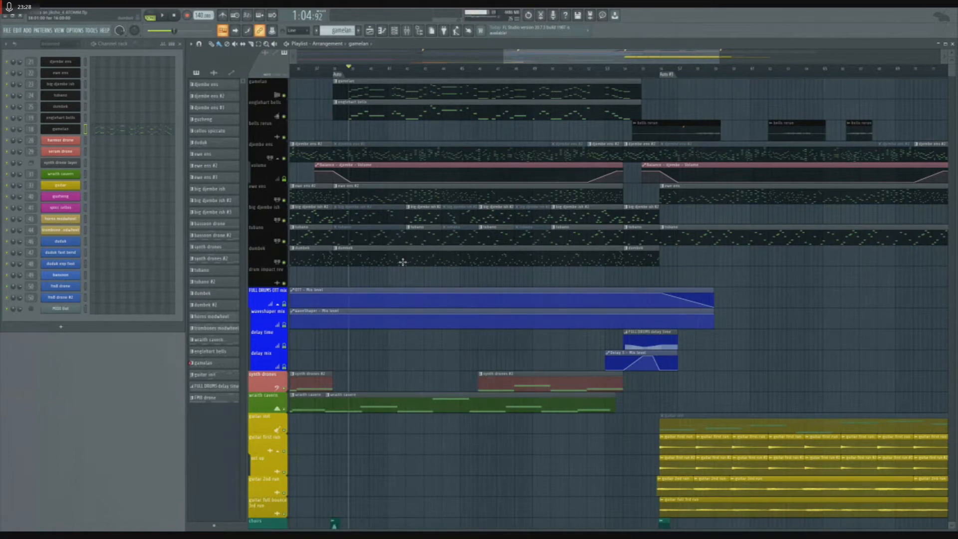
scroll(403, 262, up, 1)
scroll(402, 262, down, 1)
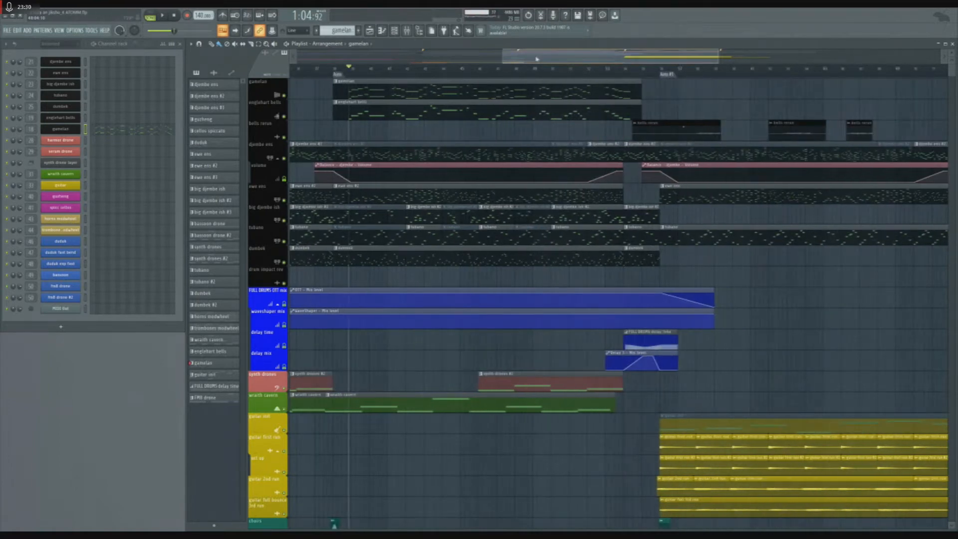
- Play the gamelan section from its start at 1:03 with all tracks enabled, and stop playback
drag(538, 59, 536, 58)
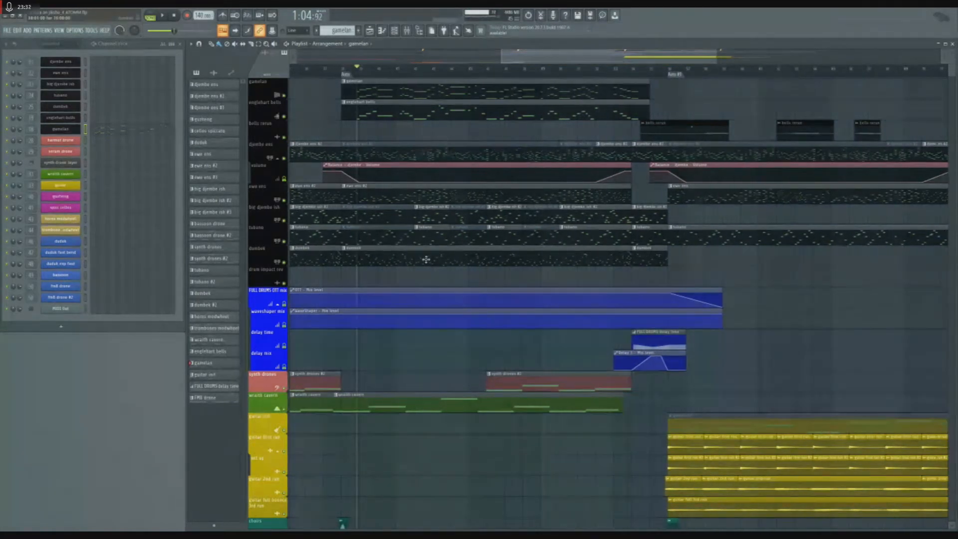
key(space)
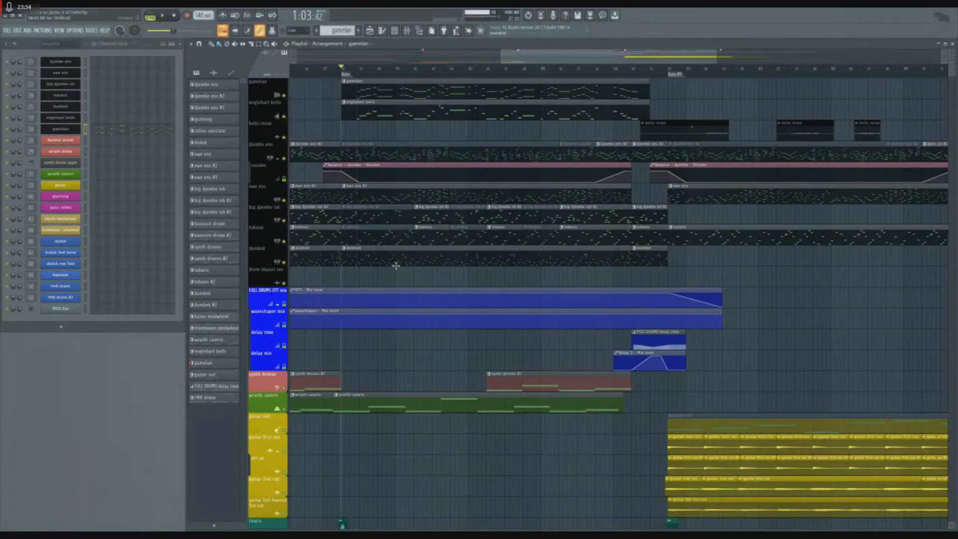
key(space)
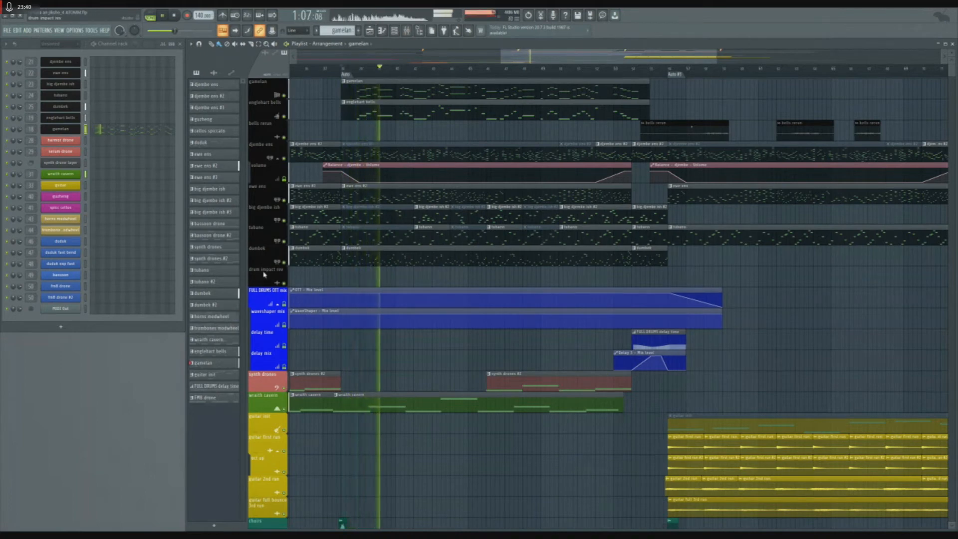
key(space)
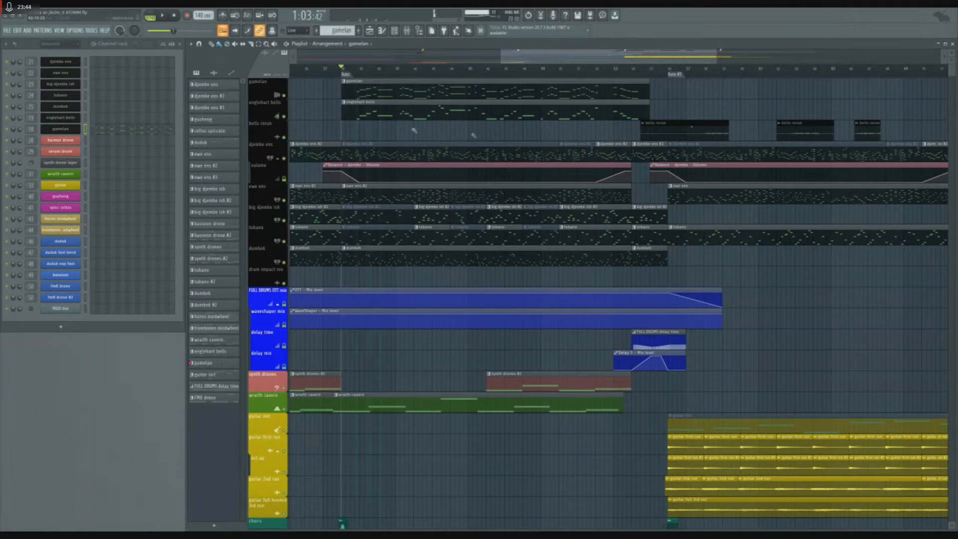
- Examine how the arrangement progresses from the gamelan section into the guitar section and the drums that follow
scroll(451, 261, down, 4)
scroll(589, 292, down, 2)
scroll(595, 294, up, 5)
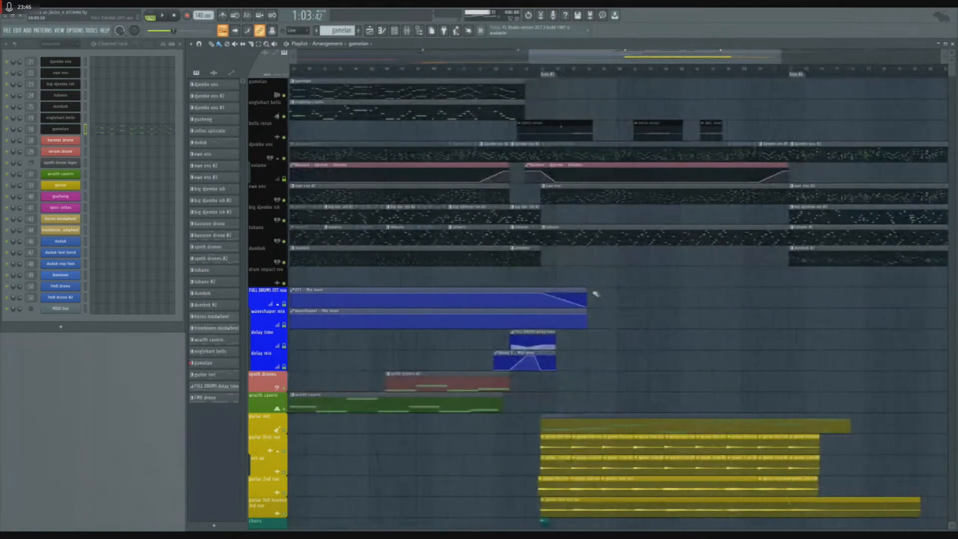
scroll(593, 293, down, 1)
scroll(296, 276, down, 1)
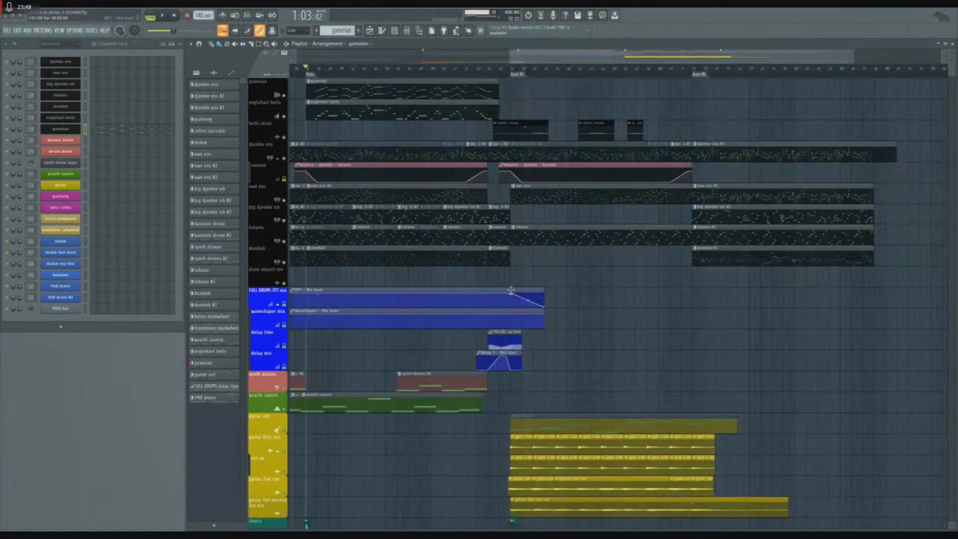
scroll(389, 281, up, 4)
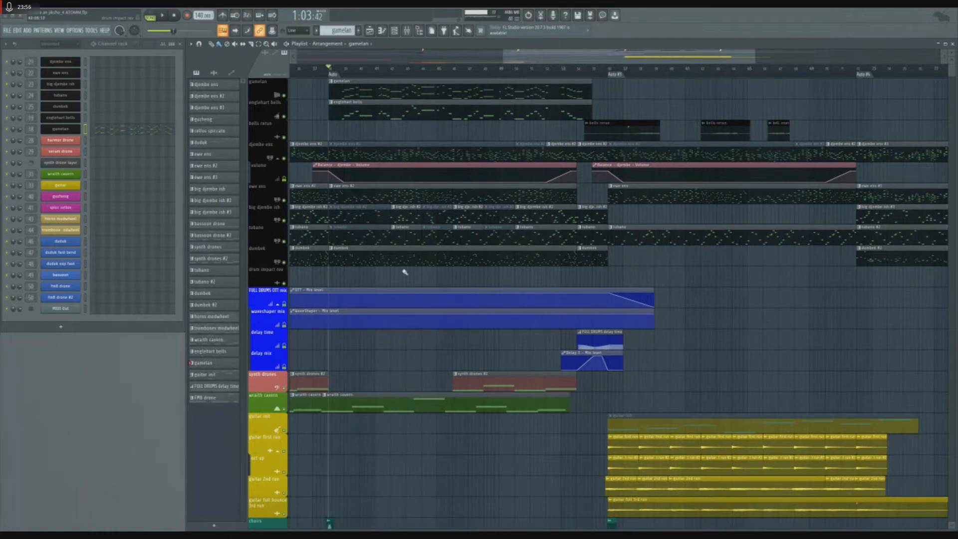
scroll(417, 271, down, 1)
scroll(398, 279, up, 1)
key(ctrl+s)
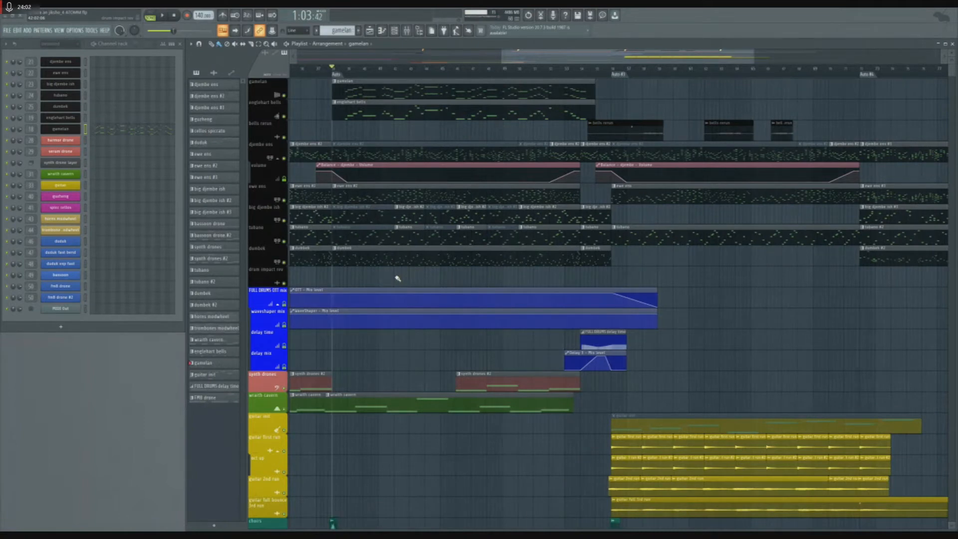
scroll(398, 278, down, 2)
scroll(398, 279, up, 2)
key(ctrl+s)
scroll(471, 257, down, 2)
scroll(472, 257, up, 3)
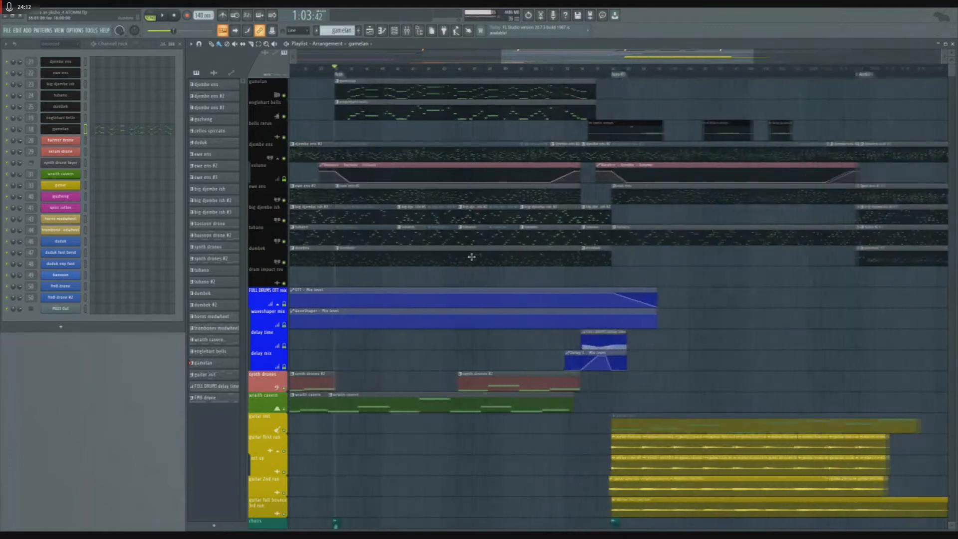
- Play the opening of the gamelan section briefly from 1:03 and stop playback
scroll(471, 257, down, 1)
key(space)
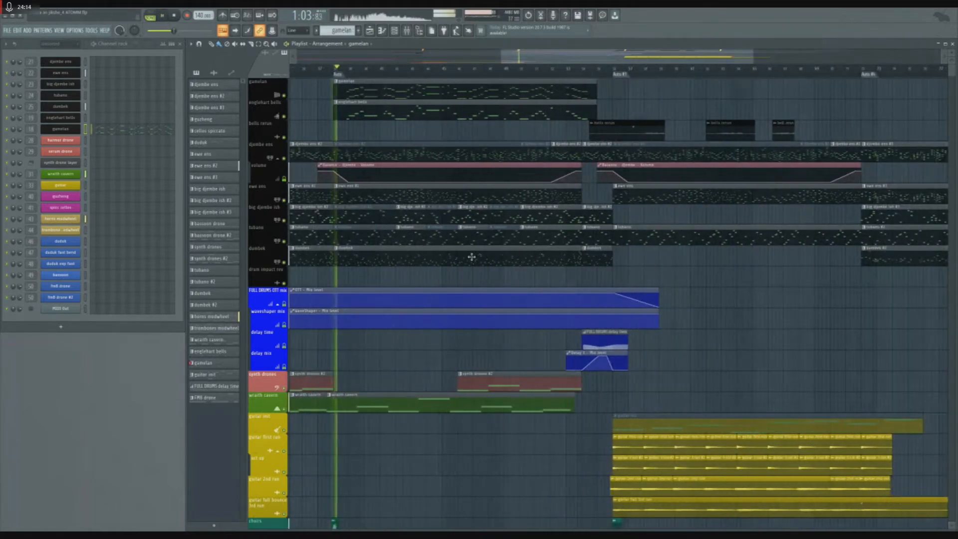
key(space)
- Play the guitar section and examine how its guitar clips line up with the drums and full drums effect automation
scroll(472, 257, down, 3)
scroll(667, 253, up, 2)
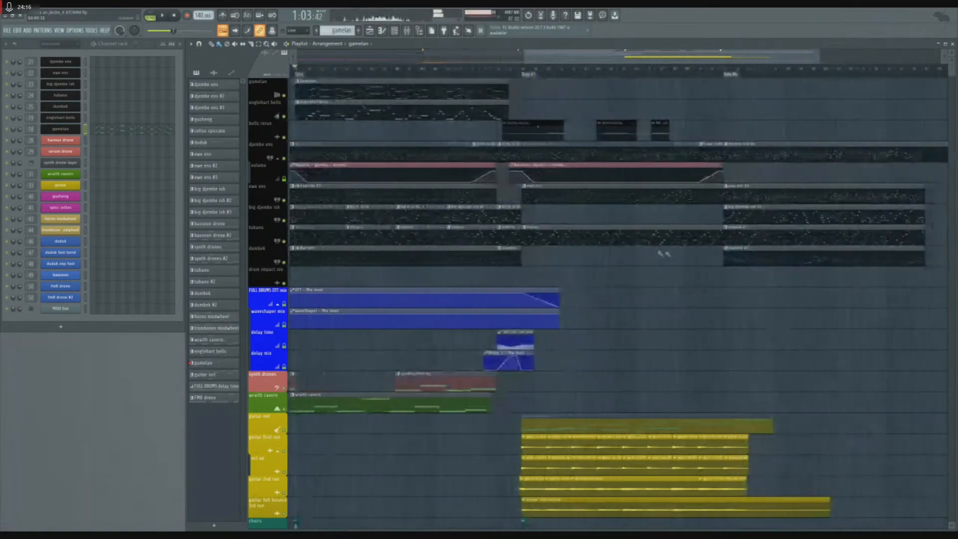
scroll(524, 167, down, 6)
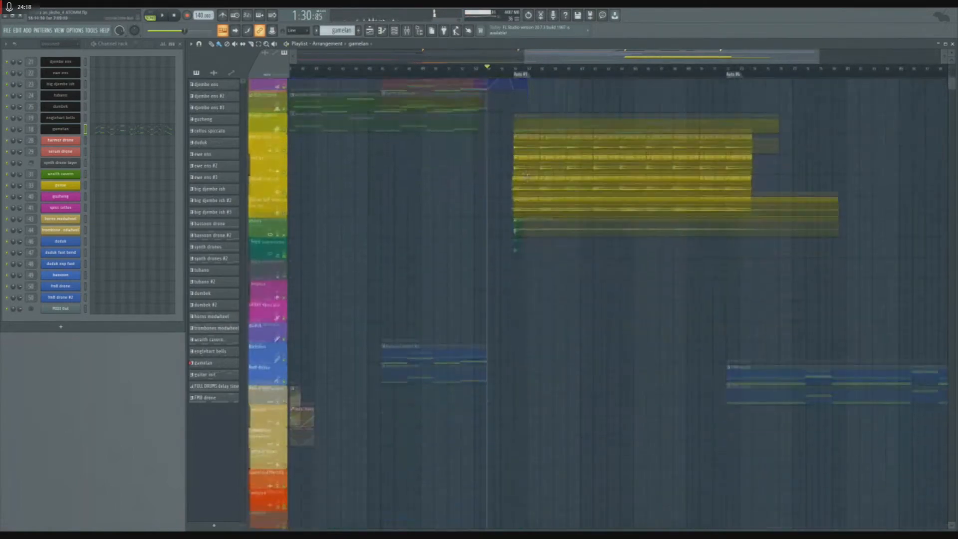
scroll(550, 207, up, 3)
scroll(518, 278, up, 2)
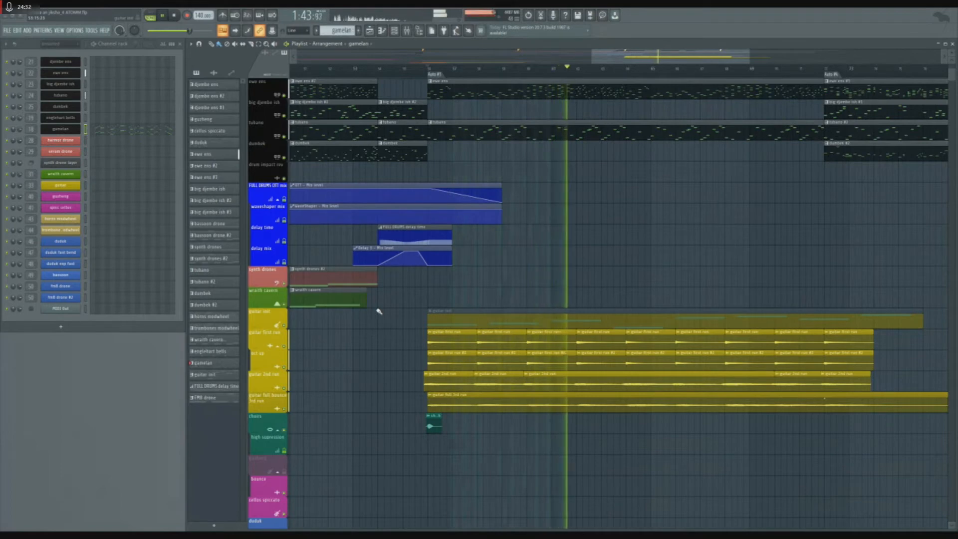
scroll(380, 314, down, 3)
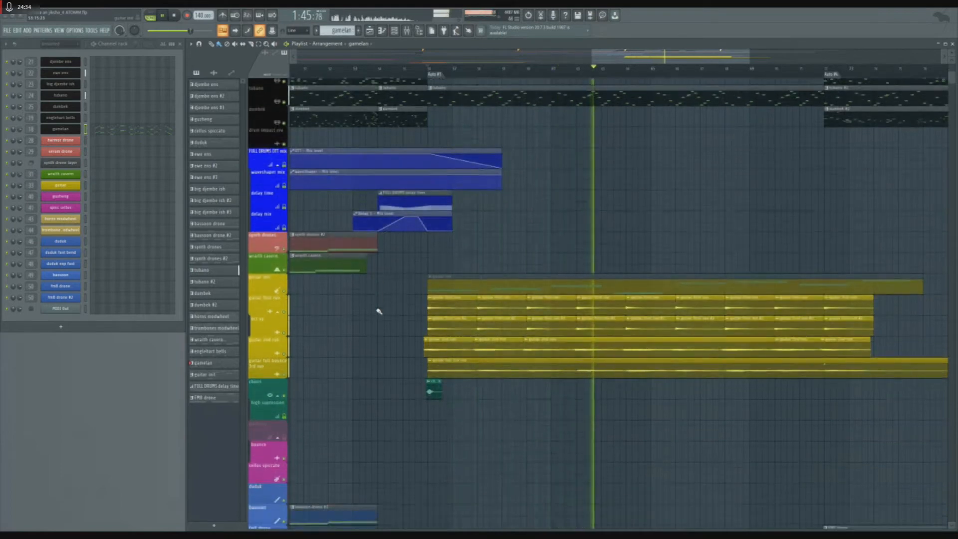
scroll(424, 298, up, 3)
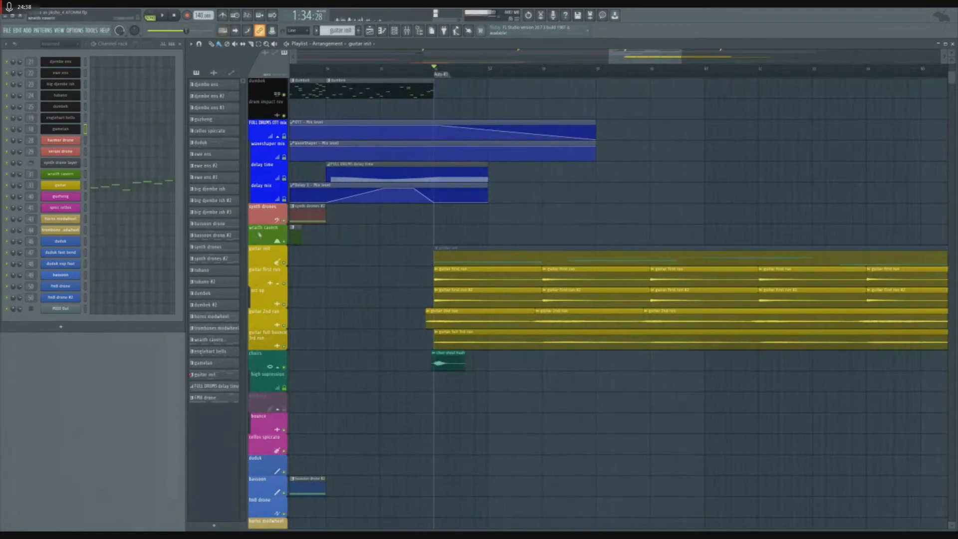
- Solo the guitar init track, play it briefly from 1:34, and restore the other tracks
right_click(288, 264)
key(space)
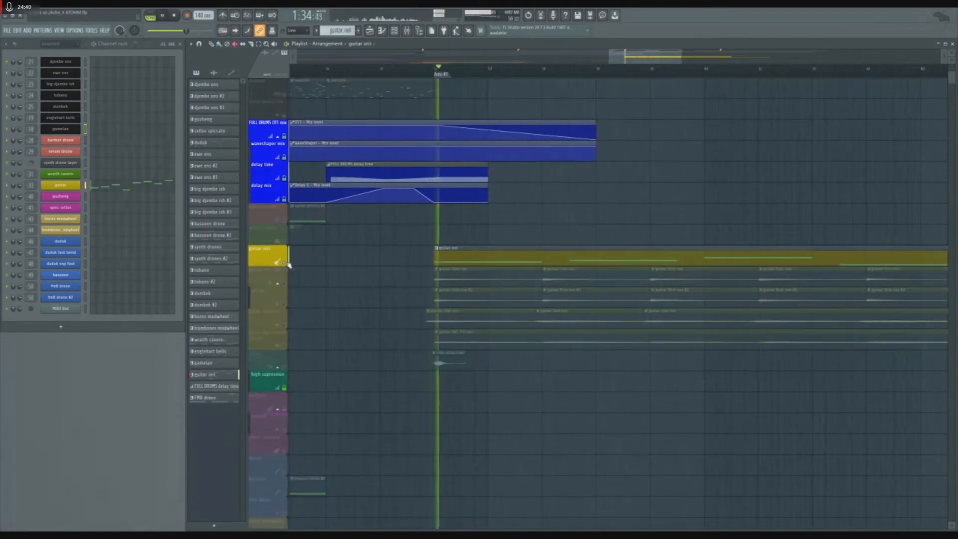
key(space)
right_click(289, 287)
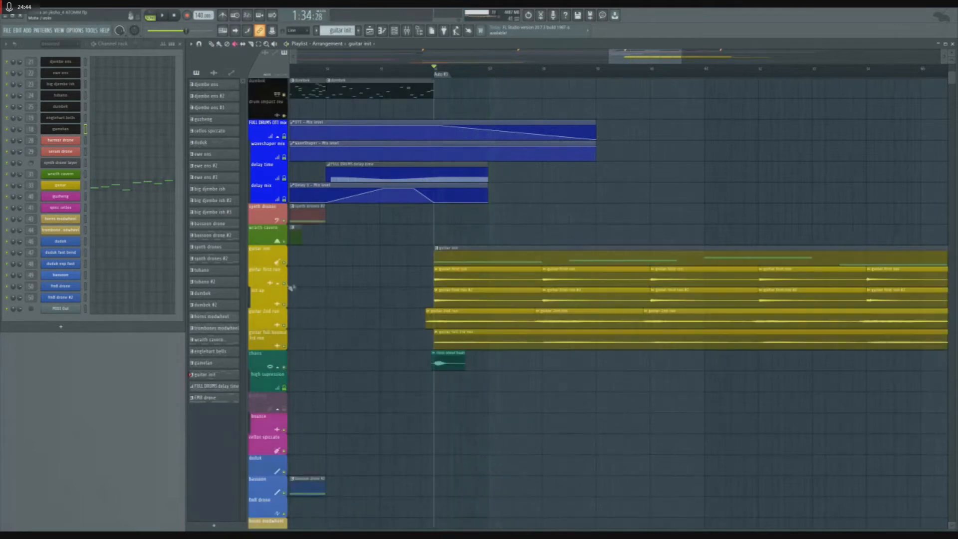
key(space)
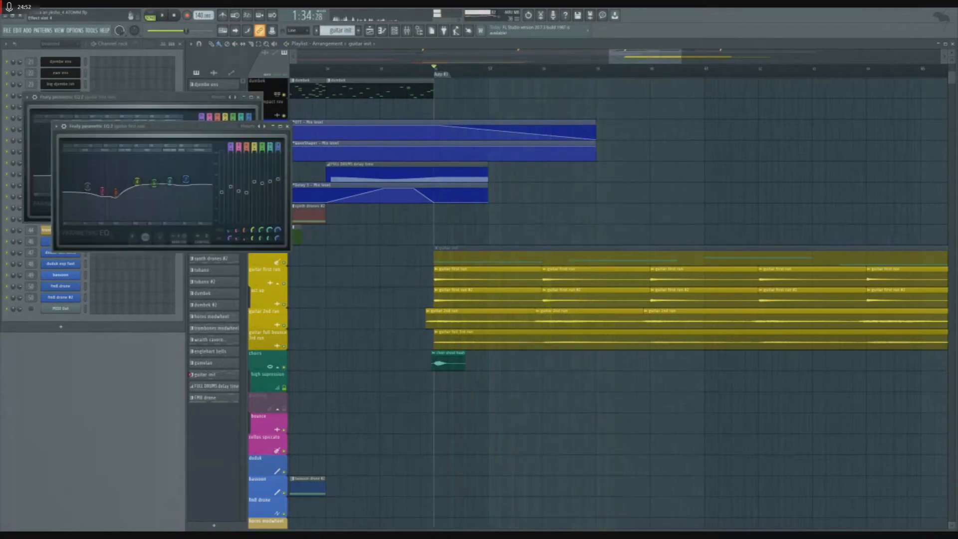
- Inspect the Fruity Parametric EQ 2 and Decapitator effects on the guitar first run, and close the plugin windows
key(Escape)
key(Escape)
key(Escape)
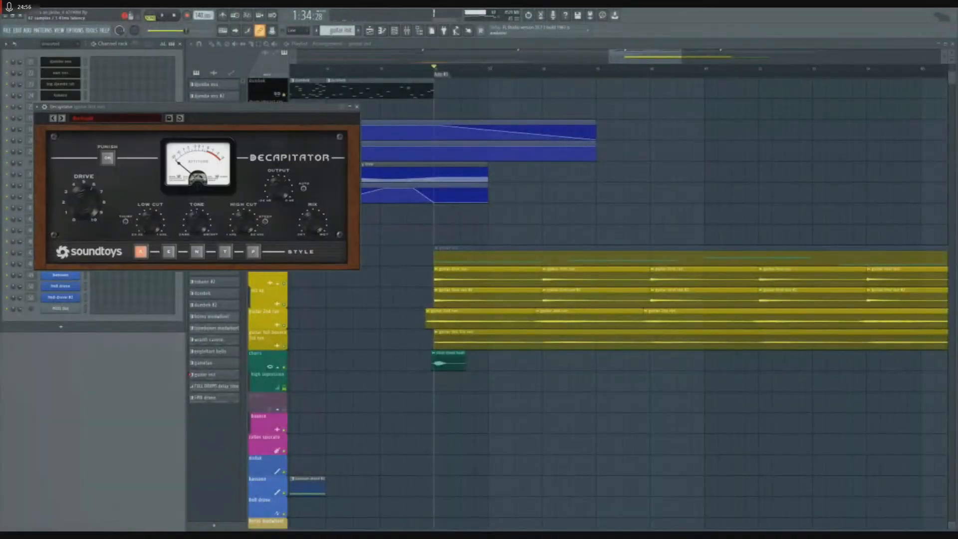
key(Escape)
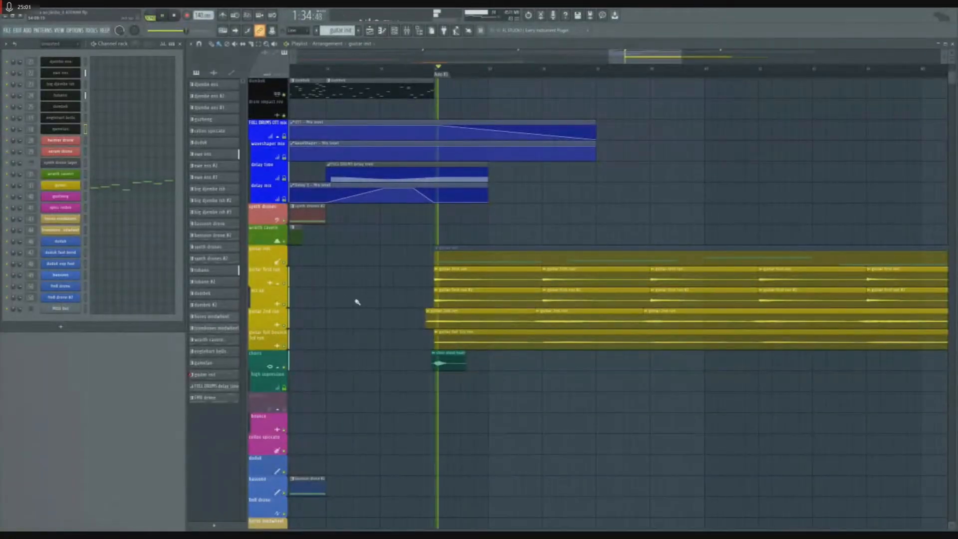
- Save the project while the guitar section plays with all tracks enabled
scroll(541, 313, down, 2)
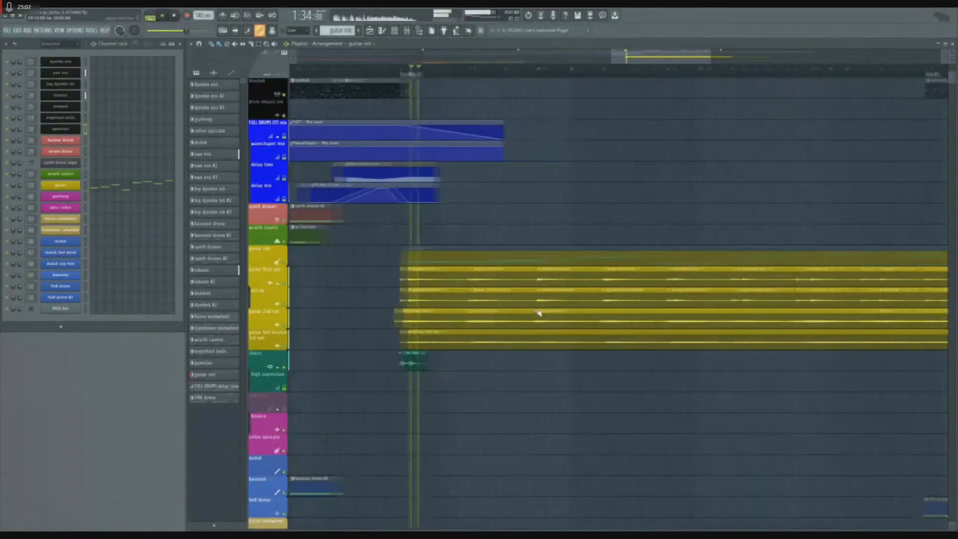
key(ctrl+s)
scroll(539, 313, up, 1)
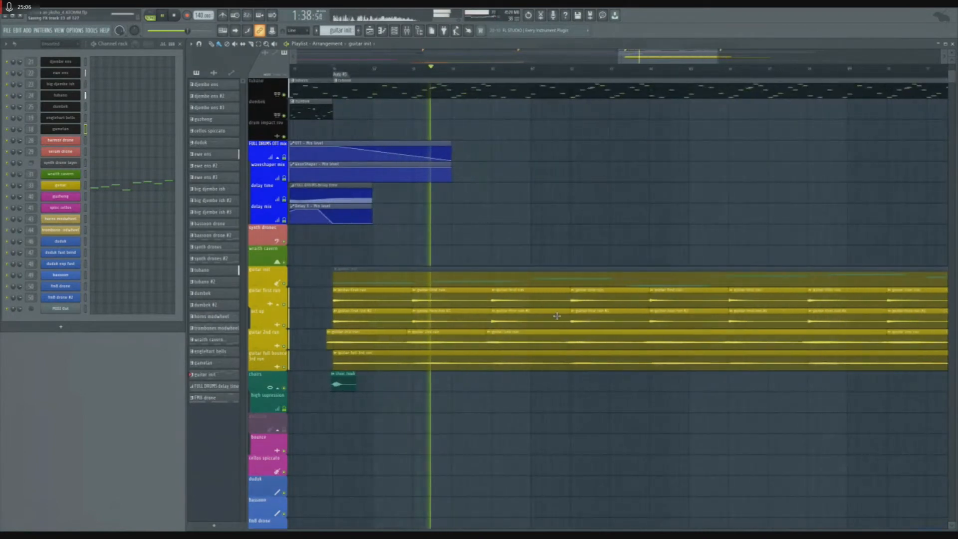
- Examine the guitar runs, drum clips and following drone across the guitar section during playback
scroll(557, 316, up, 7)
scroll(557, 316, down, 8)
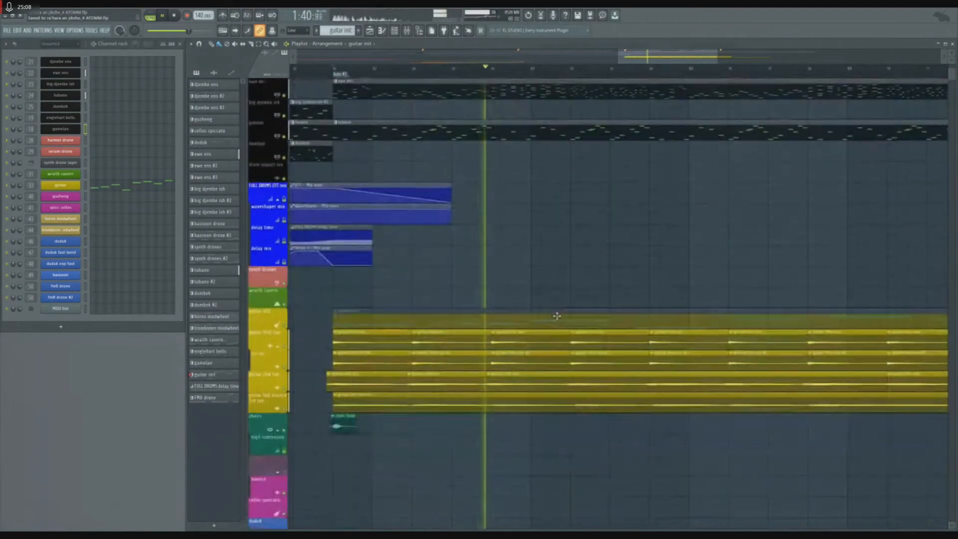
scroll(394, 315, down, 3)
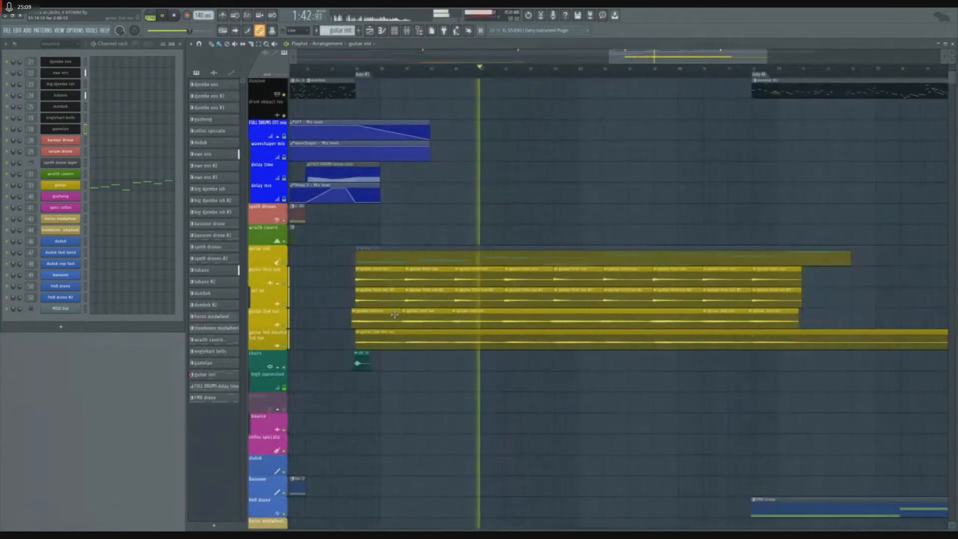
scroll(507, 324, up, 2)
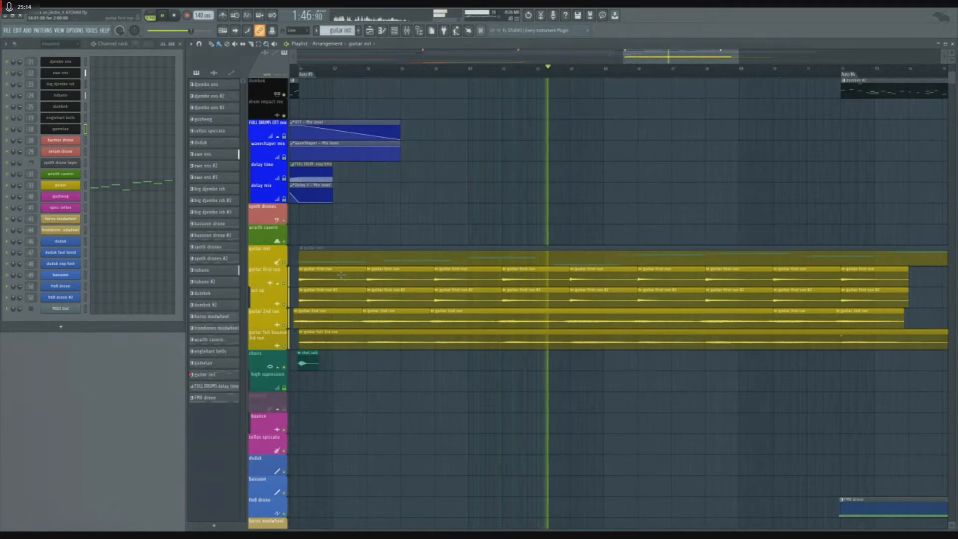
scroll(369, 284, down, 3)
scroll(499, 308, up, 1)
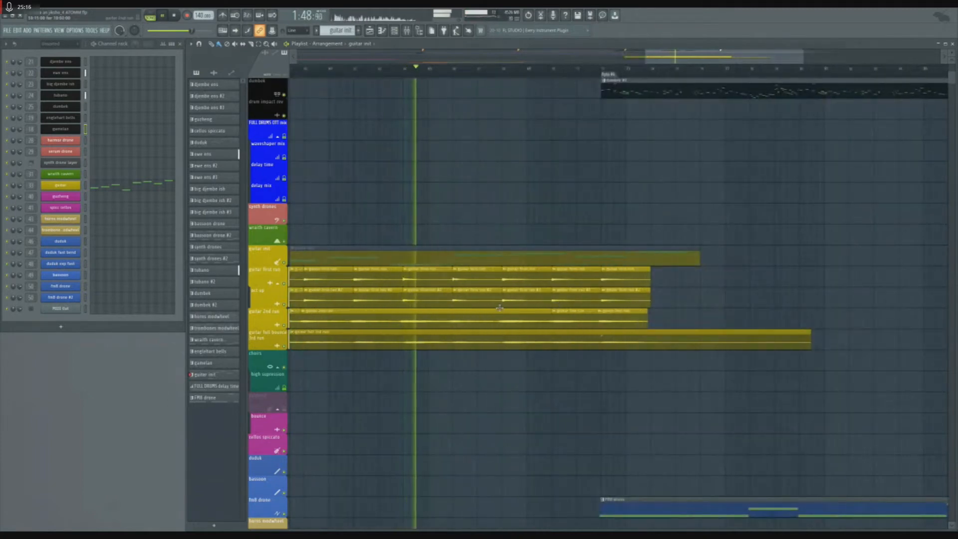
scroll(500, 308, down, 5)
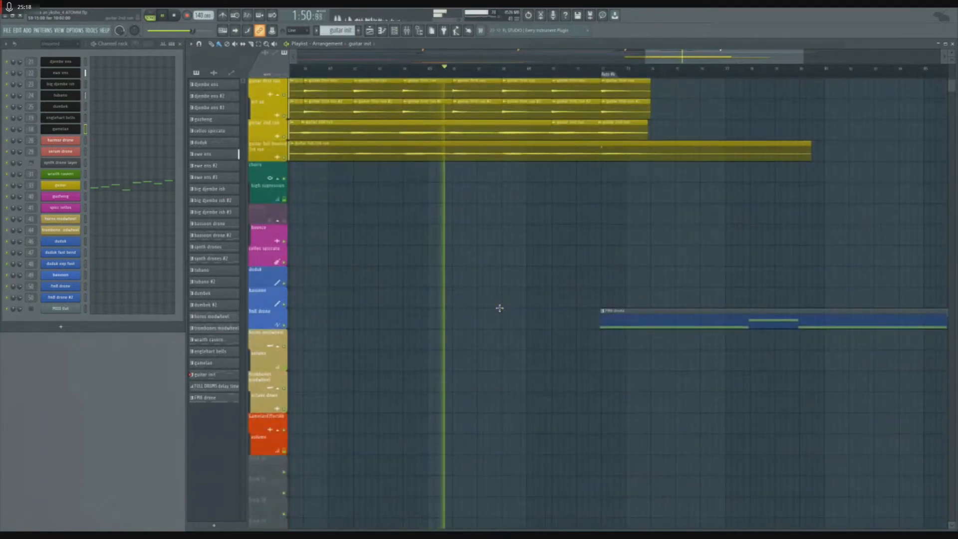
scroll(499, 308, up, 3)
scroll(499, 308, up, 1)
scroll(500, 308, up, 4)
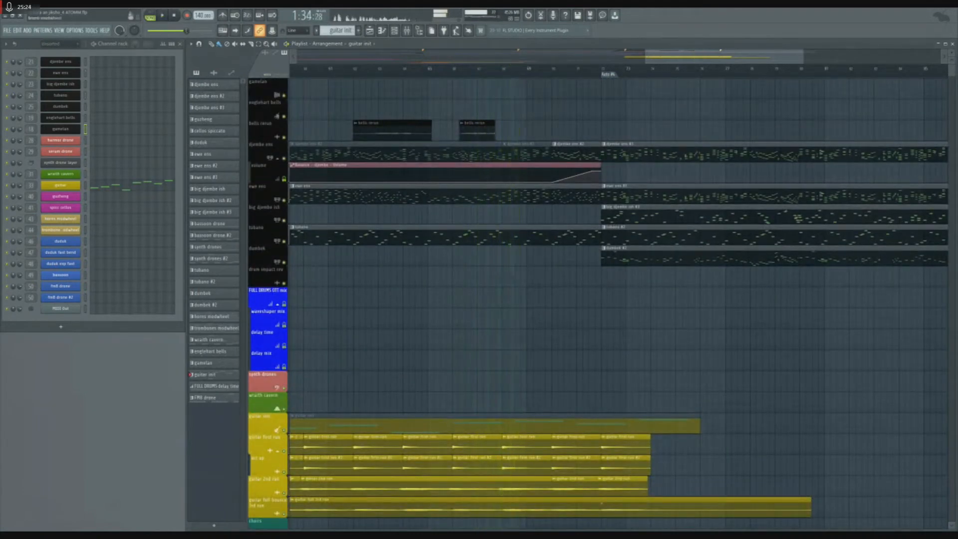
- Solo the bells audio track above djembe ens, play its clips from about 1:45, and stop playback
ctrl+click(284, 136)
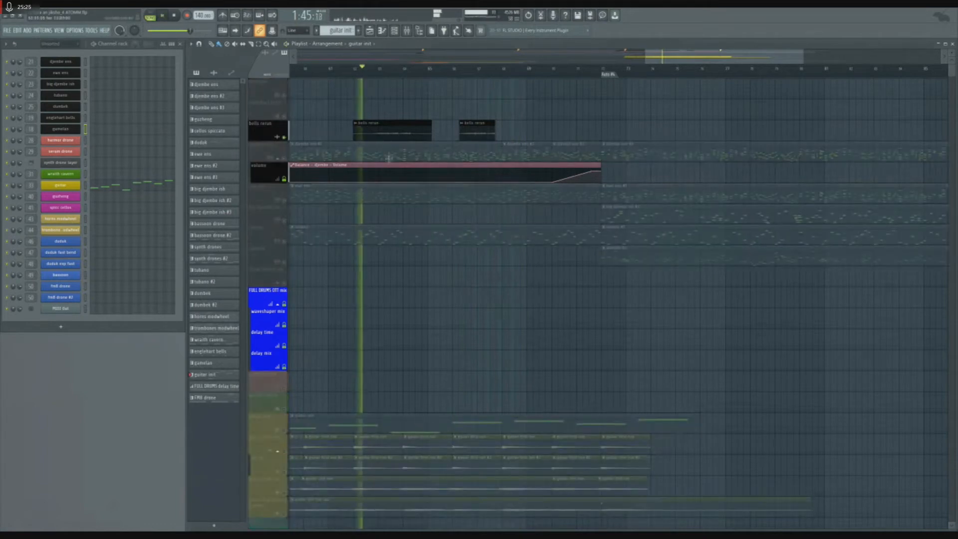
scroll(388, 158, up, 3)
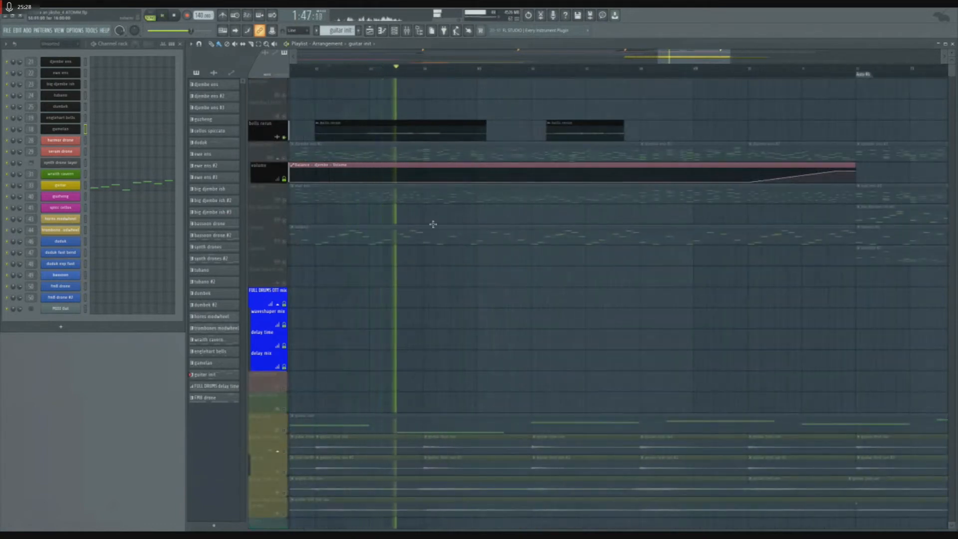
key(space)
scroll(536, 227, down, 5)
scroll(423, 136, up, 3)
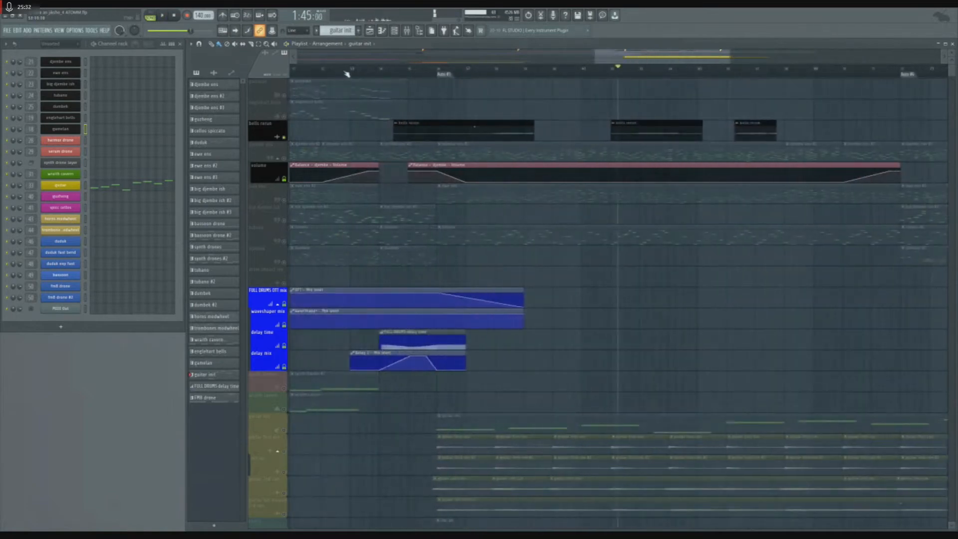
scroll(607, 181, up, 3)
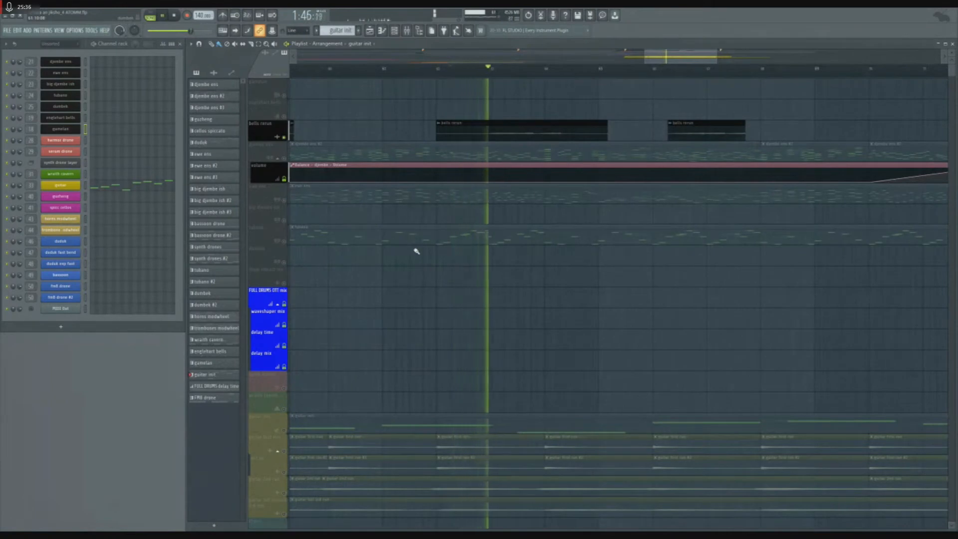
key(space)
- Solo and unsolo the djembe ens track, and examine the guitar section's layers with all tracks enabled
right_click(284, 159)
right_click(284, 159)
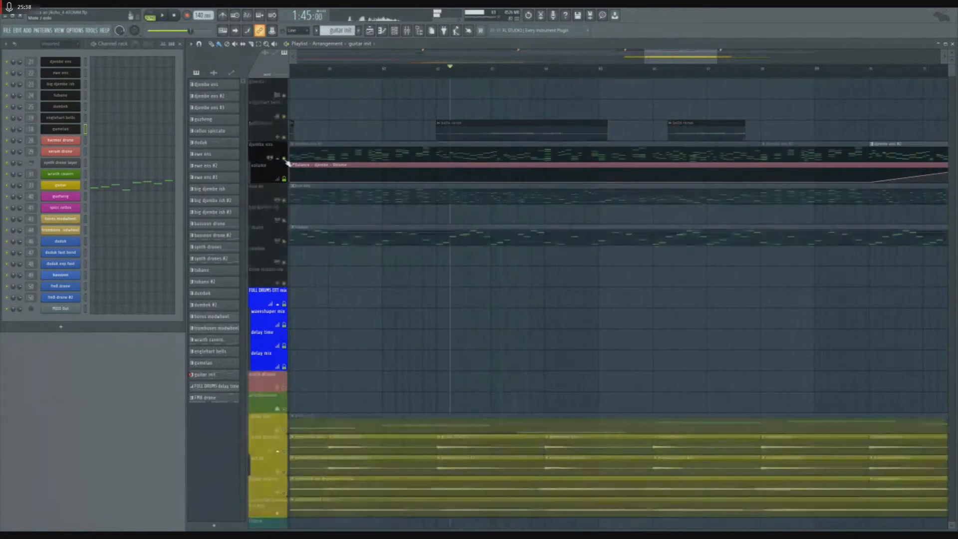
scroll(550, 191, down, 5)
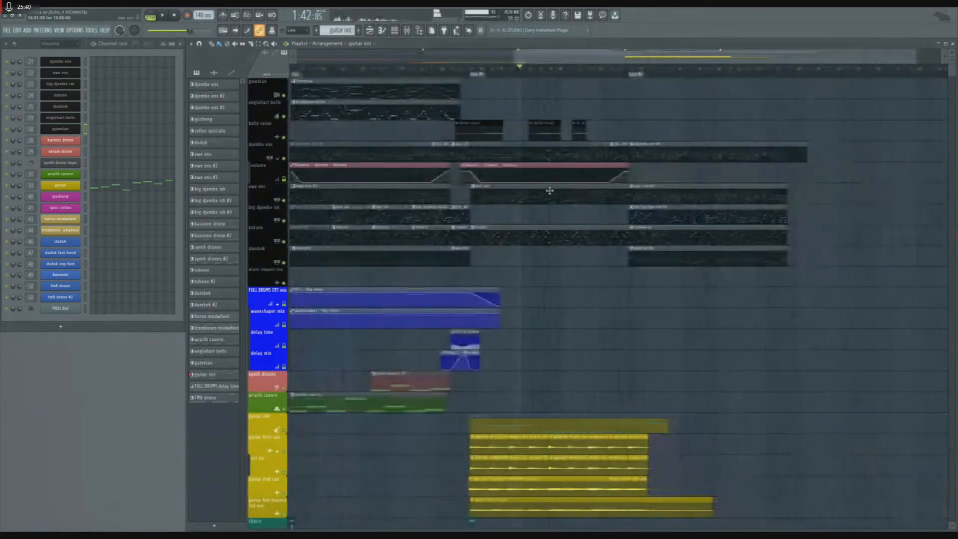
key(space)
scroll(555, 194, up, 4)
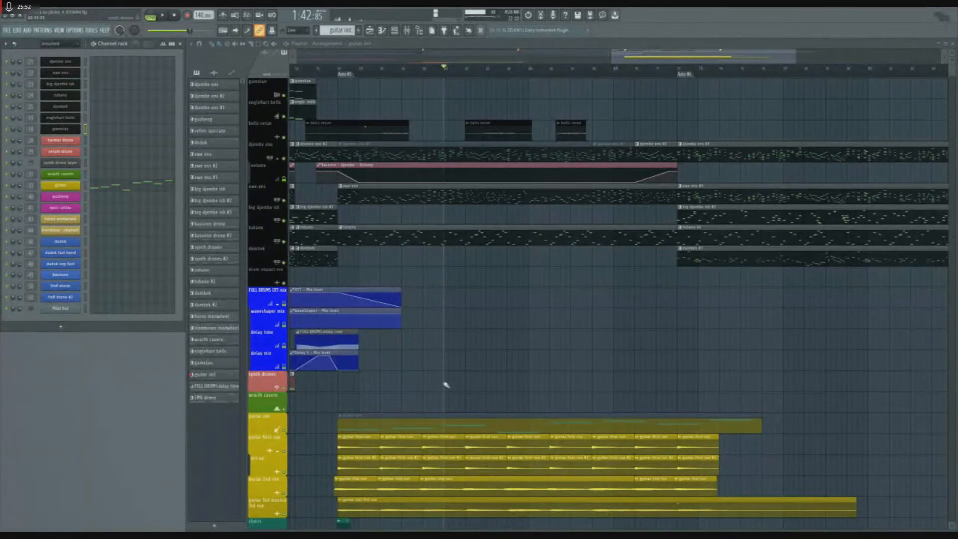
scroll(451, 385, down, 5)
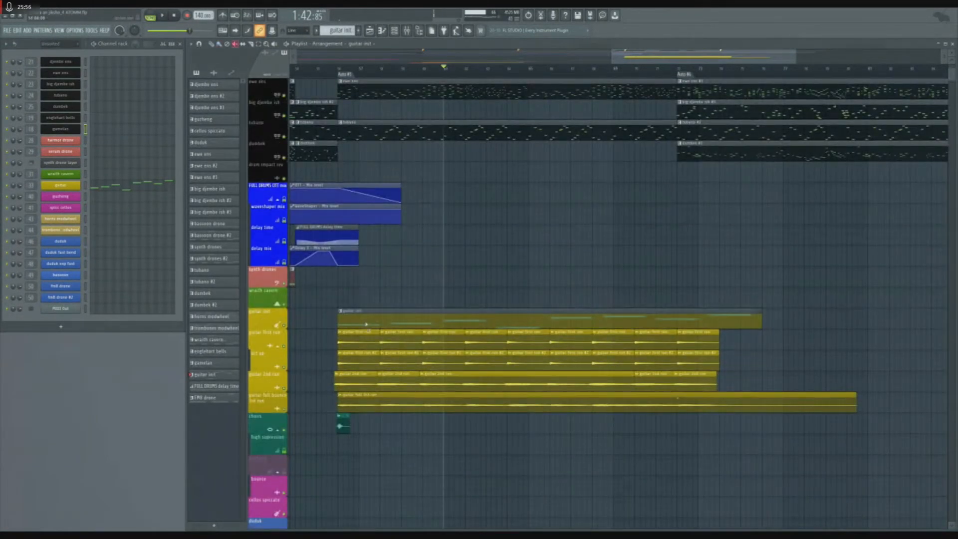
- Audition the guitar init track alone from 1:34, and inspect its guitar instrument's library browser and player view
right_click(285, 325)
key(space)
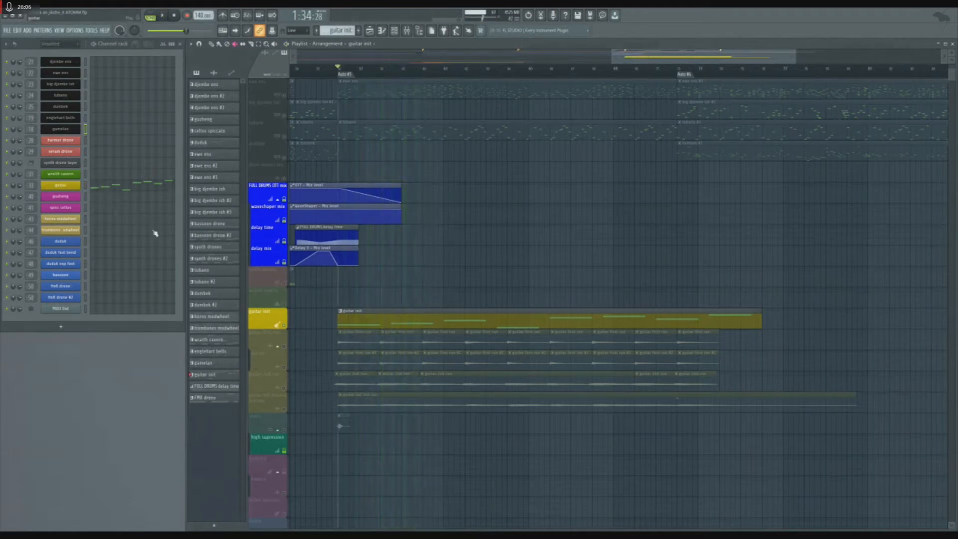
drag(229, 84, 225, 103)
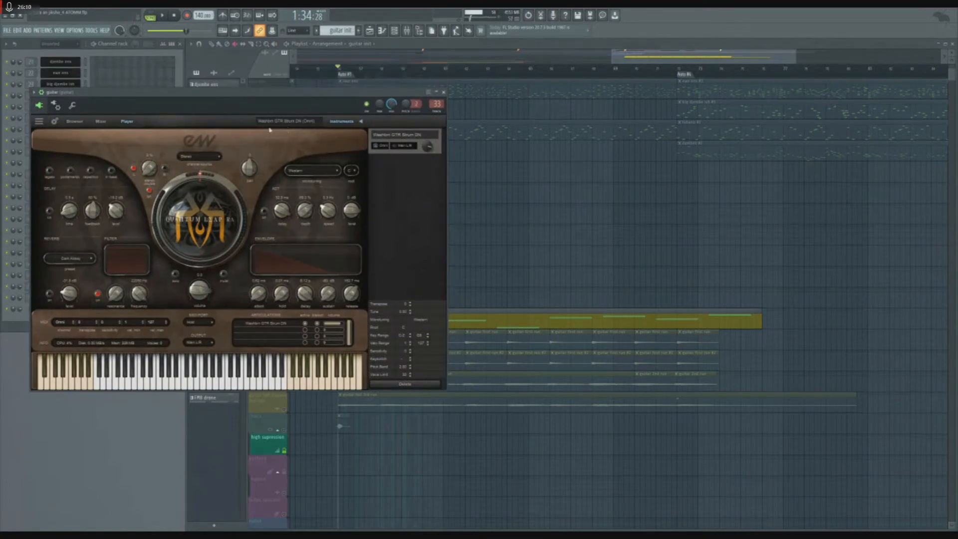
click(74, 121)
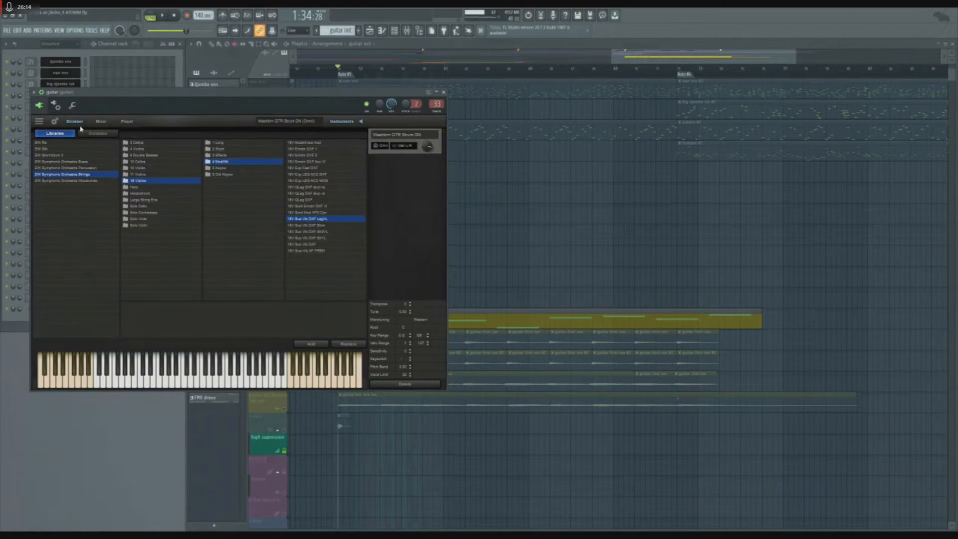
click(124, 121)
key(Escape)
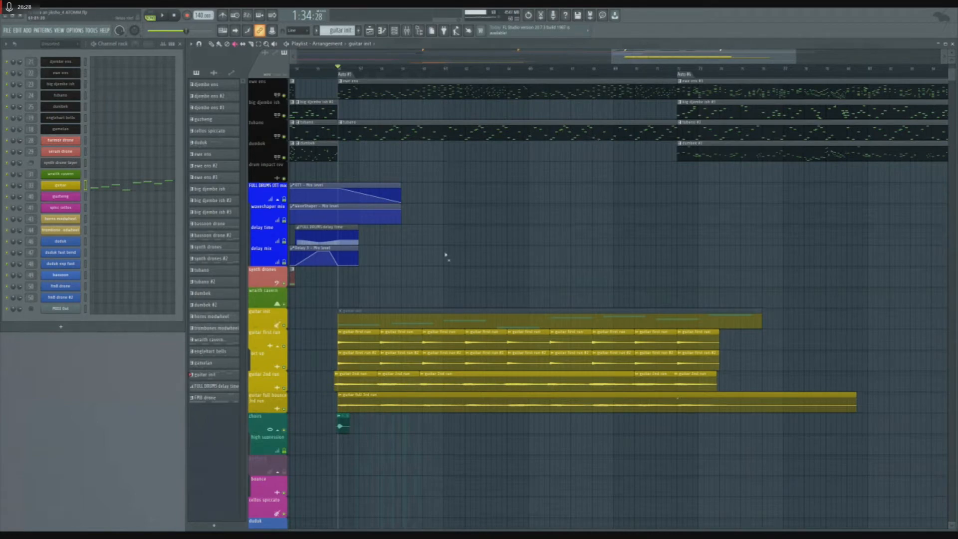
- Locate the horns and trombones section in the arrangement, and play the horns modwheel track soloed from its start
scroll(522, 261, down, 3)
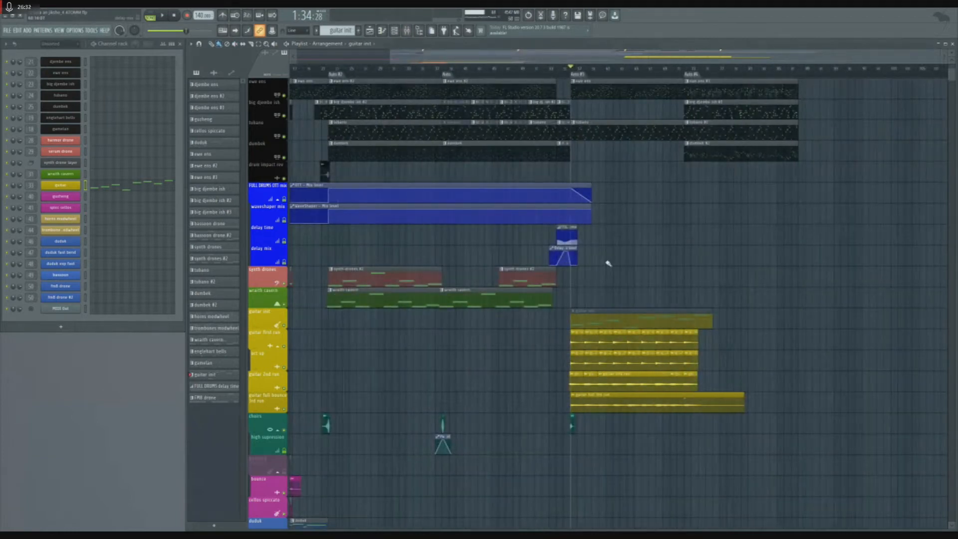
scroll(678, 269, up, 2)
scroll(678, 268, down, 5)
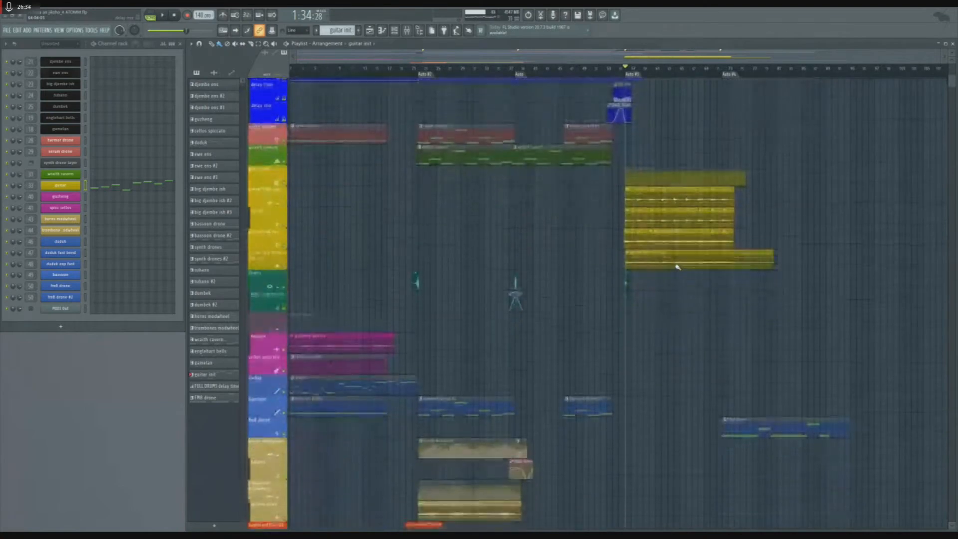
scroll(677, 266, down, 1)
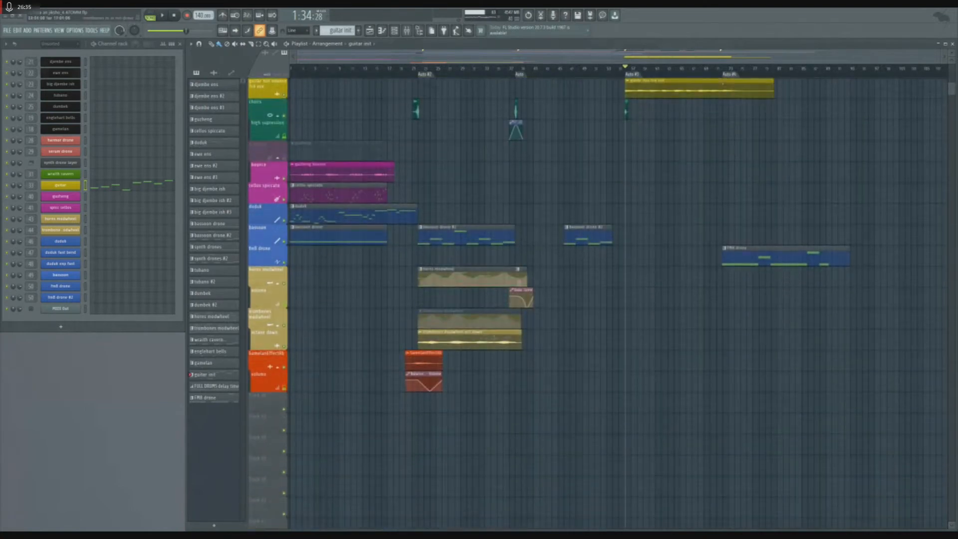
scroll(414, 352, up, 5)
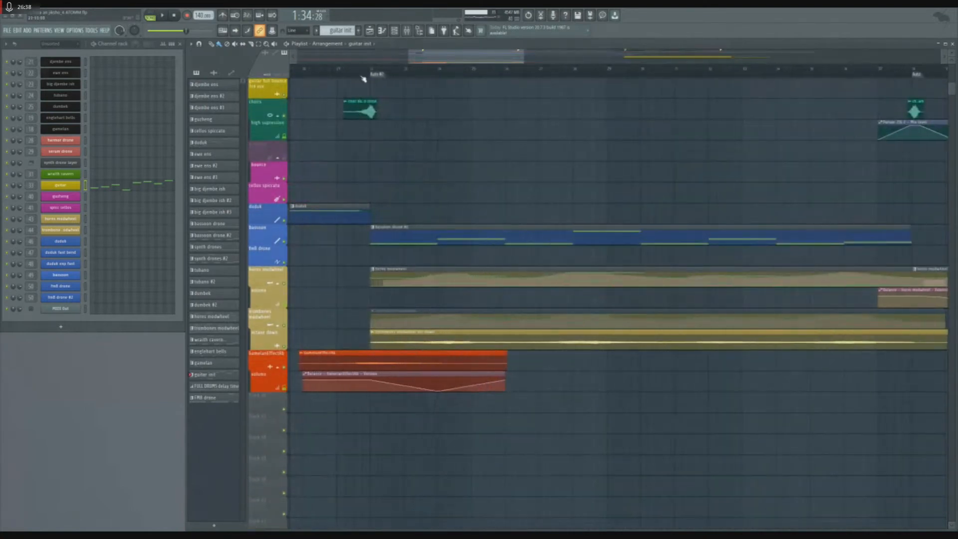
right_click(285, 284)
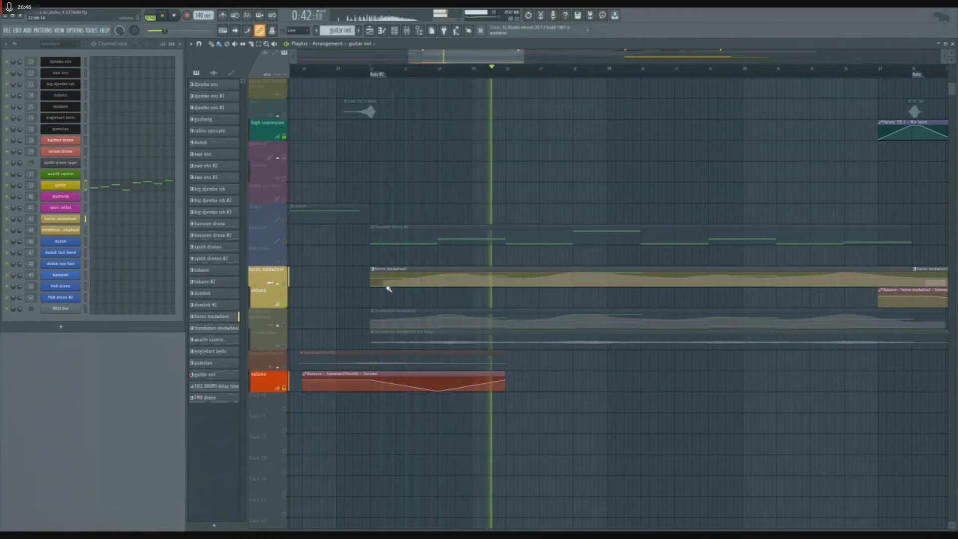
- Stop the horns playback, and solo and play the trombones' octave down track from 0:36
key(space)
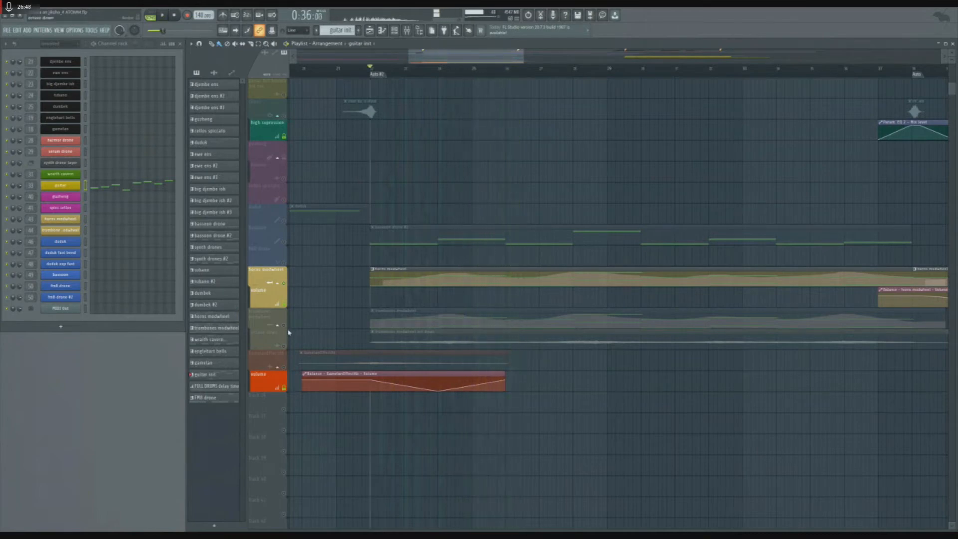
click(289, 345)
key(space)
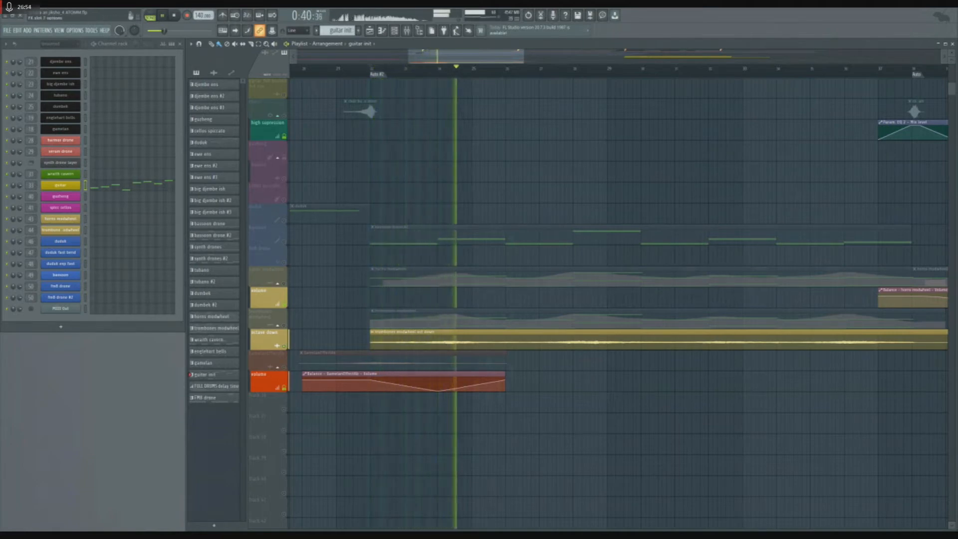
- Play the horns modwheel and octave down tracks together from 0:36, and stop playback with all tracks enabled again
click(288, 284)
key(space)
key(space)
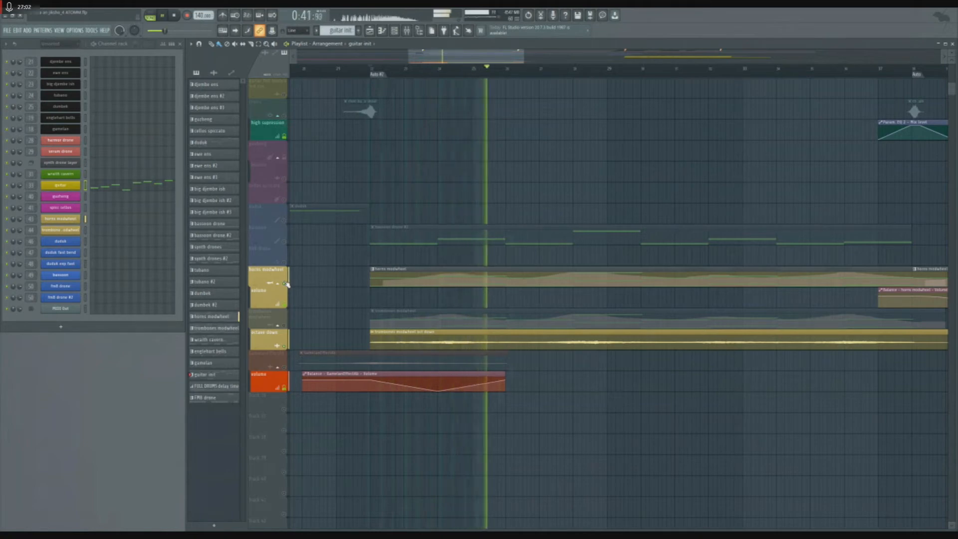
right_click(285, 284)
right_click(285, 284)
key(space)
- Save the project, and look over the arrangement's layers from the drums down to the horns and trombones
scroll(349, 312, up, 3)
key(ctrl+s)
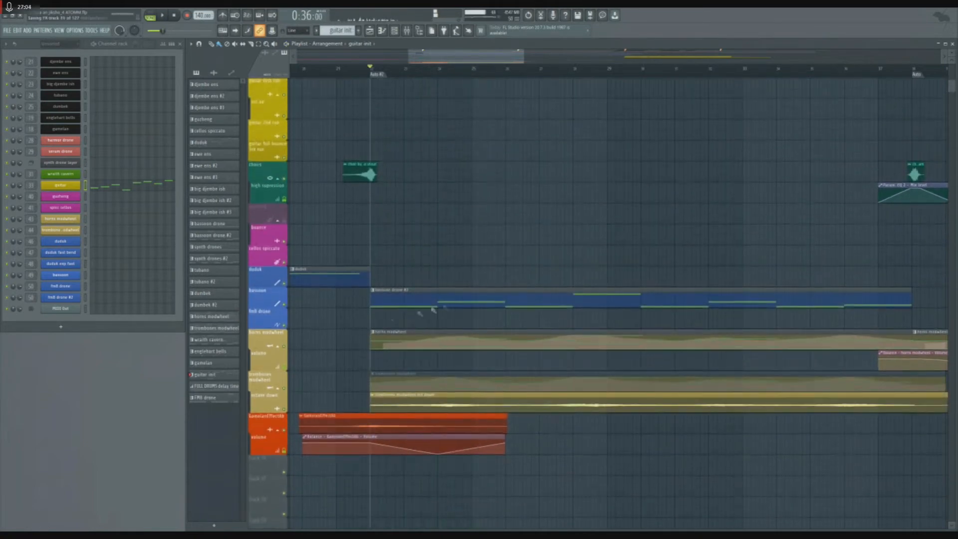
scroll(458, 306, down, 4)
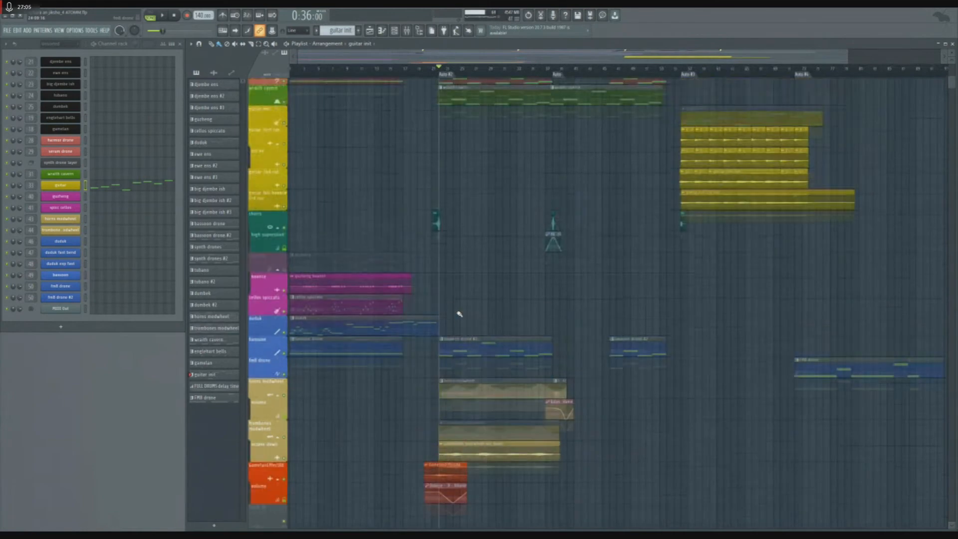
scroll(456, 317, up, 6)
scroll(459, 322, up, 8)
scroll(458, 322, down, 5)
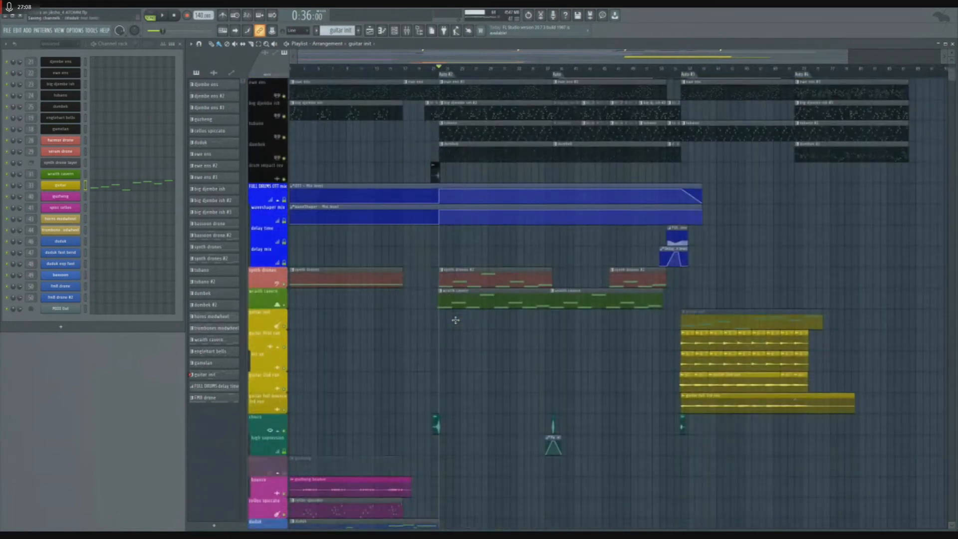
scroll(458, 323, up, 3)
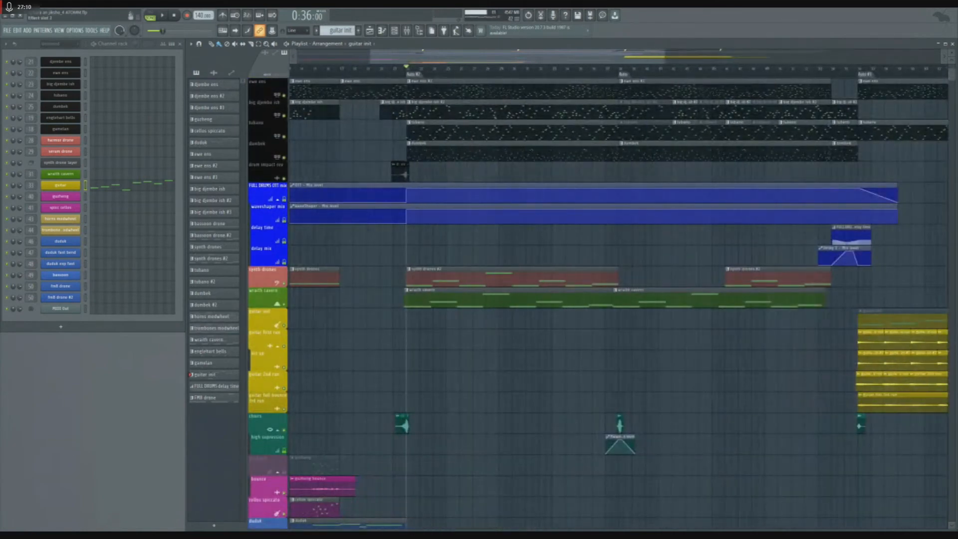
scroll(620, 236, down, 6)
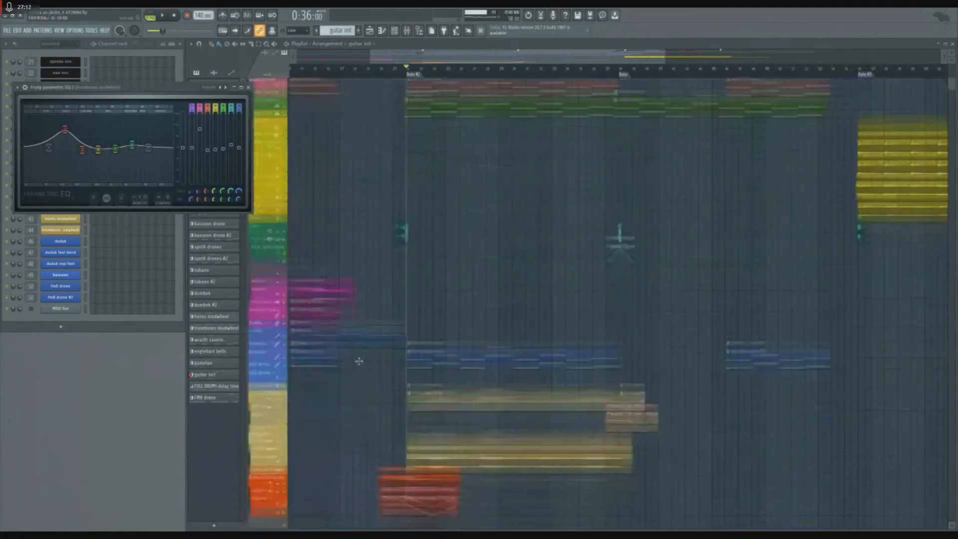
- Audition the trombones' octave down track alone from 0:36 while examining its Fruity Parametric EQ 2 curve
click(274, 345)
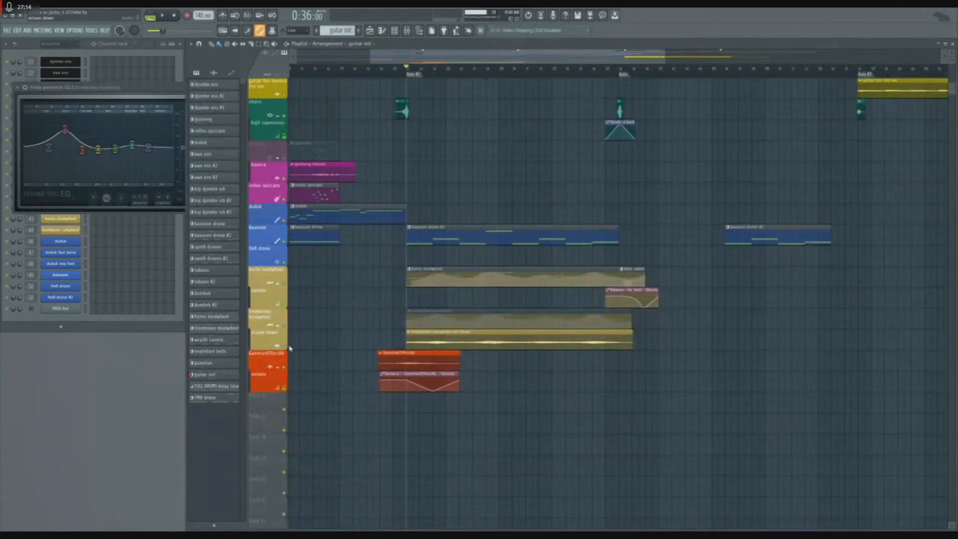
right_click(285, 346)
key(space)
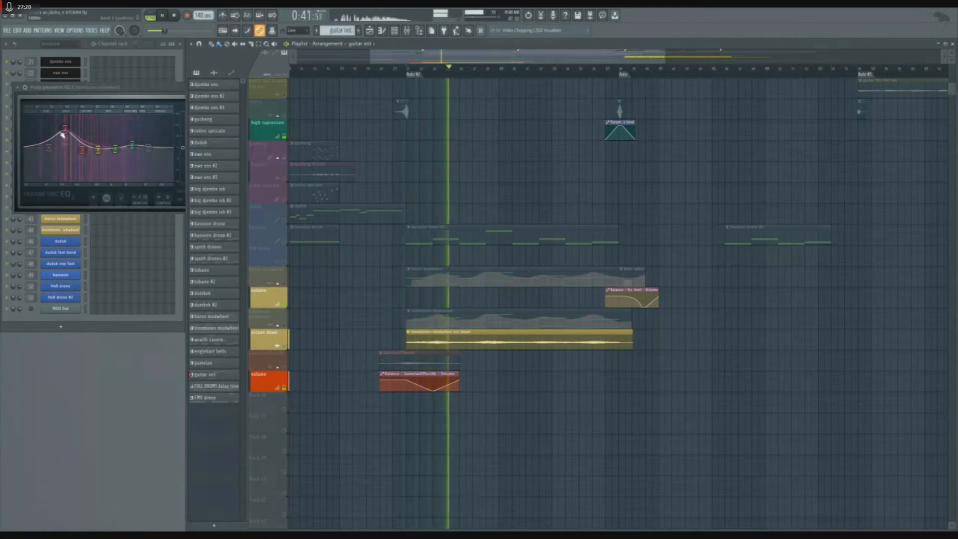
key(space)
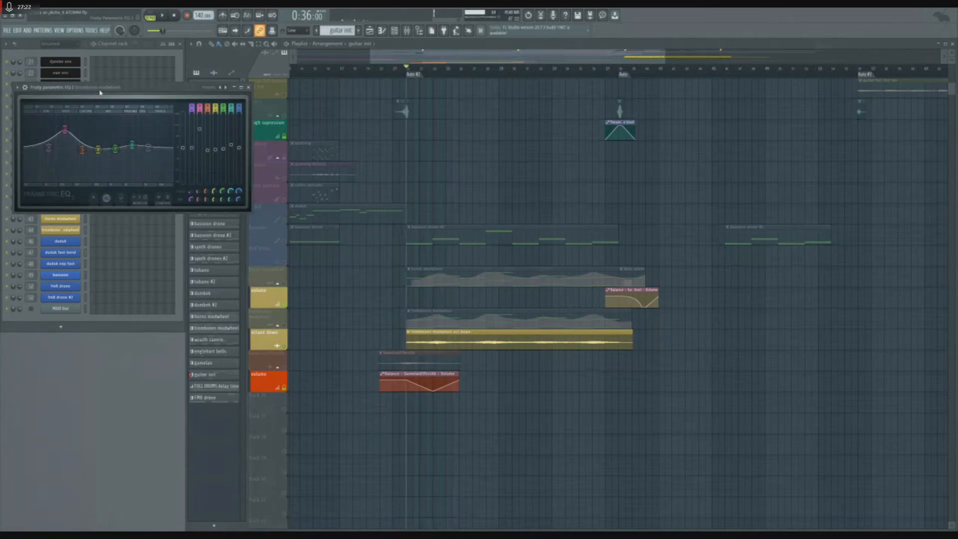
- Try cutting the boosted low band fully in the trombones' parametric EQ during playback, and undo the cut
drag(100, 92, 112, 149)
key(space)
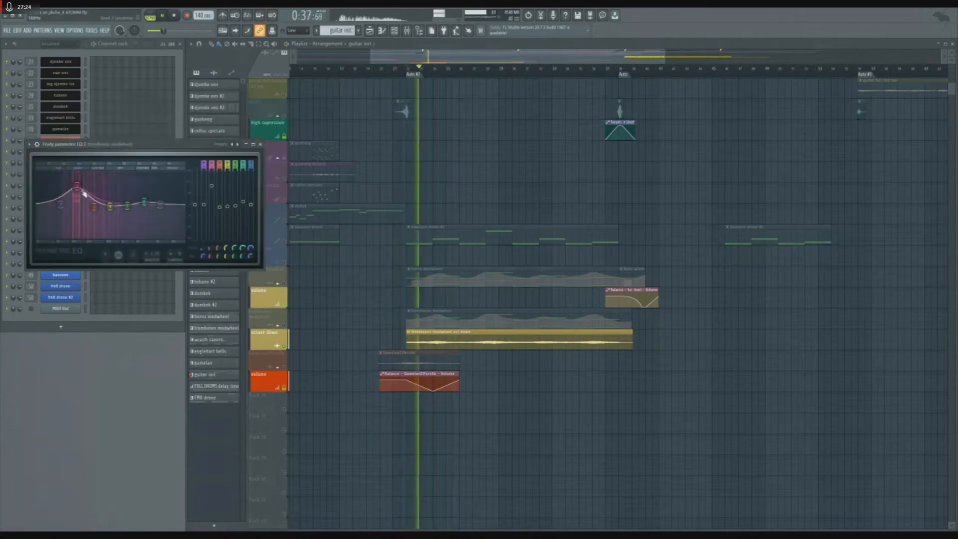
drag(77, 186, 71, 245)
key(space)
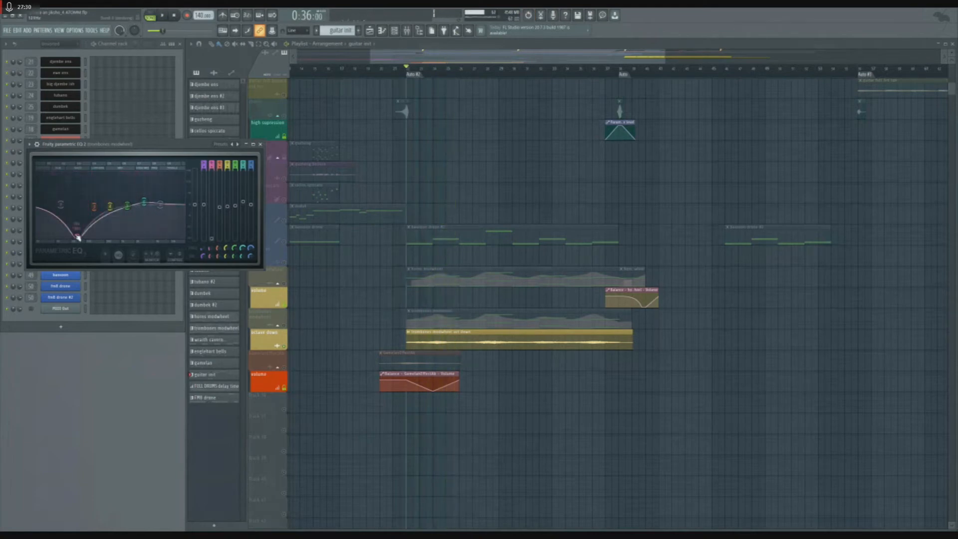
key(ctrl+z)
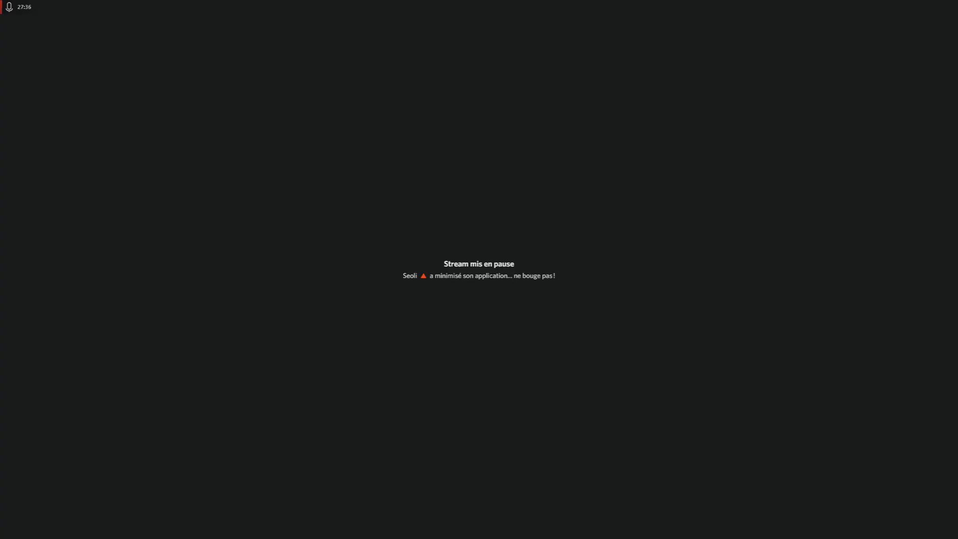
key(ctrl+z)
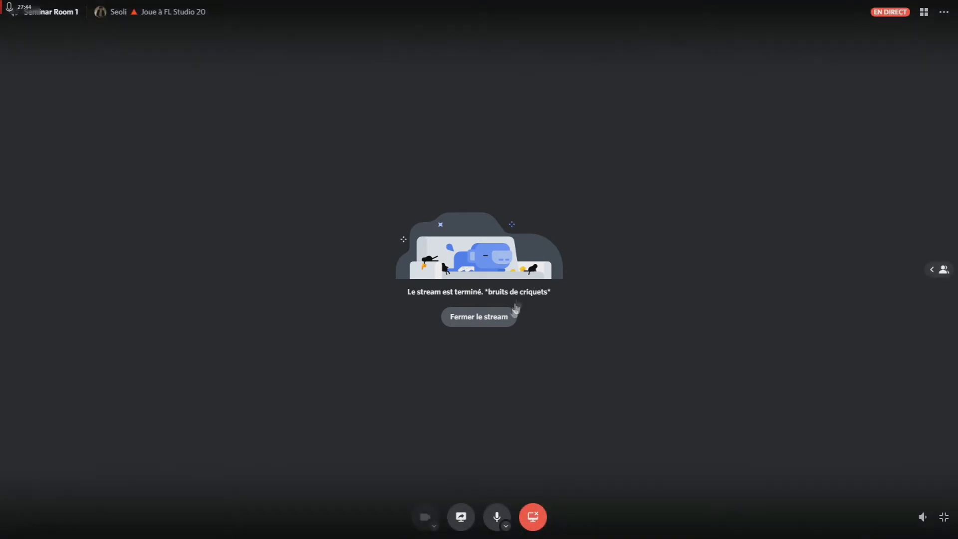
- Close the ended stream
click(495, 324)
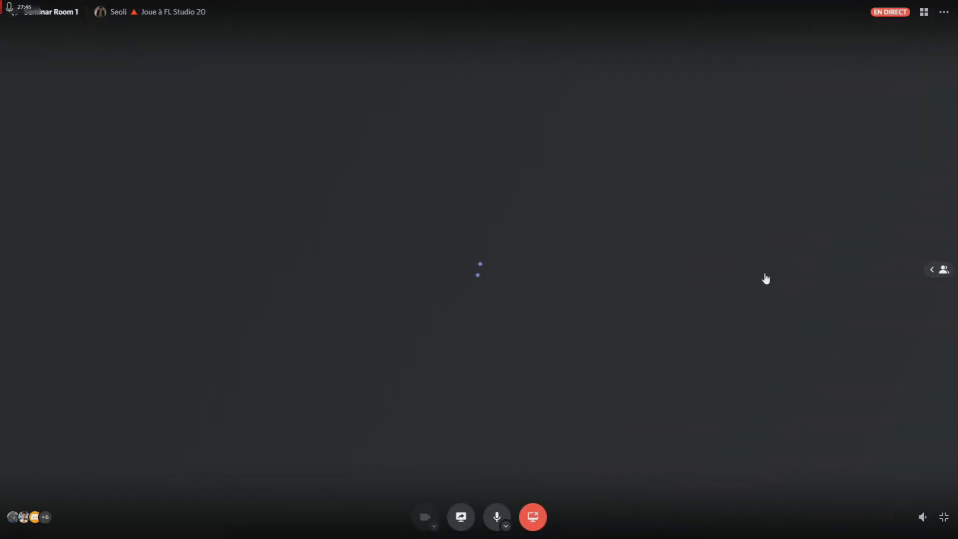
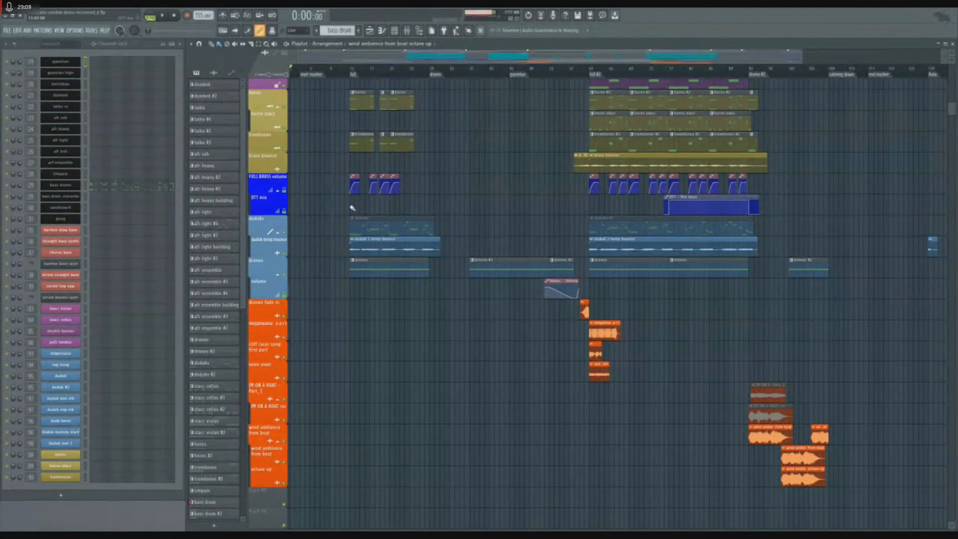
- Look through the whole arrangement, from the percussion and bass tracks down to the wind ambience clips
scroll(350, 215, up, 10)
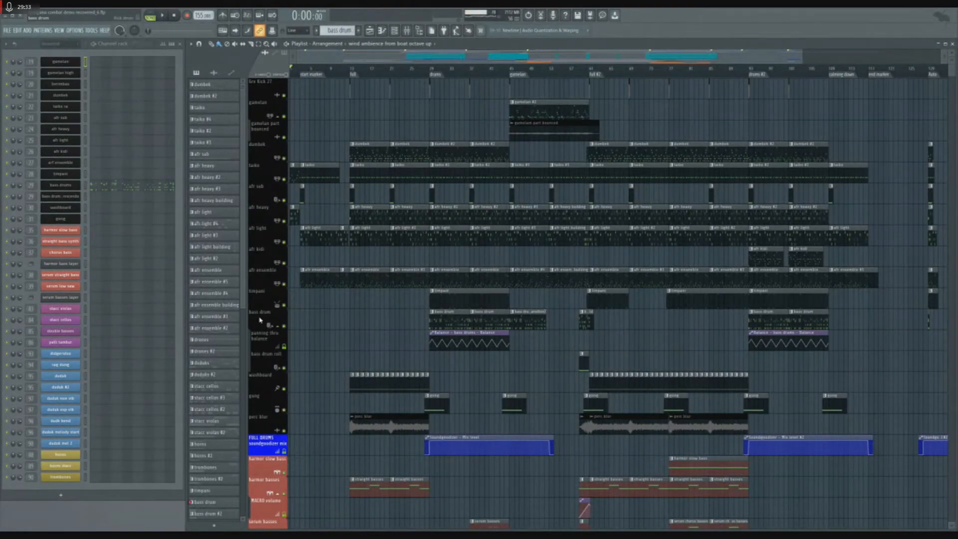
scroll(320, 297, down, 10)
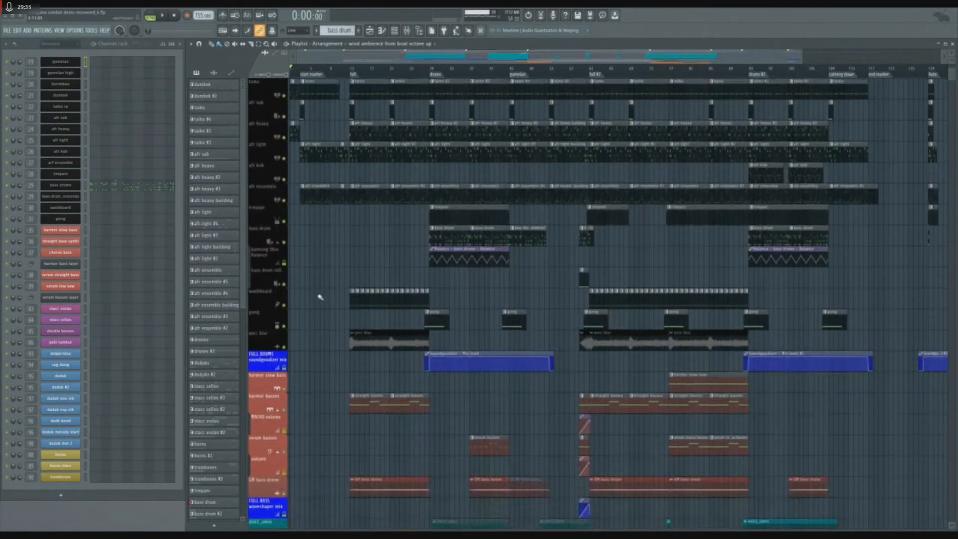
scroll(321, 298, down, 15)
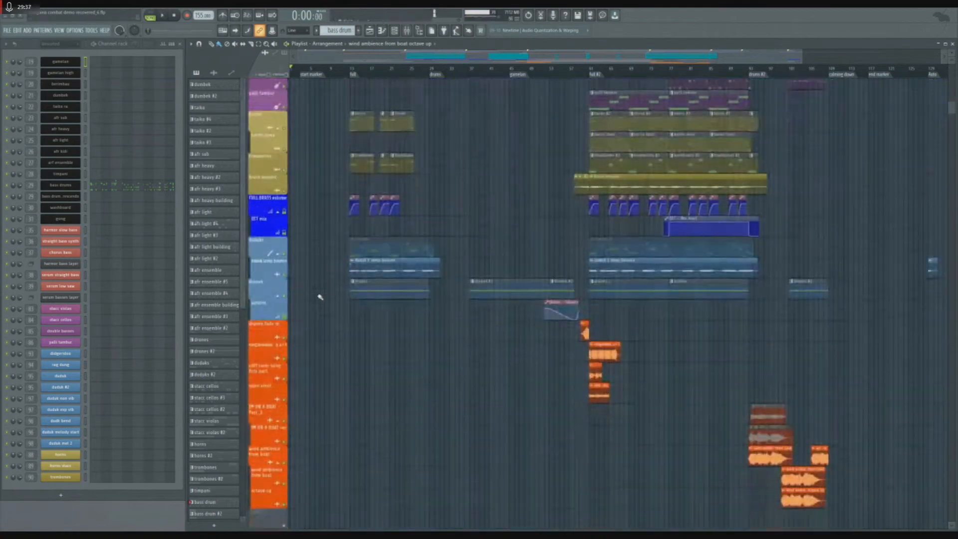
scroll(321, 297, up, 2)
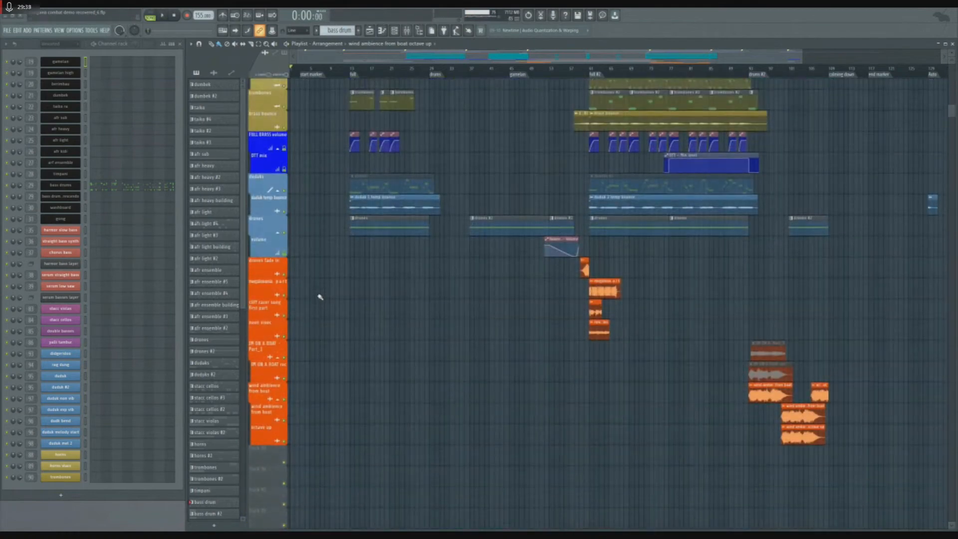
scroll(321, 297, up, 20)
scroll(320, 297, down, 18)
click(278, 333)
click(278, 288)
click(278, 243)
scroll(330, 292, down, 10)
scroll(332, 294, down, 5)
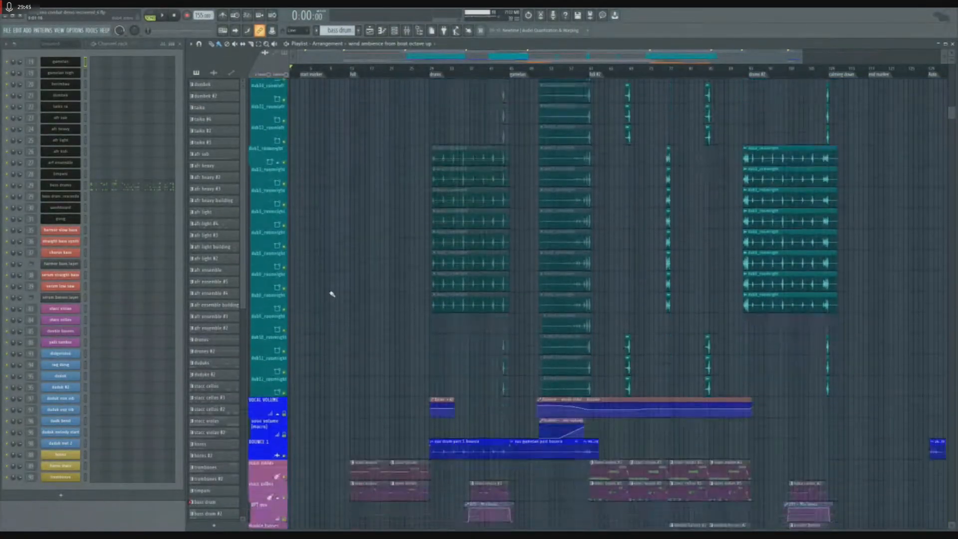
- Examine the stacked dub vocal recordings and the vocal volume automation and bounce tracks below them
scroll(332, 294, up, 6)
scroll(332, 294, down, 4)
scroll(332, 295, up, 10)
scroll(332, 295, down, 10)
scroll(332, 294, down, 5)
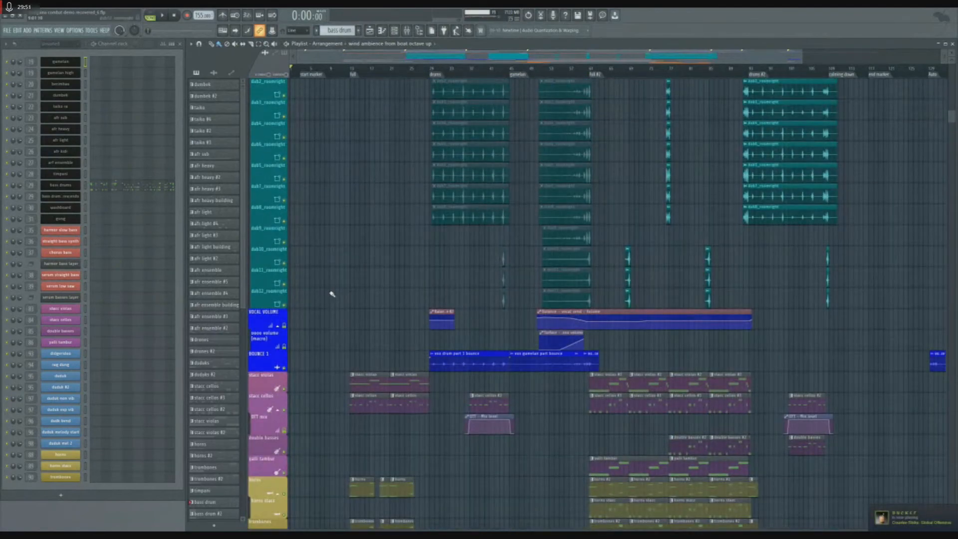
- Solo the BOUNCE 1 track and listen to its vocals from the drums marker
scroll(464, 335, up, 4)
click(348, 71)
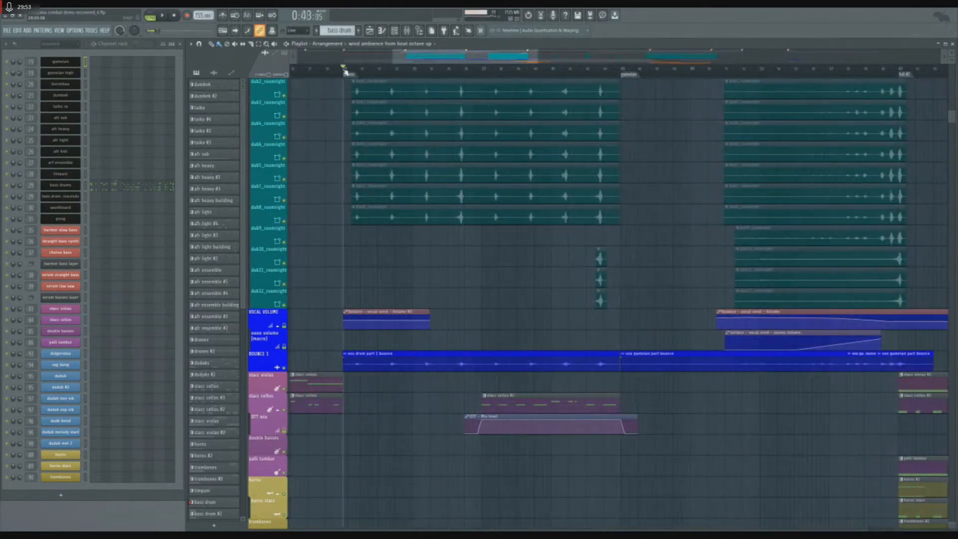
scroll(362, 210, up, 2)
ctrl+click(286, 368)
key(space)
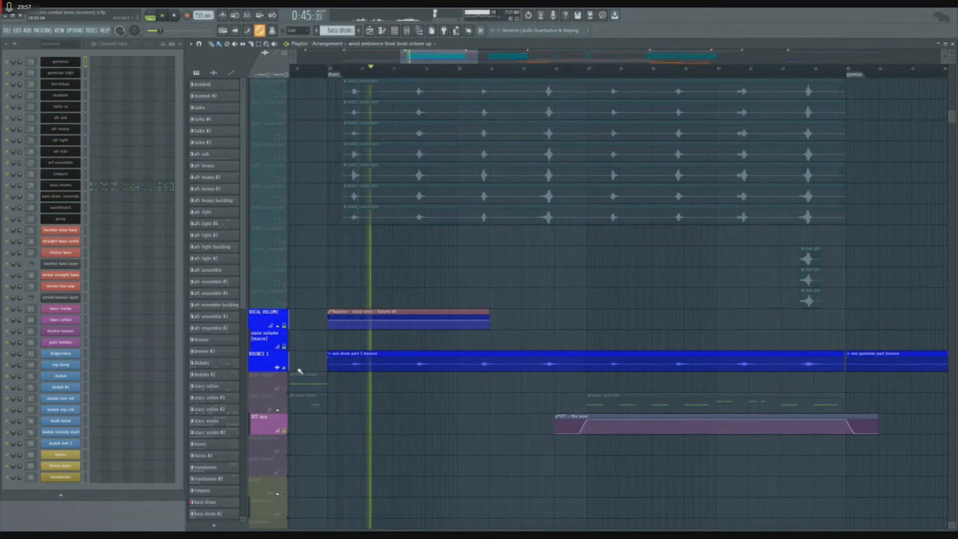
scroll(304, 366, down, 5)
scroll(550, 342, up, 2)
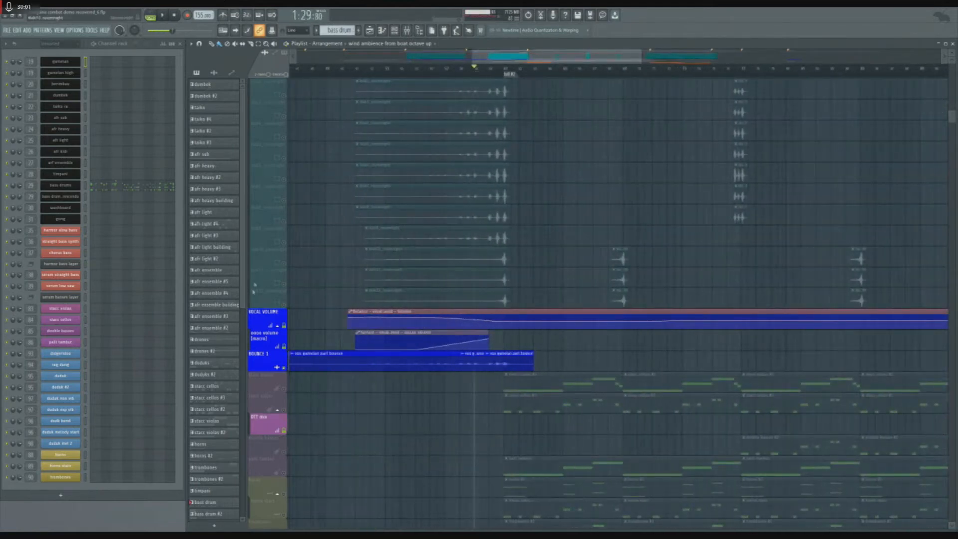
- Turn the track solo off and play the complete arrangement from the full marker
ctrl+click(285, 283)
ctrl+click(286, 283)
scroll(539, 270, down, 5)
scroll(449, 249, up, 4)
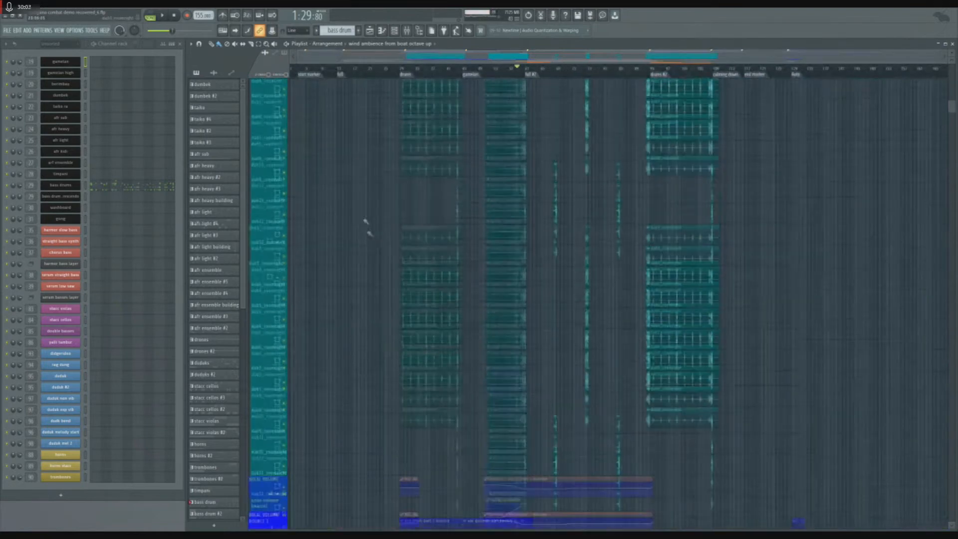
click(342, 74)
key(space)
scroll(370, 200, up, 10)
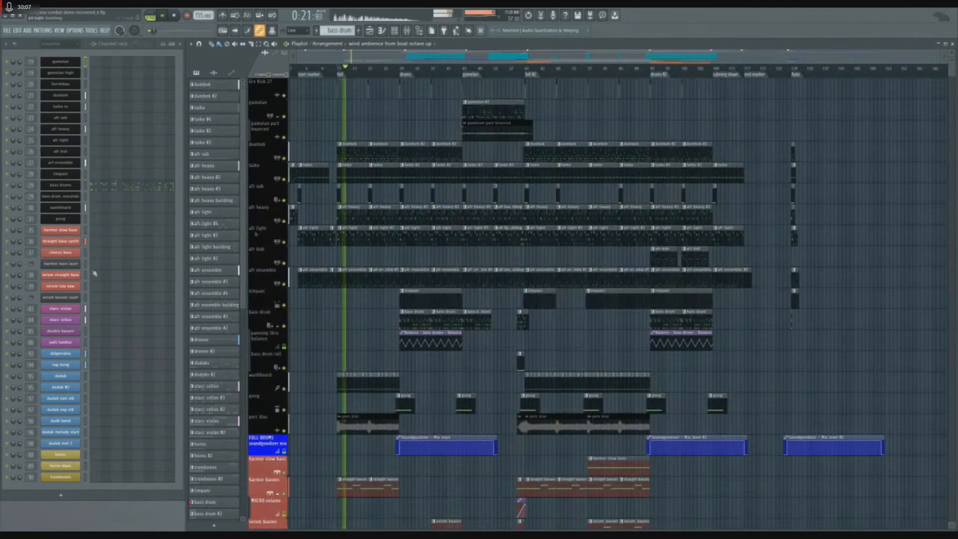
key(space)
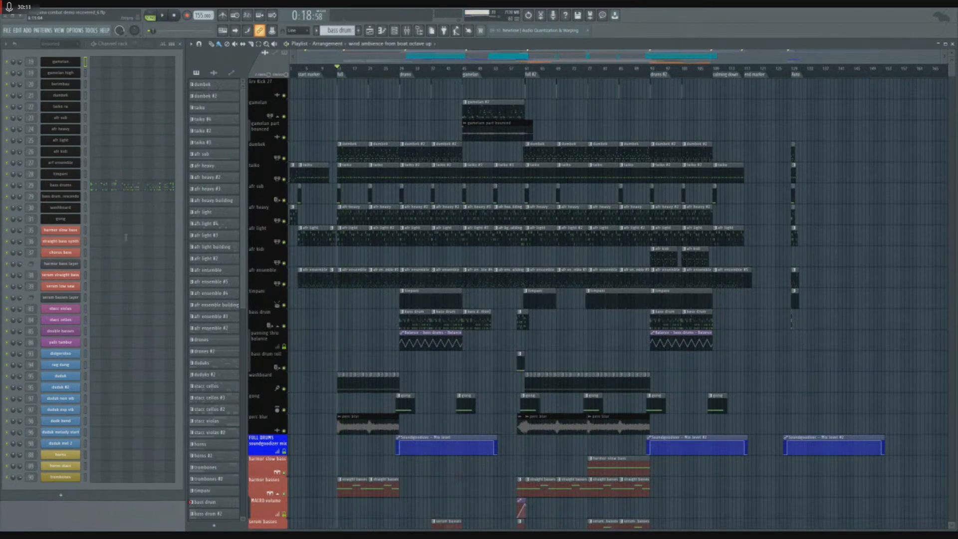
- Save the project and raise the limiter's gain to +2.65 dB while the song plays
key(ctrl+s)
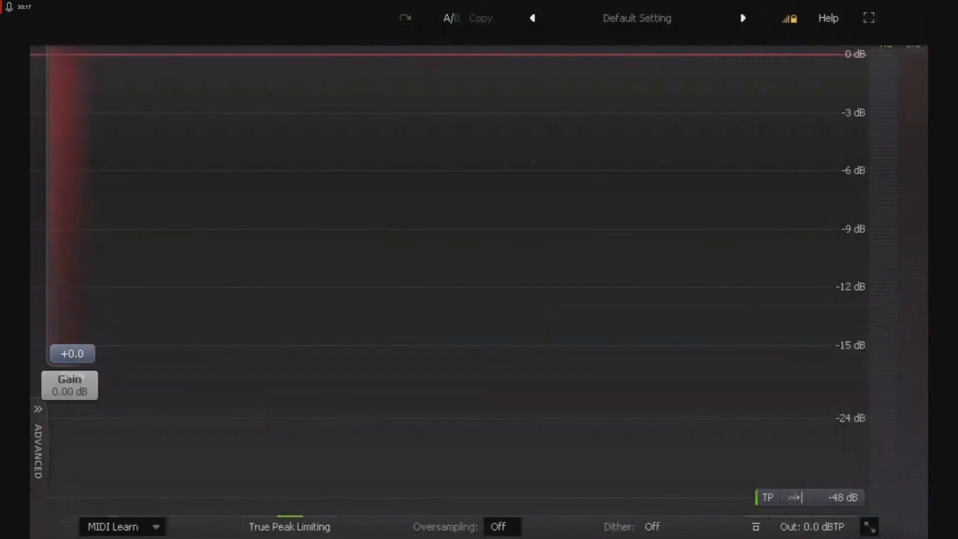
drag(72, 355, 72, 323)
key(space)
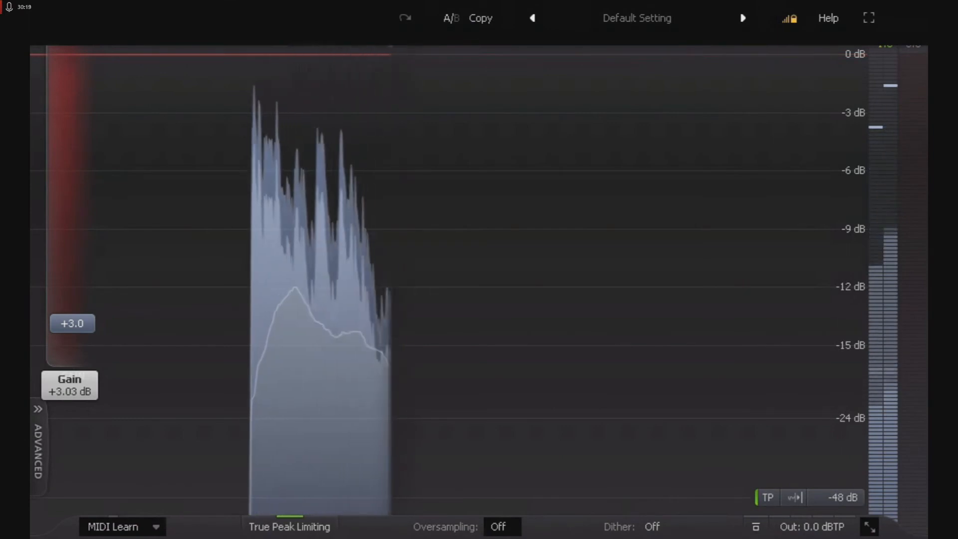
drag(72, 323, 73, 327)
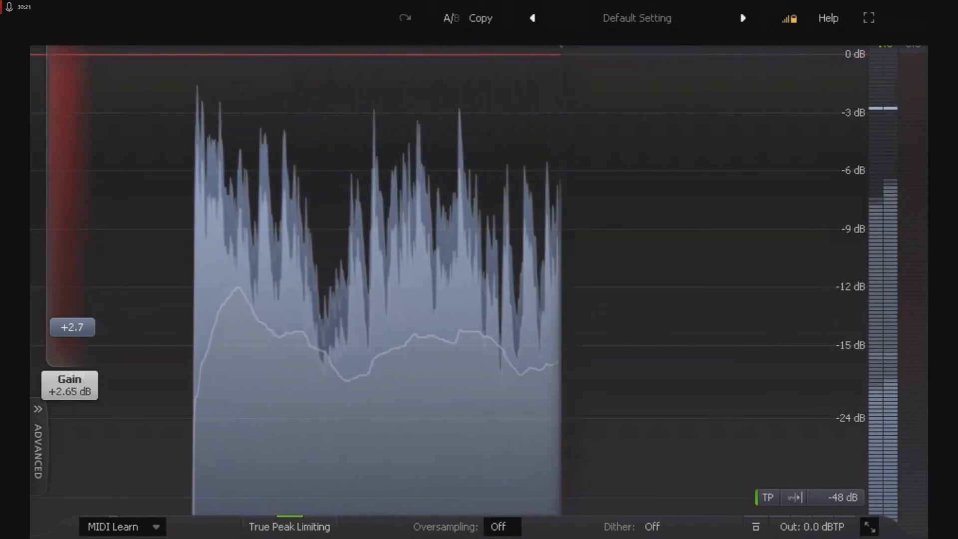
key(Escape)
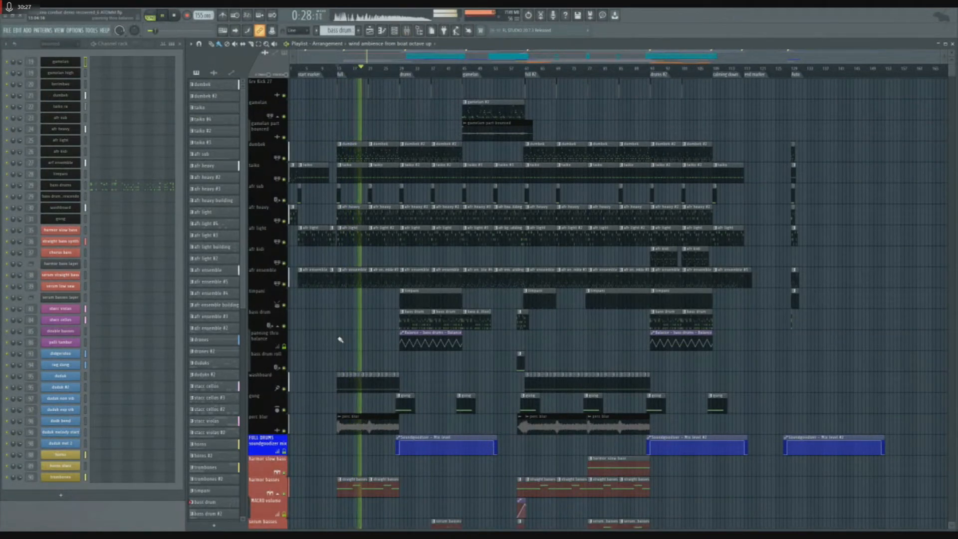
- Stop playback and examine the dub vocal, bounce, string and brass tracks across the arrangement
scroll(340, 340, up, 3)
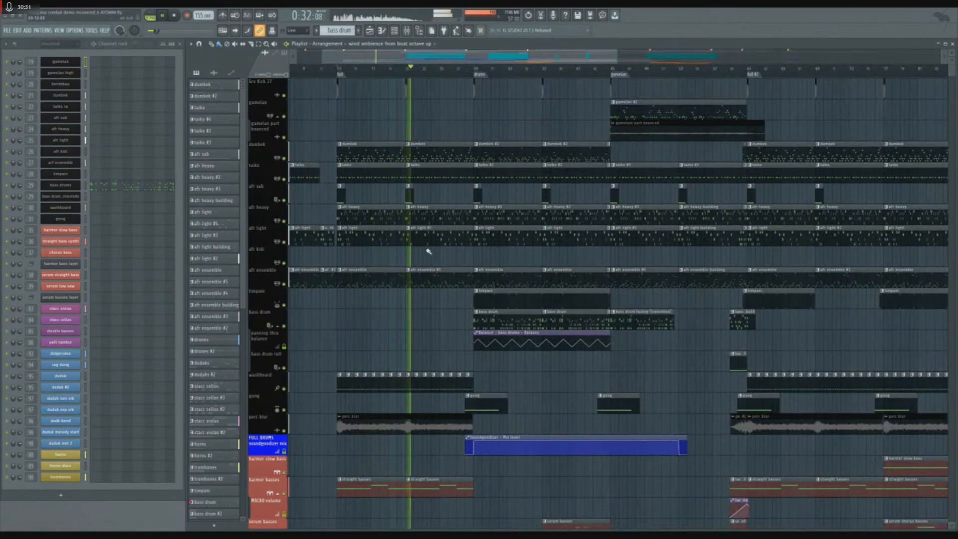
key(space)
scroll(382, 284, down, 8)
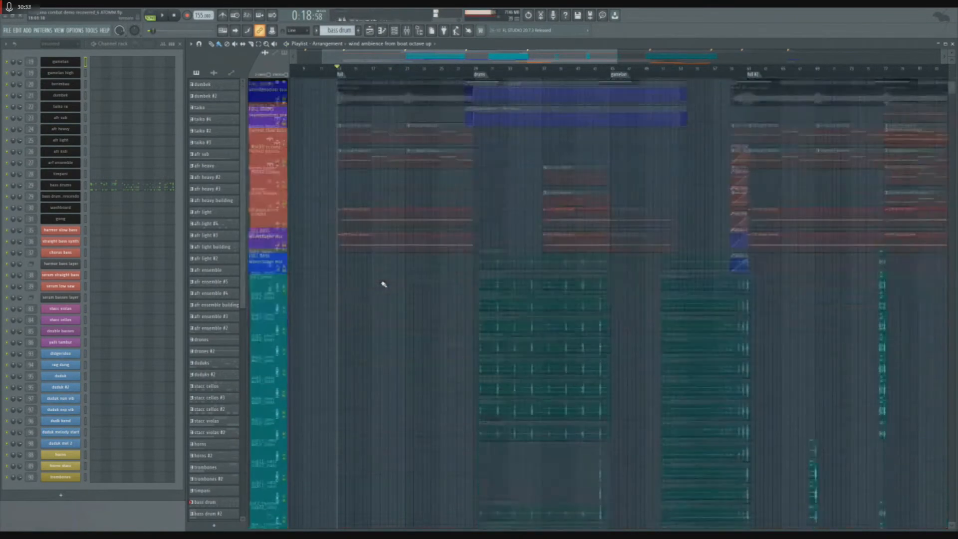
scroll(384, 284, down, 10)
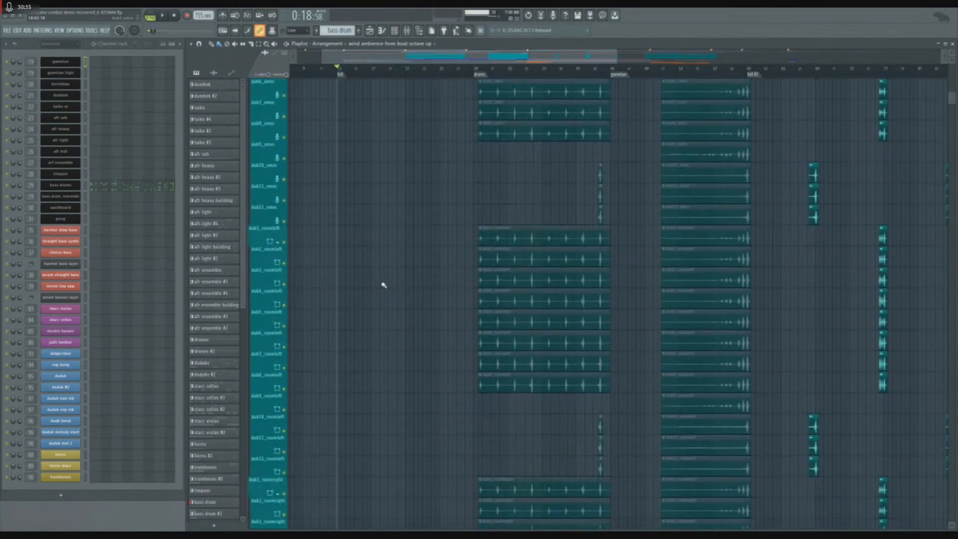
scroll(383, 285, down, 14)
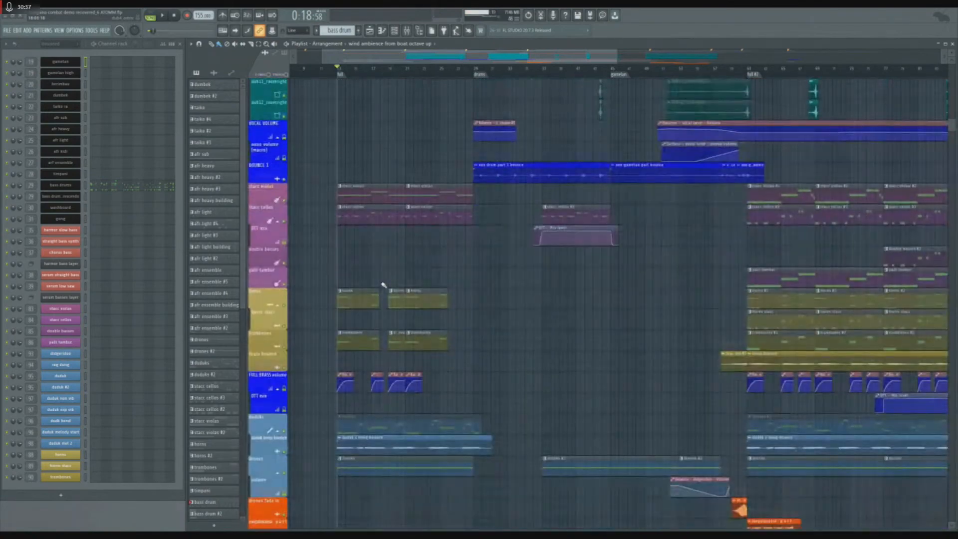
scroll(383, 285, up, 12)
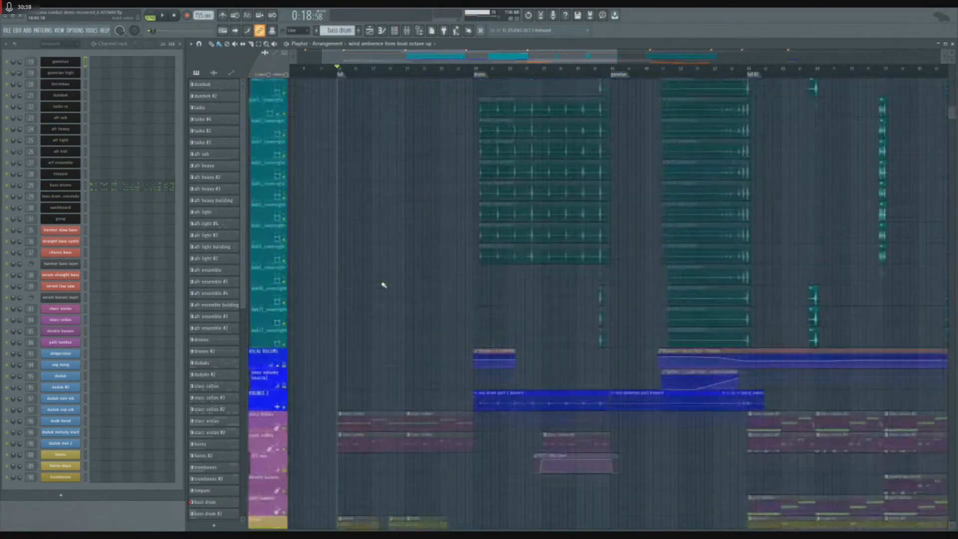
scroll(383, 285, up, 6)
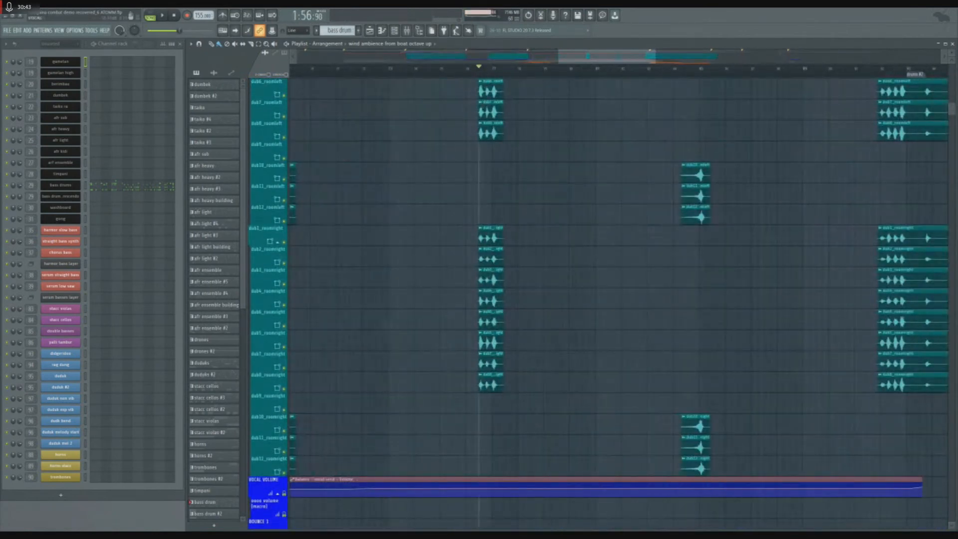
- Play the short dub vocal passage from 1:56:90 in the full mix and inspect its stacked omni clips
key(space)
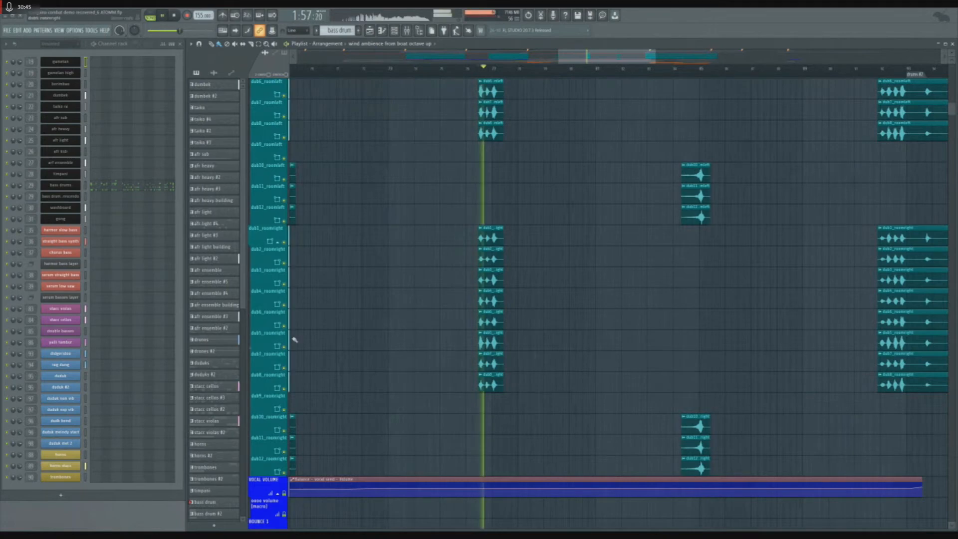
scroll(412, 323, up, 2)
scroll(412, 323, up, 4)
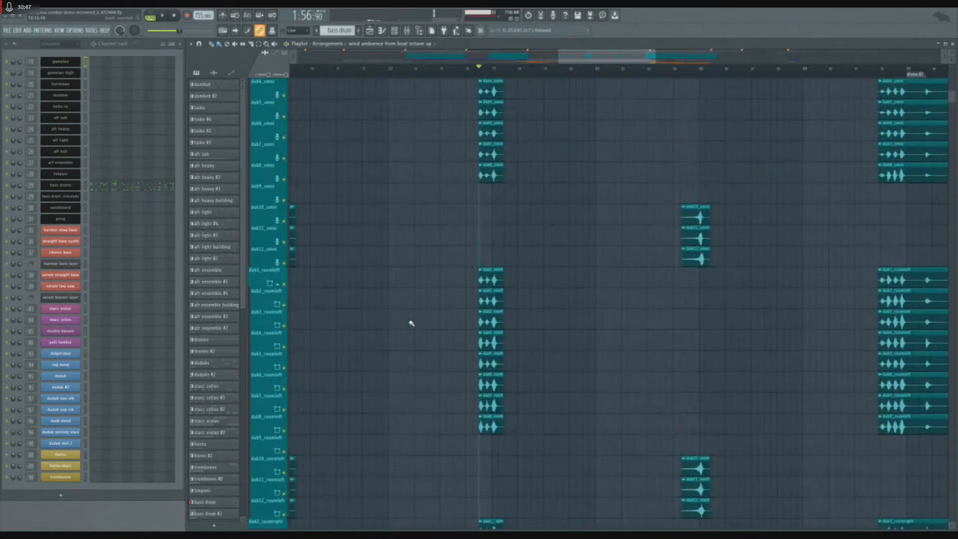
scroll(412, 323, up, 6)
drag(463, 267, 460, 320)
scroll(502, 320, down, 2)
scroll(502, 355, up, 5)
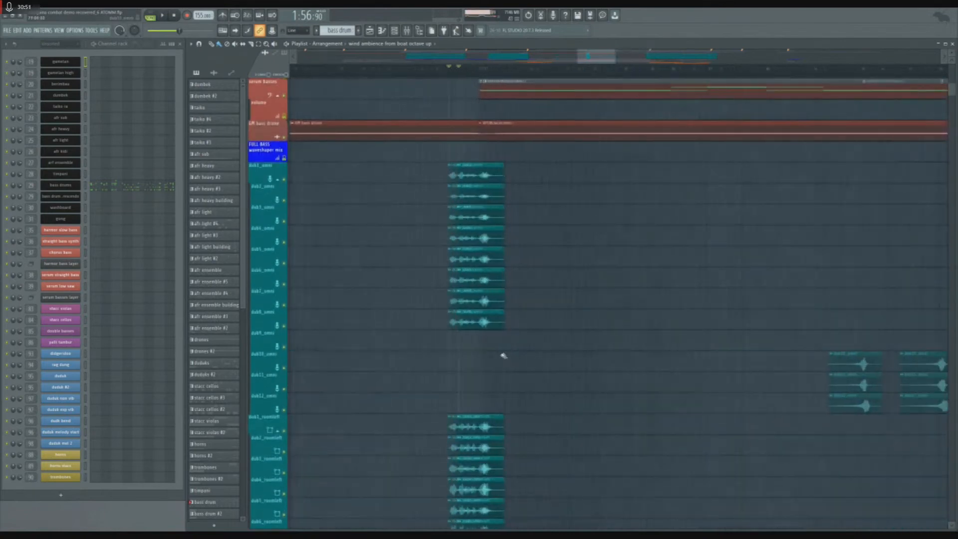
- Solo the dub8_omni track and play its vocal clip
right_click(284, 326)
key(space)
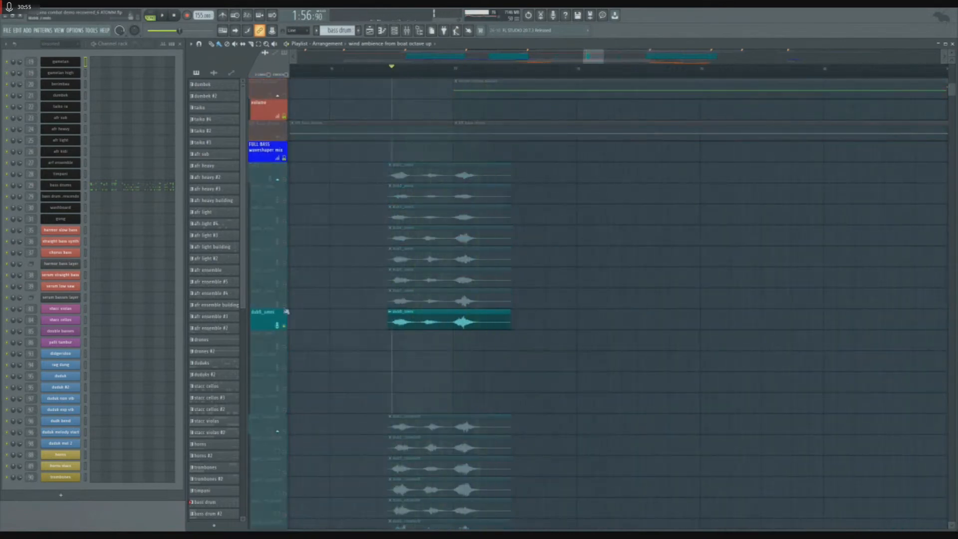
key(space)
- Unmute dub1_omni through dub7_omni and play them together with dub8_omni
click(285, 285)
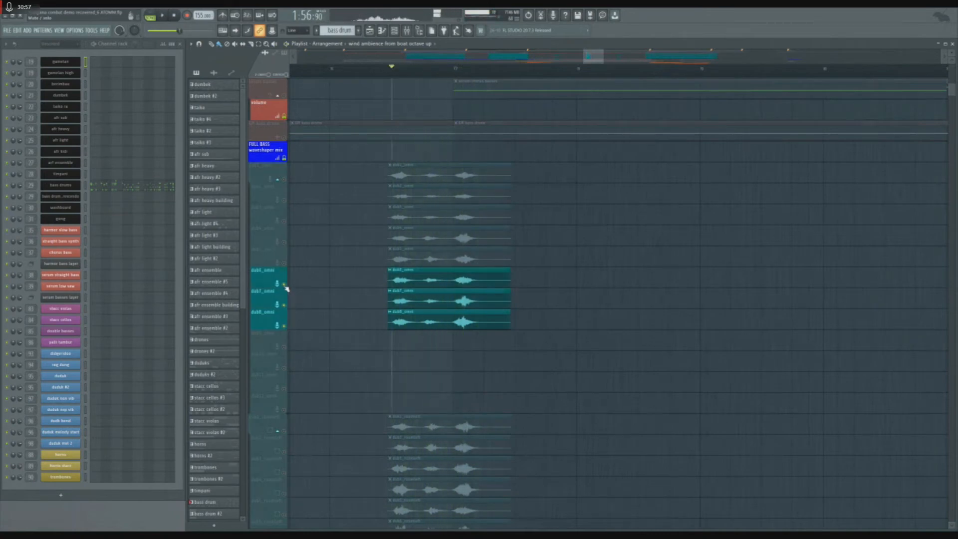
click(285, 263)
click(285, 243)
click(284, 221)
click(284, 200)
click(285, 179)
key(space)
scroll(364, 278, down, 3)
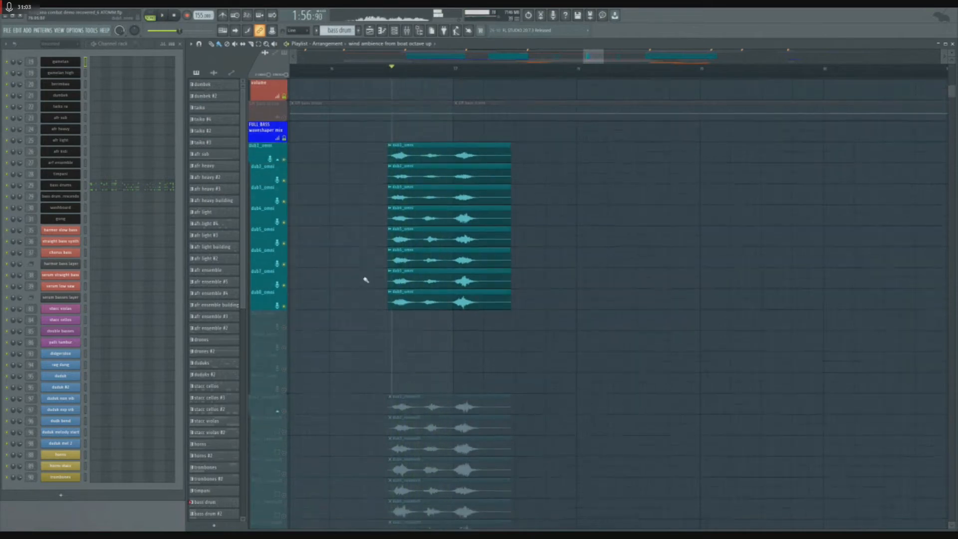
scroll(364, 278, down, 1)
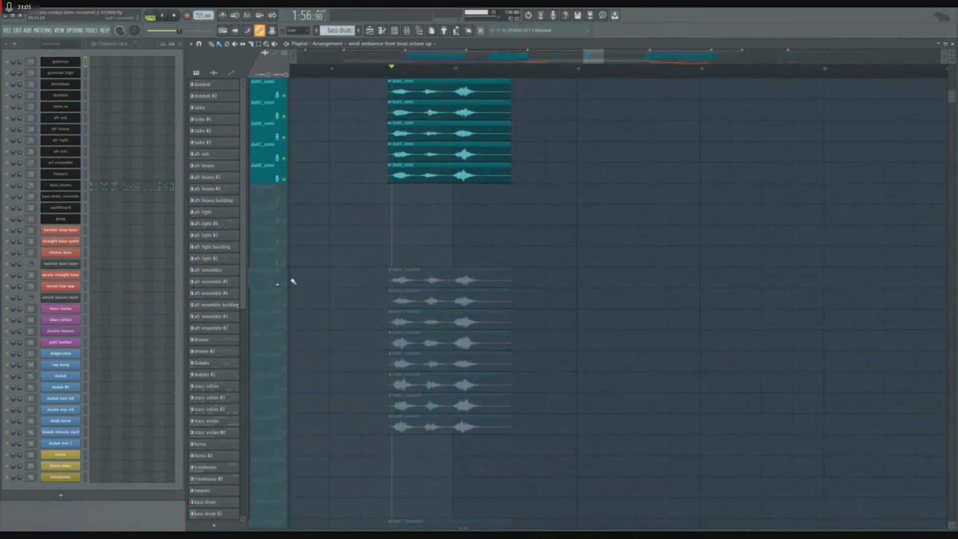
- Solo the dub1_roomleft track, unmute dub2_roomleft through dub8_roomleft, and play their vocal clips
right_click(284, 284)
key(space)
click(285, 305)
click(284, 326)
click(285, 347)
click(284, 367)
click(284, 388)
click(284, 410)
click(284, 430)
- Unmute dub1_roomright through dub8_roomright and listen to them together with the roomleft tracks
scroll(320, 399, down, 7)
click(284, 326)
click(284, 346)
click(284, 367)
click(284, 388)
click(284, 410)
click(284, 430)
click(284, 451)
click(284, 472)
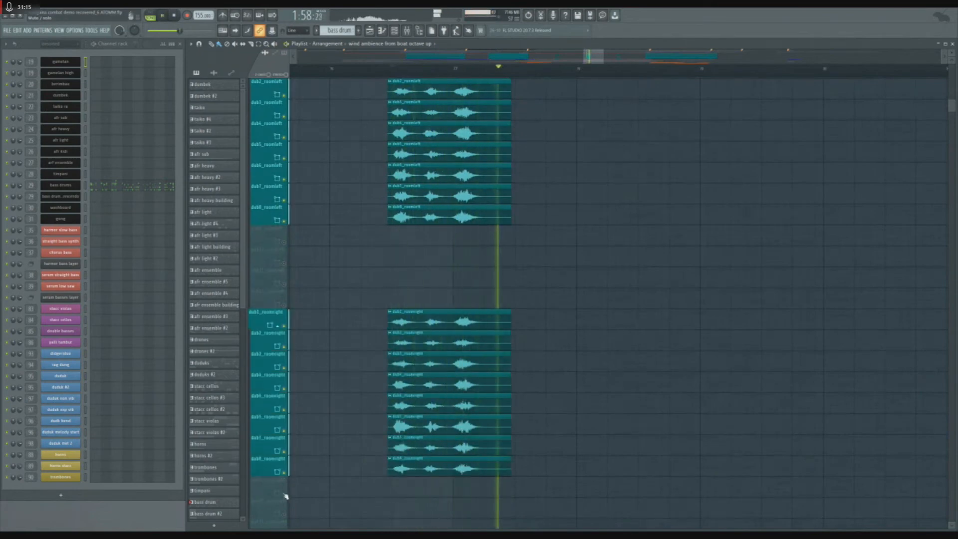
- Unmute all eight sounding omni tracks, from dub8_omni back to dub1_omni, alongside the room tracks
scroll(317, 464, up, 10)
click(284, 305)
click(284, 284)
click(284, 262)
click(285, 241)
click(285, 220)
click(285, 200)
click(285, 179)
click(285, 158)
- Restore all tracks from solo, play the vocal passage in the full mix, and stop playback
right_click(284, 158)
key(space)
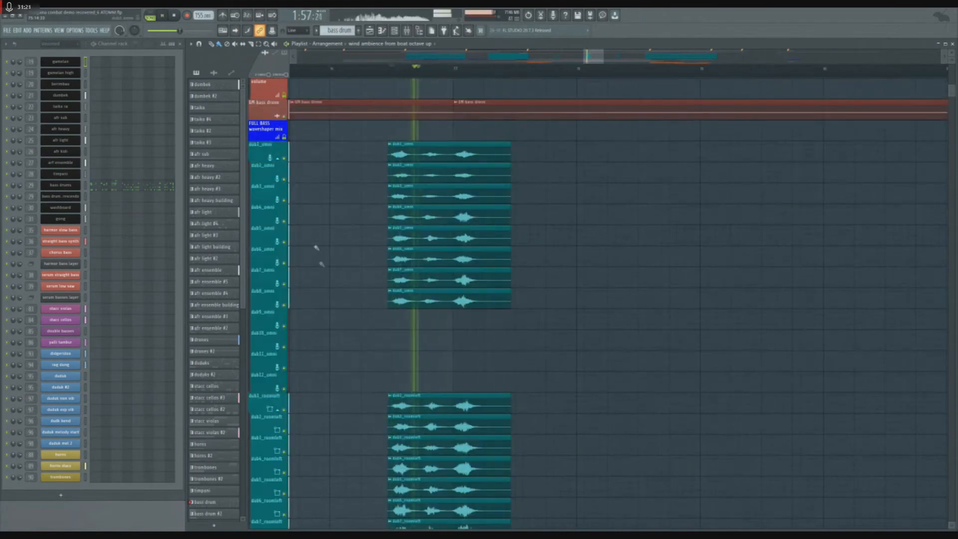
scroll(349, 300, down, 5)
key(space)
- Play the short dub10 to dub12 vocal passage from 2:09:00 in the full mix, then stop
scroll(504, 392, up, 4)
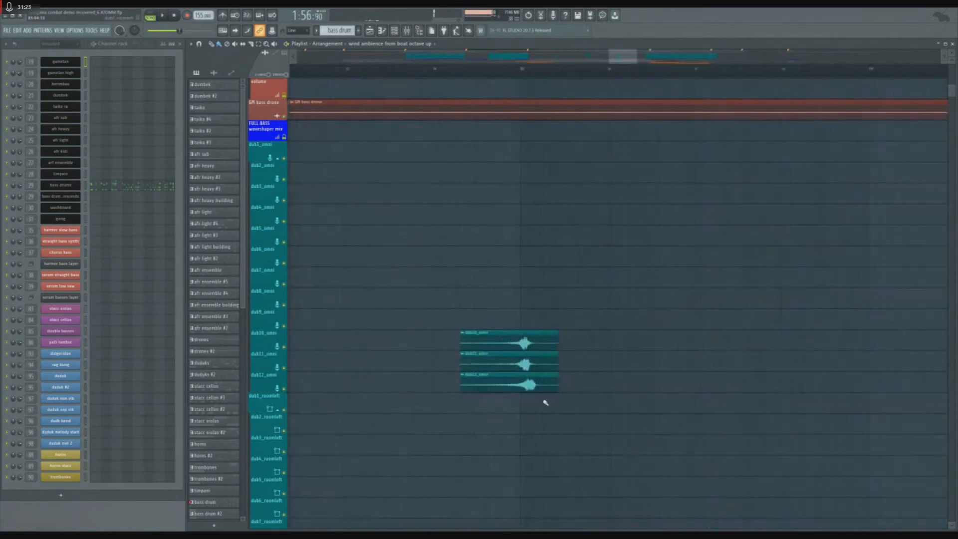
scroll(536, 389, down, 3)
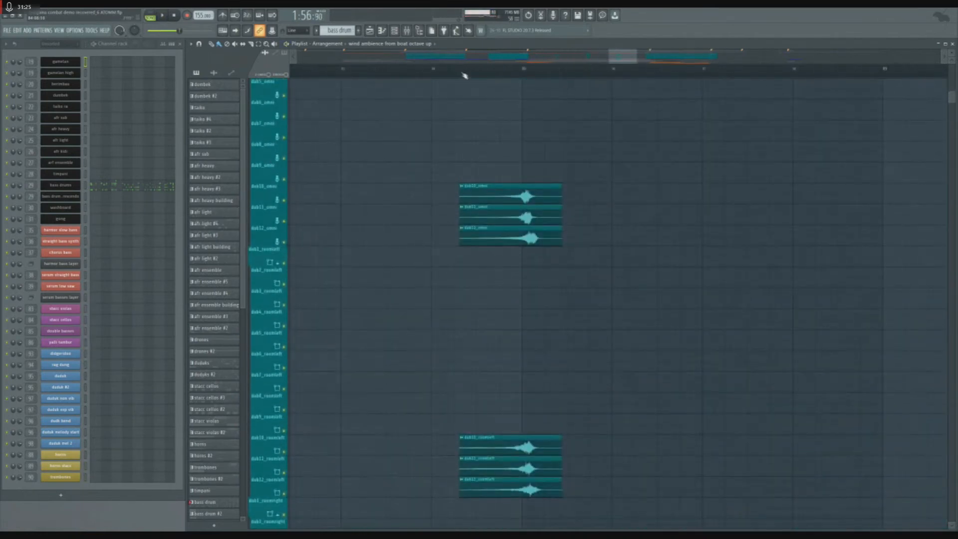
scroll(438, 252, up, 2)
scroll(577, 285, up, 2)
key(space)
scroll(415, 301, down, 1)
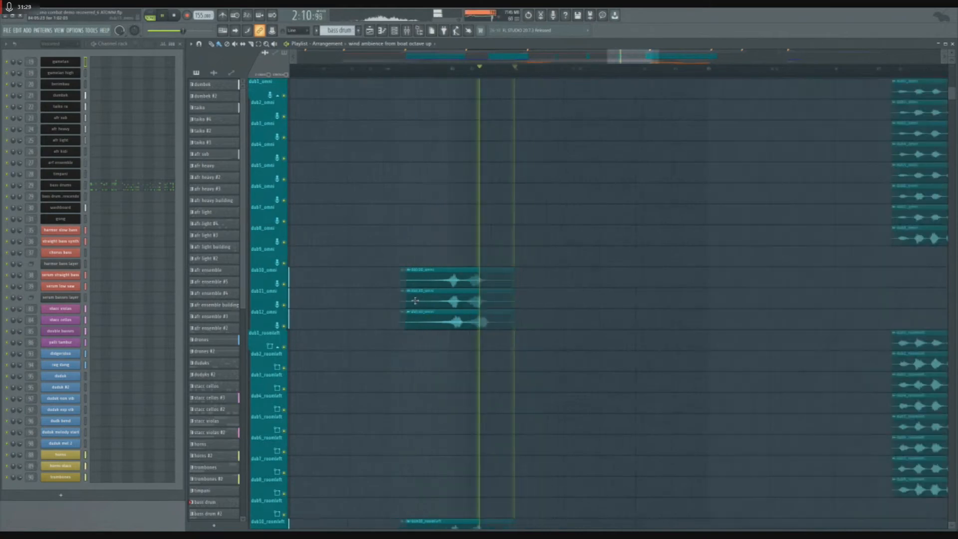
scroll(416, 301, down, 3)
key(space)
- Play the vocal passages of the second drum section, including the one from 2:44:90 before the calming down marker
scroll(462, 287, down, 4)
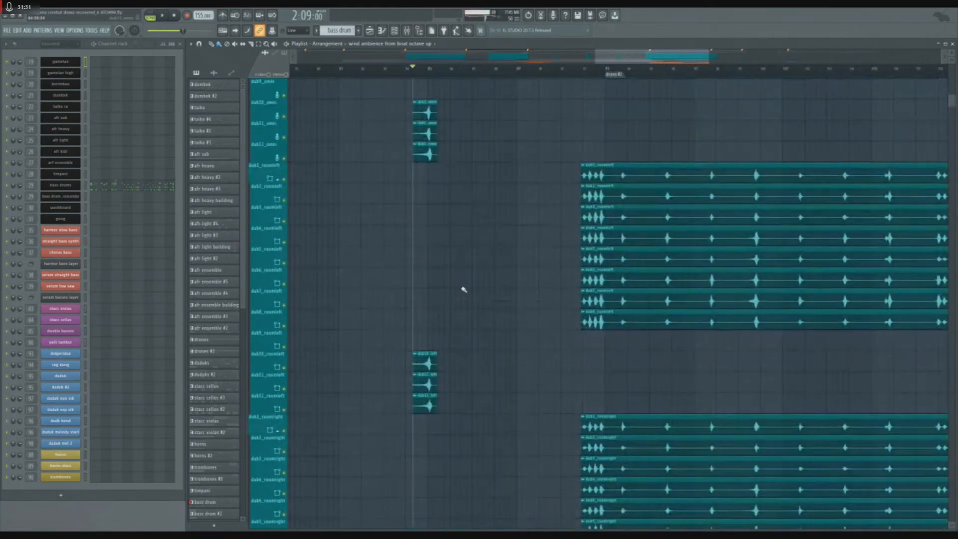
scroll(640, 279, up, 3)
click(527, 68)
key(space)
scroll(419, 214, down, 5)
key(space)
key(space)
scroll(719, 257, up, 4)
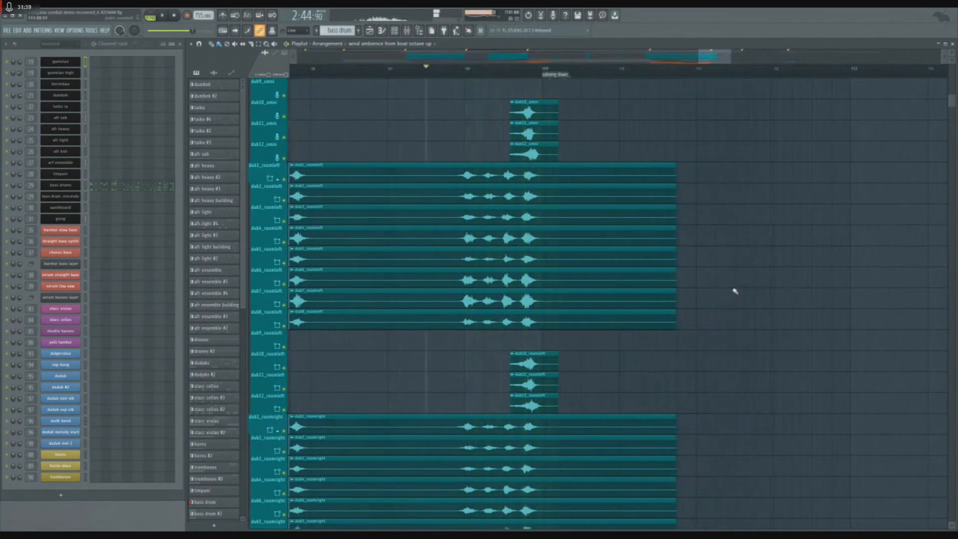
key(space)
- Collapse the grouped tracks under dub1_omni, dub1_roomleft and dub1_roomright
scroll(592, 298, down, 5)
scroll(271, 338, up, 4)
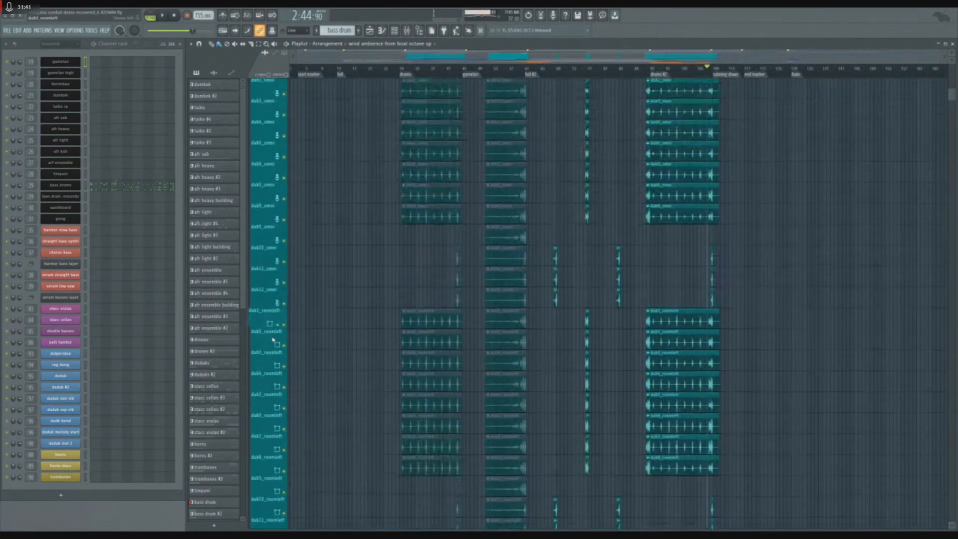
click(278, 222)
click(278, 266)
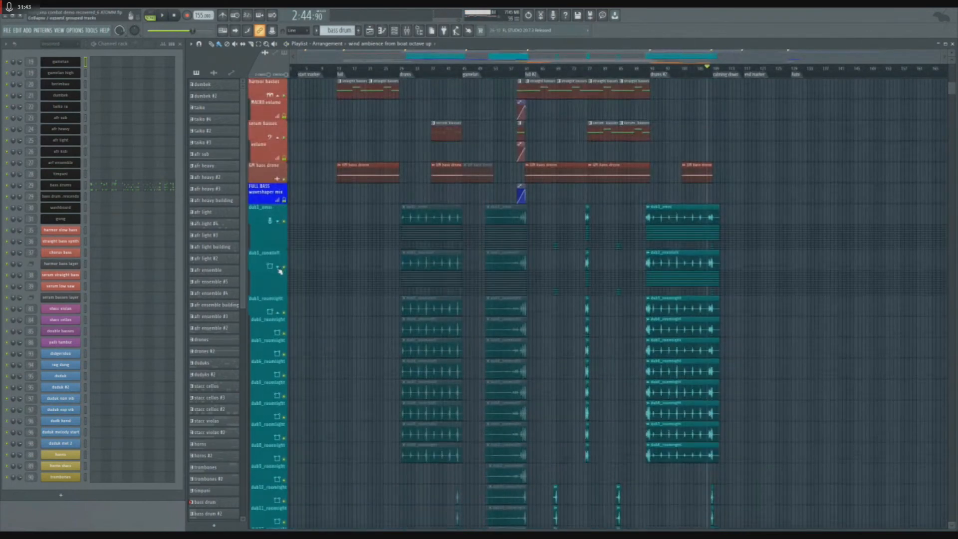
click(279, 312)
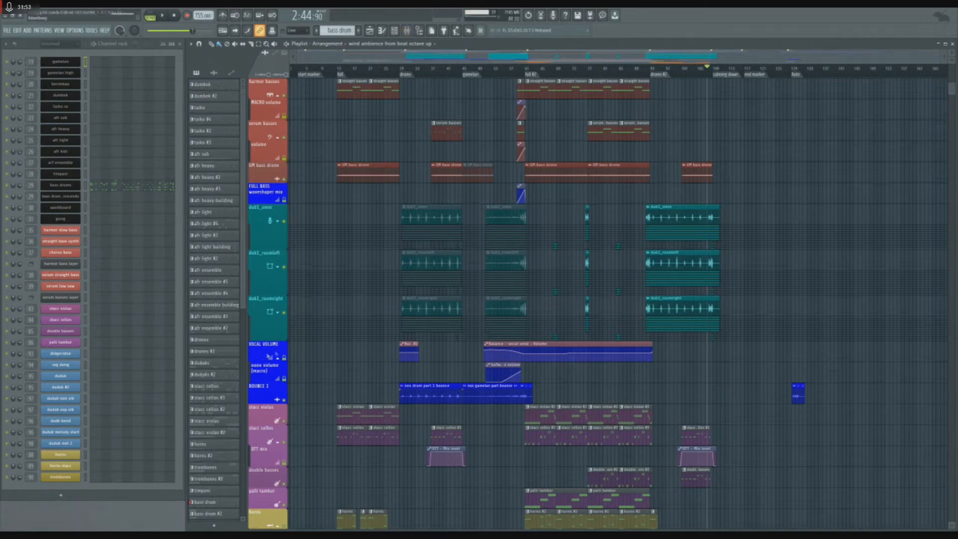
- Examine the drum, bass, vocal, string and brass tracks across the arrangement, dismissing the Ghostbusters notification
scroll(690, 384, down, 6)
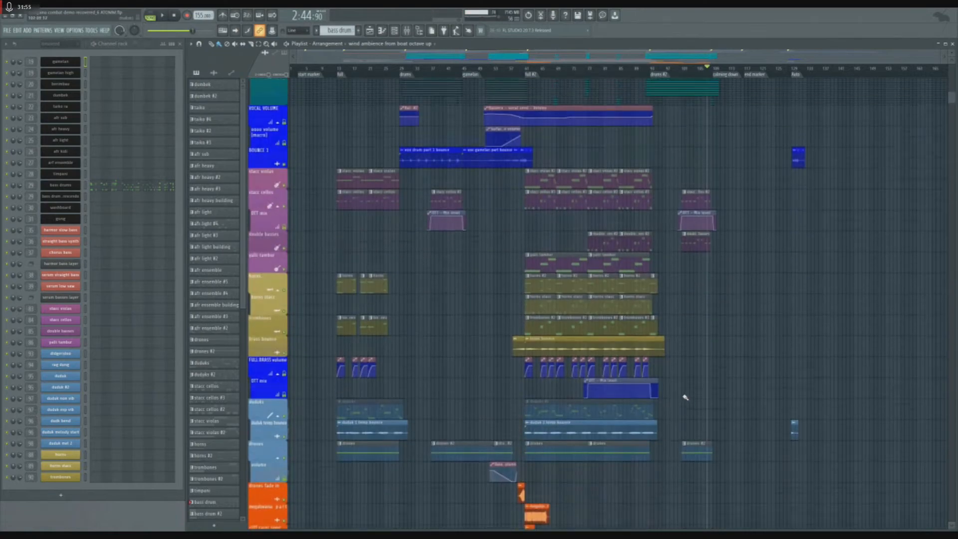
scroll(687, 385, up, 10)
scroll(686, 397, up, 4)
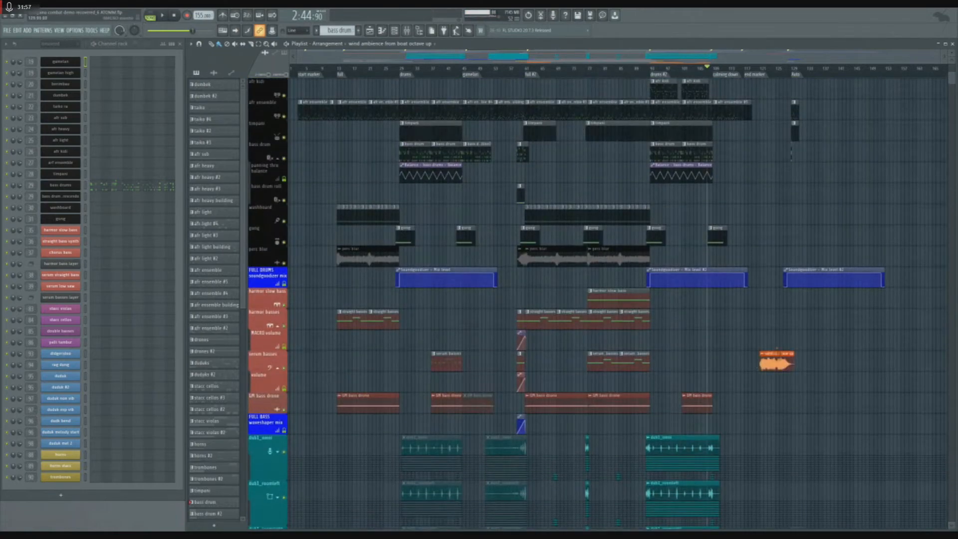
scroll(780, 372, up, 4)
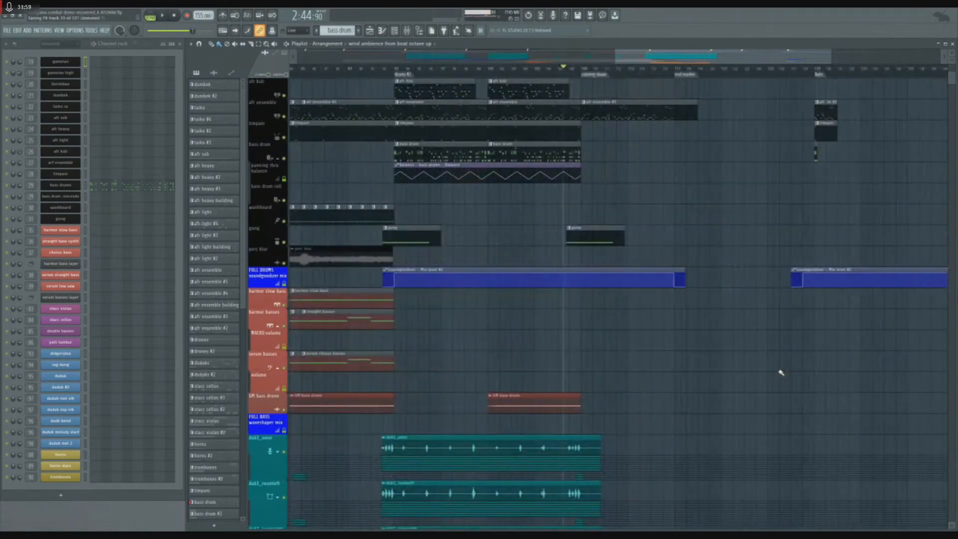
drag(665, 59, 660, 57)
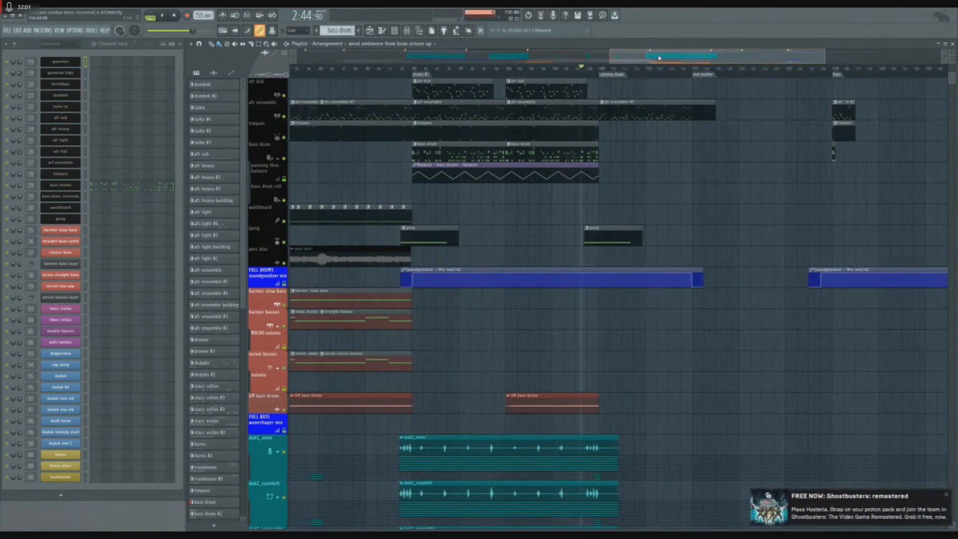
click(947, 496)
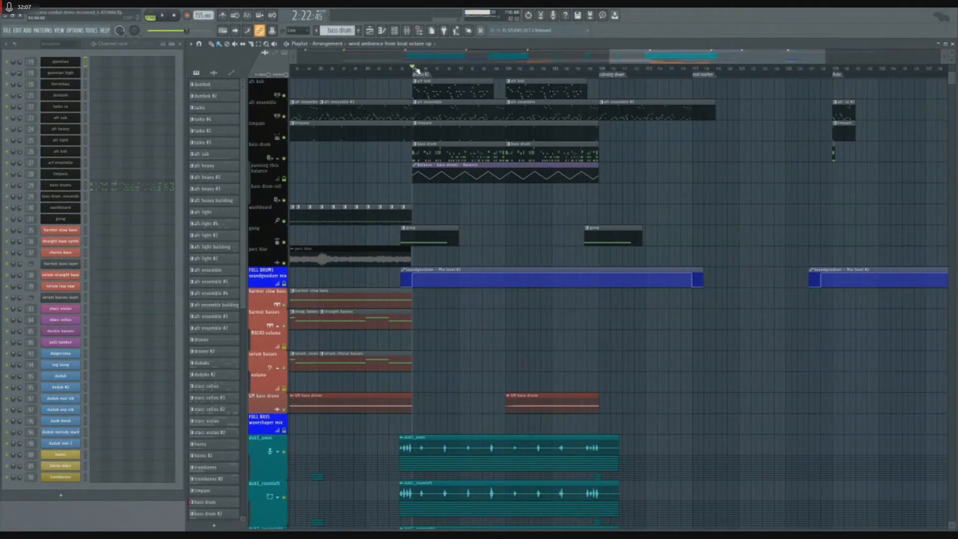
scroll(455, 244, down, 3)
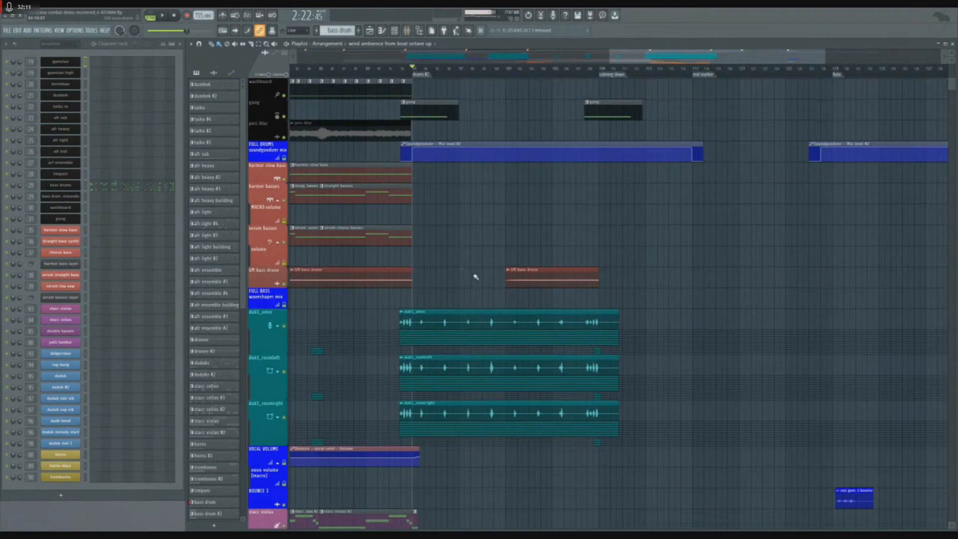
scroll(556, 281, down, 5)
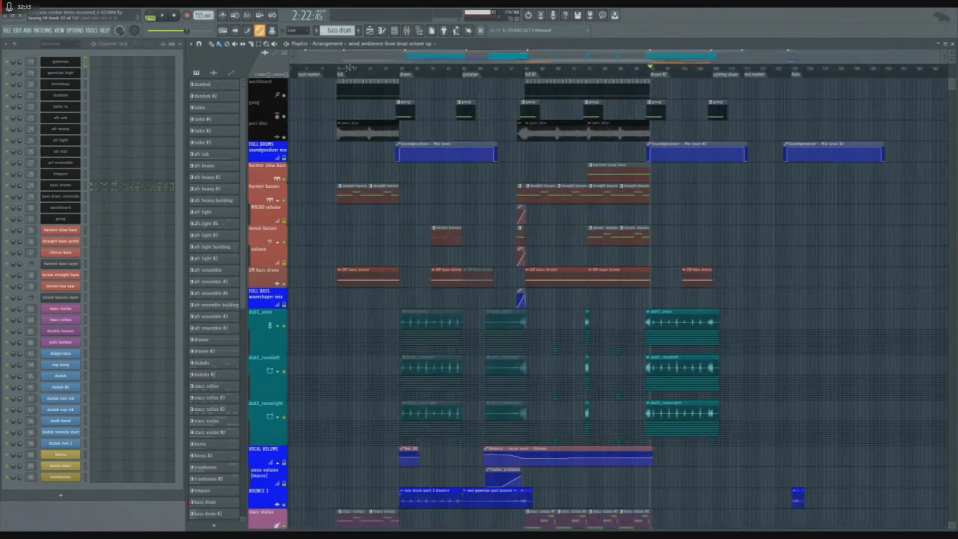
- Play the first full section in the full mix while inspecting its string, brass, bass and drum tracks
scroll(363, 181, down, 12)
scroll(360, 180, up, 4)
key(space)
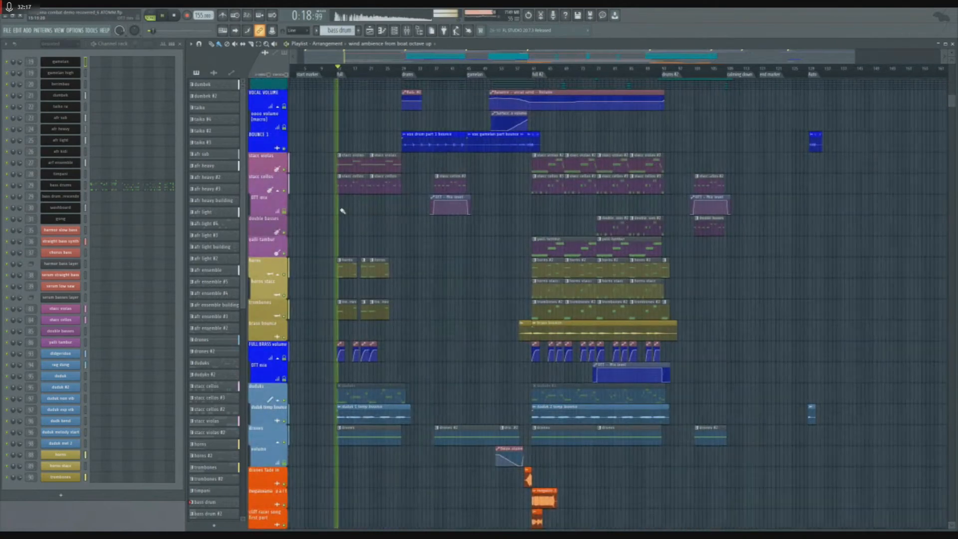
scroll(345, 200, up, 4)
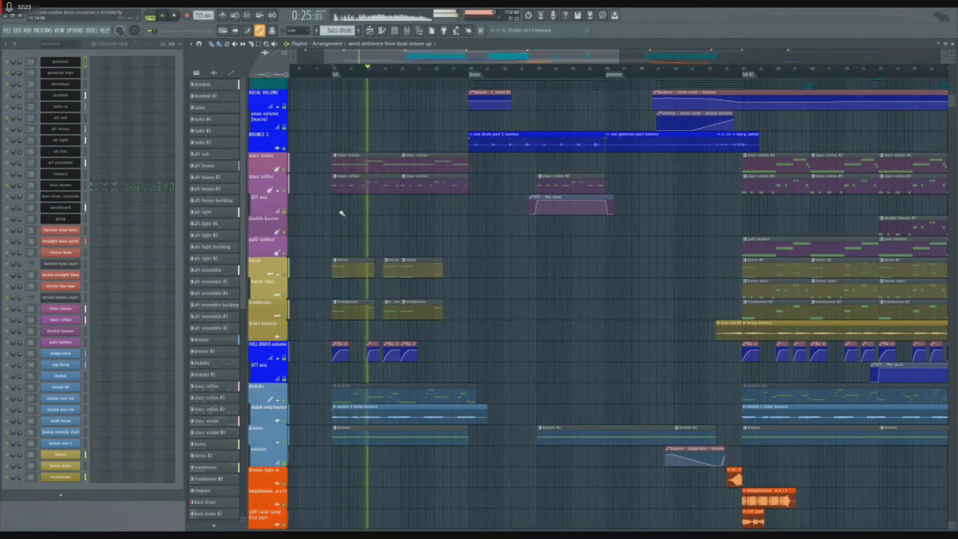
scroll(342, 222, up, 3)
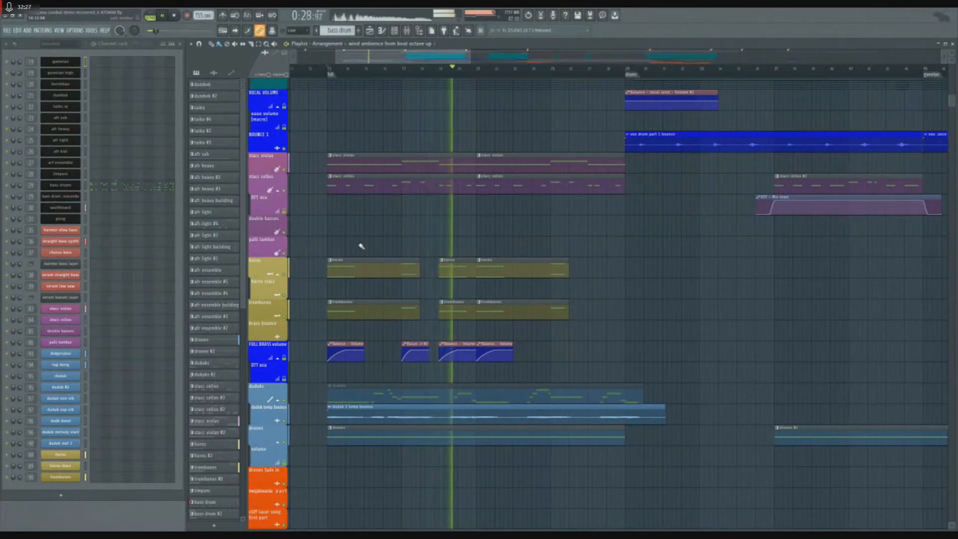
scroll(361, 246, up, 3)
scroll(362, 246, up, 8)
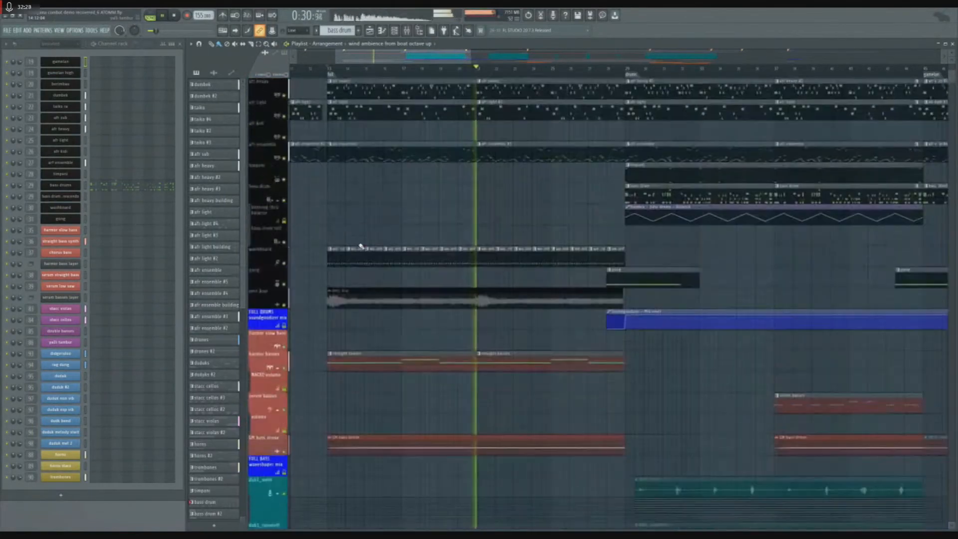
- Listen to the first full section with the perc blur track muted, inspecting the washboard and percussion clips
scroll(358, 246, up, 4)
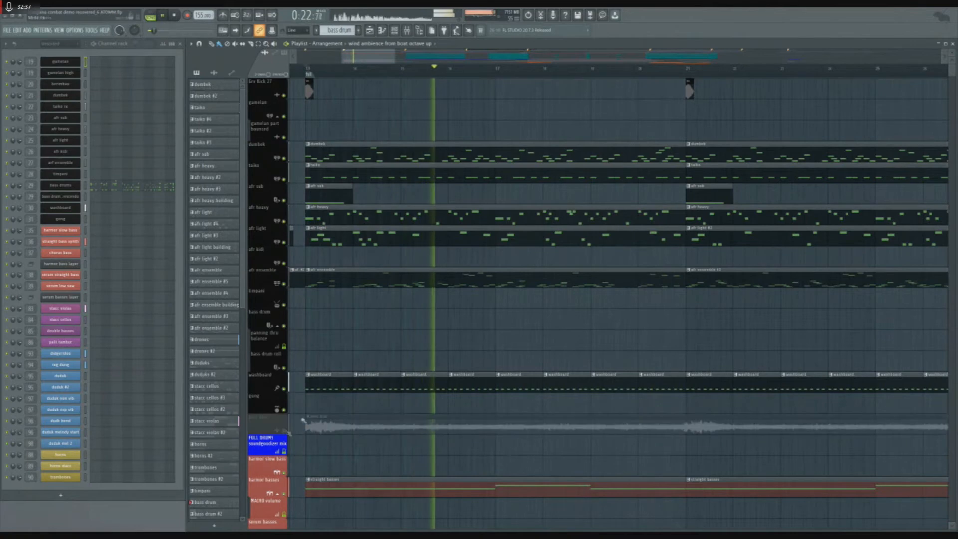
scroll(402, 333, down, 1)
scroll(468, 336, up, 1)
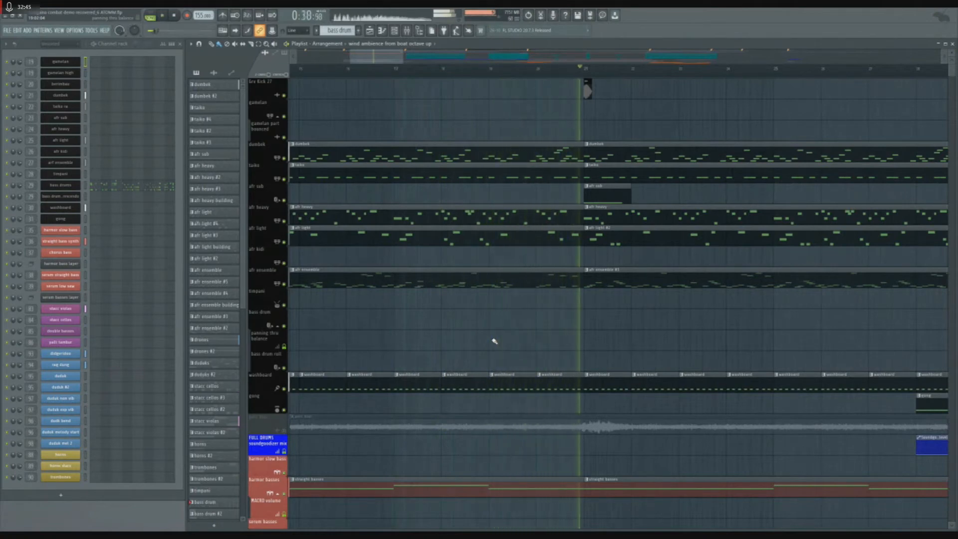
scroll(625, 335, down, 4)
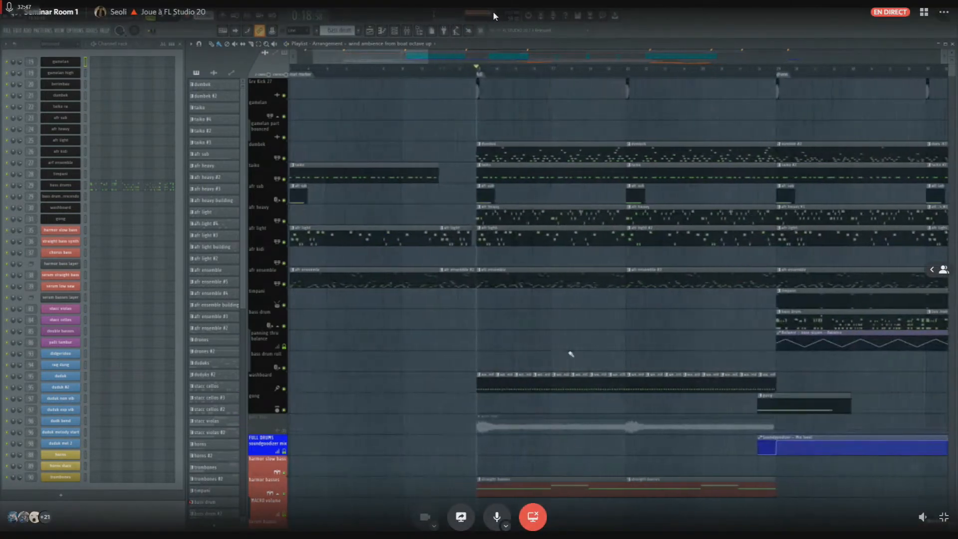
- Play the first full section from 0:18:58 with the washboard track muted and with it unmuted for comparison
scroll(571, 353, up, 3)
click(289, 389)
scroll(435, 350, up, 2)
click(285, 389)
click(285, 389)
scroll(349, 382, down, 3)
scroll(509, 364, up, 3)
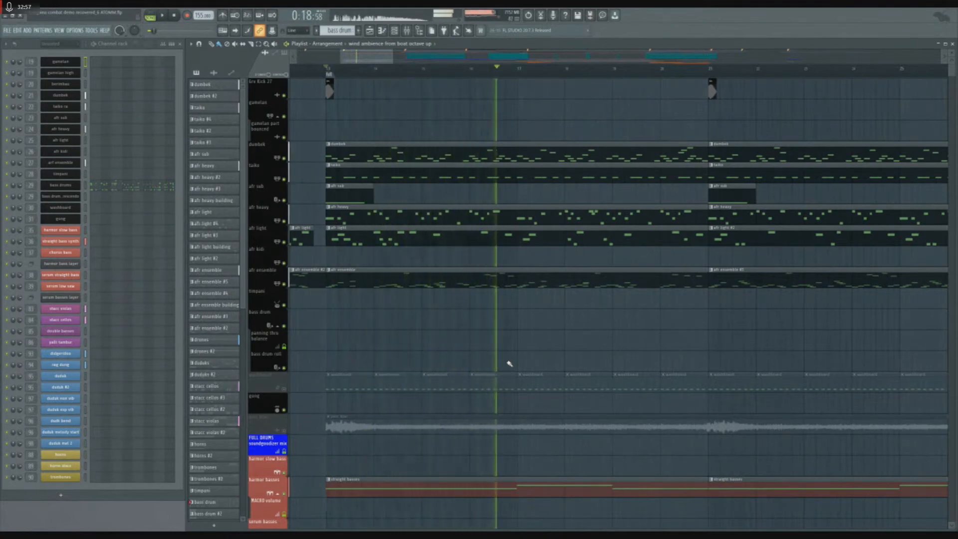
click(284, 388)
key(space)
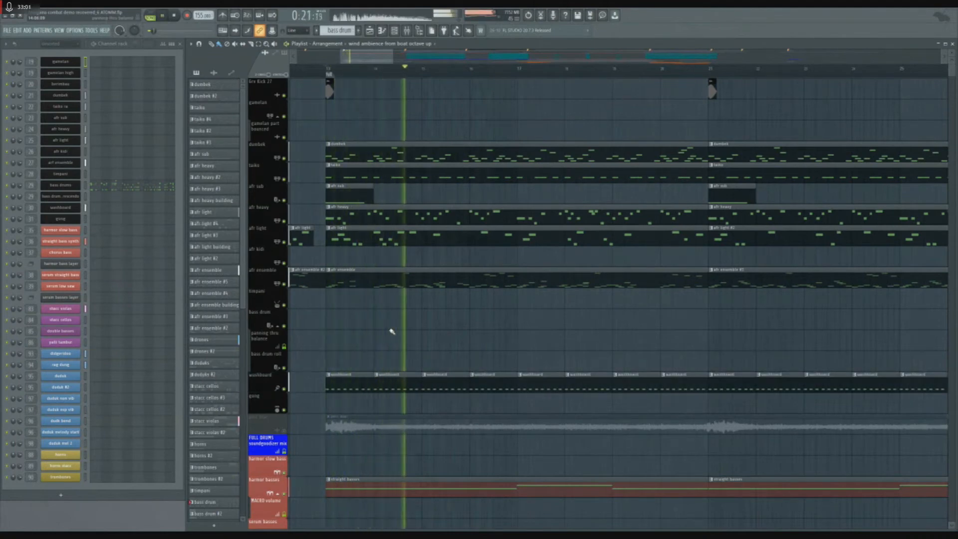
- Solo the washboard track, play its clips from the full marker, and stop playback
key(space)
right_click(284, 390)
key(space)
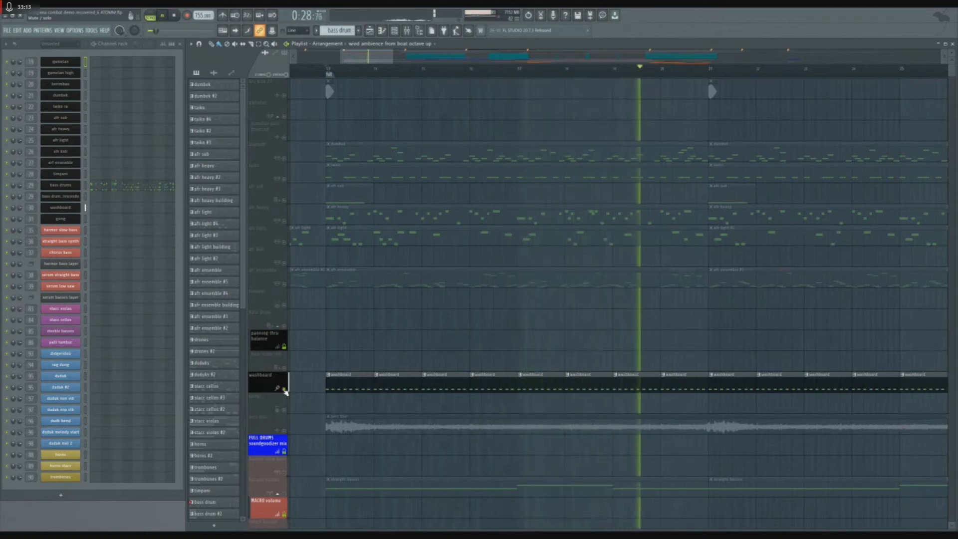
key(space)
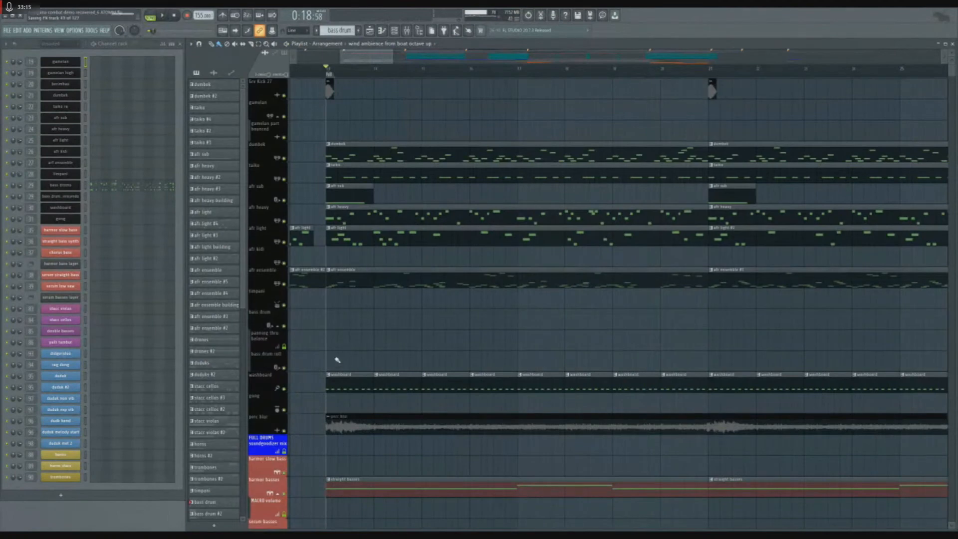
- Play the soloed perc blur track, then restore the other tracks and play the mix with perc blur muted
key(space)
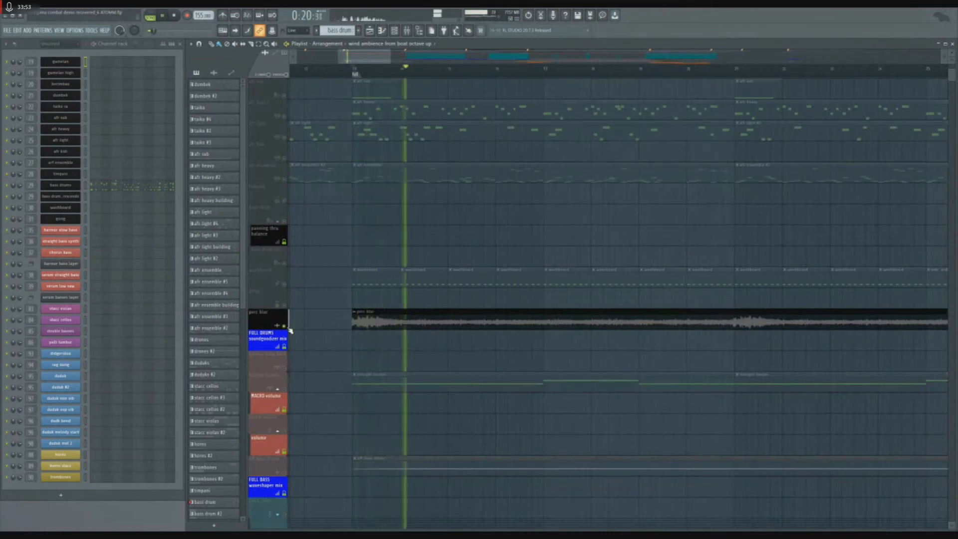
key(space)
right_click(287, 327)
click(286, 327)
key(space)
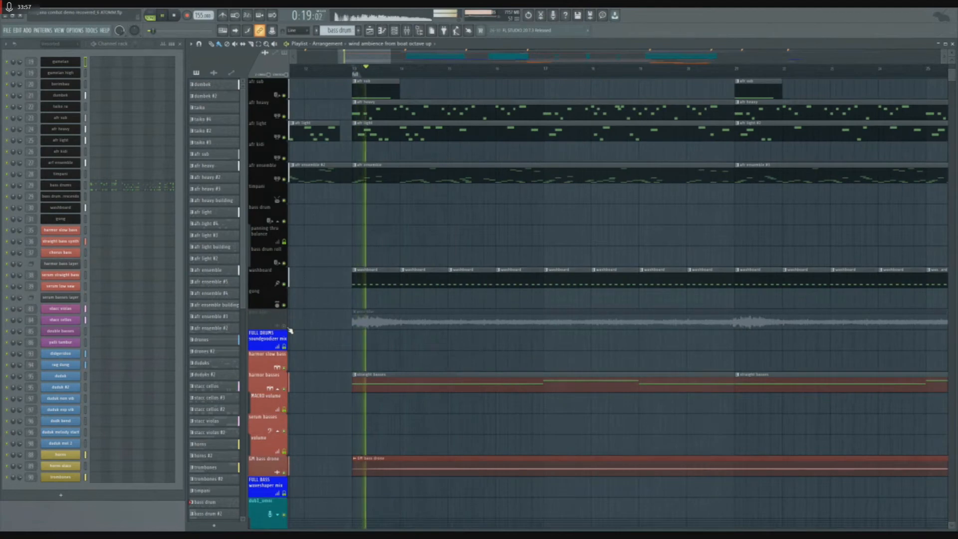
- Solo the perc blur track again, then restore all tracks and play the full mix with it included
scroll(353, 324, down, 3)
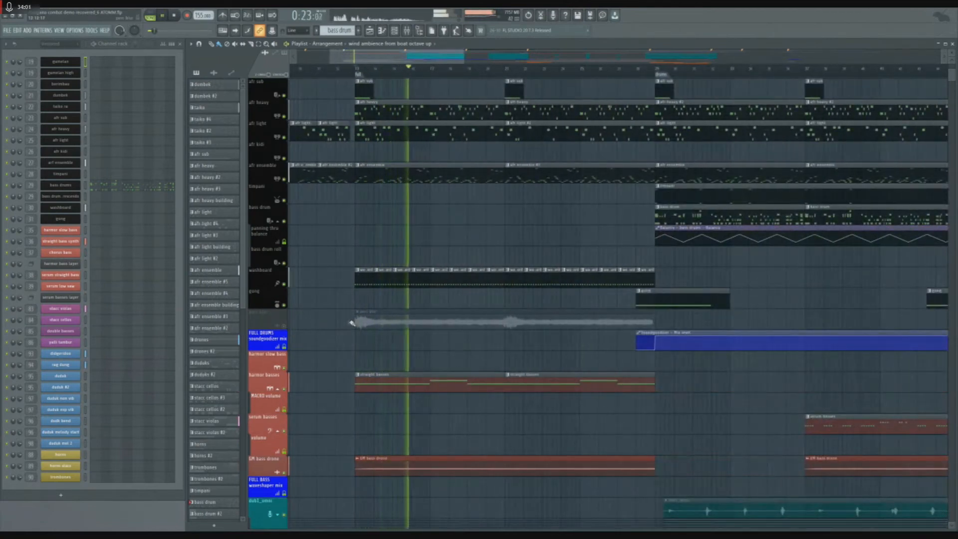
right_click(286, 327)
key(space)
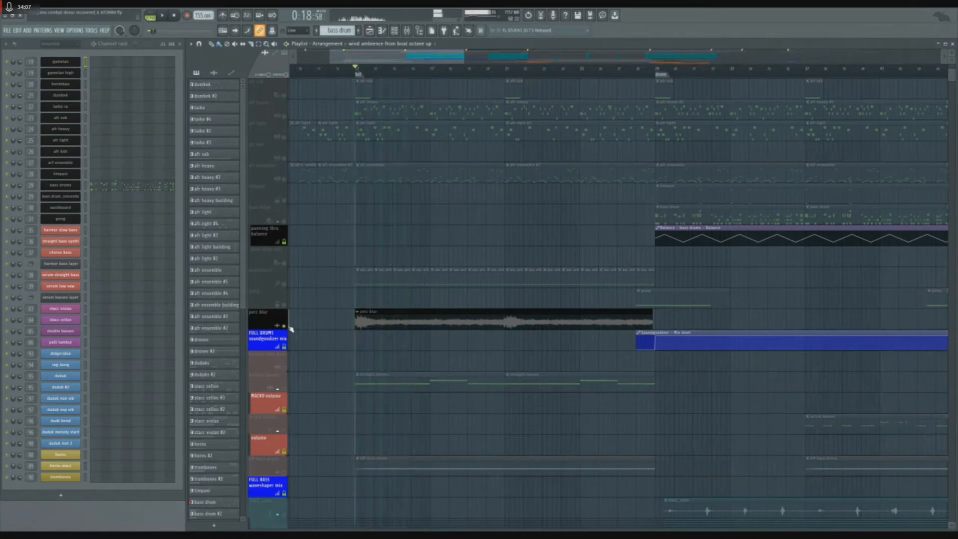
right_click(291, 328)
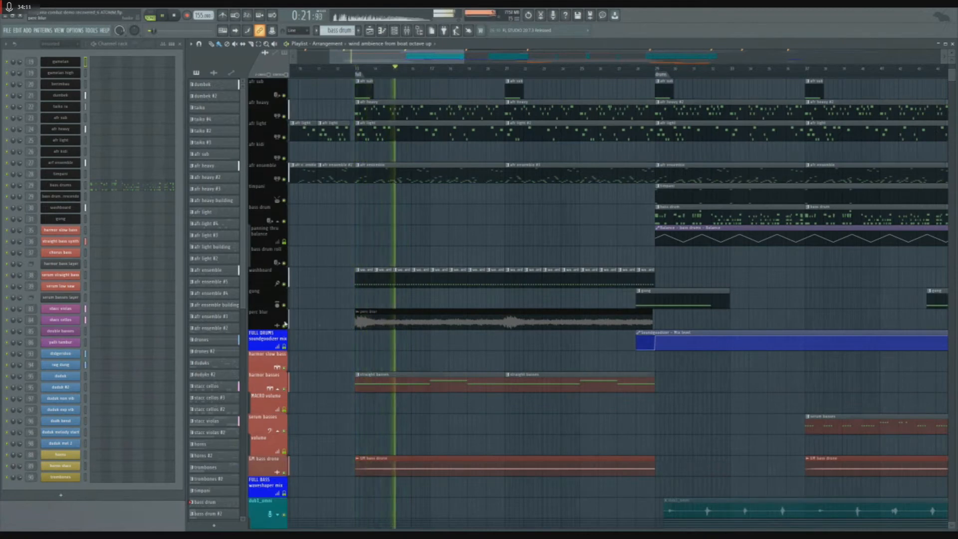
double_click(280, 321)
- Inspect the bass, dub vocal, string and brass tracks across the arrangement while the full mix plays
scroll(377, 345, down, 5)
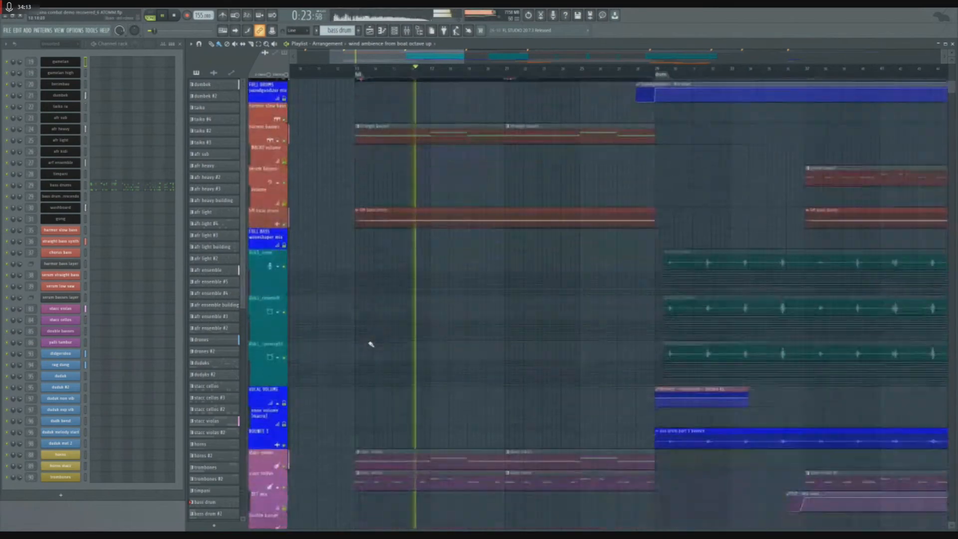
scroll(370, 344, down, 5)
scroll(370, 344, down, 4)
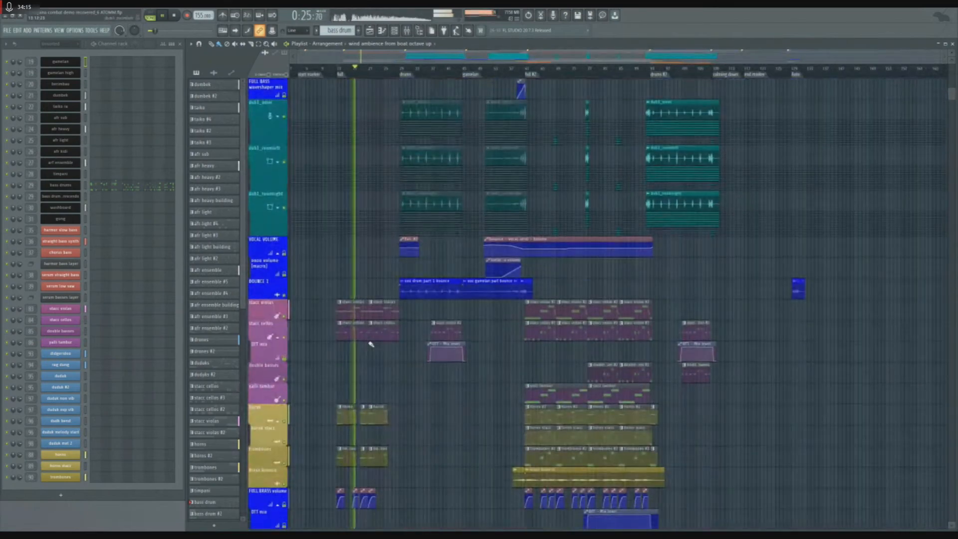
- Stop the mix and survey the tracks from the drums down to the orange audio sample tracks
scroll(371, 345, down, 5)
scroll(371, 344, down, 11)
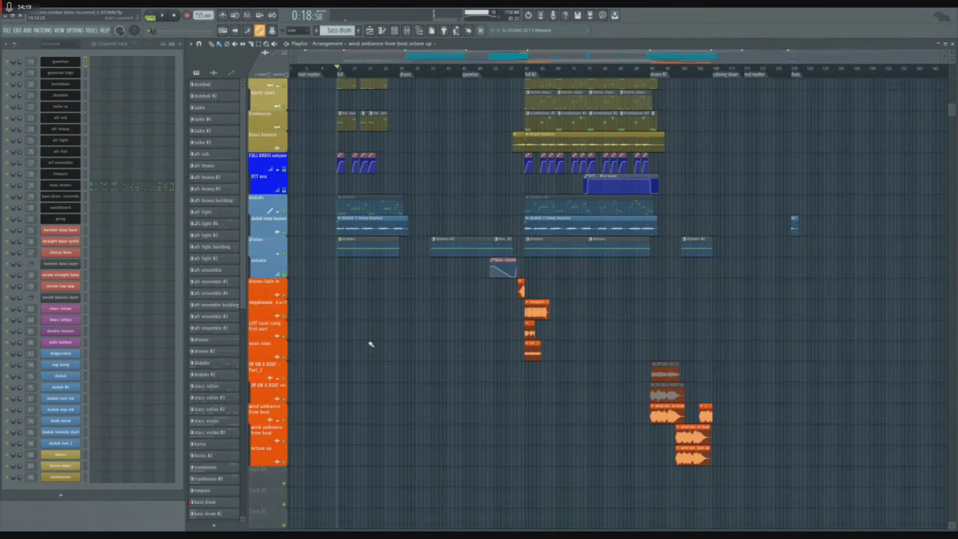
scroll(371, 344, up, 13)
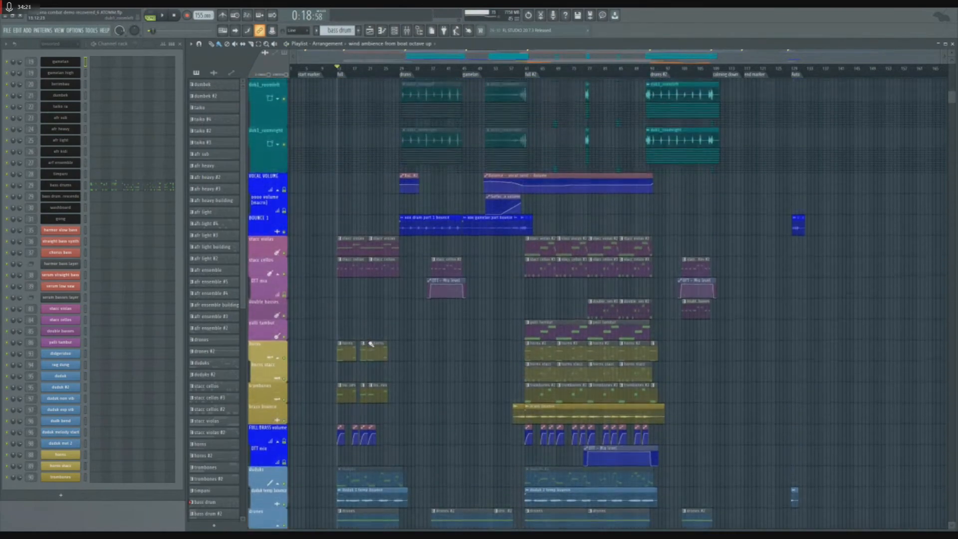
scroll(371, 345, up, 16)
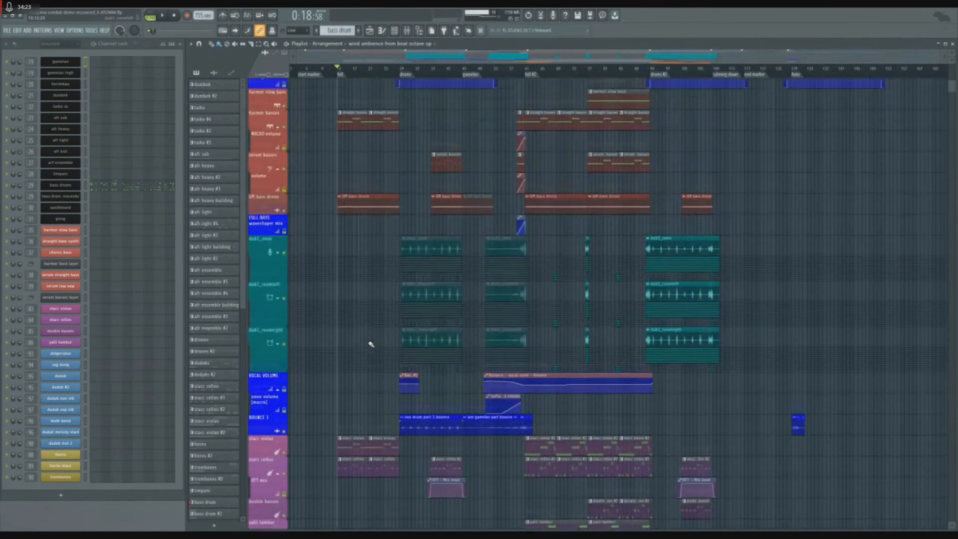
scroll(371, 344, up, 8)
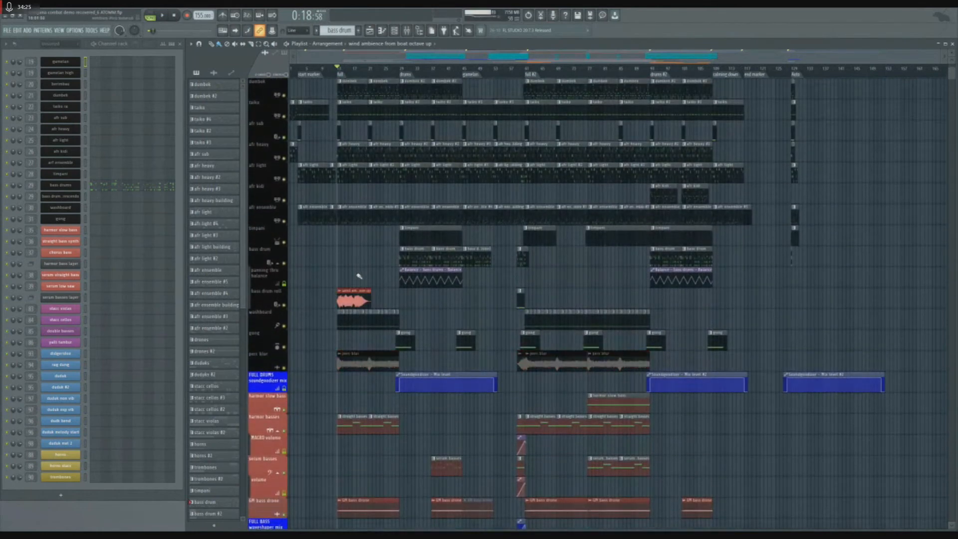
scroll(344, 289, down, 20)
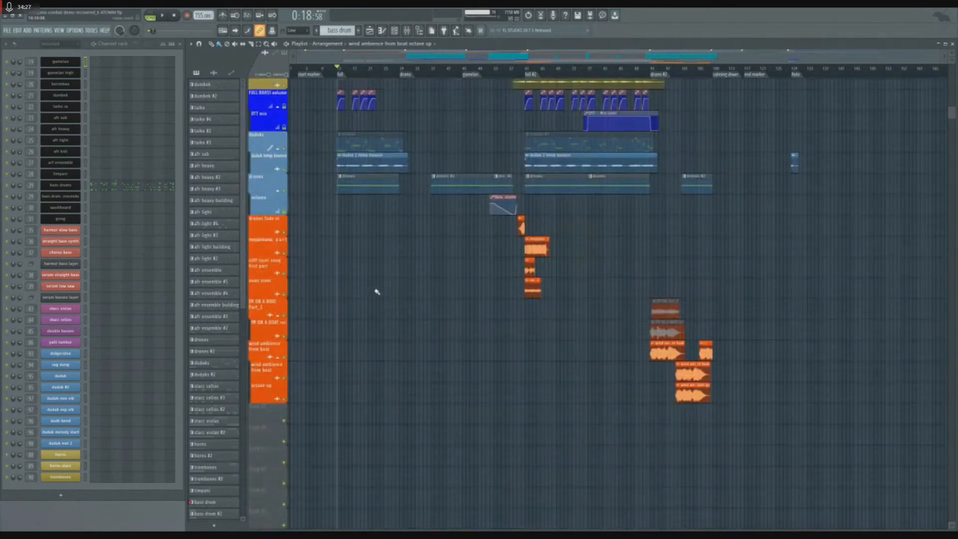
- Solo the megalovania track and play it from the full #2 marker, then restore all tracks and play the mix
ctrl+scroll(572, 296, up, 5)
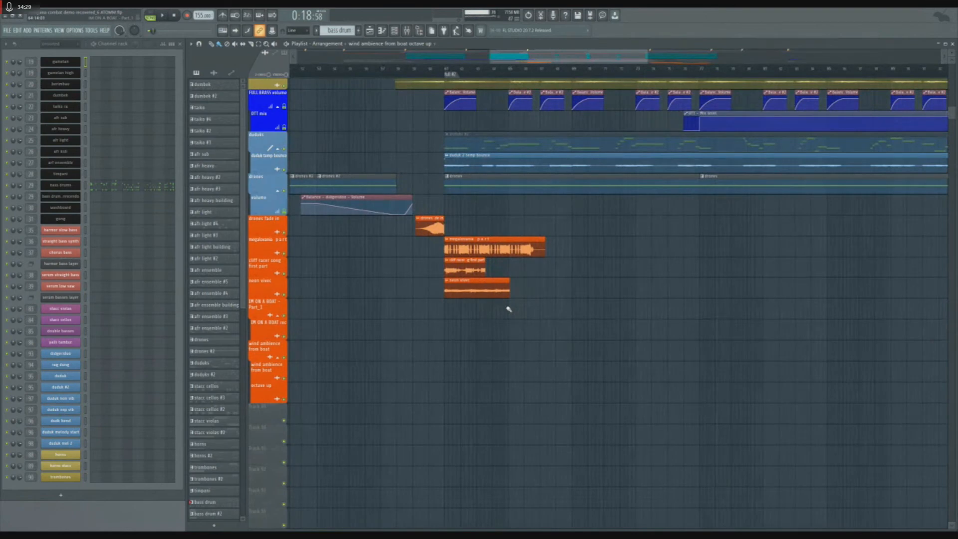
ctrl+scroll(498, 318, up, 3)
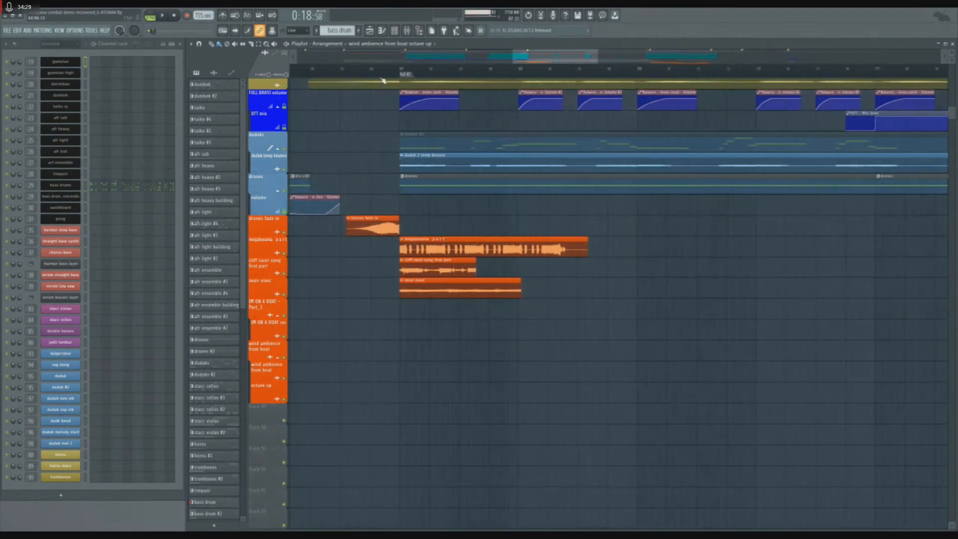
ctrl+click(284, 253)
key(space)
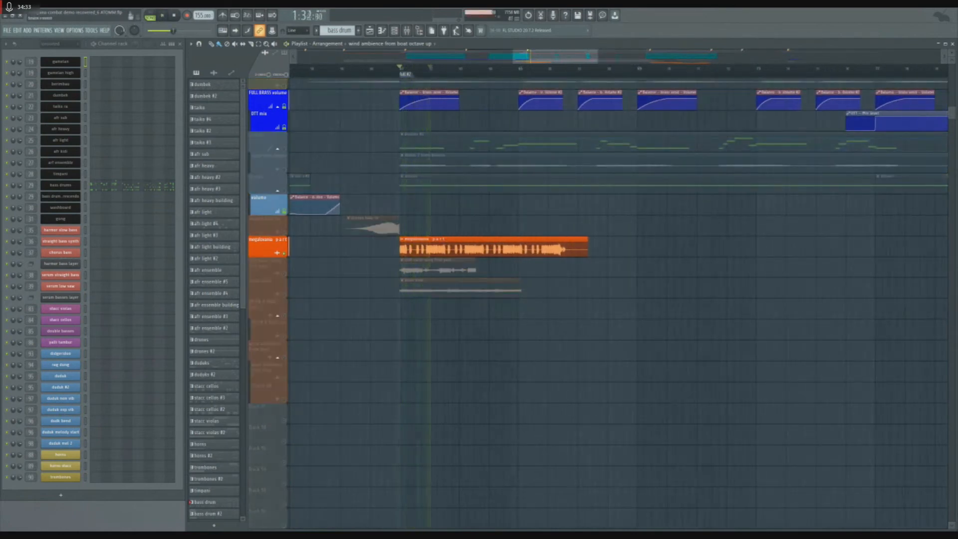
key(space)
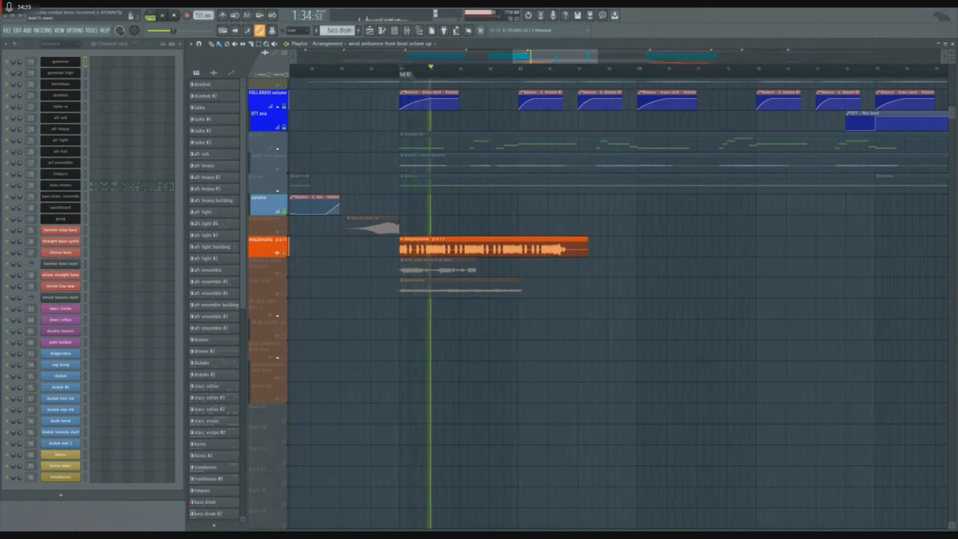
ctrl+click(286, 254)
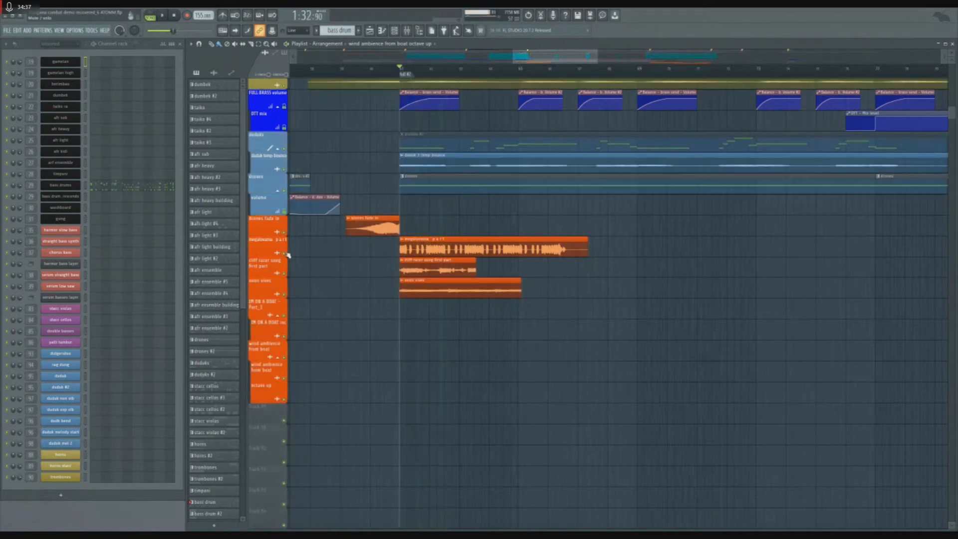
key(space)
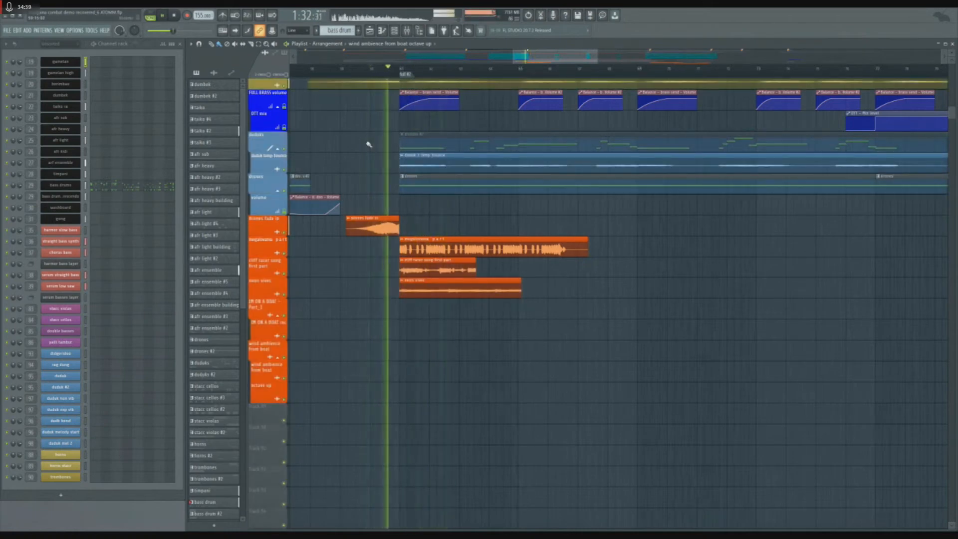
- Solo and play the cliff racer song track, the sample track below it, and the megalovania track in turn
ctrl+click(284, 273)
key(space)
ctrl+scroll(437, 208, up, 3)
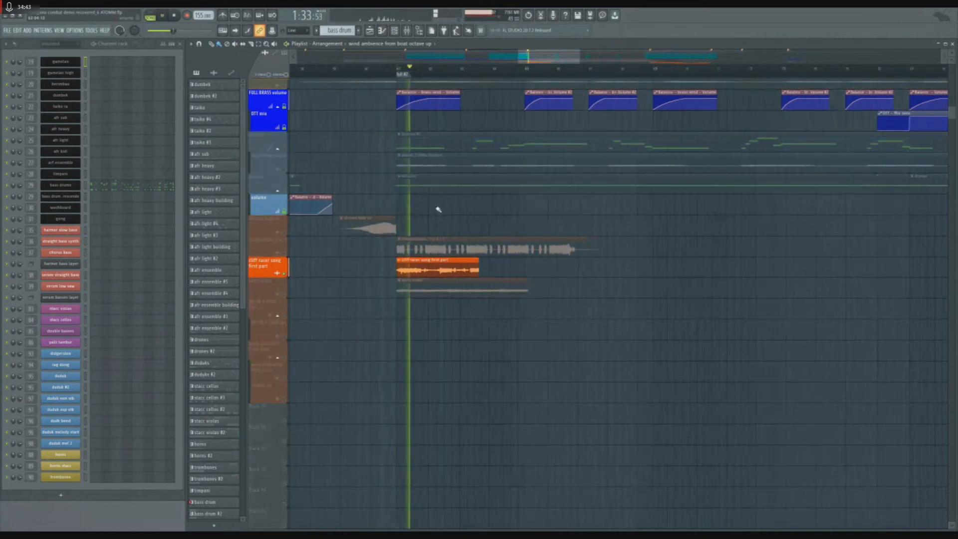
ctrl+click(284, 294)
ctrl+click(289, 255)
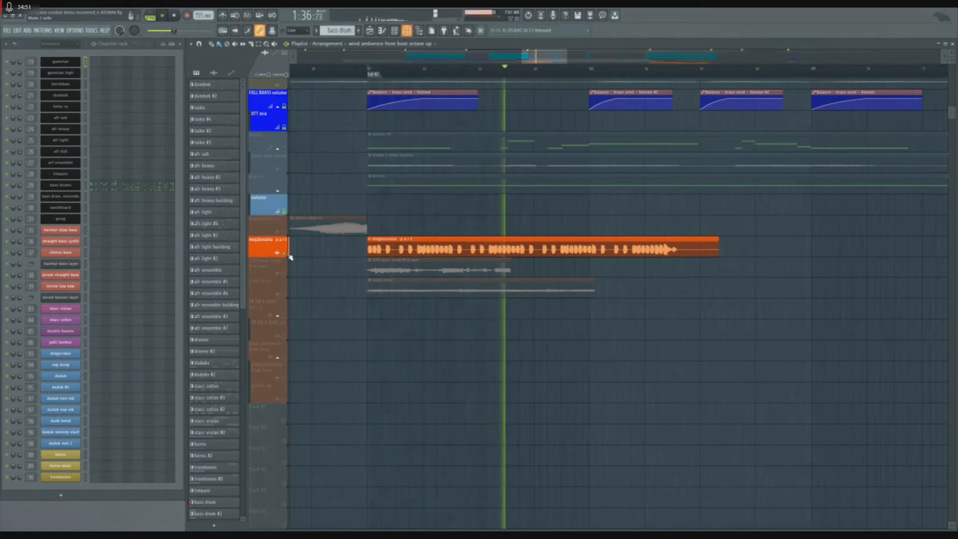
- Restore all tracks and play the full mix into the full #2 section while examining the drum and bass tracks
ctrl+click(289, 255)
key(space)
scroll(379, 220, down, 4)
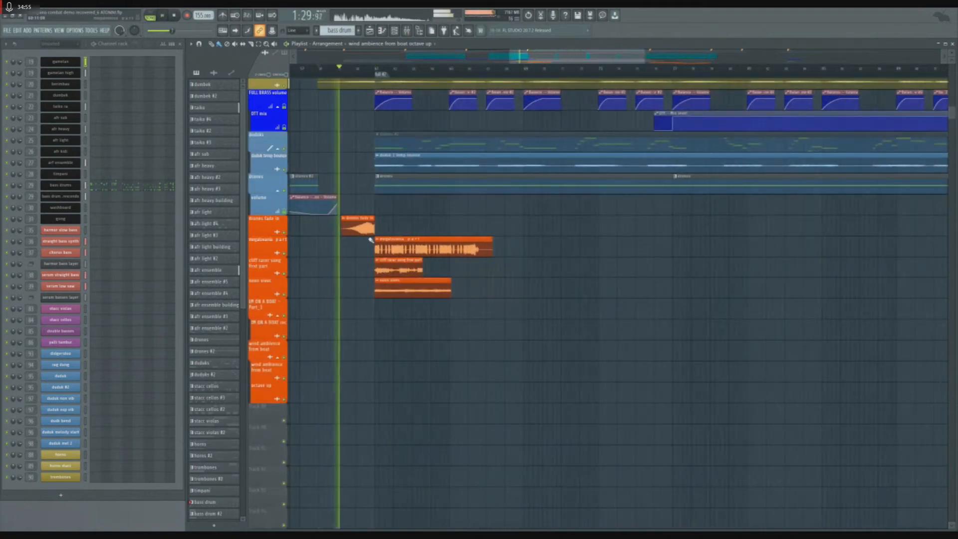
scroll(370, 237, up, 12)
scroll(401, 270, down, 2)
scroll(399, 269, down, 2)
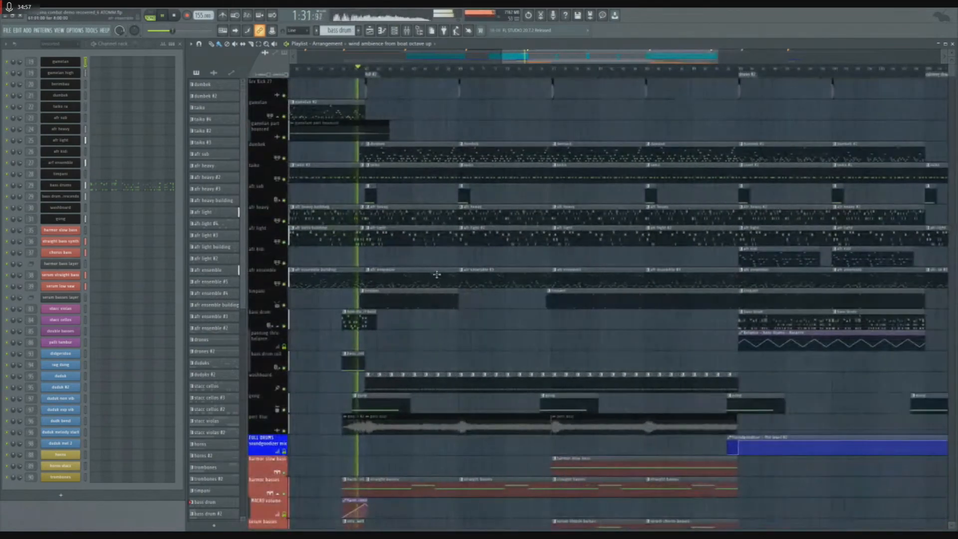
scroll(435, 278, down, 12)
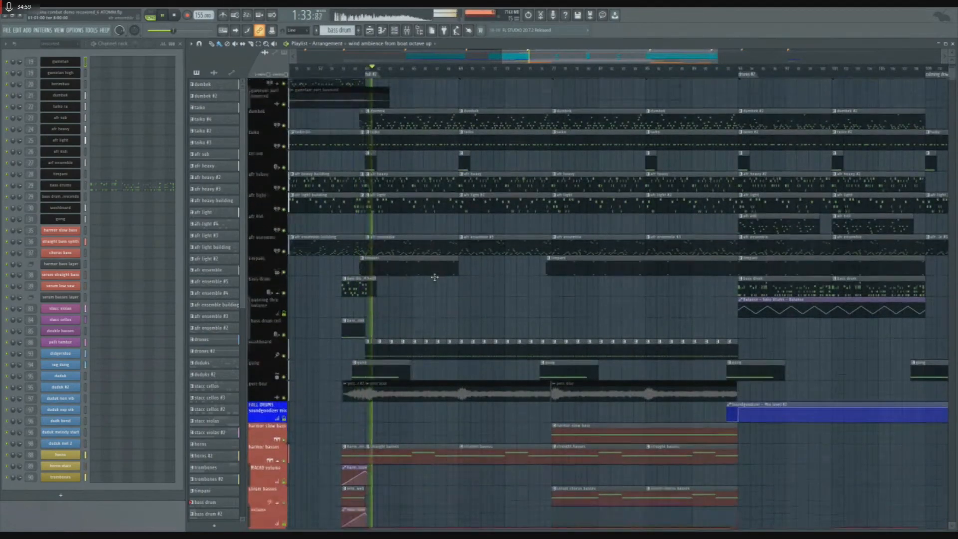
scroll(429, 279, down, 1)
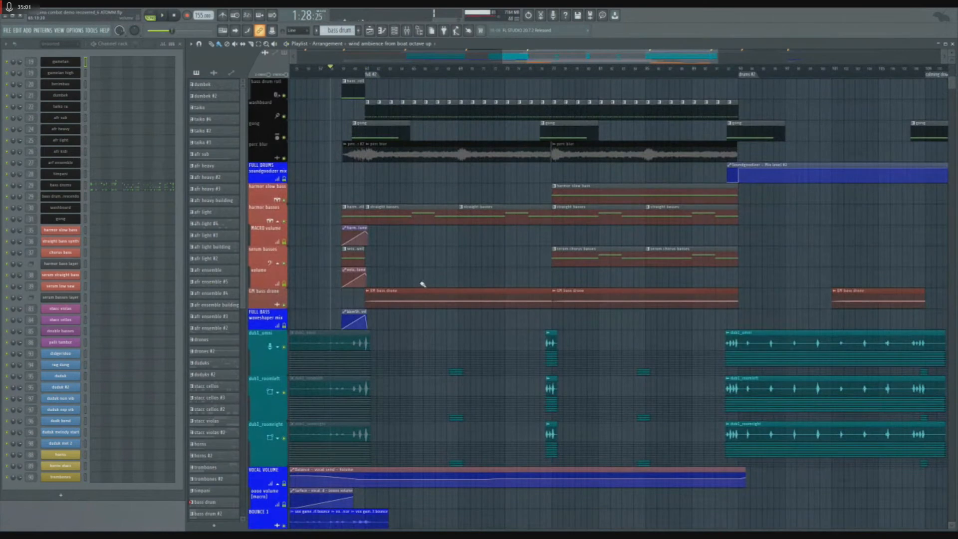
- Solo the harmor basses track, play it from the full #2 marker, and view the straight bass synth's plugin settings
scroll(422, 284, up, 3)
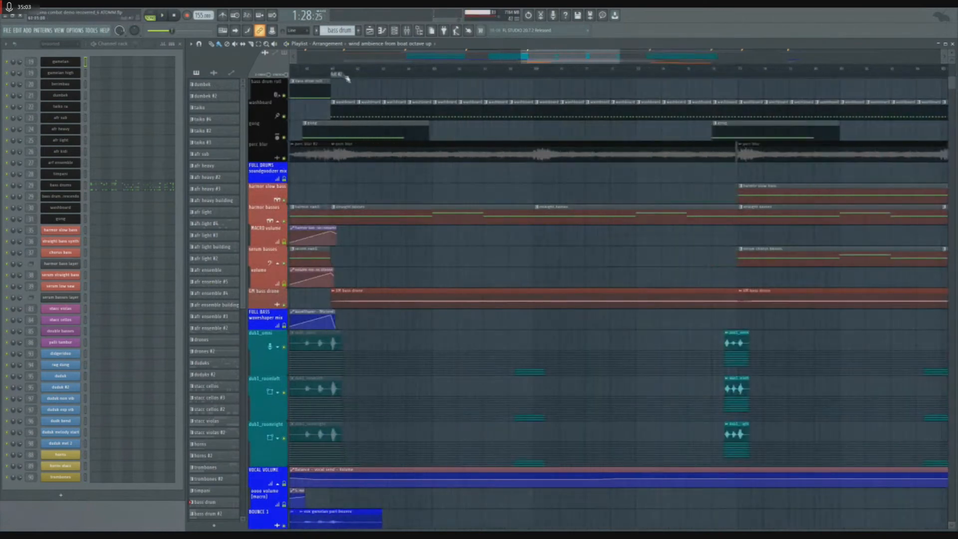
ctrl+click(285, 223)
key(space)
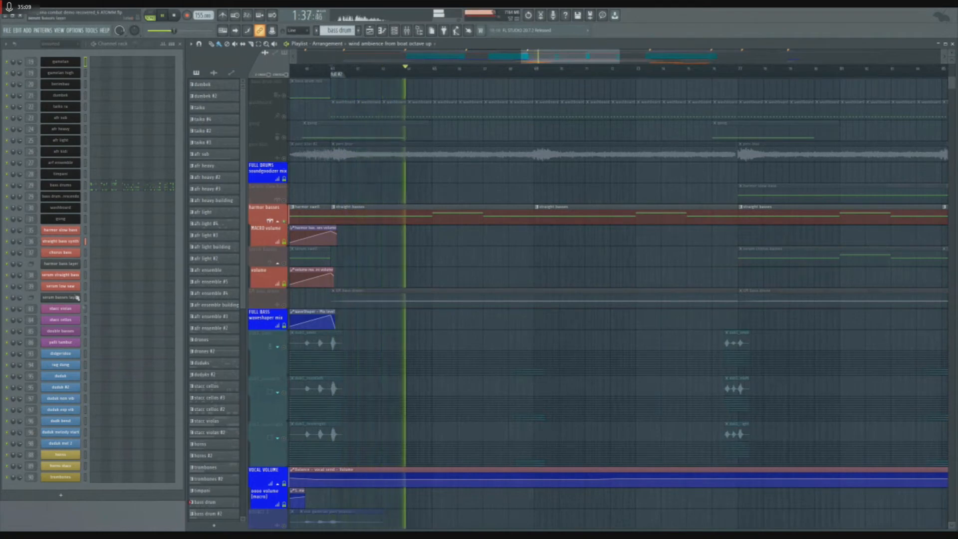
click(72, 243)
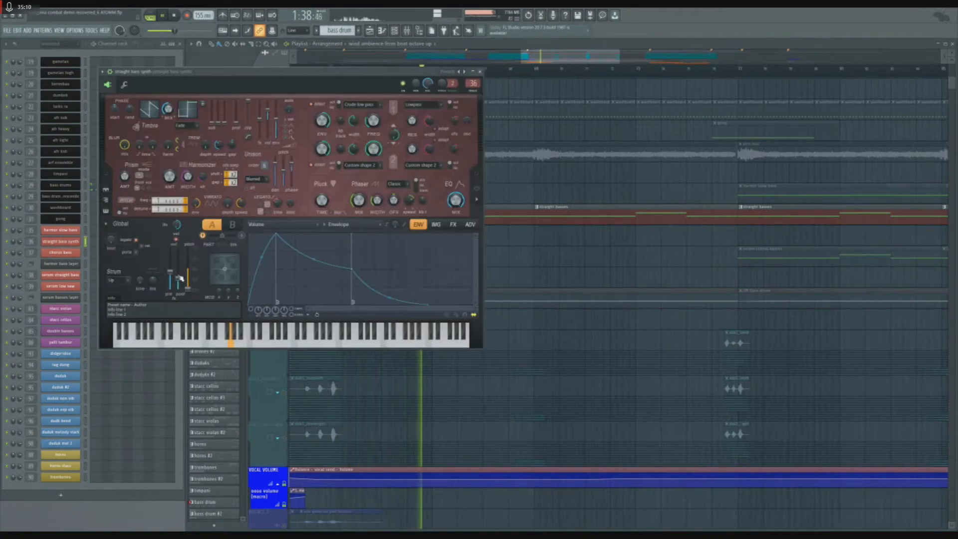
click(477, 200)
key(Escape)
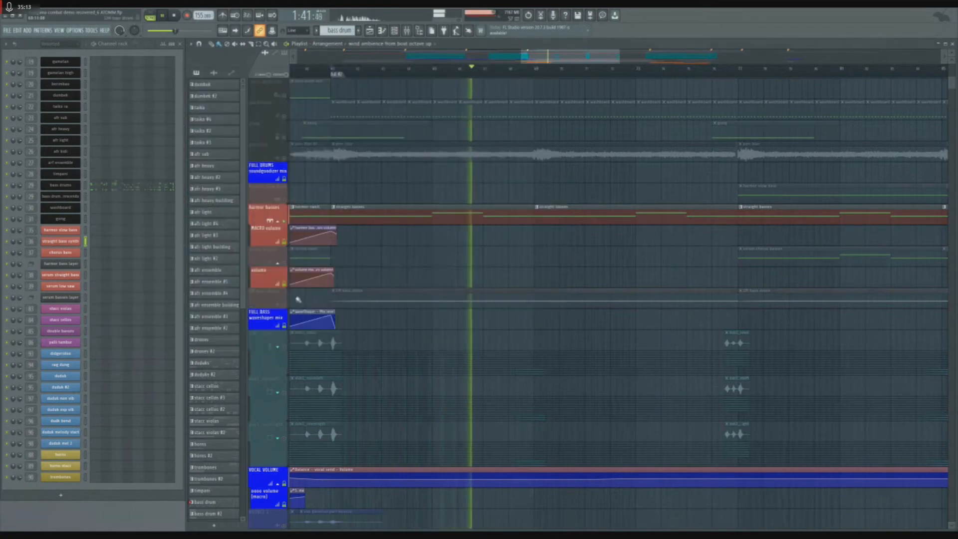
- Solo and play the bass drone track, then stop playback and restore all tracks
key(space)
click(288, 306)
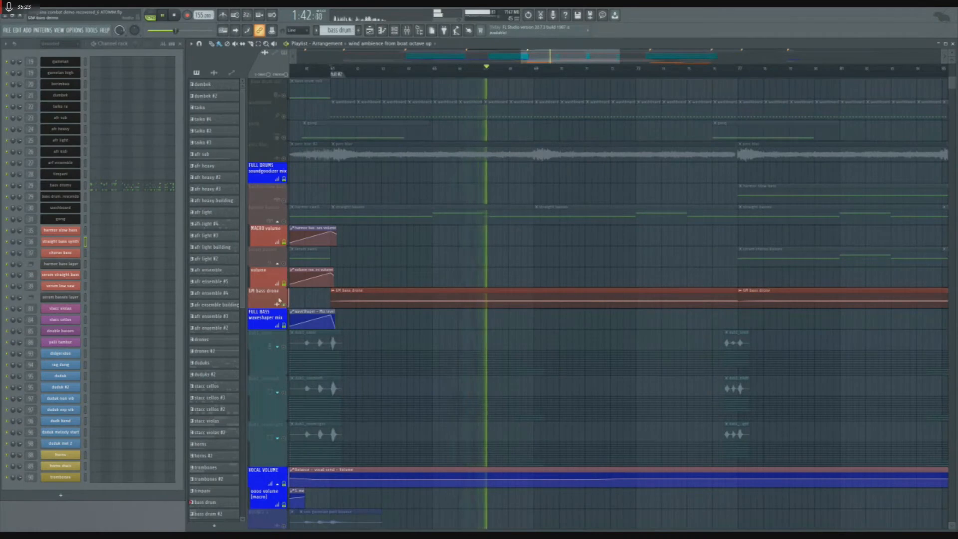
key(space)
right_click(284, 264)
right_click(285, 264)
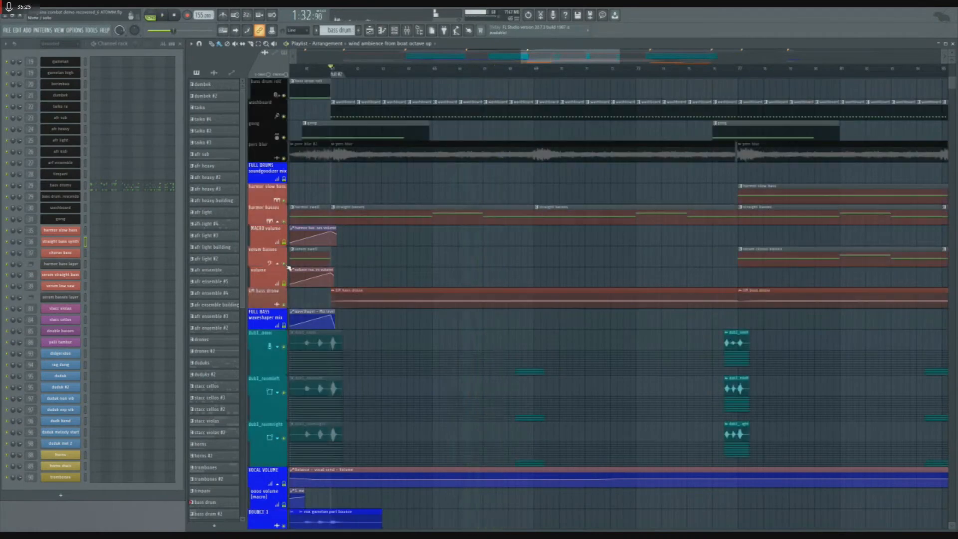
- Look over the bass, vocal, string and brass tracks around the full #2 marker
scroll(366, 265, down, 10)
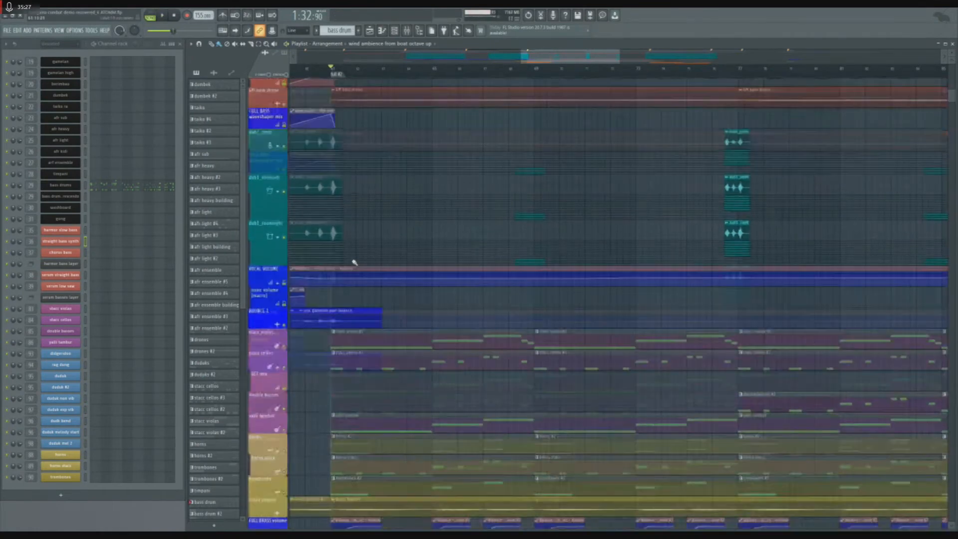
scroll(354, 262, down, 3)
scroll(355, 262, up, 8)
scroll(354, 262, up, 8)
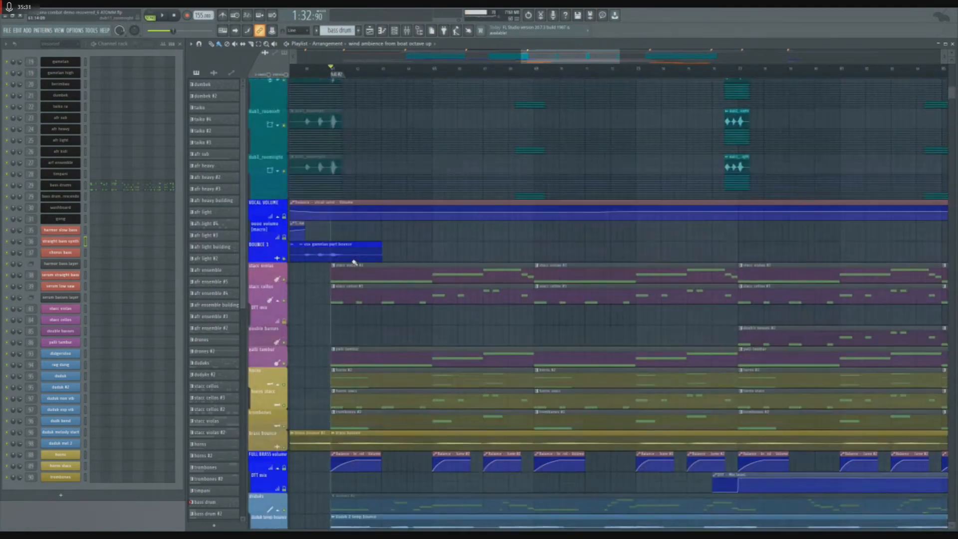
scroll(355, 262, down, 8)
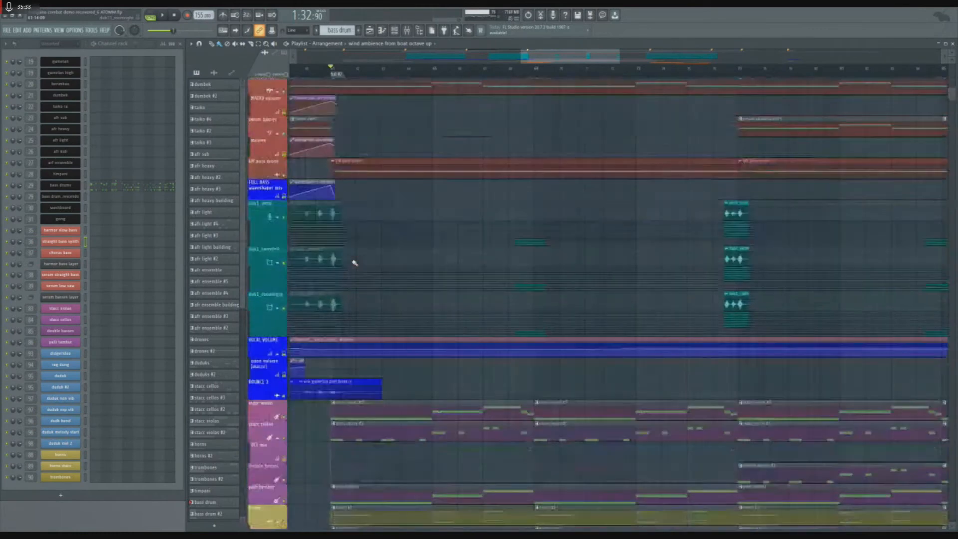
scroll(342, 270, up, 2)
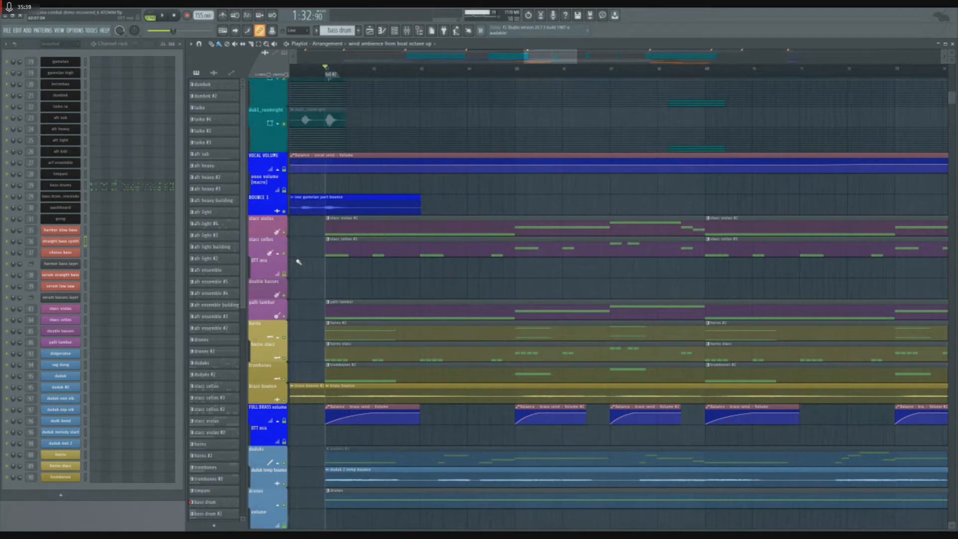
- Solo the stacc violas track, then the stacc cellos track, and play both together from the full #2 marker
ctrl+click(286, 233)
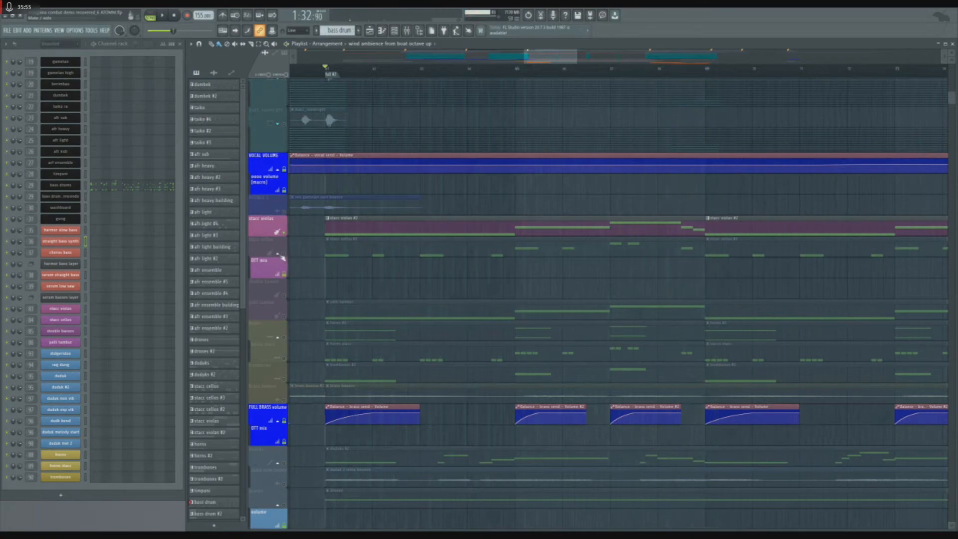
right_click(285, 256)
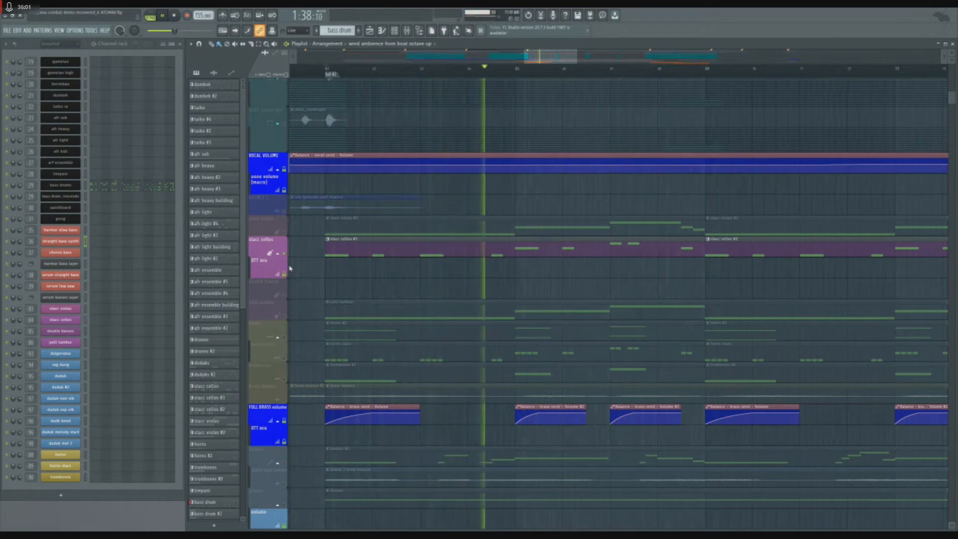
key(space)
click(284, 232)
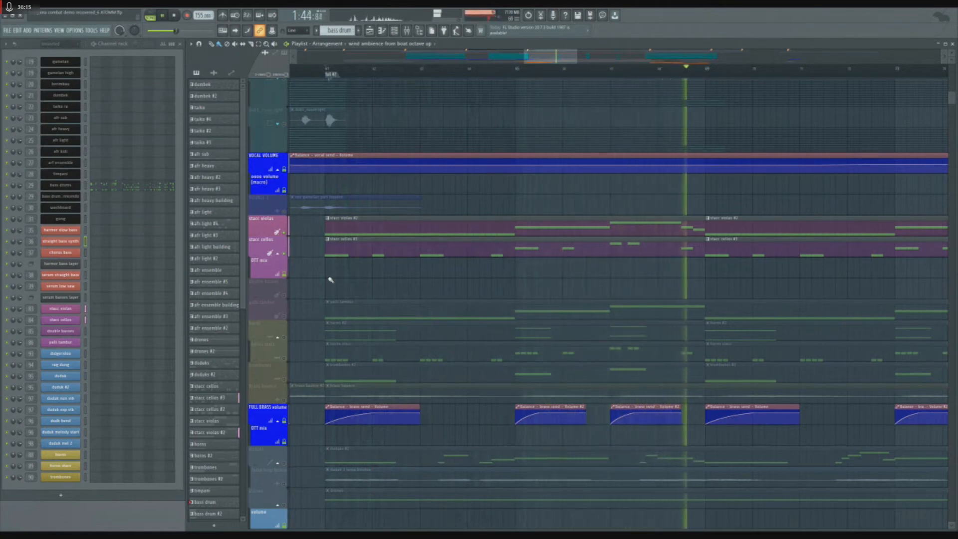
- Solo and play the tambur track, then add the stacc cellos and stacc violas tracks back in
ctrl+click(285, 317)
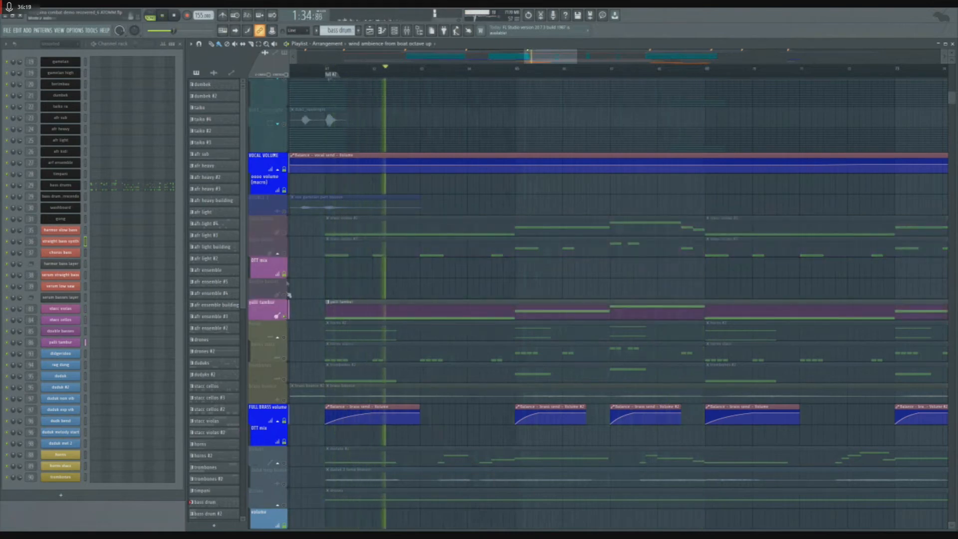
key(space)
click(285, 253)
click(285, 233)
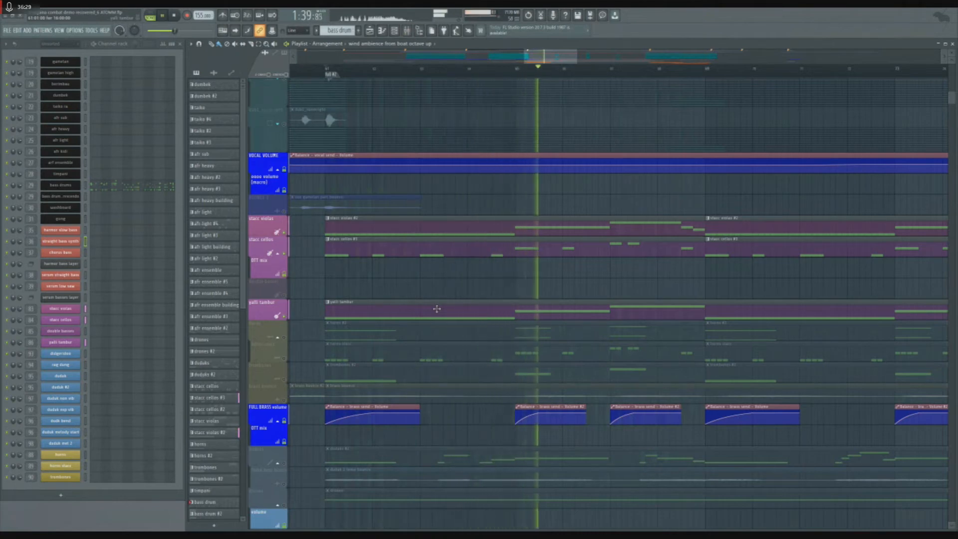
- Solo and play the horns track, then the horns stacc track combined with stacc cellos
scroll(437, 309, down, 2)
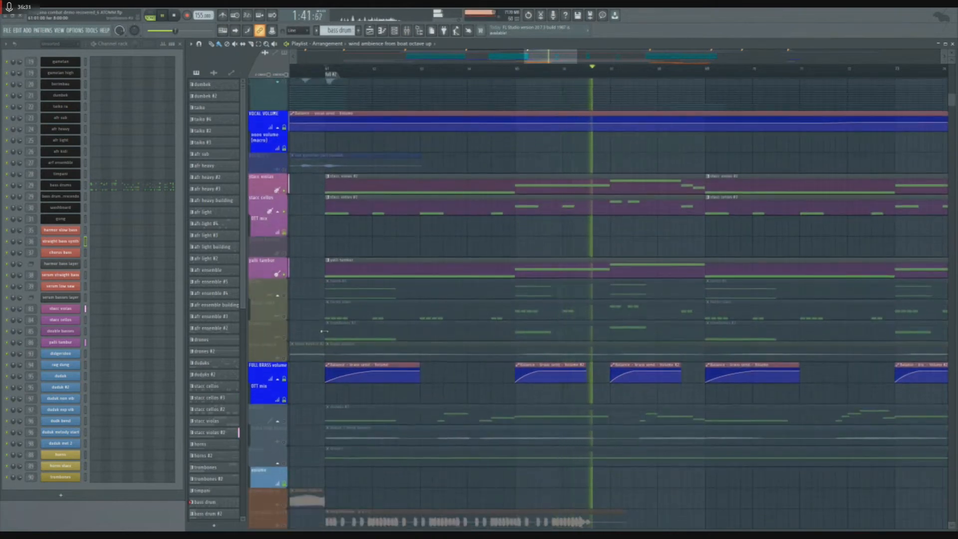
ctrl+click(286, 297)
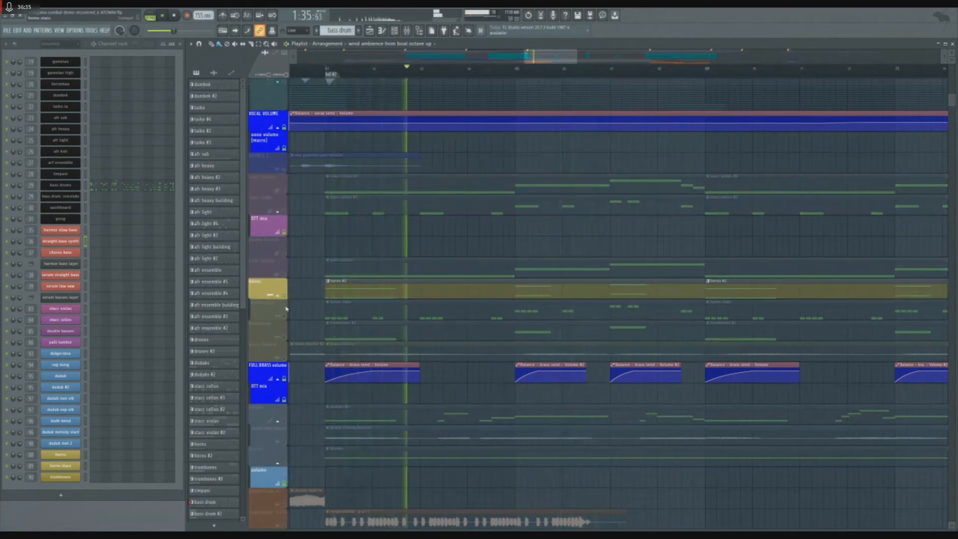
ctrl+click(286, 318)
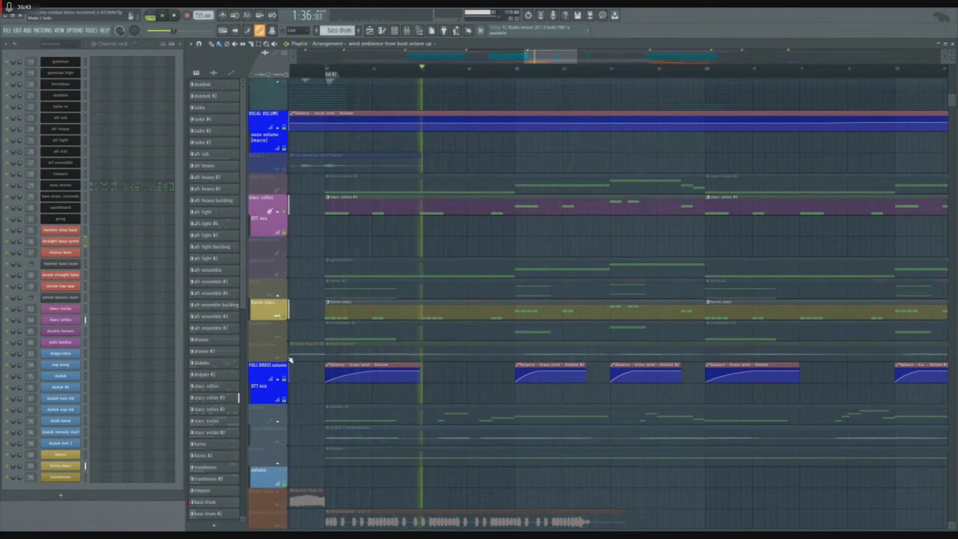
- Solo the brass tracks, add the tambur, double basses, stacc cellos and stacc violas tracks, and play them together from the full #2 marker
ctrl+click(287, 338)
ctrl+click(287, 338)
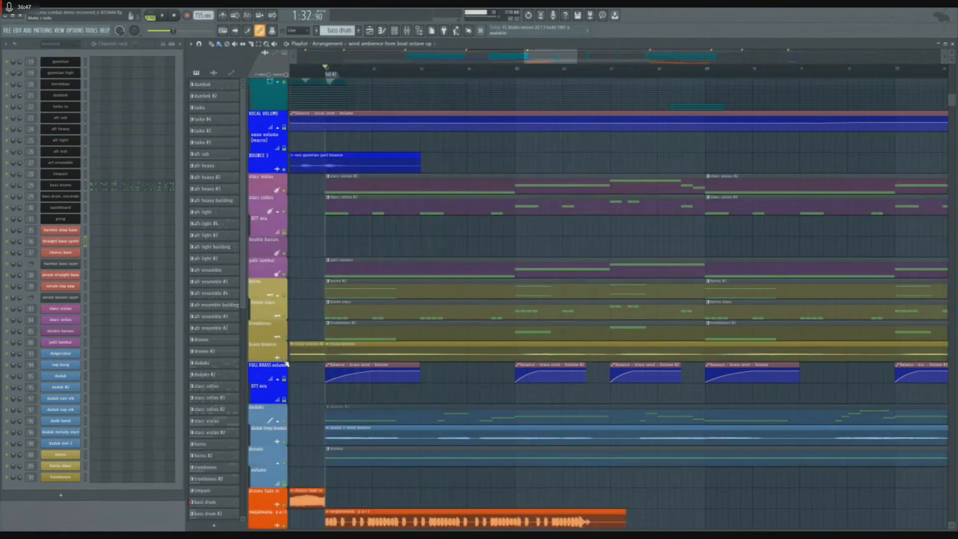
ctrl+click(286, 359)
click(285, 337)
click(286, 316)
click(286, 295)
click(286, 274)
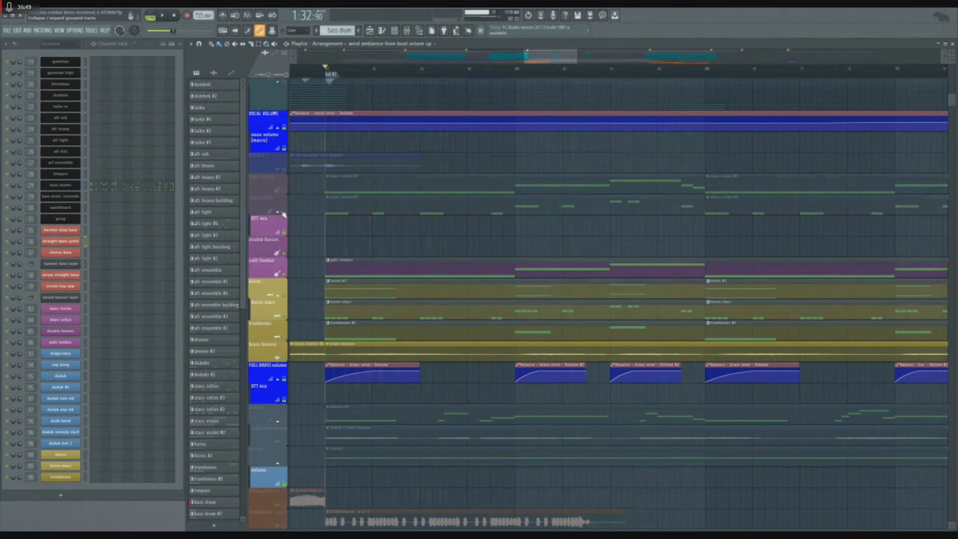
click(287, 197)
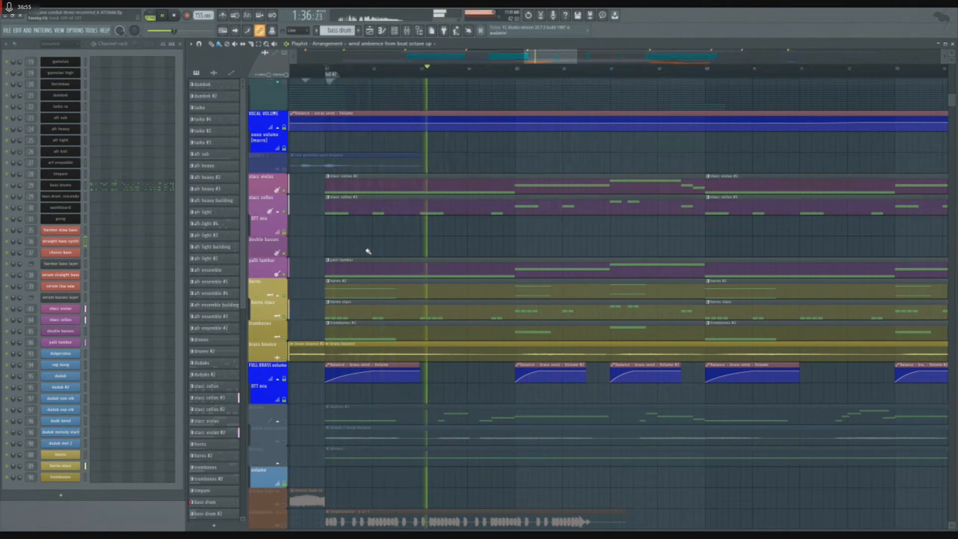
- Follow the combined string and brass playback through the later stacc violas and yaili tambur clips
scroll(364, 249, down, 2)
scroll(496, 252, up, 1)
scroll(496, 252, up, 1)
drag(496, 252, 552, 262)
scroll(445, 269, down, 2)
scroll(367, 264, up, 2)
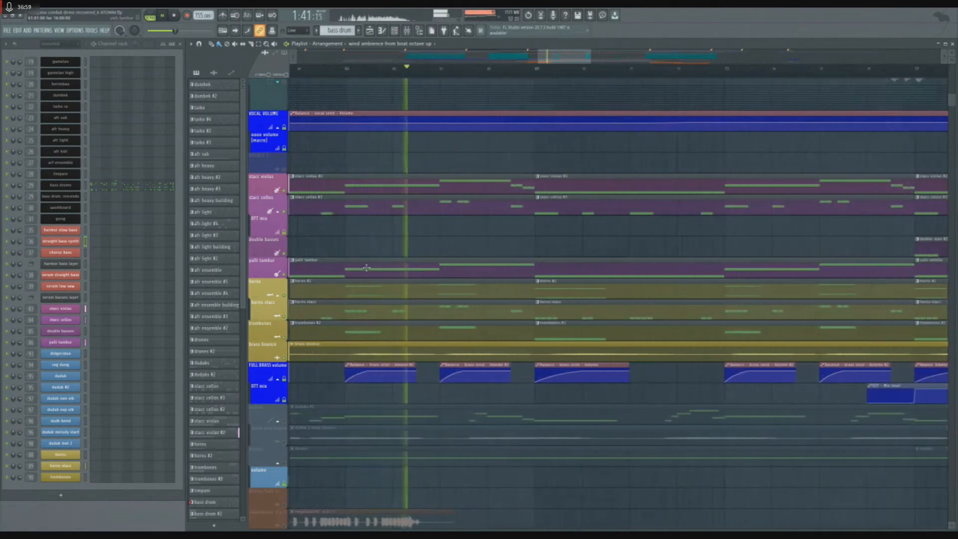
drag(367, 263, 367, 268)
scroll(367, 268, up, 2)
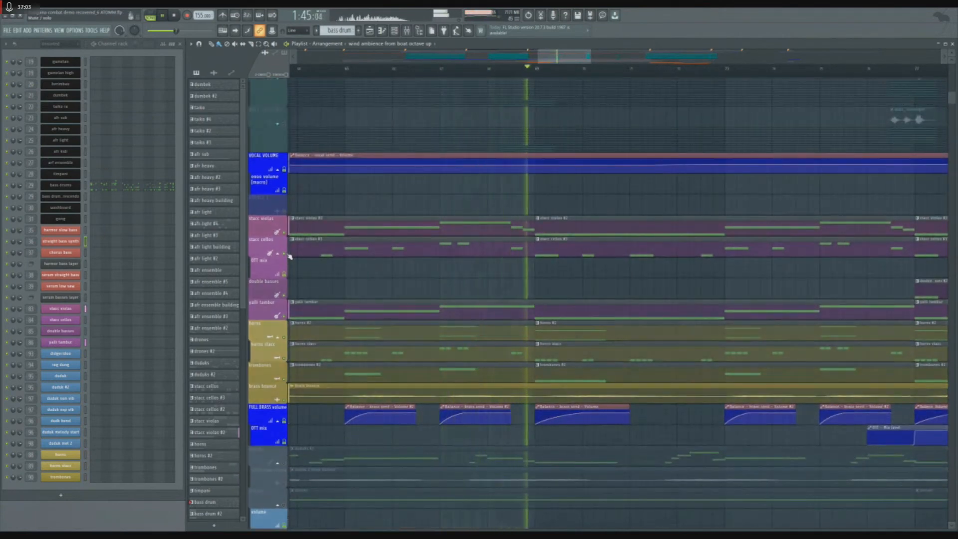
- Play the full mix after full #2 and look over the brass, duduk, sample, drum and bass tracks
scroll(345, 280, down, 3)
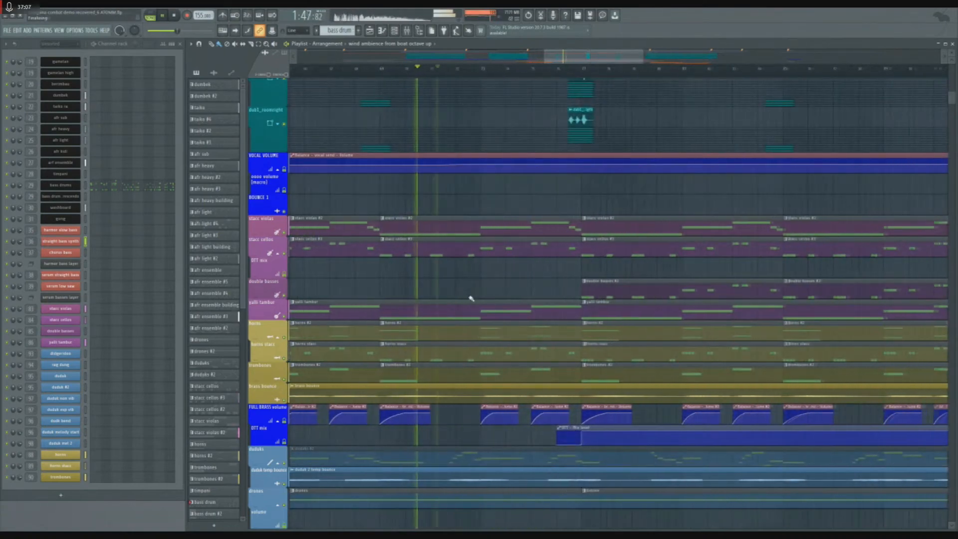
scroll(471, 299, down, 12)
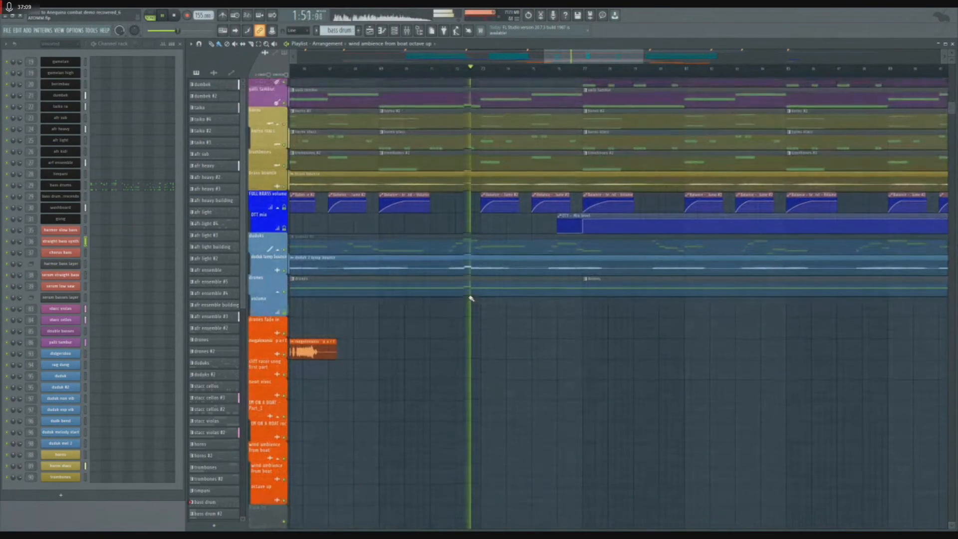
scroll(474, 302, up, 5)
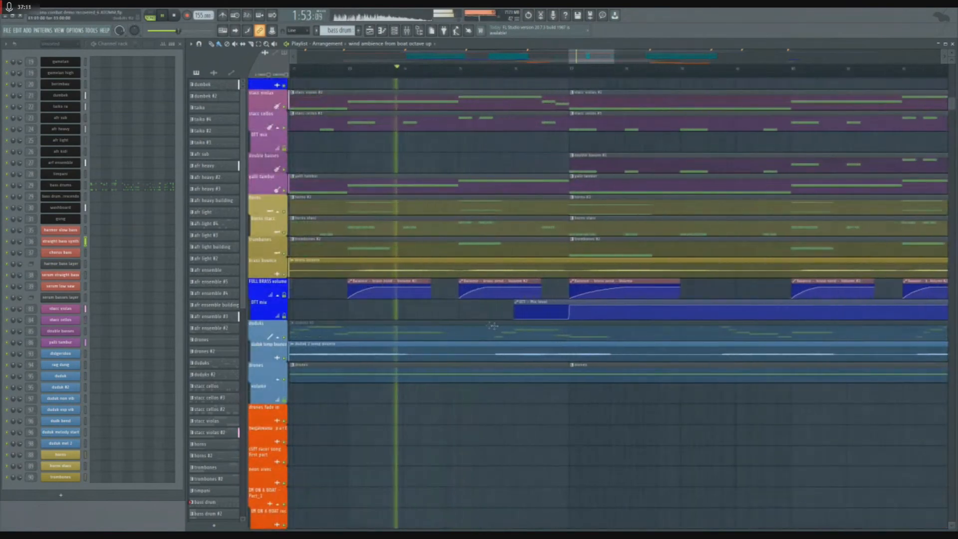
scroll(475, 322, down, 4)
scroll(474, 323, down, 7)
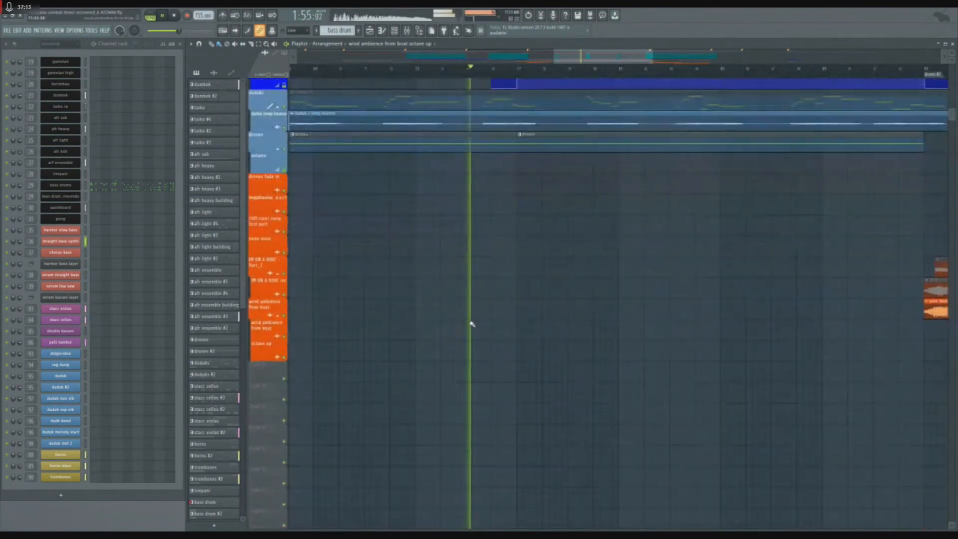
scroll(472, 323, up, 1)
scroll(574, 328, down, 3)
scroll(594, 324, up, 10)
scroll(592, 324, up, 6)
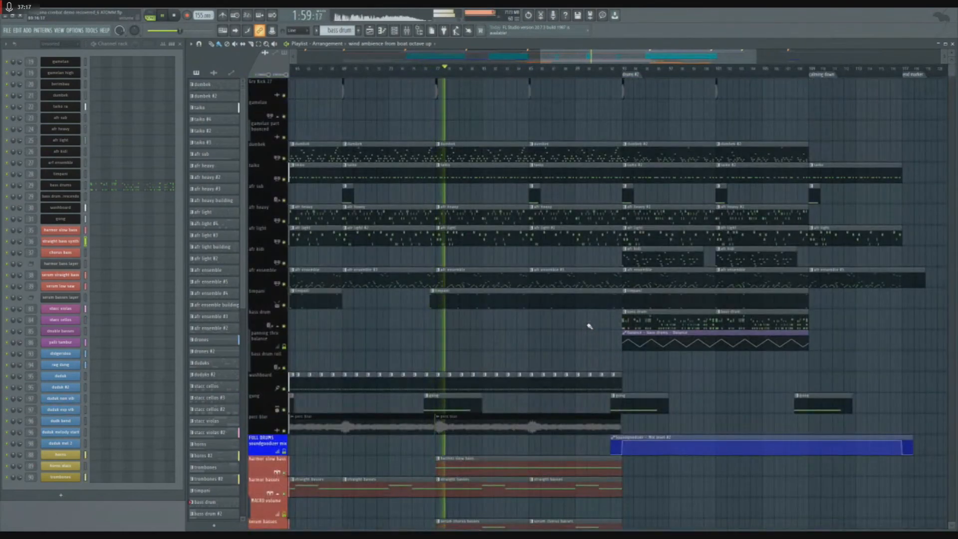
scroll(589, 327, down, 3)
scroll(433, 345, up, 5)
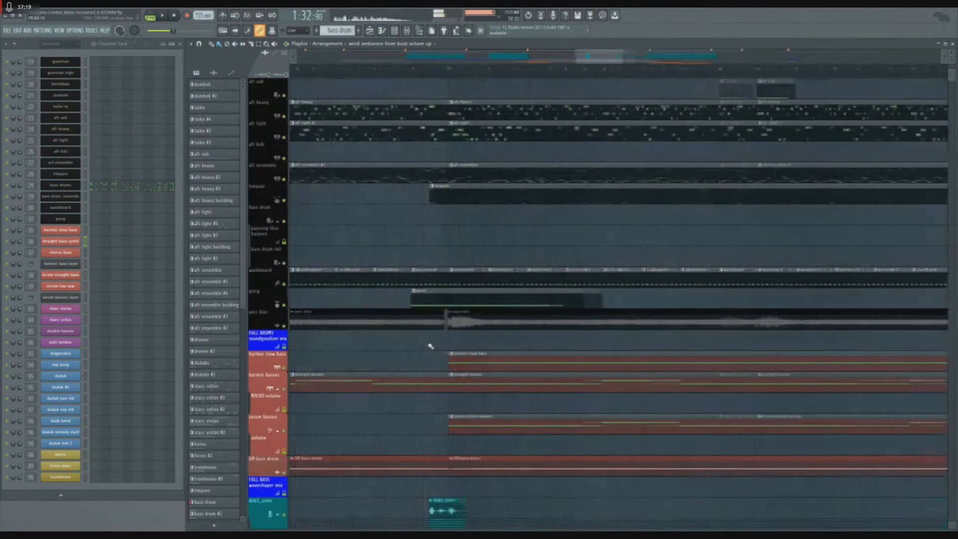
- Solo the gong track, play its clip leading into the harmor slow bass entry twice, and restore all tracks
right_click(285, 305)
click(395, 73)
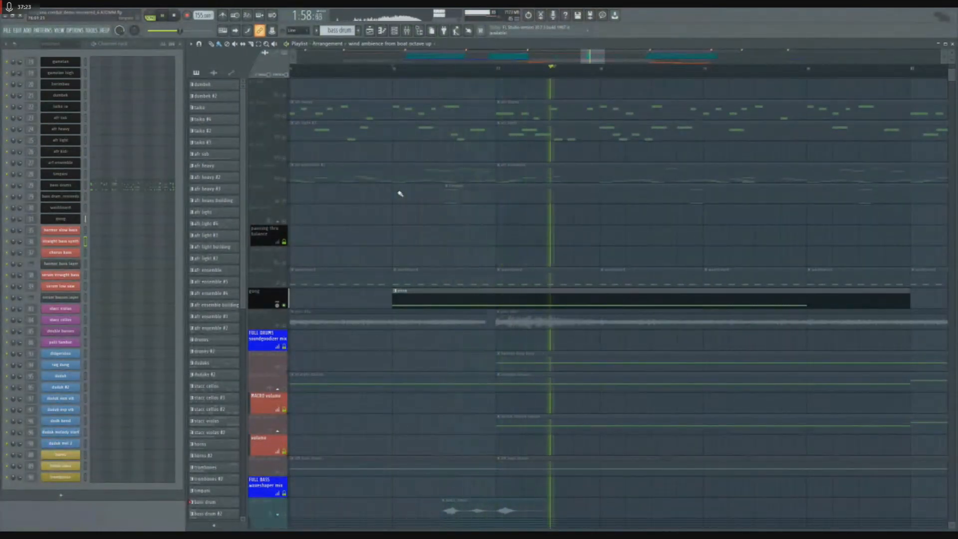
key(space)
right_click(285, 305)
scroll(474, 299, down, 4)
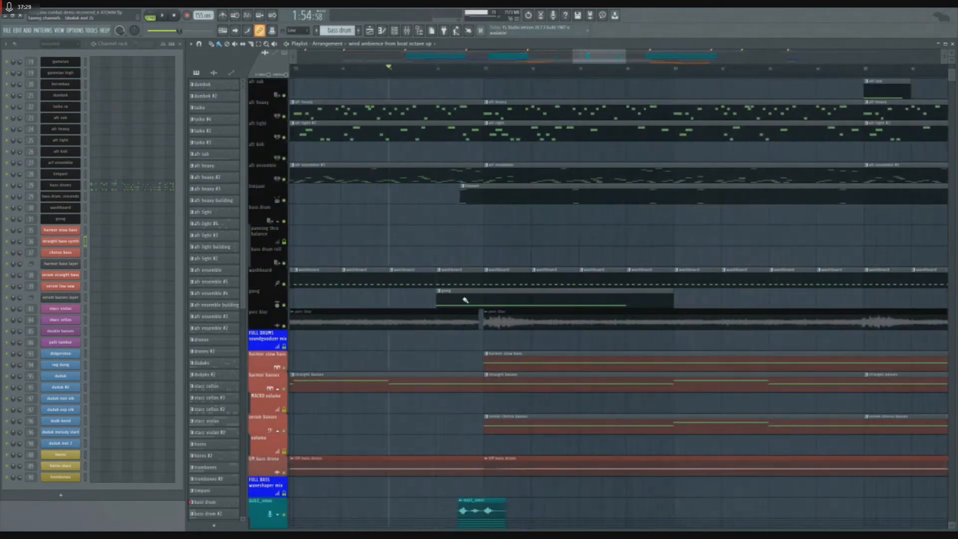
right_click(285, 306)
key(space)
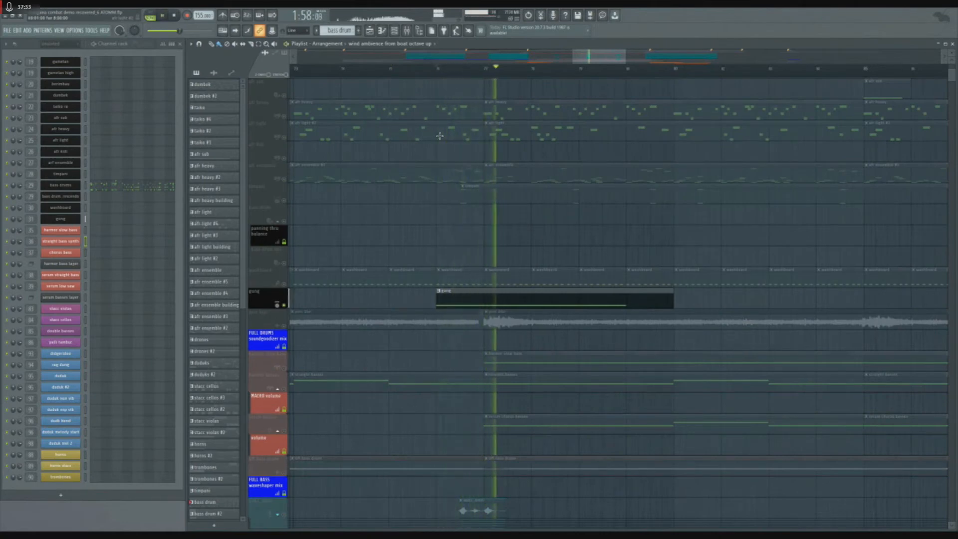
key(space)
right_click(285, 306)
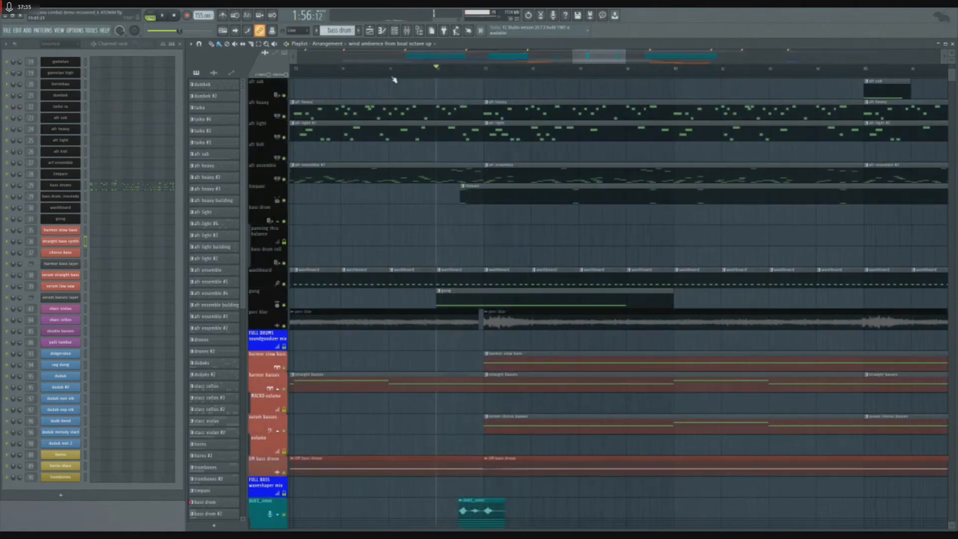
- Play the full mix from the start of the gong clip into the harmor slow bass entry
scroll(433, 176, up, 5)
key(space)
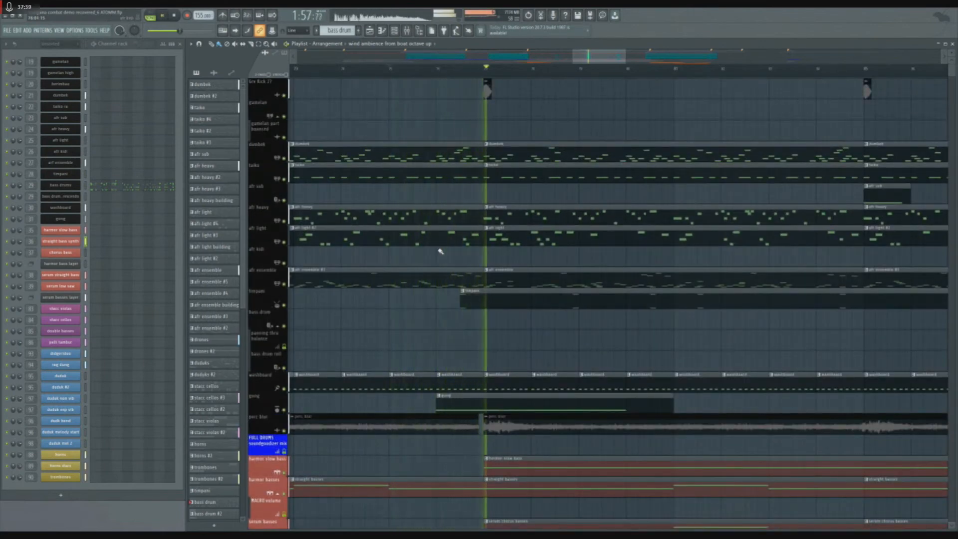
scroll(406, 263, down, 5)
key(space)
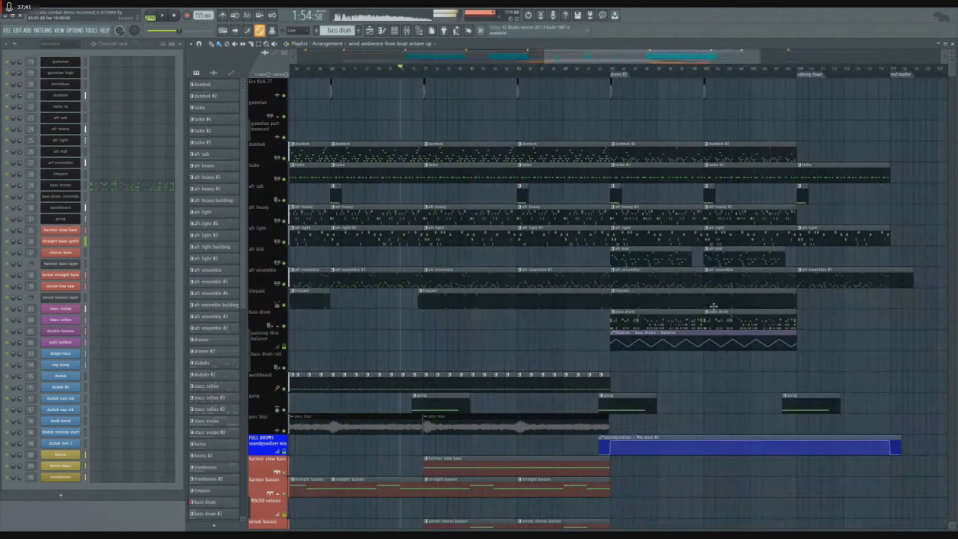
- Play the full mix through the gong lead-in to the drums #2 marker
scroll(711, 310, up, 3)
key(space)
scroll(486, 224, down, 3)
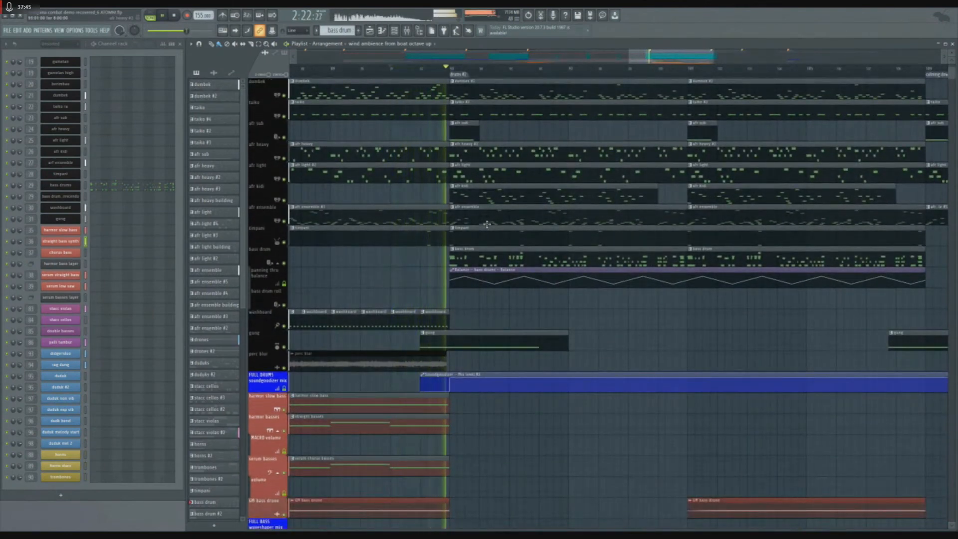
key(space)
- Look over the drum tracks from drums #2 to the end marker, then return to the first drums section
scroll(466, 239, down, 3)
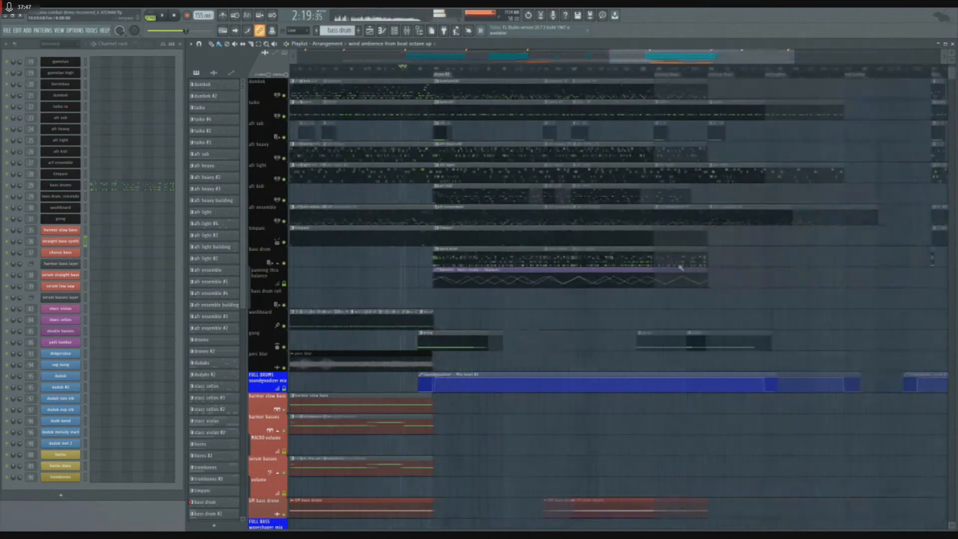
scroll(680, 267, up, 3)
scroll(514, 81, down, 3)
scroll(634, 208, up, 2)
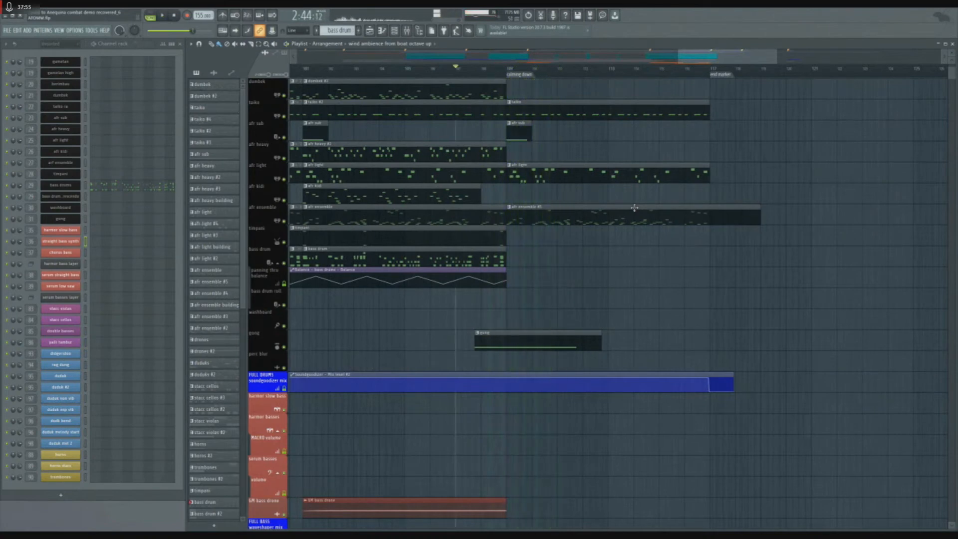
scroll(634, 208, down, 3)
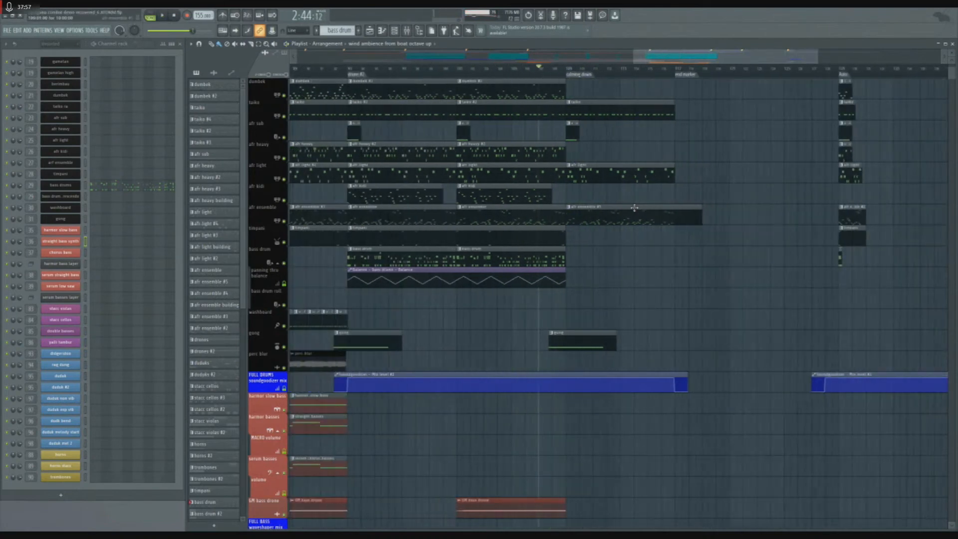
scroll(634, 208, down, 4)
scroll(504, 257, down, 3)
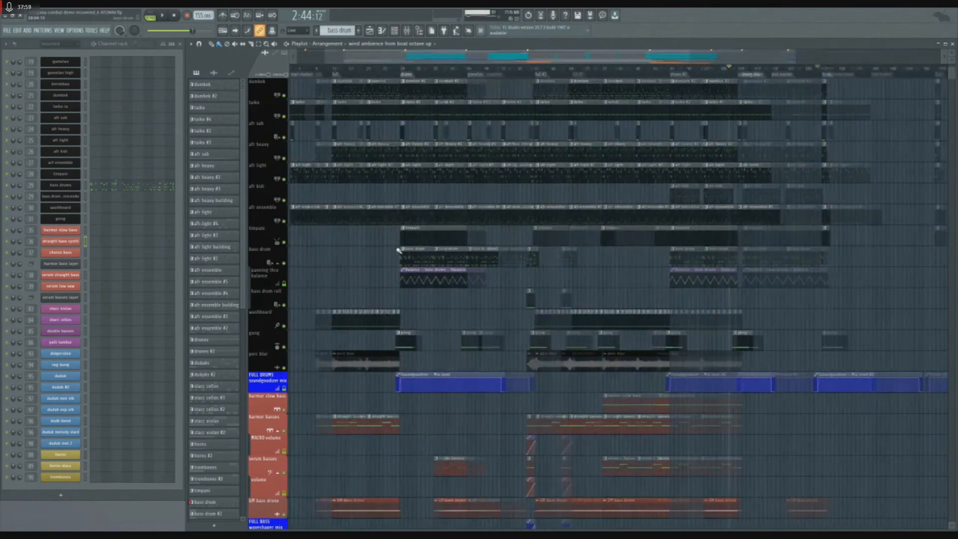
scroll(399, 251, up, 4)
scroll(417, 256, up, 5)
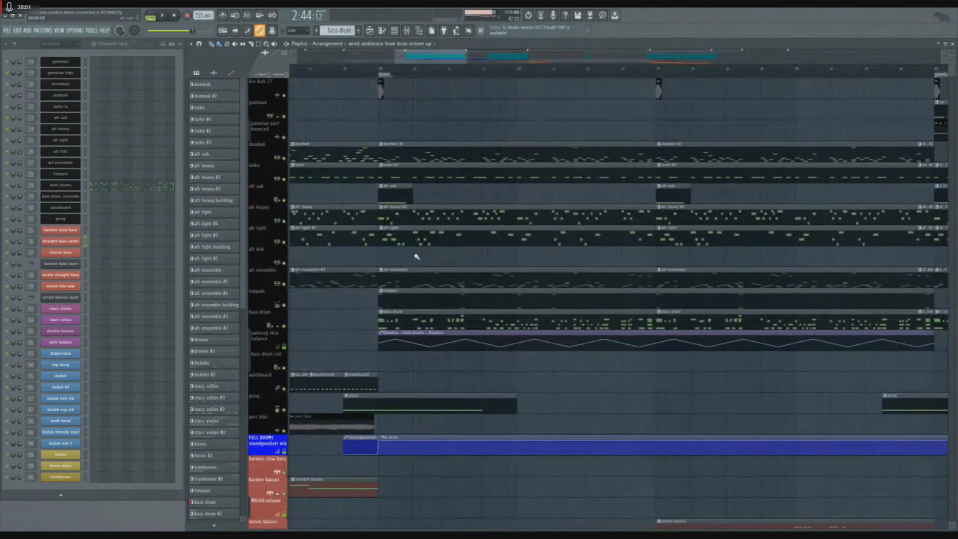
- Solo the dumbek track, then the taiko track, and play each from the first drums marker
ctrl+click(286, 159)
scroll(394, 195, up, 2)
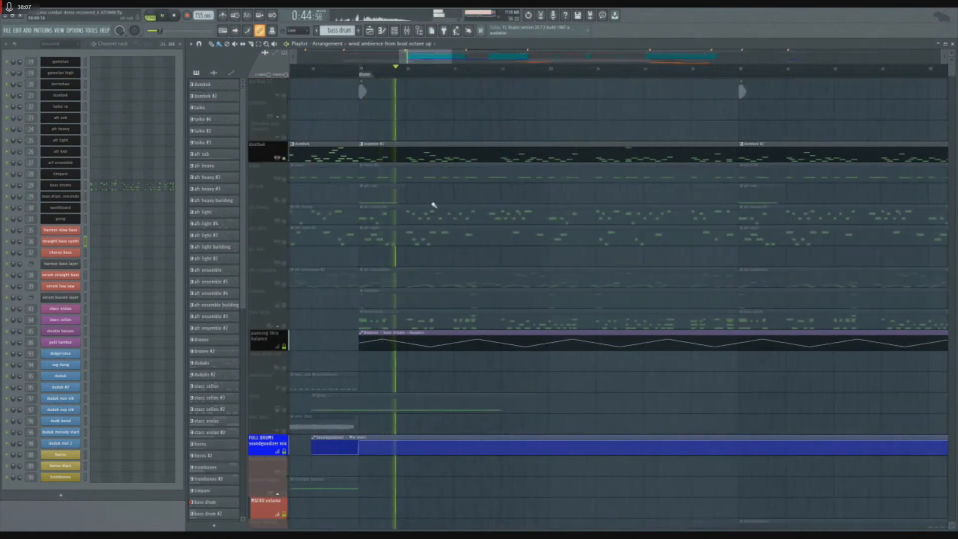
click(287, 181)
key(space)
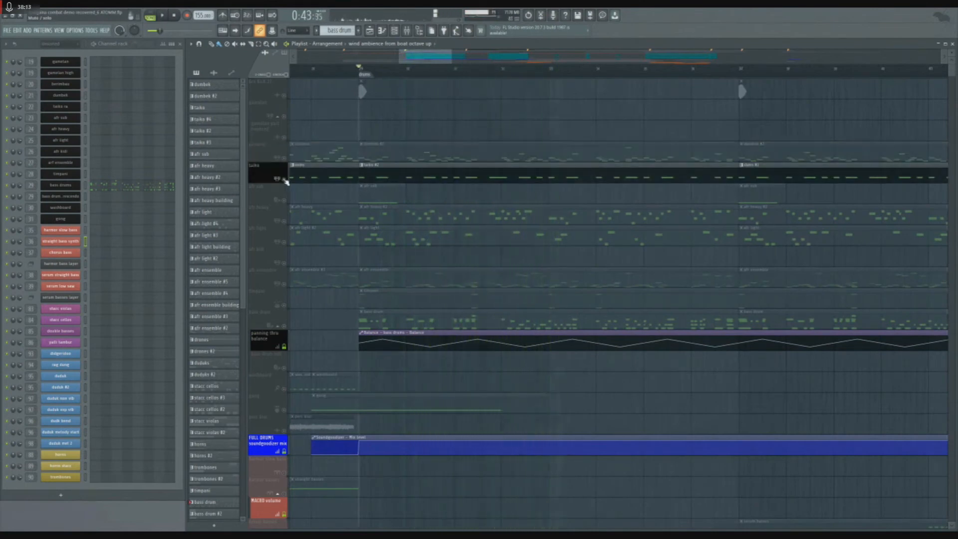
key(space)
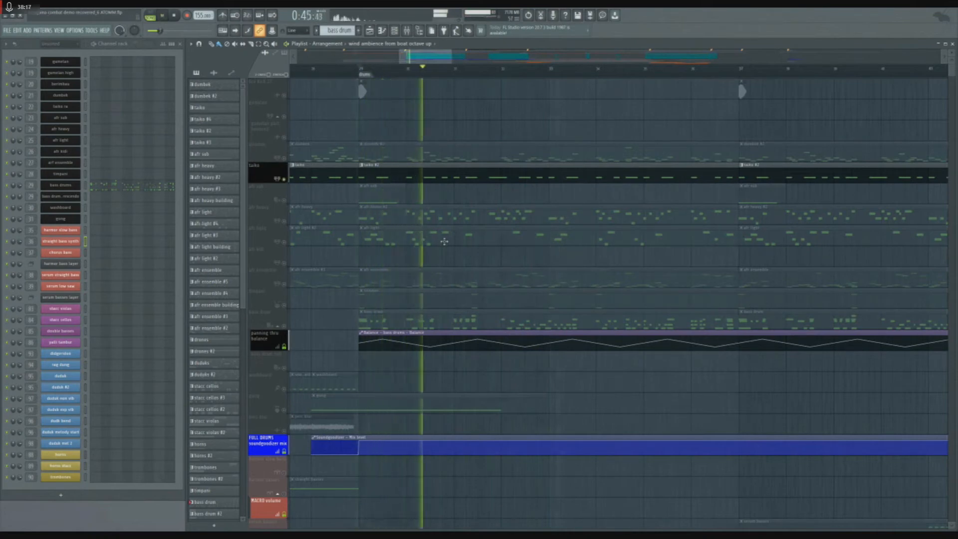
key(space)
key(space)
- Solo and play the afr sub track, then add the taiko and dumbek tracks and play all three together
click(287, 200)
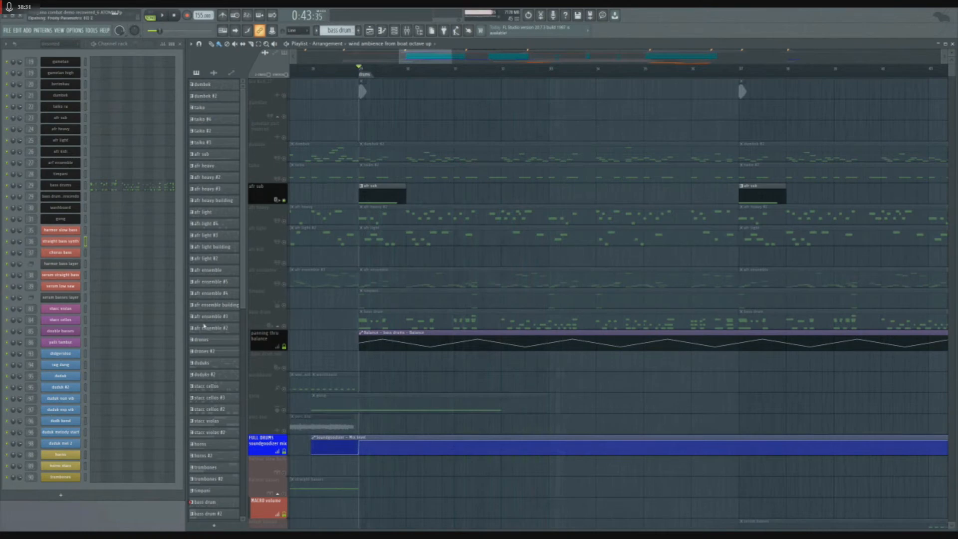
key(space)
drag(78, 177, 76, 175)
key(space)
click(278, 116)
click(284, 180)
click(284, 158)
key(space)
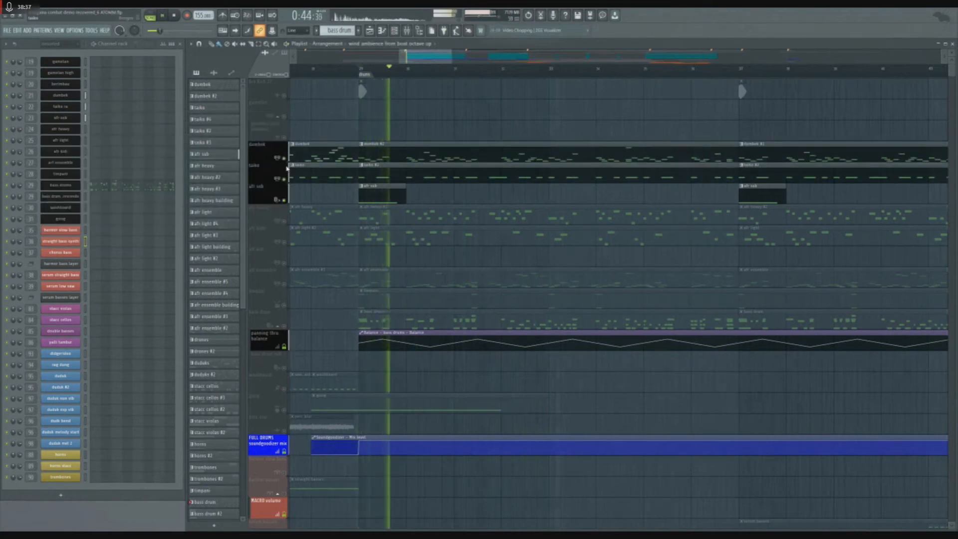
key(space)
- Examine the Kick 27 hits in the drums section, restore all tracks, and play the full mix into the drums marker
scroll(350, 206, down, 3)
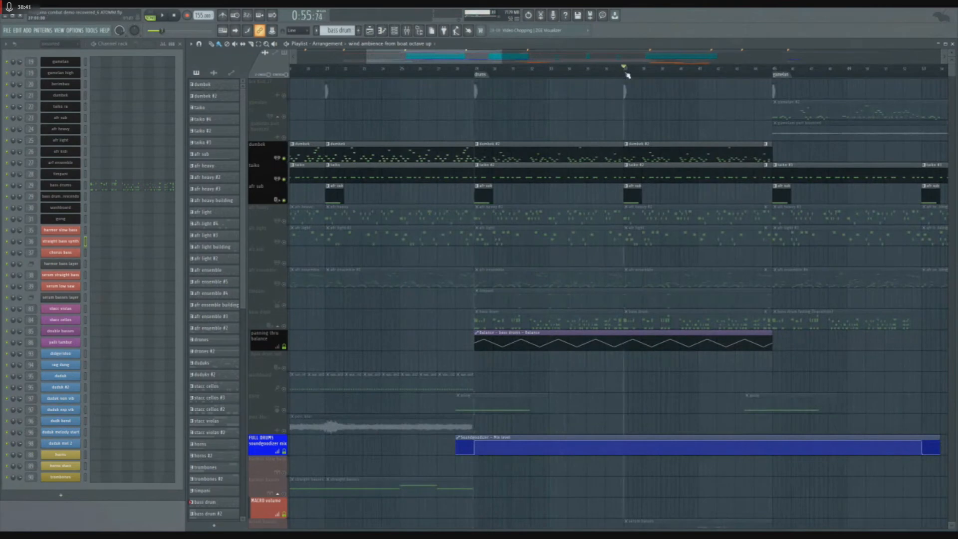
scroll(633, 201, up, 3)
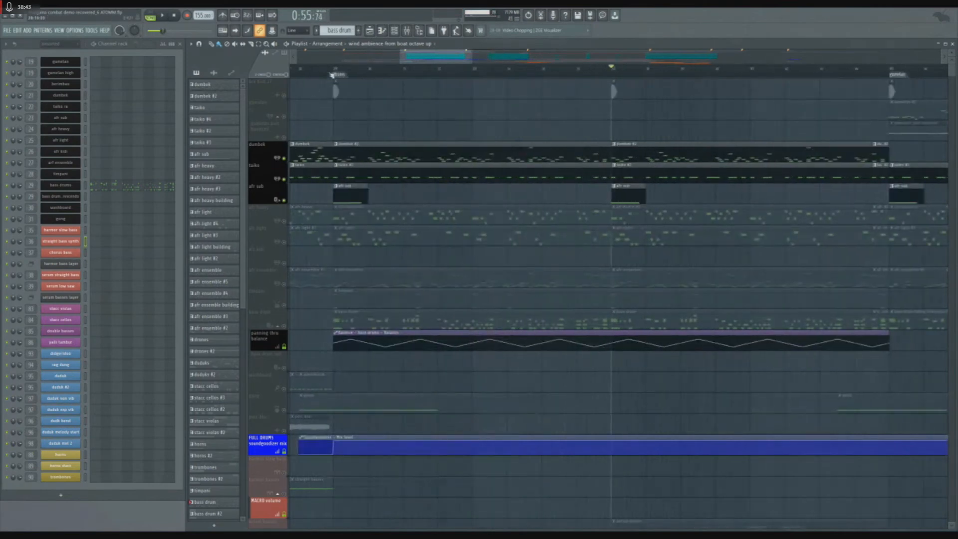
scroll(288, 97, up, 3)
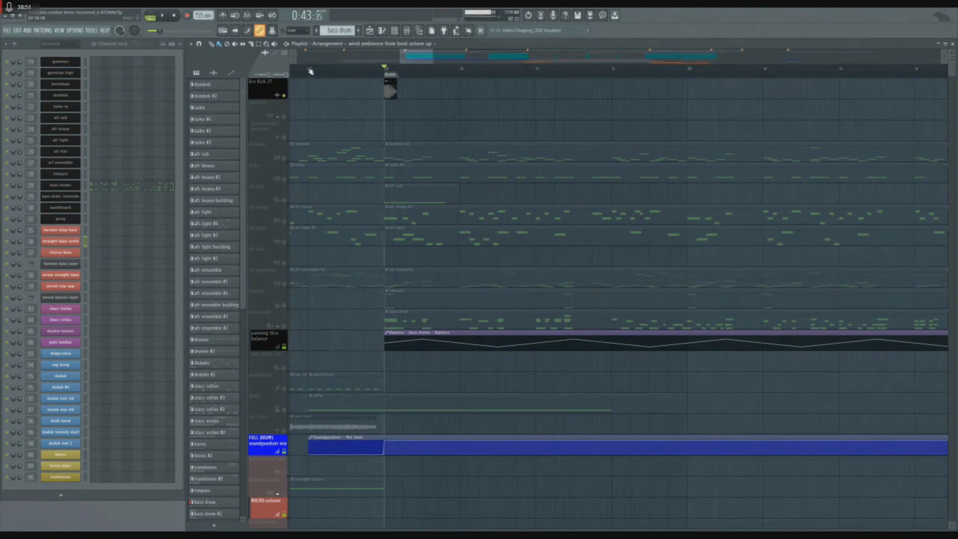
right_click(286, 118)
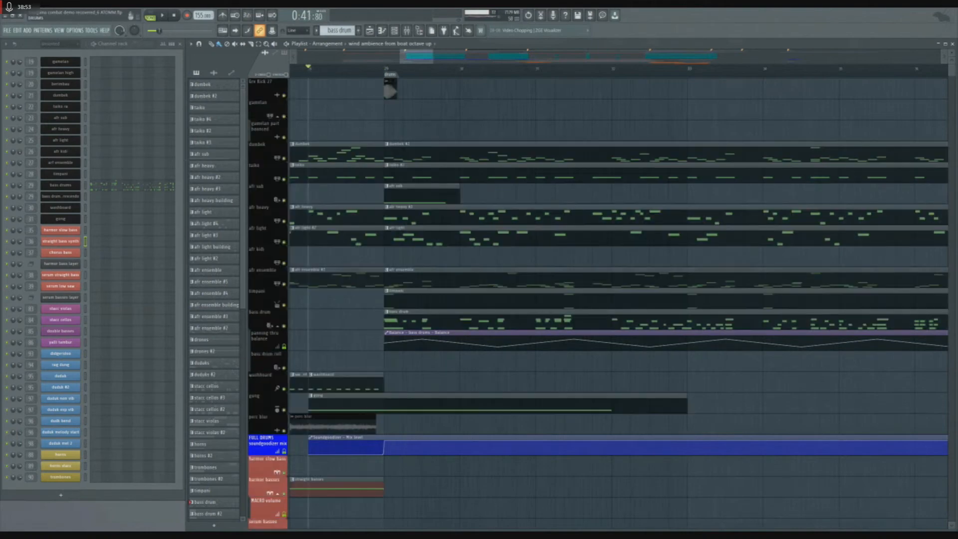
key(space)
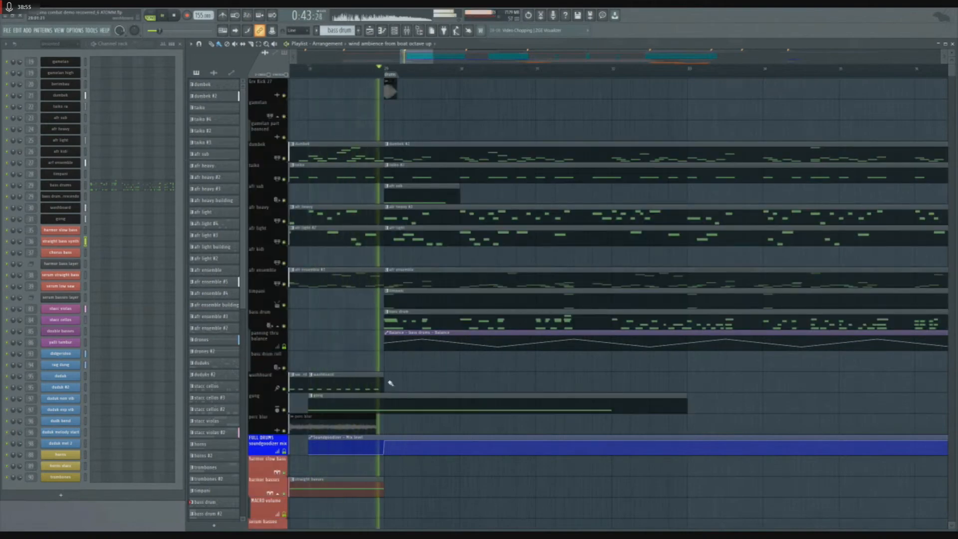
key(space)
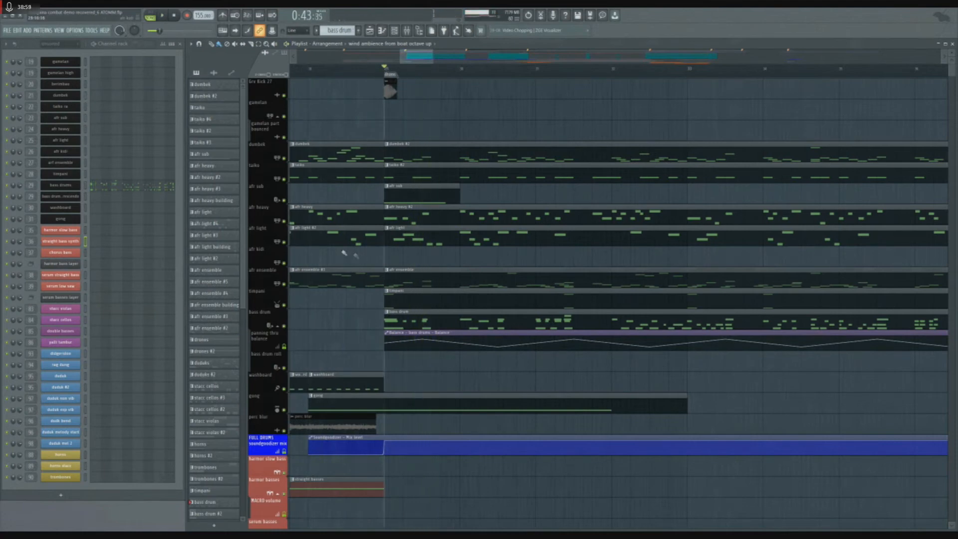
- Solo the afr heavy track, then the afr light track, and play each from the drums marker
right_click(285, 224)
key(space)
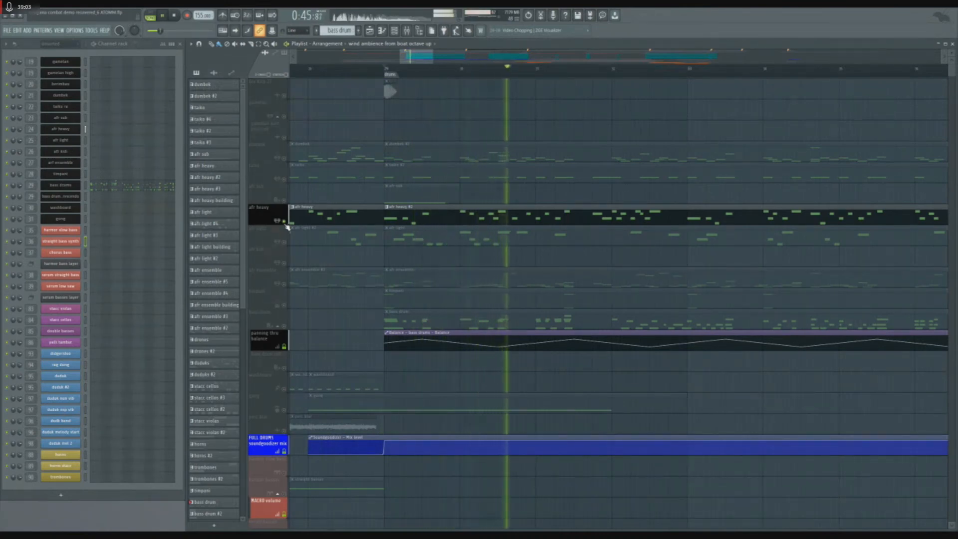
key(space)
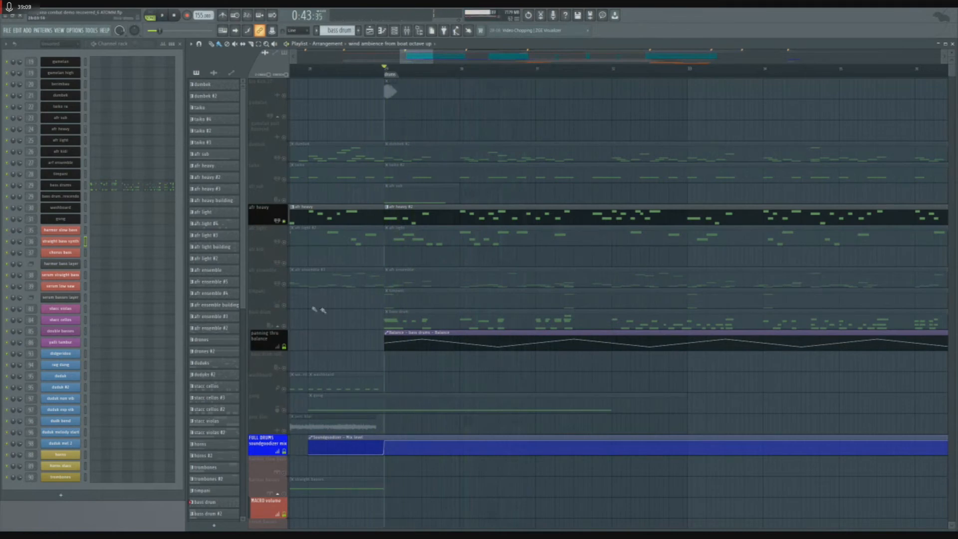
click(287, 242)
key(space)
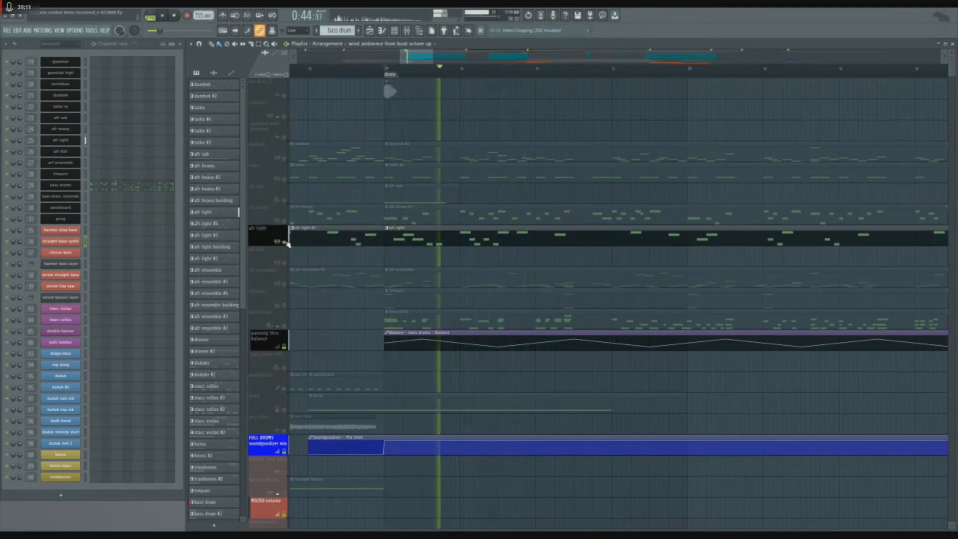
key(space)
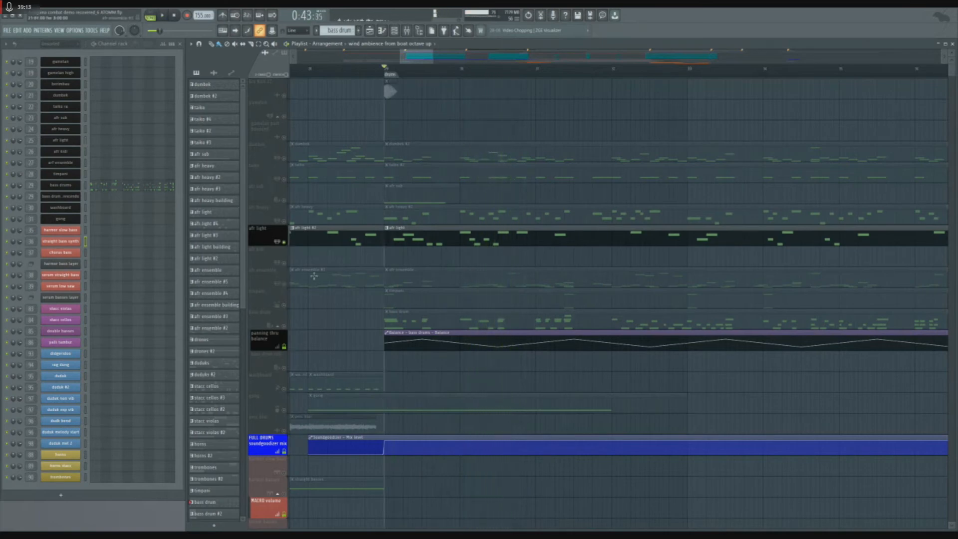
- Play the soloed afr light track again from the drums marker and follow its pattern further into the section
scroll(427, 247, up, 3)
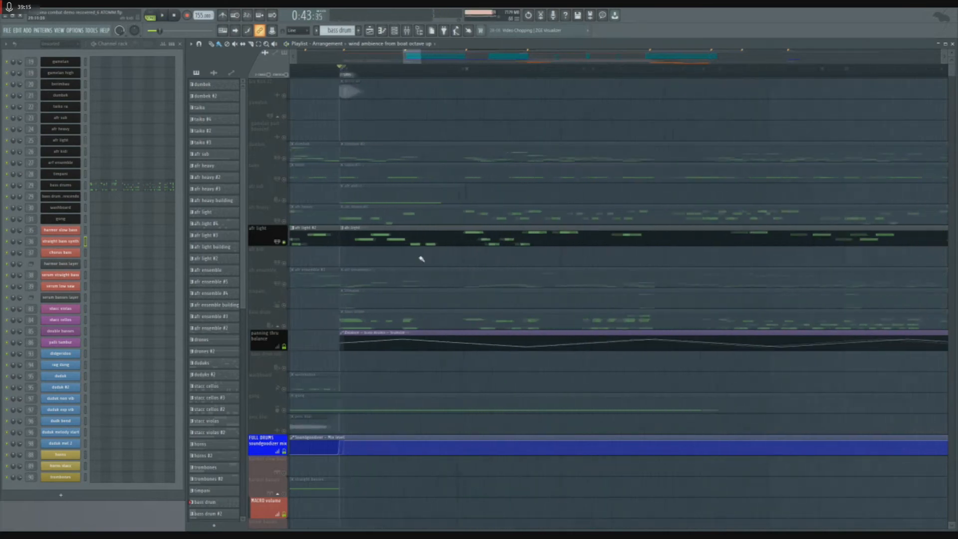
scroll(404, 259, down, 1)
key(space)
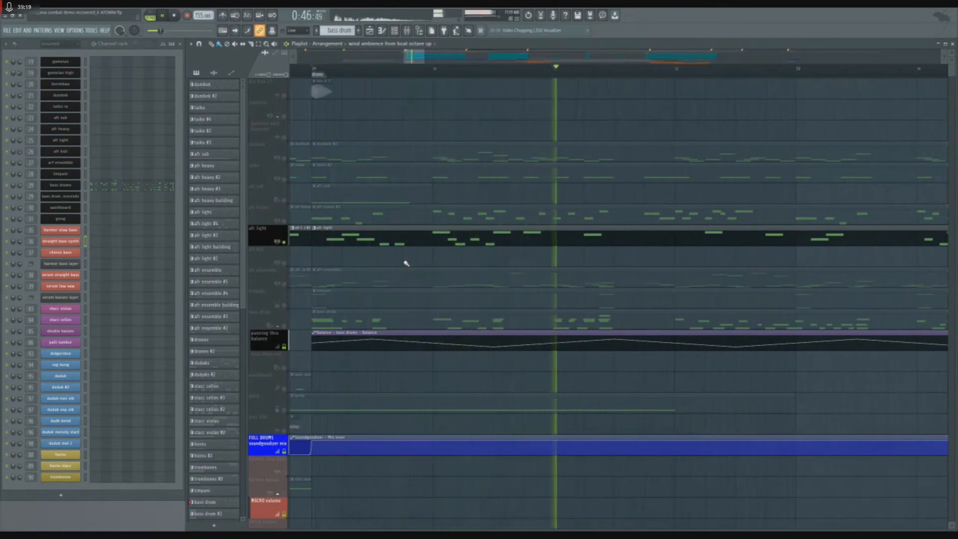
scroll(401, 262, down, 2)
scroll(554, 275, up, 3)
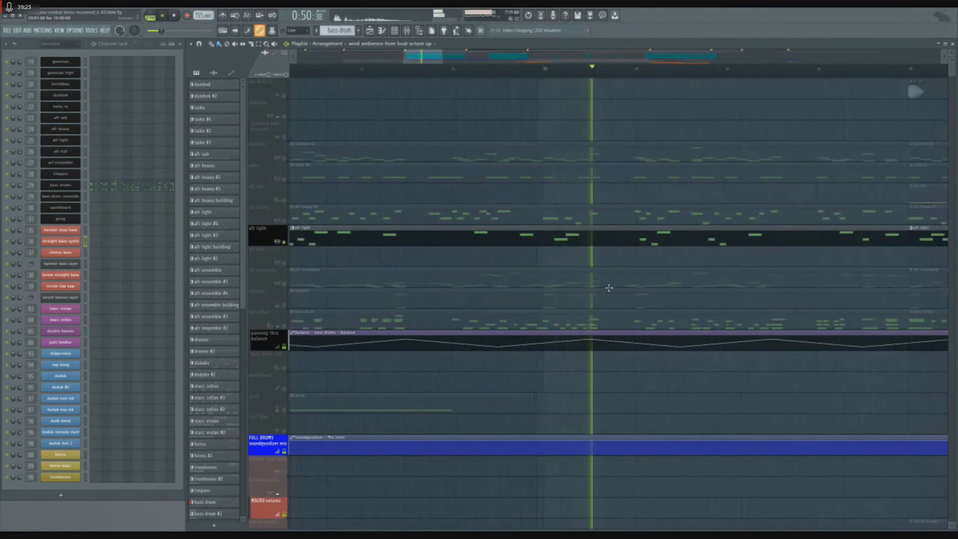
key(space)
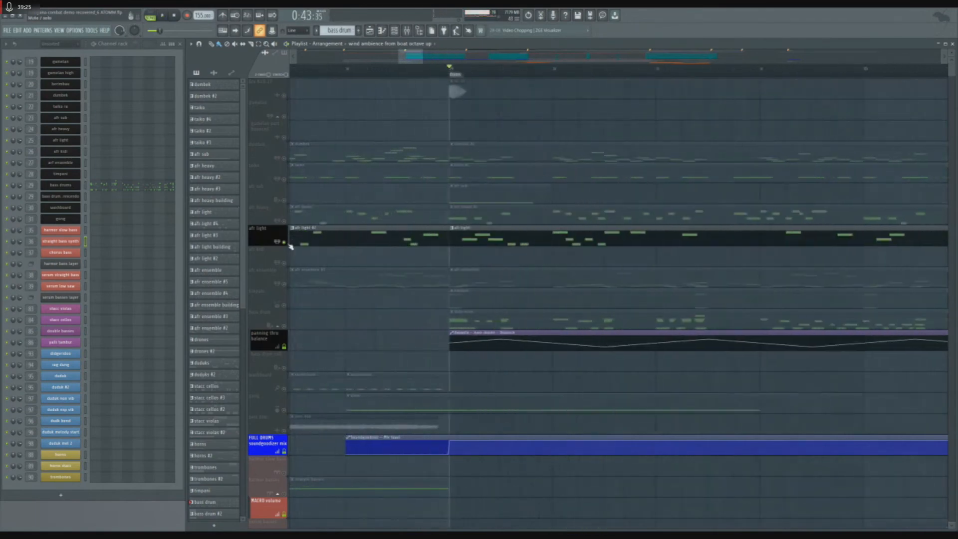
- Restore all tracks, then mute the gong, bass drum and timpani tracks
right_click(284, 242)
scroll(487, 274, up, 2)
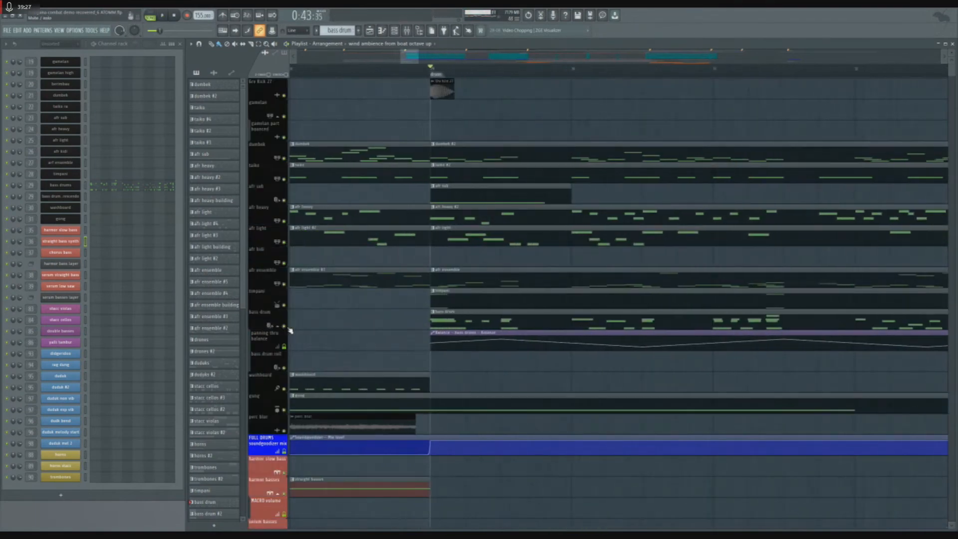
click(284, 410)
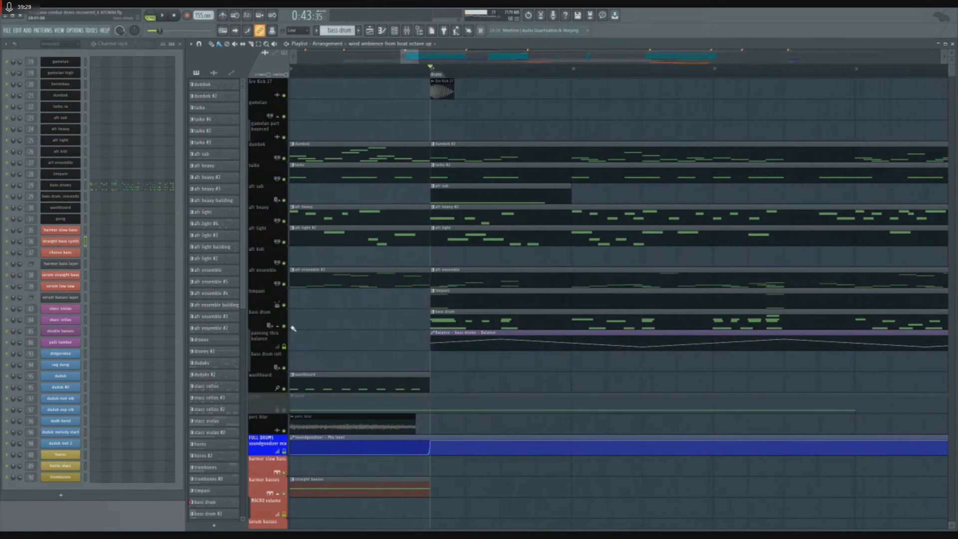
click(284, 326)
click(284, 304)
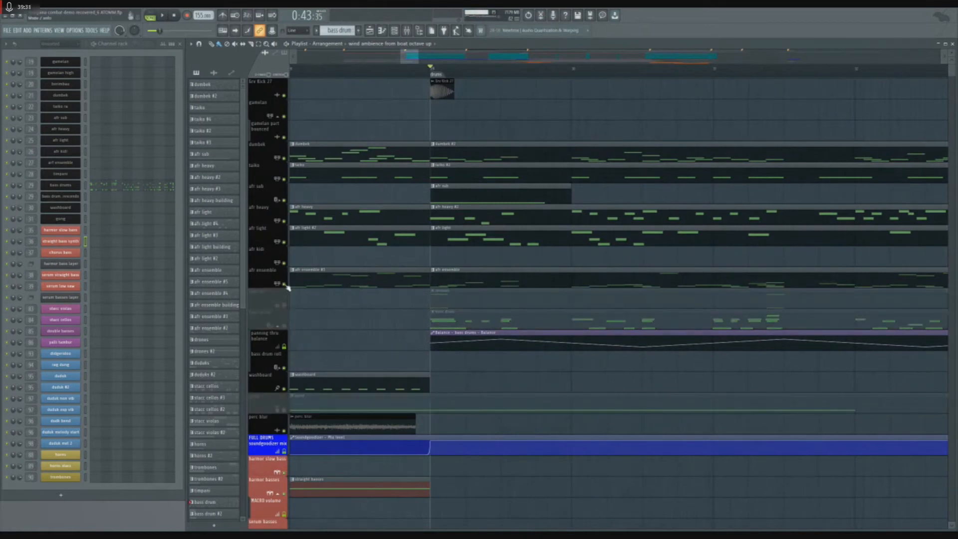
- Play the remaining drums with the afr light track muted, then unmute it and play them again
click(285, 242)
key(space)
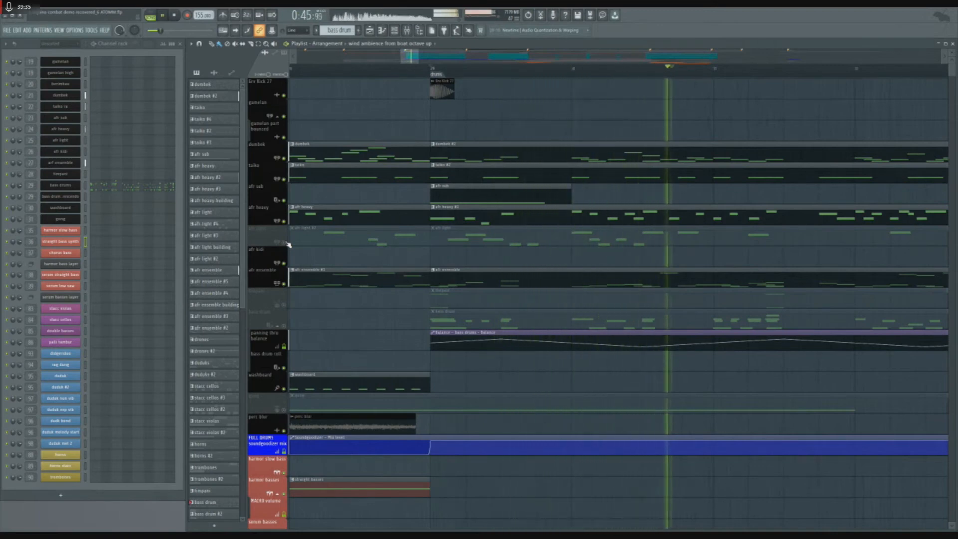
key(space)
click(288, 243)
key(space)
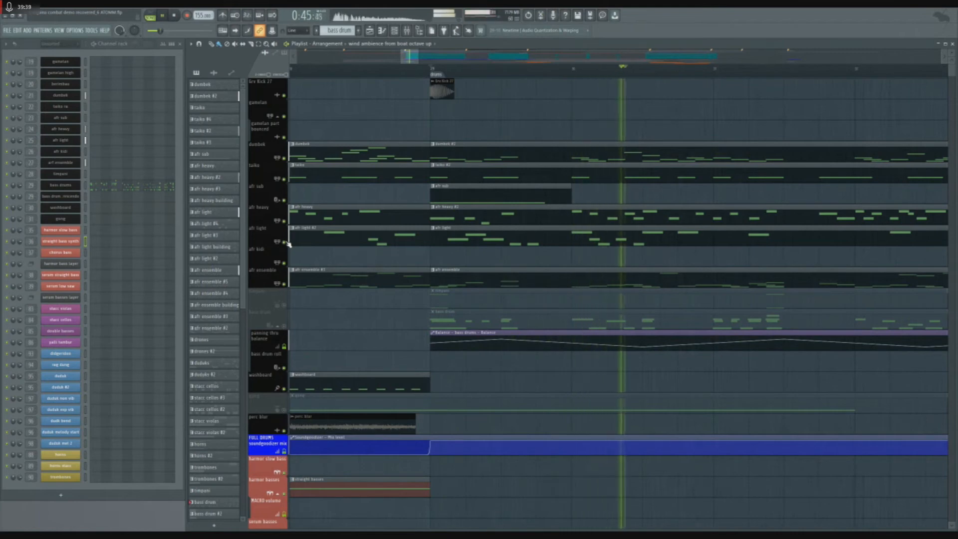
key(space)
- Unmute the timpani, bass drum and gong tracks and play the complete drum mix from the marker
scroll(336, 271, down, 4)
scroll(493, 274, up, 3)
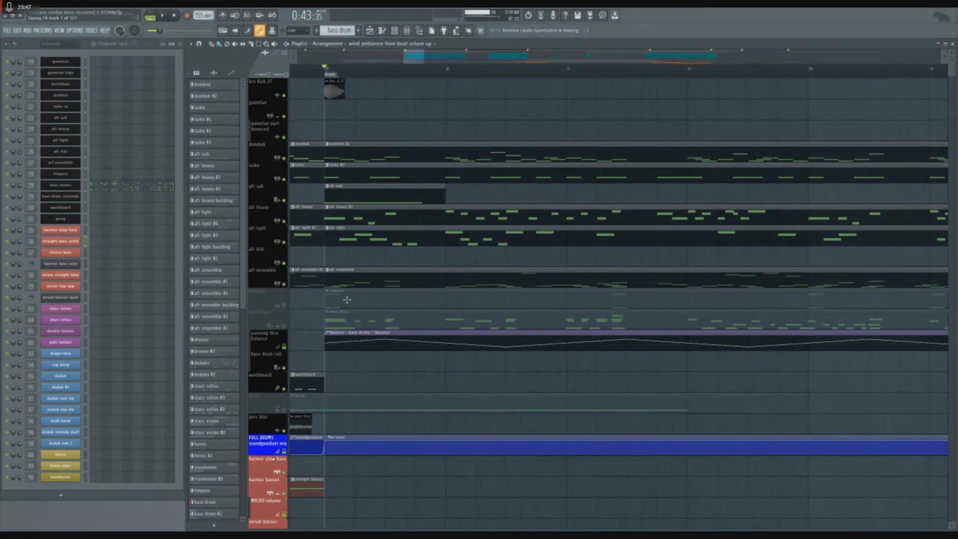
click(284, 305)
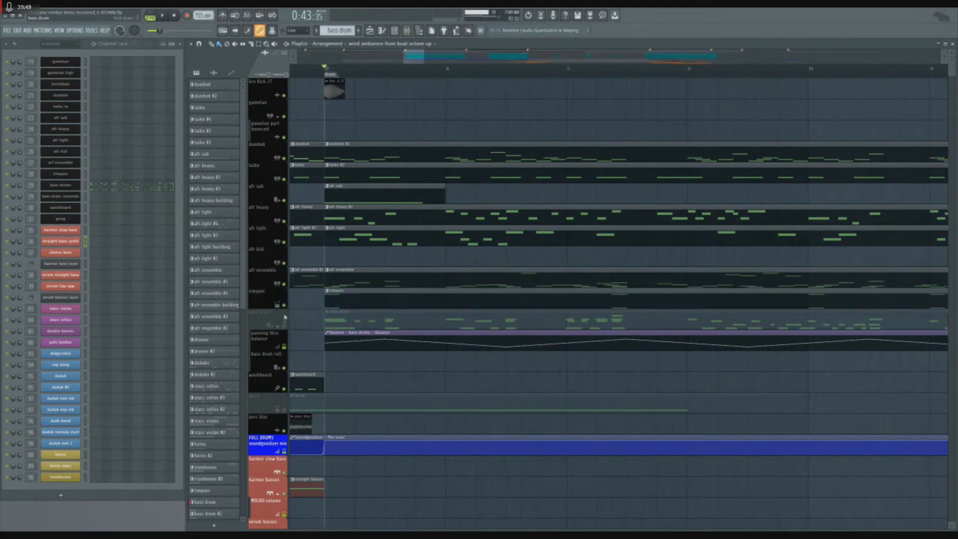
click(284, 325)
click(284, 409)
key(space)
key(space)
- Solo the bass drum track, add the timpani track, and play the two together from the drums marker
right_click(284, 326)
click(284, 305)
key(space)
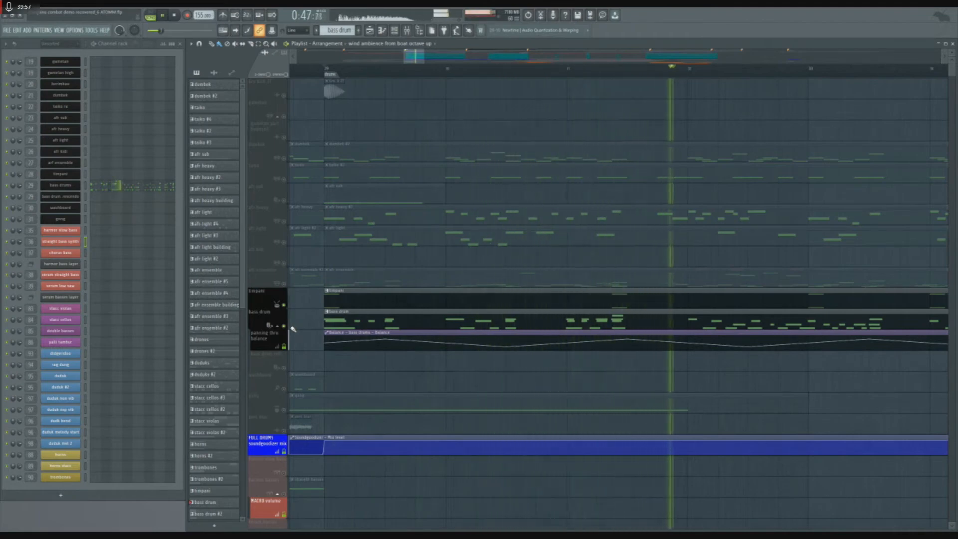
scroll(333, 345, down, 2)
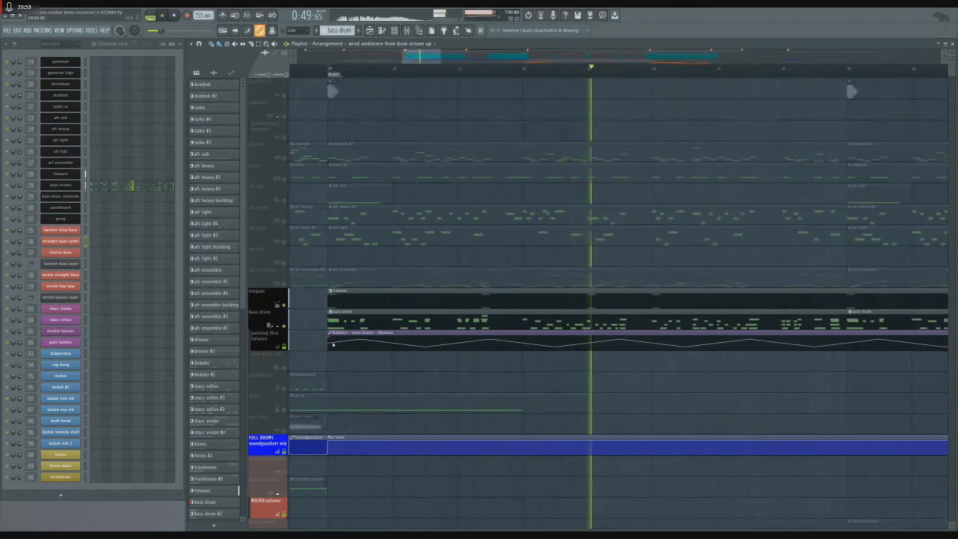
- Restore all tracks and play the full mix from the drums marker
right_click(286, 306)
right_click(286, 306)
key(space)
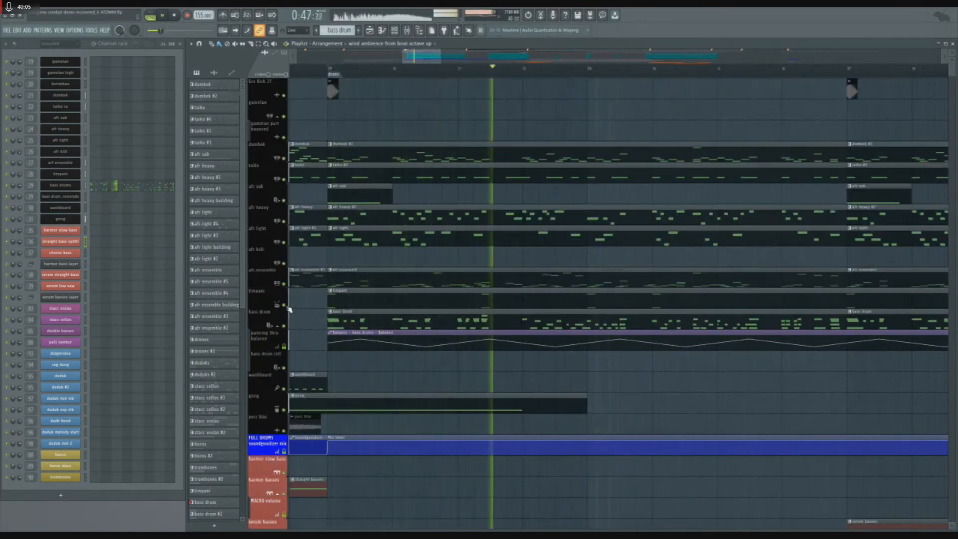
key(space)
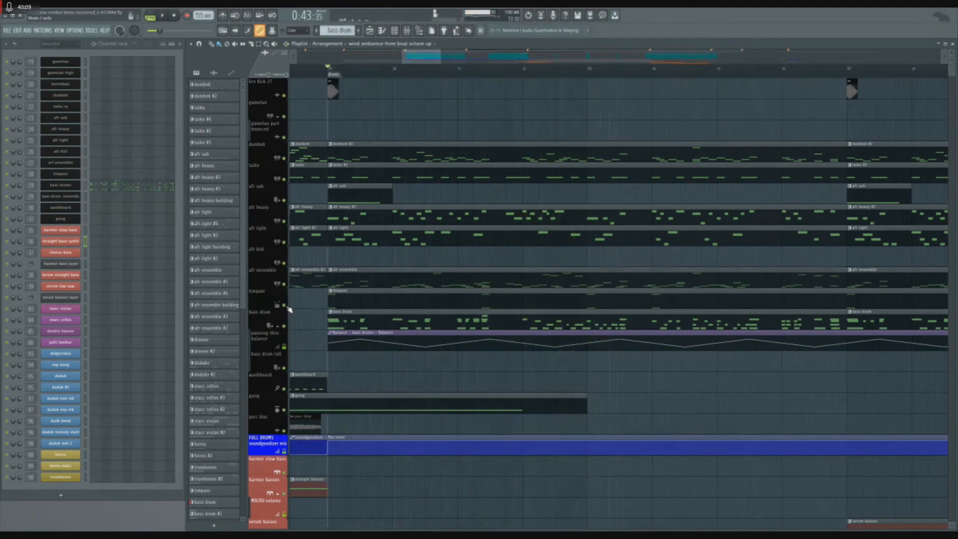
- Solo the bass drum track and play it twice from the drums marker
scroll(314, 317, up, 4)
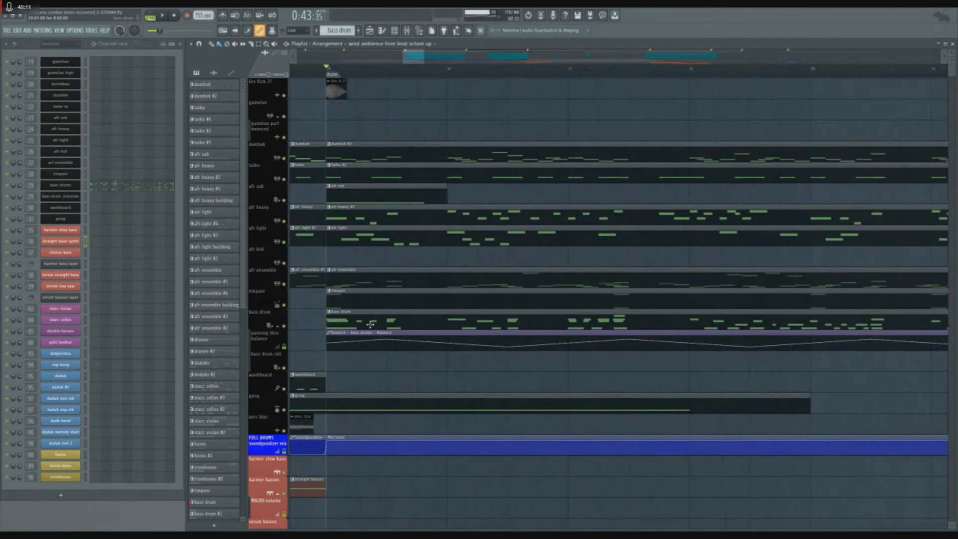
right_click(285, 327)
key(space)
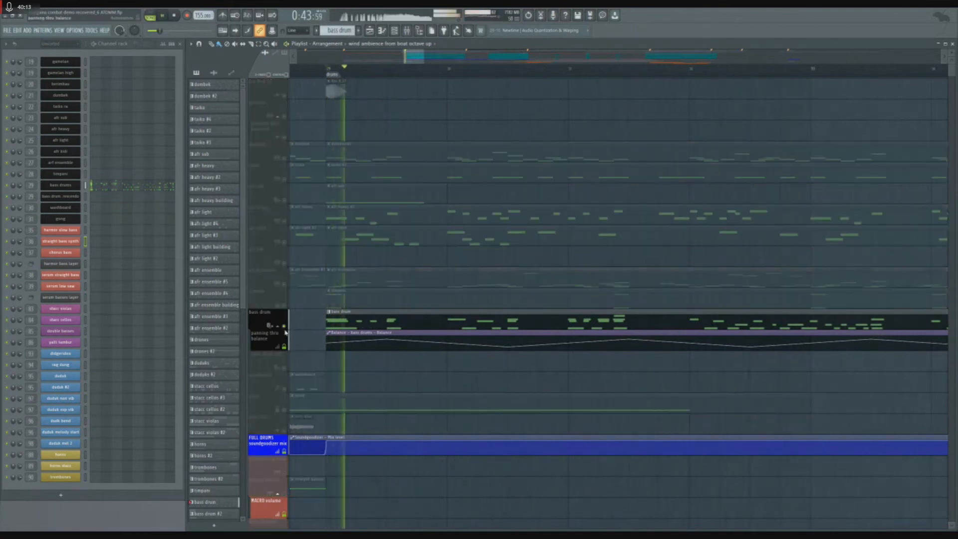
key(space)
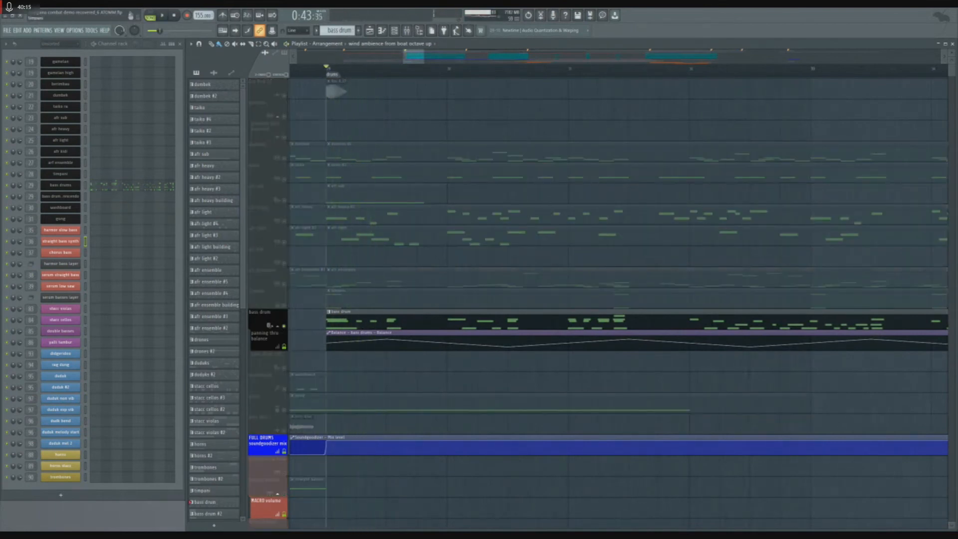
key(space)
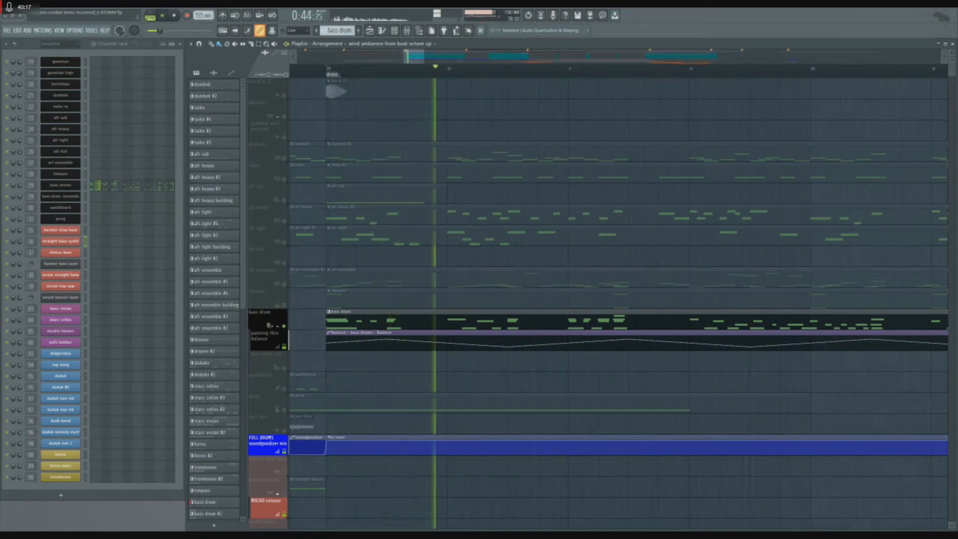
key(space)
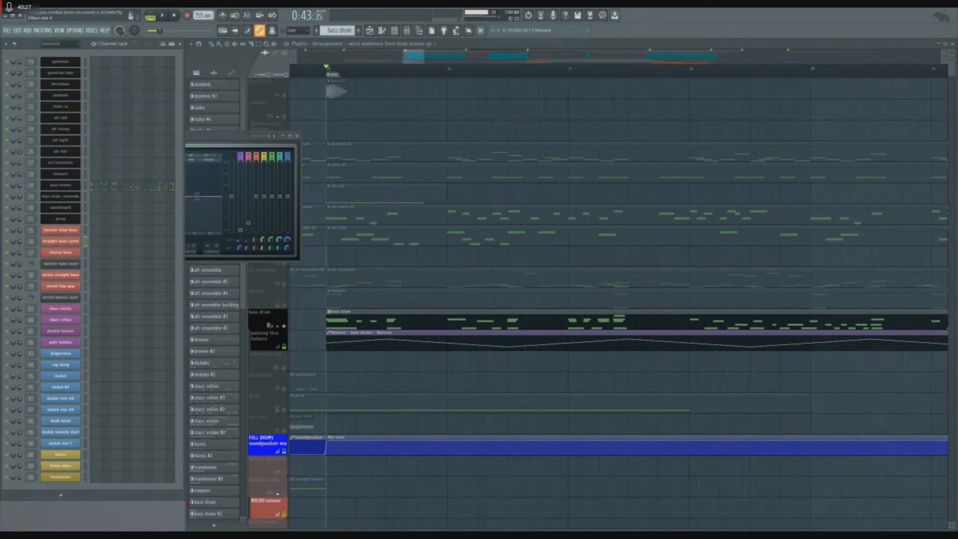
- Restore all tracks, mute the bass drum and gong, and play the mix without them
right_click(286, 286)
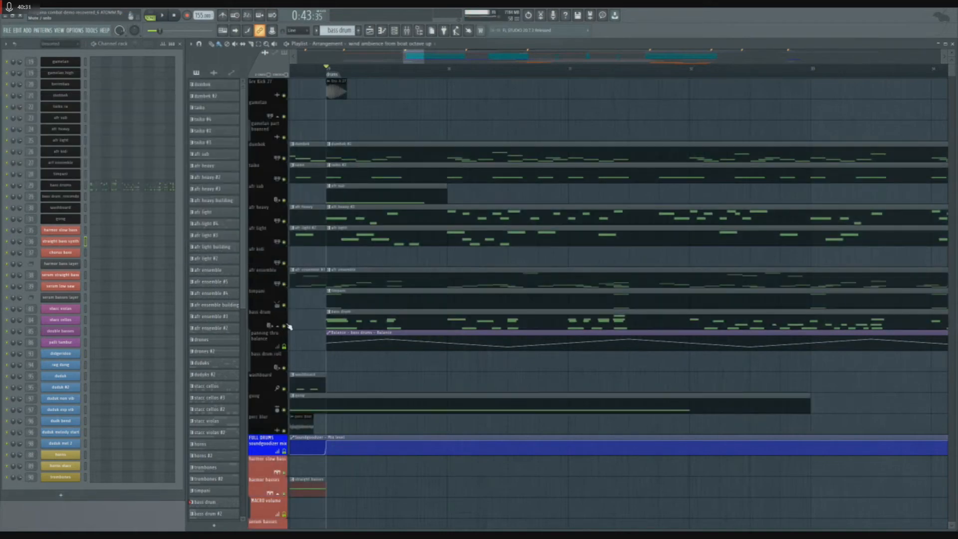
click(286, 325)
key(space)
key(space)
click(285, 410)
key(space)
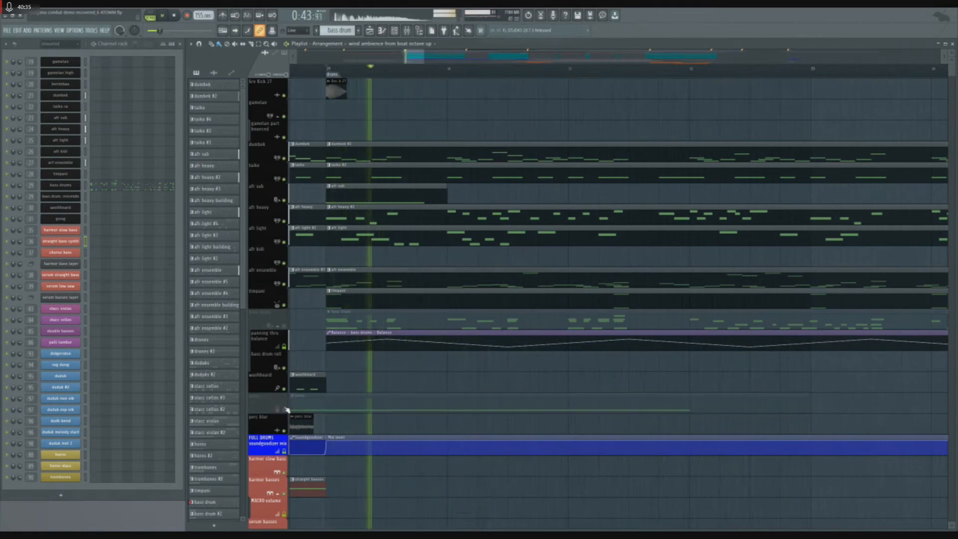
key(space)
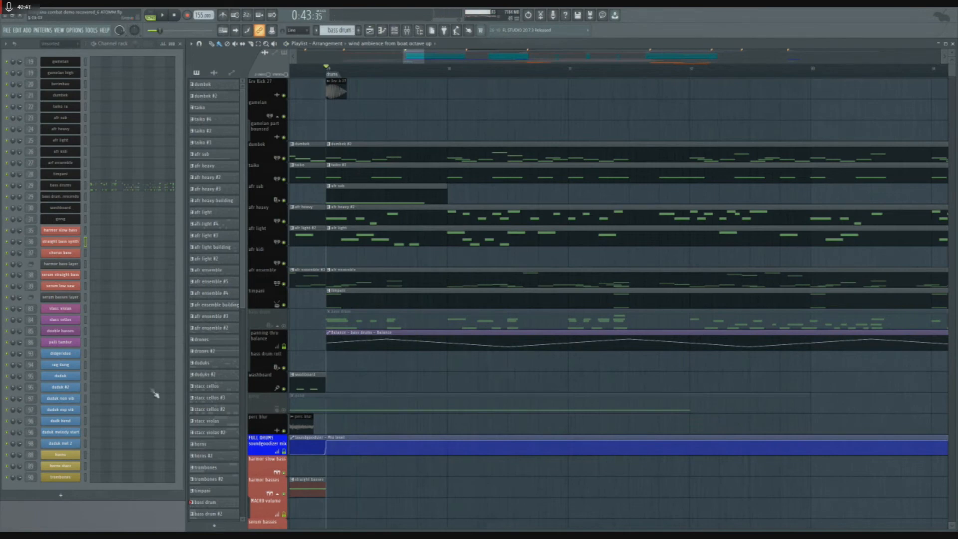
- Unmute the bass drum track and replay the mix to compare its contribution
click(284, 326)
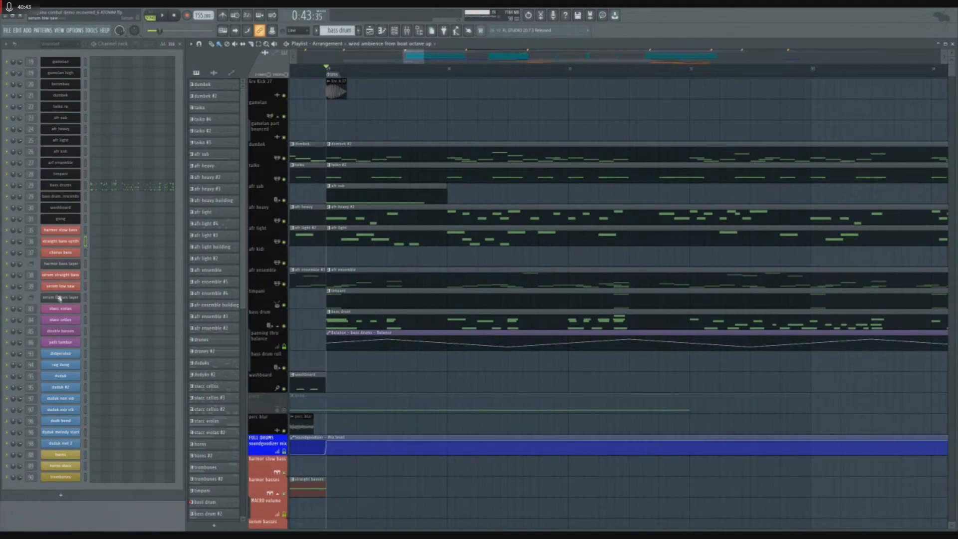
key(space)
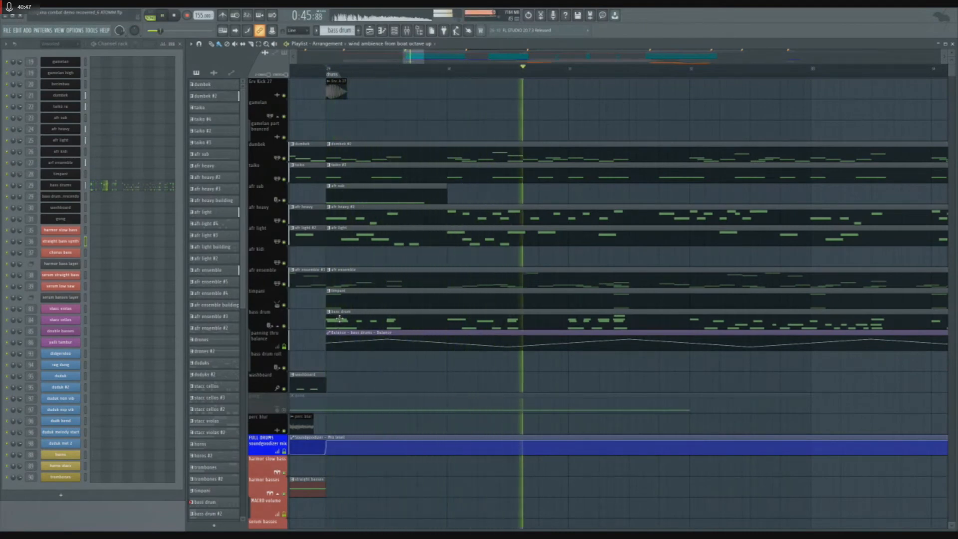
key(space)
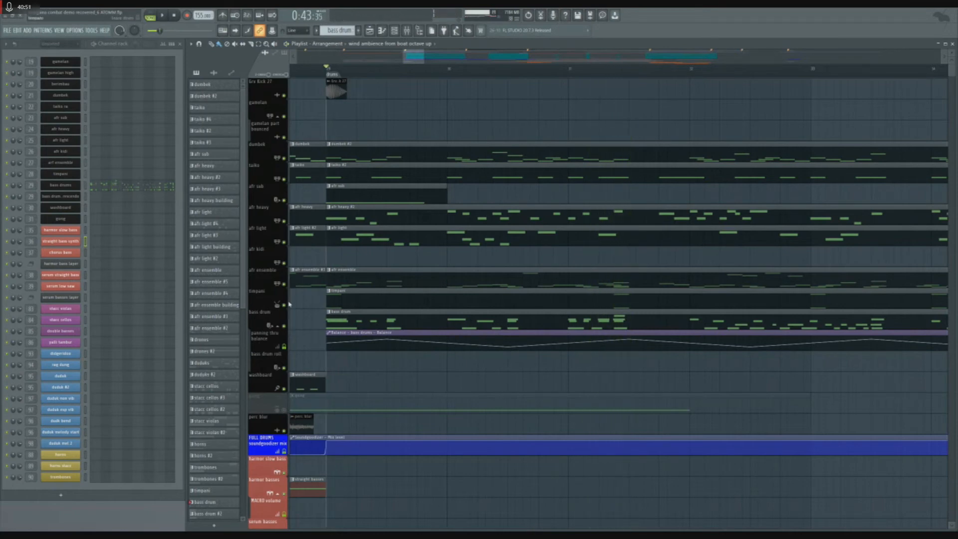
- Inspect the low cut in the bass drums' Fruity parametric EQ 2, then close the equalizer
scroll(403, 308, down, 1)
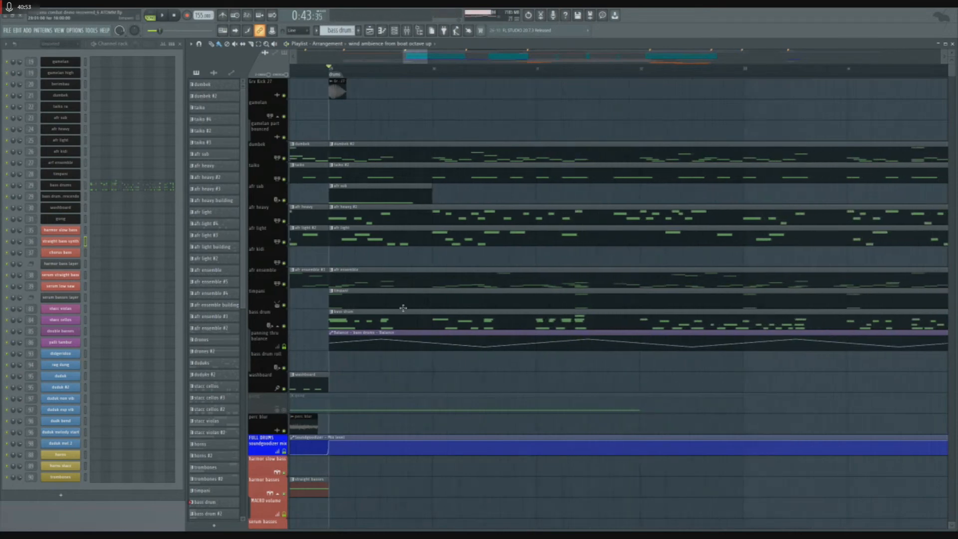
scroll(403, 308, down, 1)
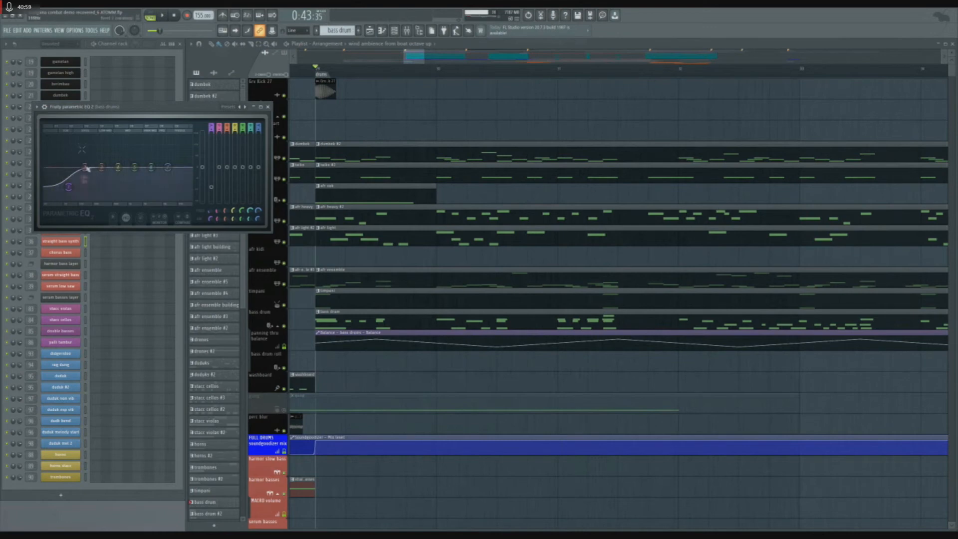
click(268, 106)
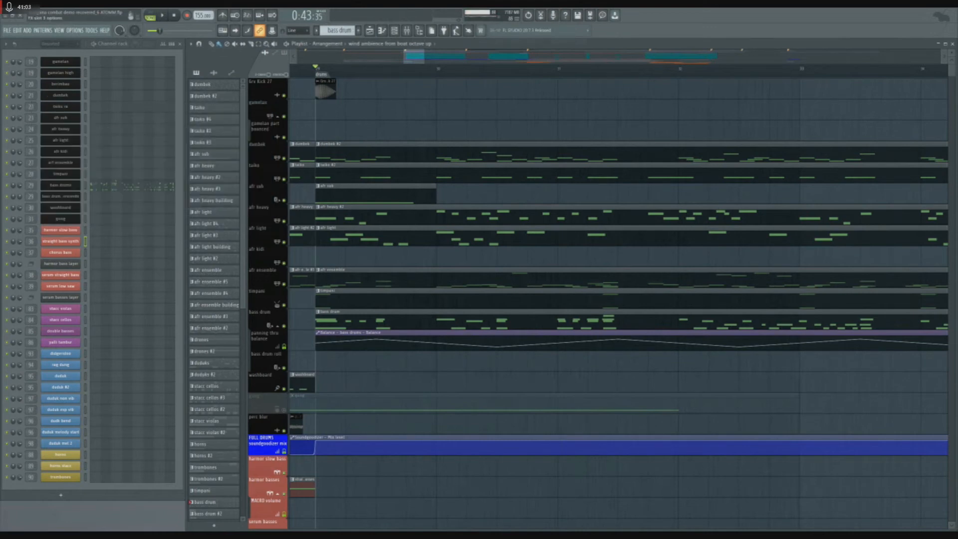
- Play the drums section while boosting the low frequencies in the master Fruity parametric EQ 2, then stop playback
key(space)
key(space)
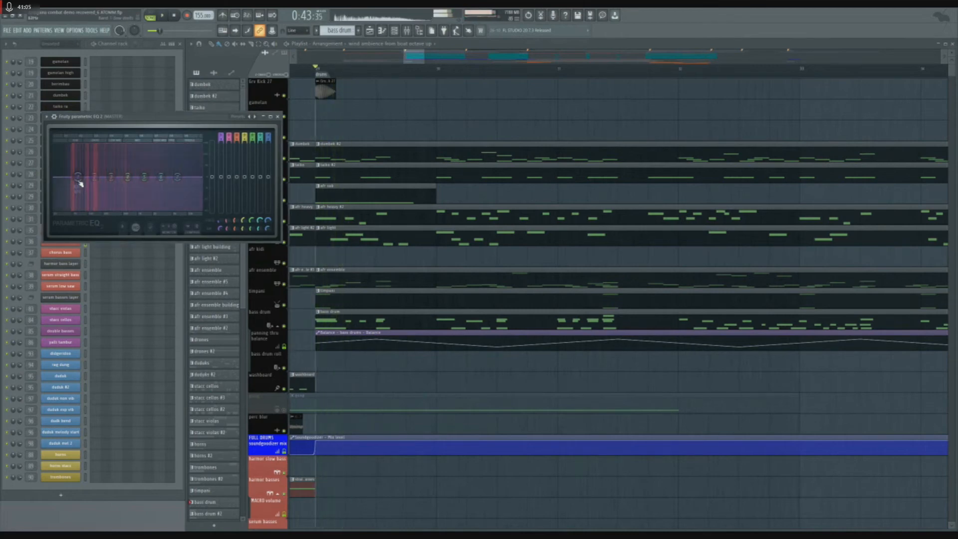
key(space)
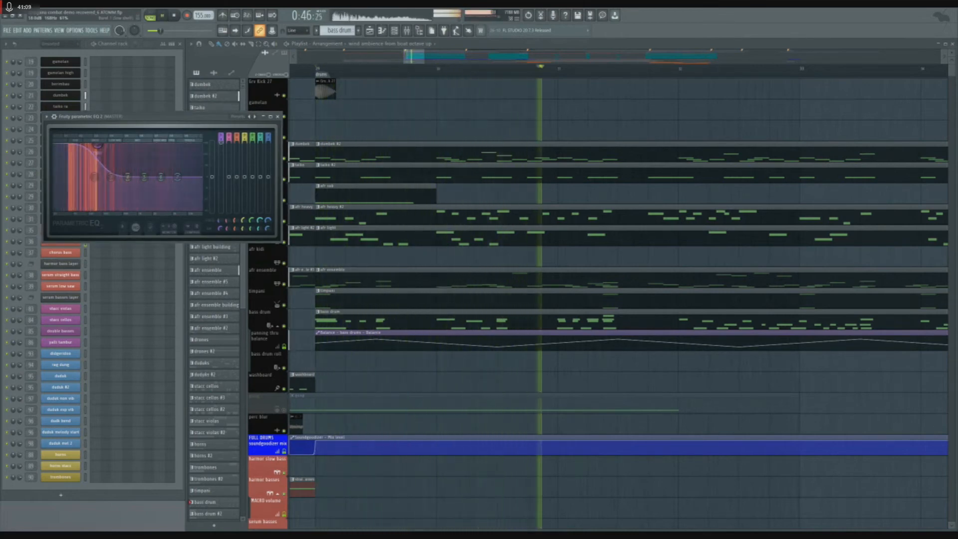
key(space)
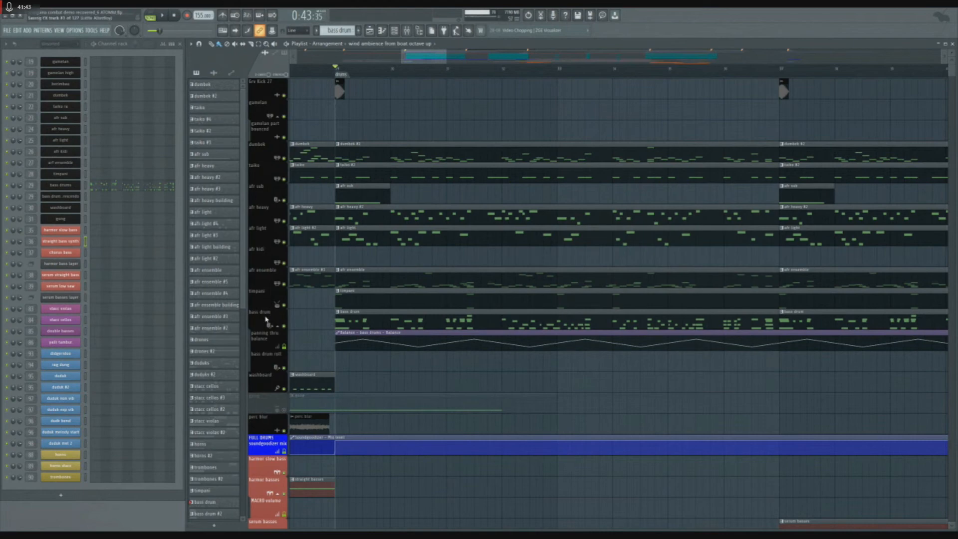
- Replay the mix from the drums marker twice, then unmute the gong track
key(space)
key(space)
scroll(325, 321, down, 4)
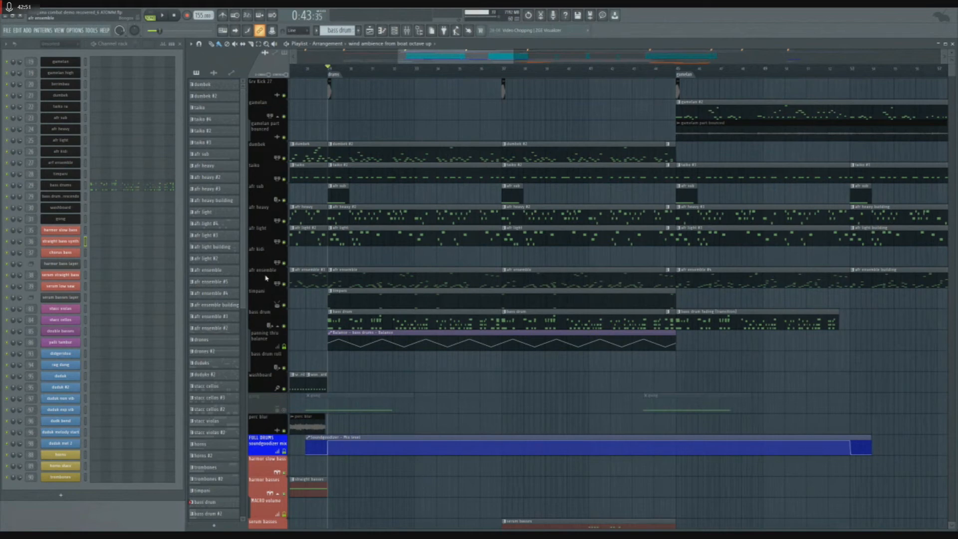
key(space)
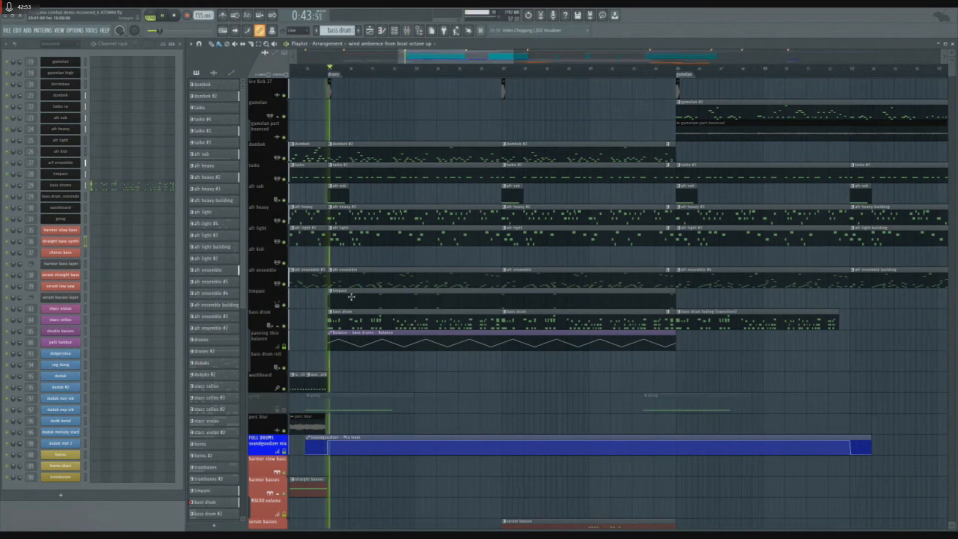
key(space)
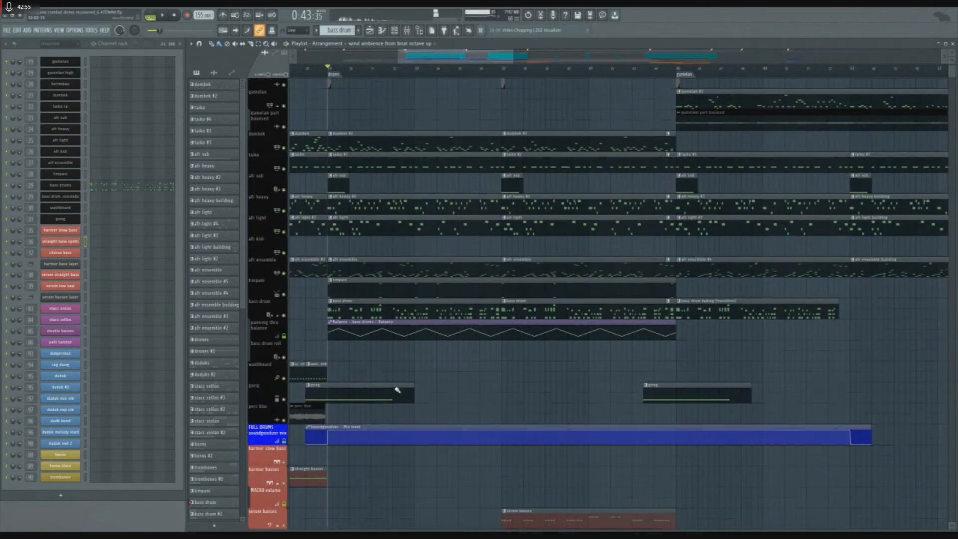
- Solo the first wind ambience from boat track and play it from the drums #2 marker
scroll(396, 389, down, 5)
scroll(397, 389, down, 3)
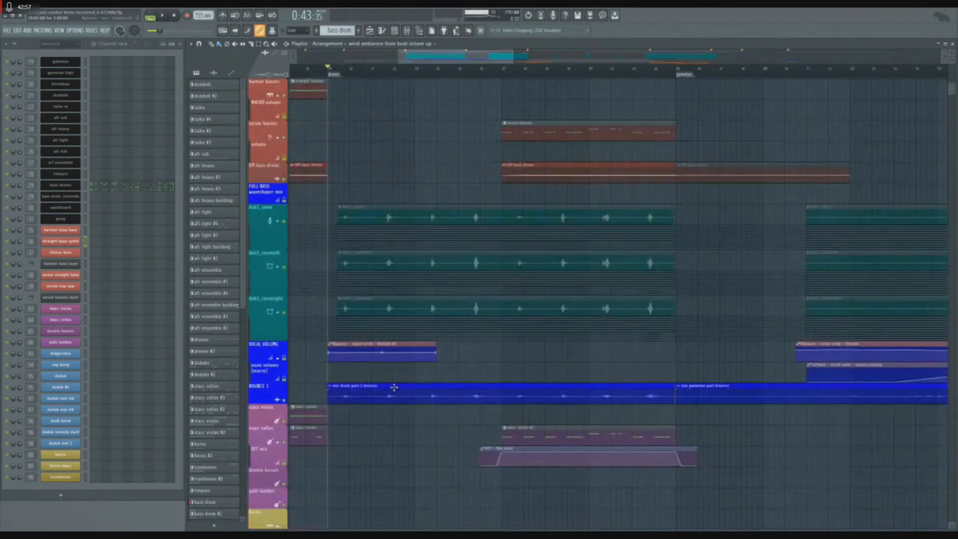
scroll(394, 387, down, 1)
scroll(394, 388, up, 2)
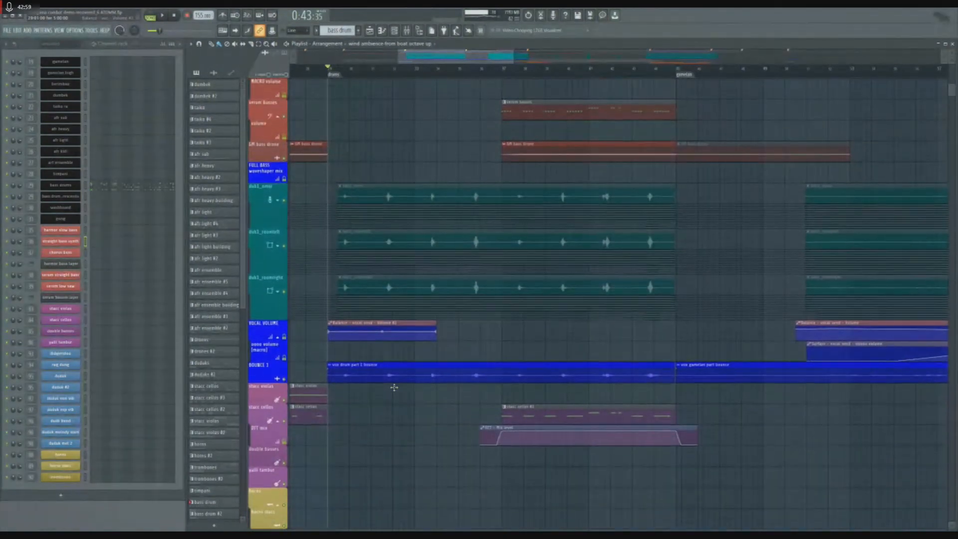
scroll(395, 387, down, 5)
scroll(569, 365, up, 3)
scroll(569, 364, down, 6)
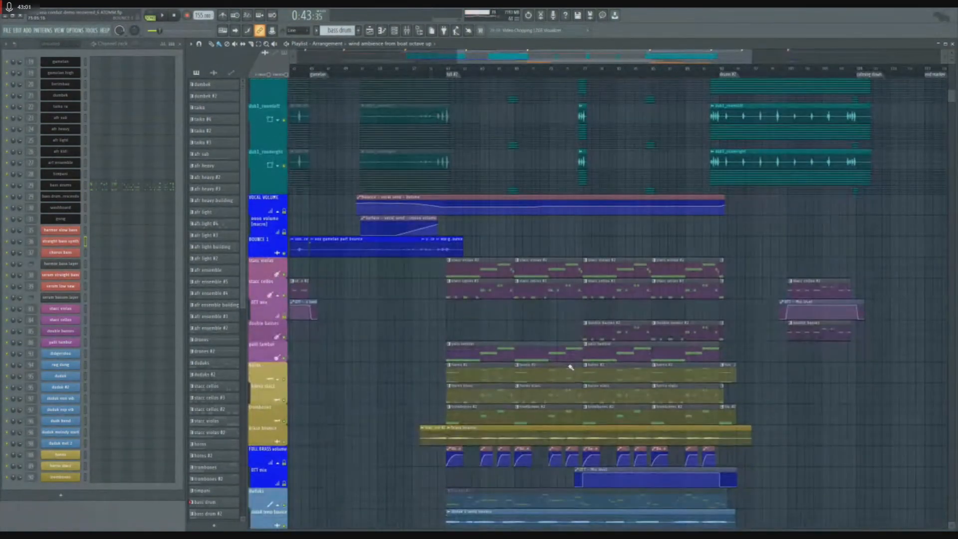
scroll(571, 367, down, 5)
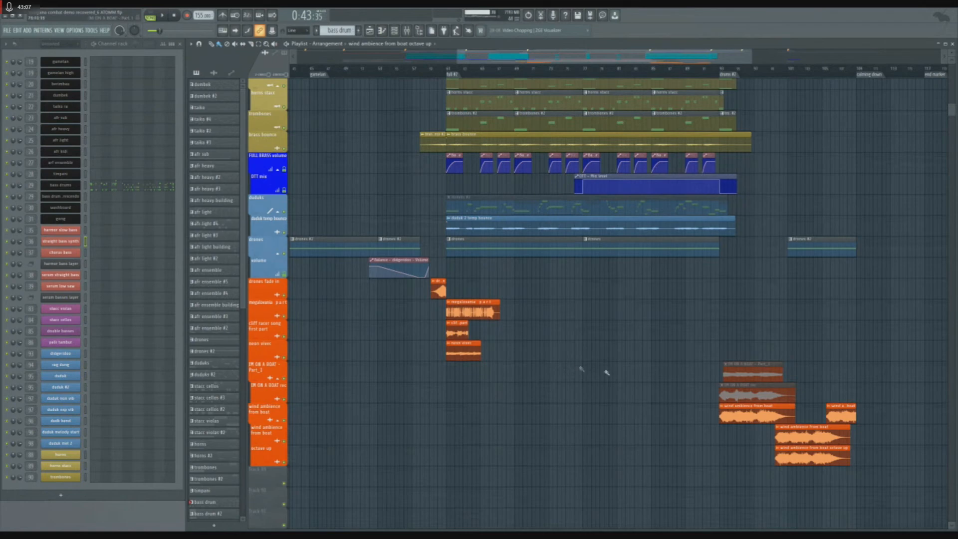
scroll(768, 379, up, 4)
right_click(284, 420)
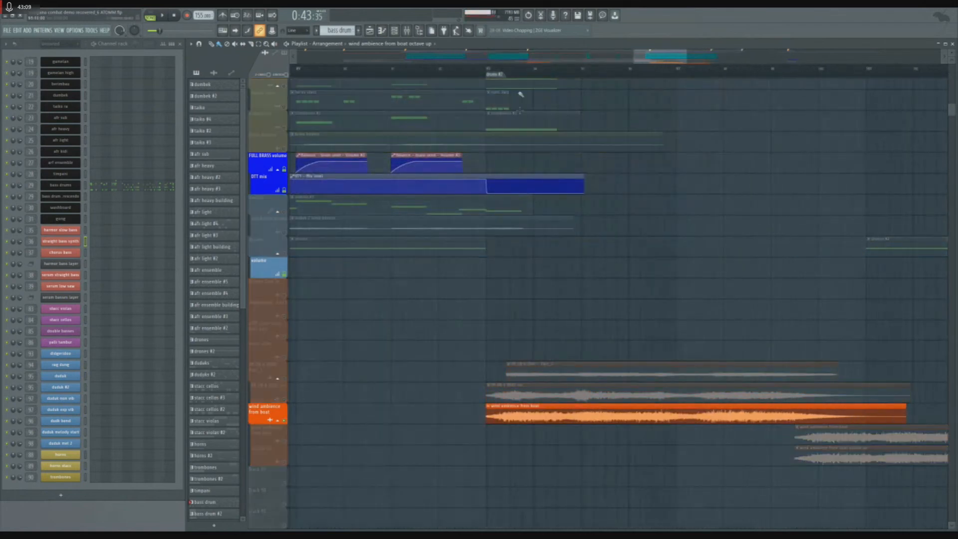
key(space)
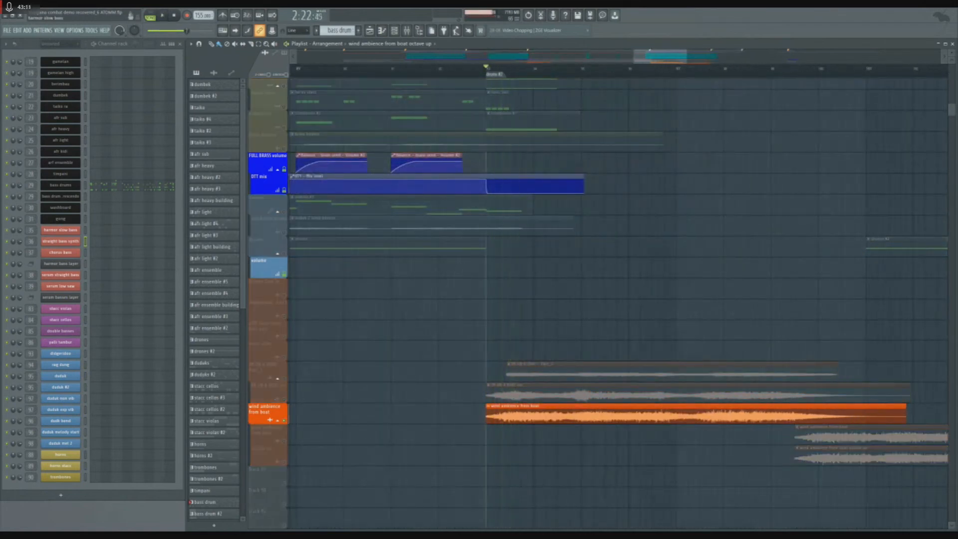
scroll(340, 373, down, 2)
scroll(338, 373, down, 2)
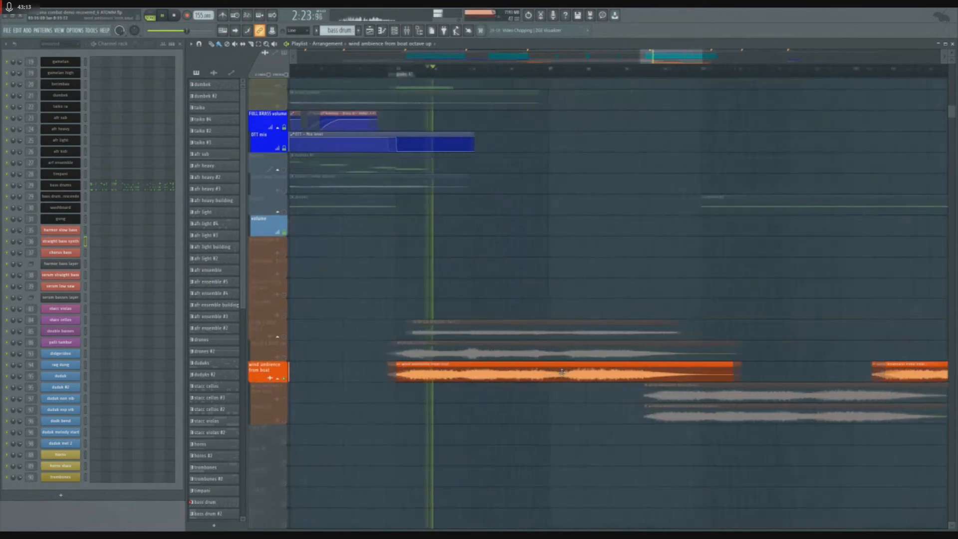
key(space)
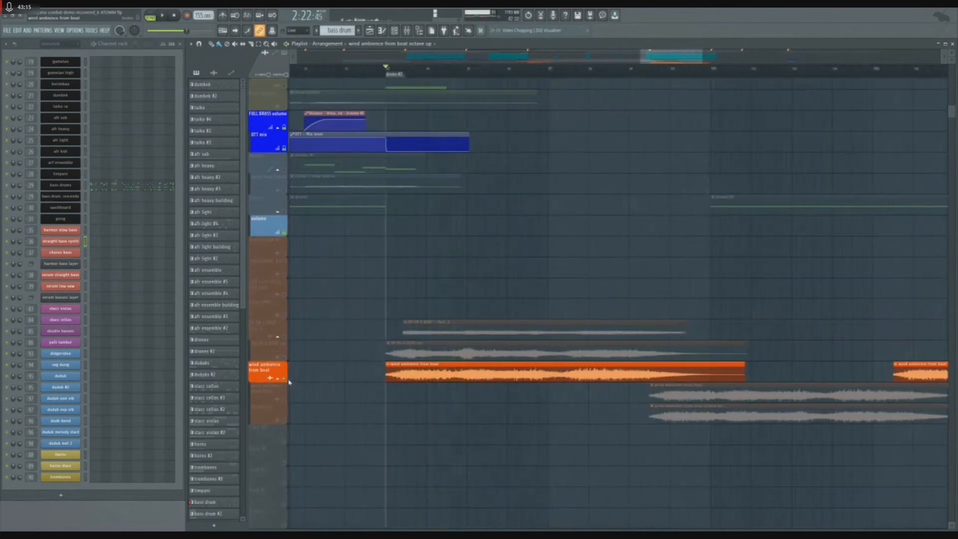
- Restore all tracks and play the full mix from the drums #2 marker to hear the wind ambience in context
right_click(284, 378)
key(space)
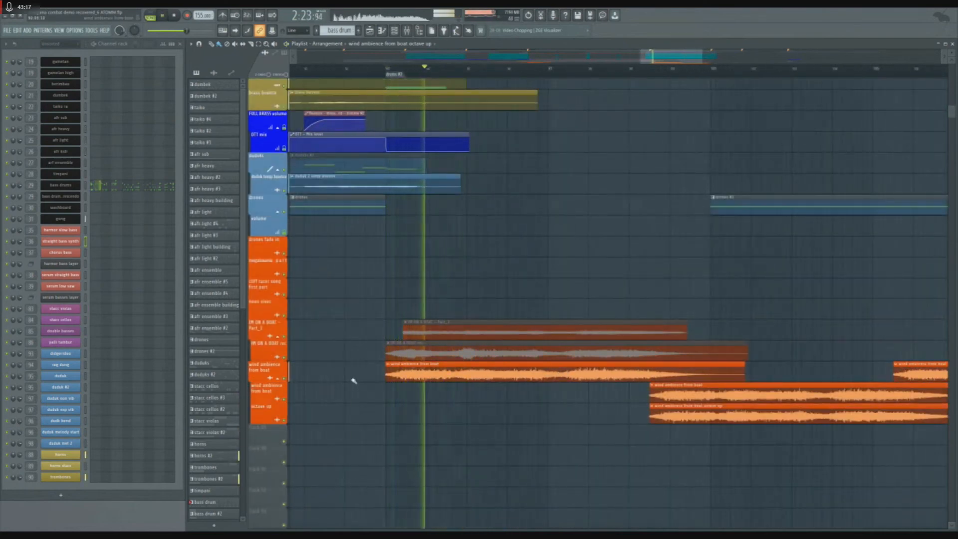
scroll(354, 381, down, 2)
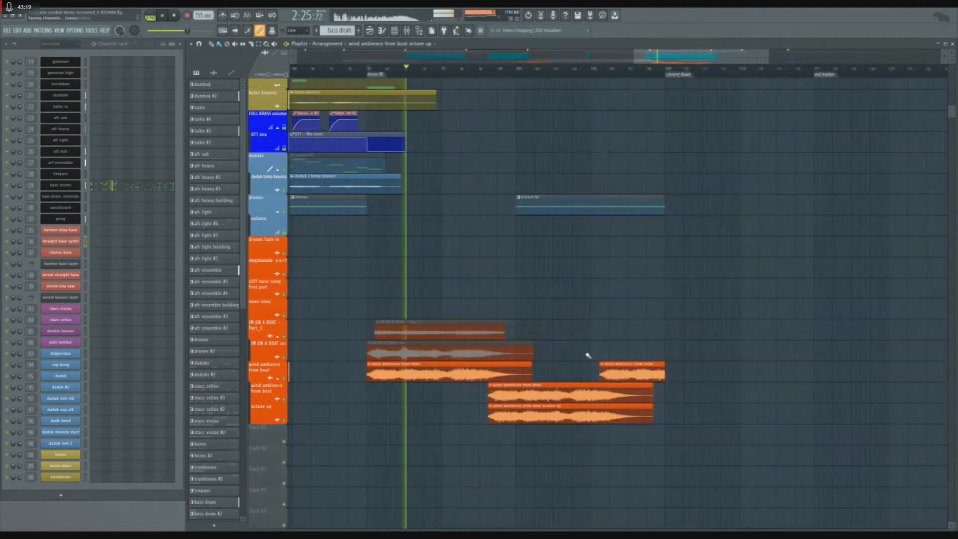
scroll(571, 358, up, 2)
scroll(571, 358, up, 3)
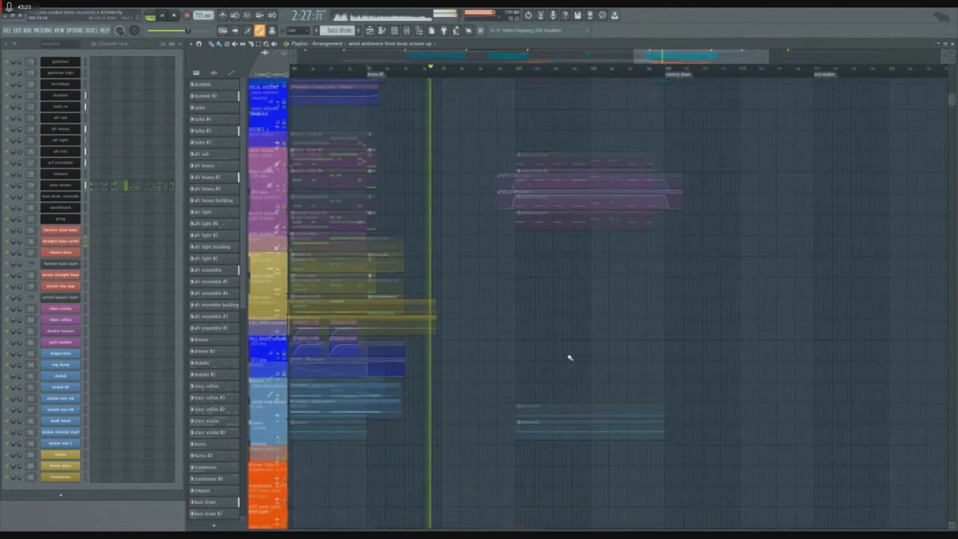
key(space)
- Audition the second wind ambience from boat clip on its own, then stop playback
scroll(571, 358, up, 1)
scroll(571, 358, down, 7)
scroll(569, 358, up, 3)
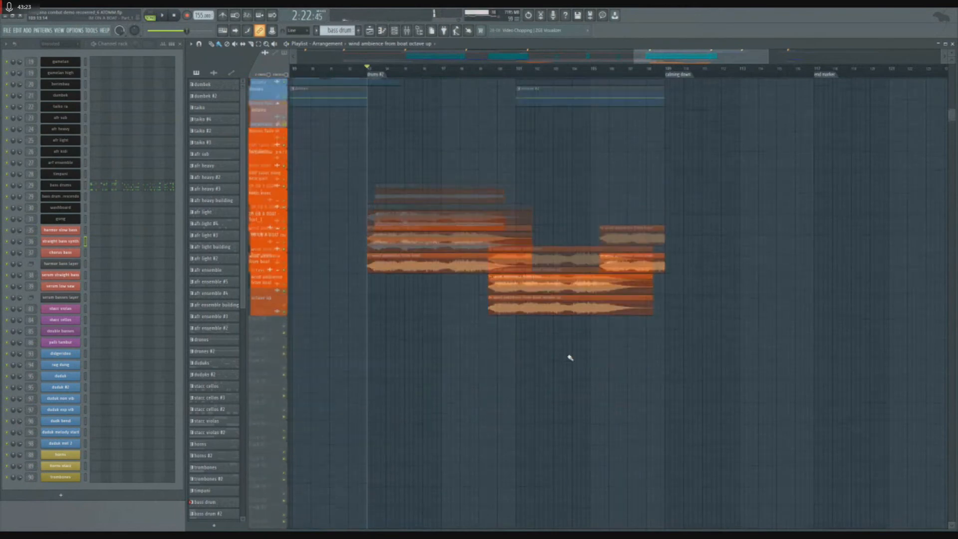
click(502, 333)
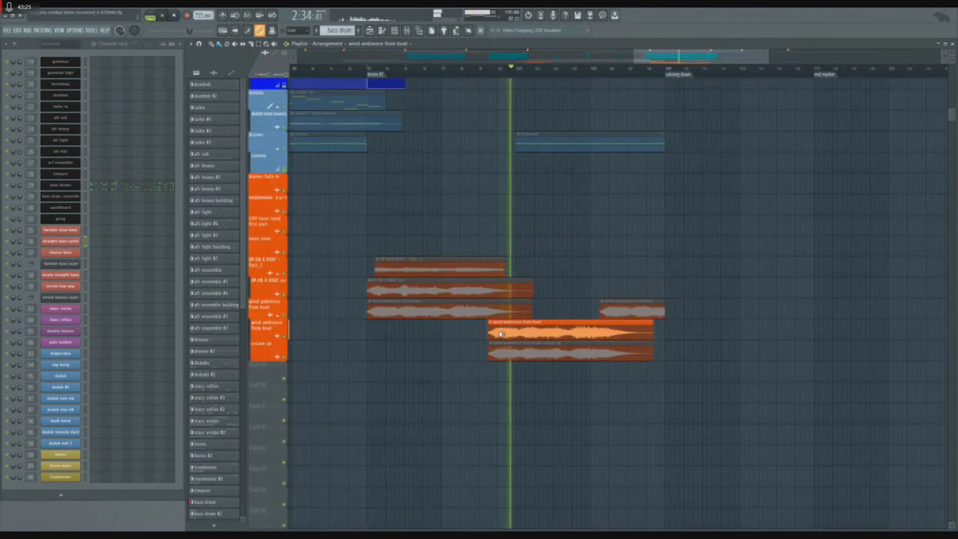
key(space)
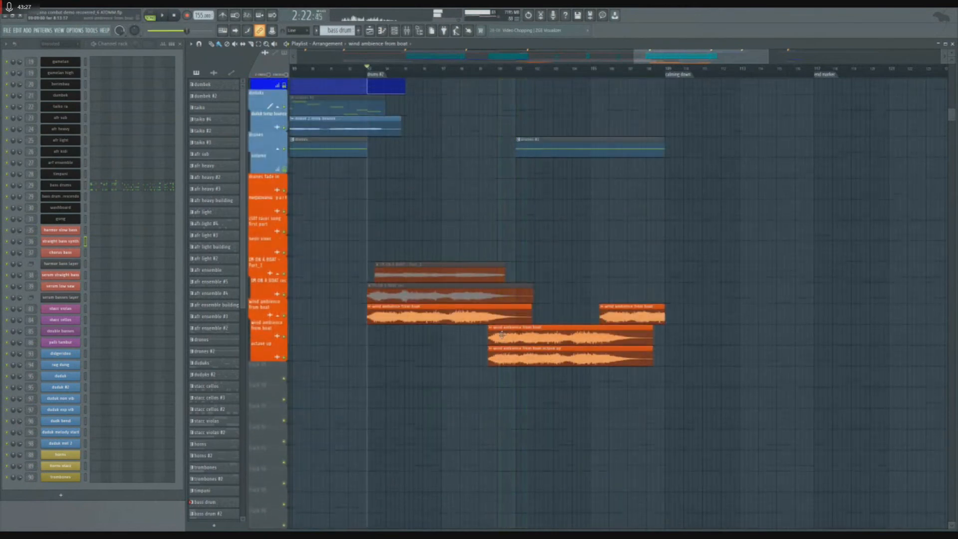
- Audition the bass drum track alone in the drums #2 section, then stop playback
scroll(502, 334, up, 8)
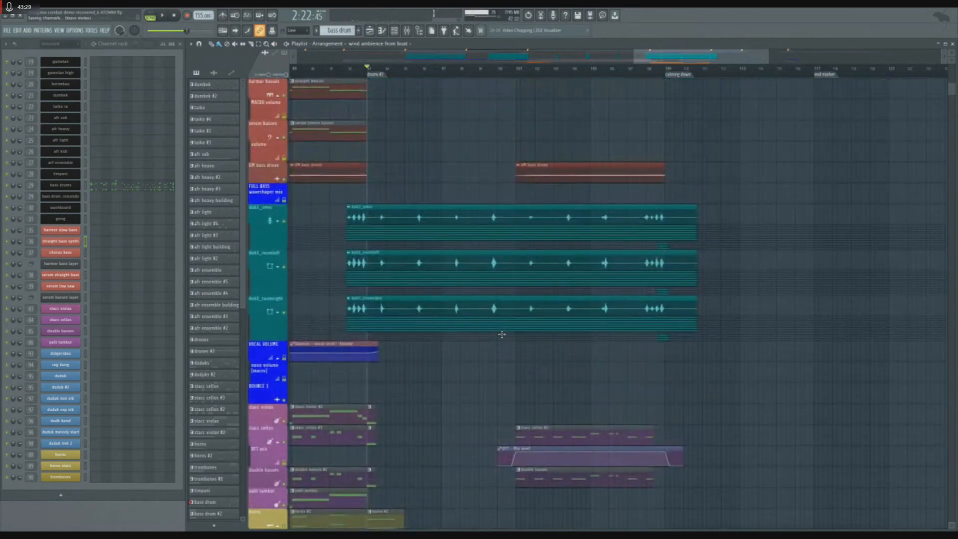
scroll(509, 340, up, 6)
scroll(509, 341, up, 4)
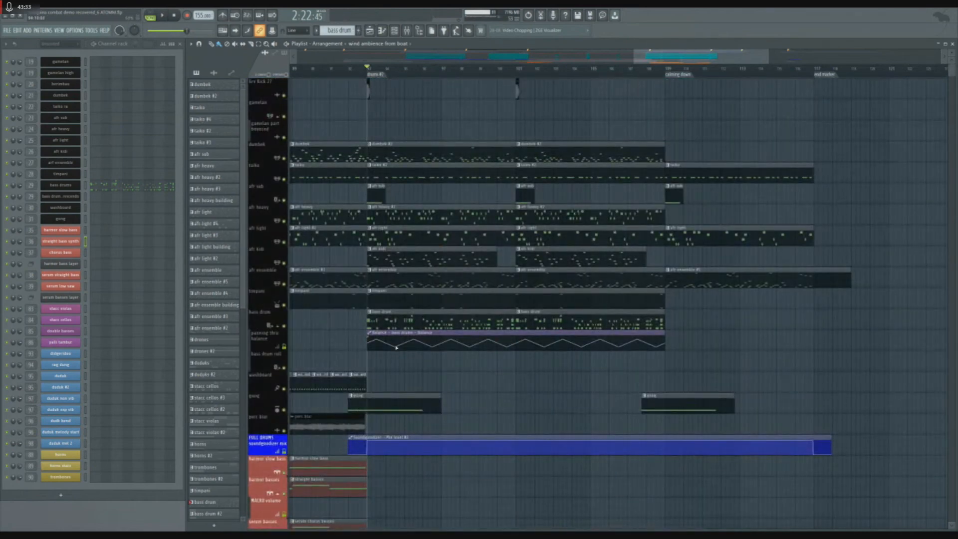
ctrl+scroll(367, 327, up, 5)
key(space)
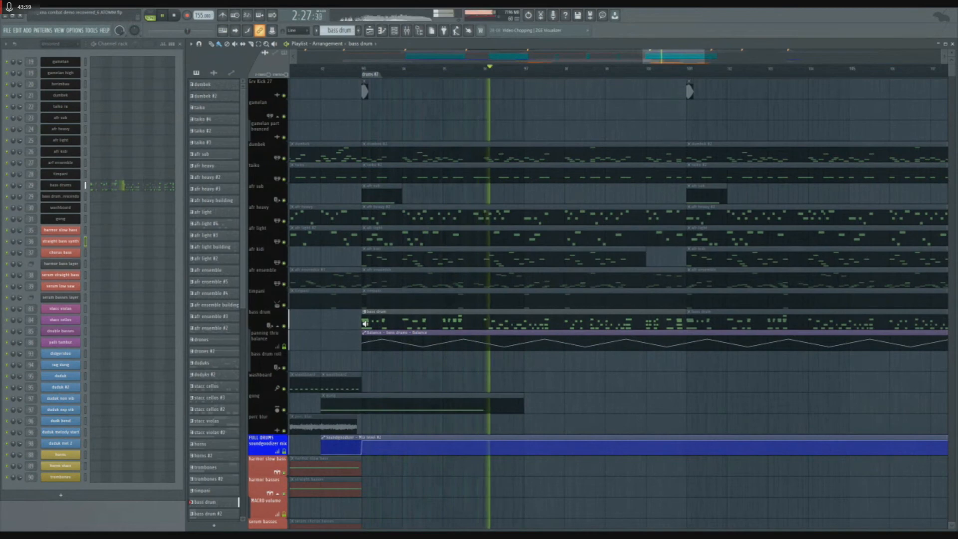
key(space)
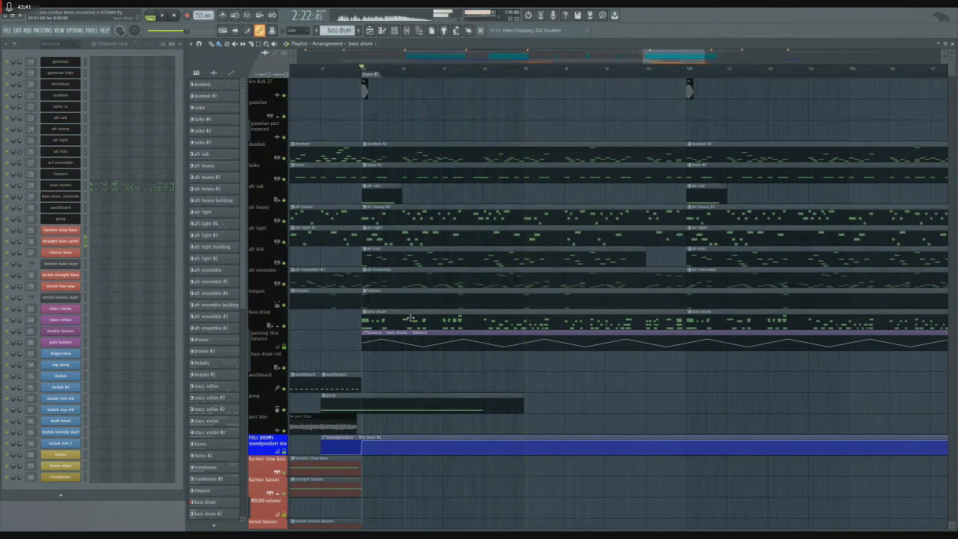
- Save the project
scroll(411, 327, down, 6)
scroll(574, 336, down, 4)
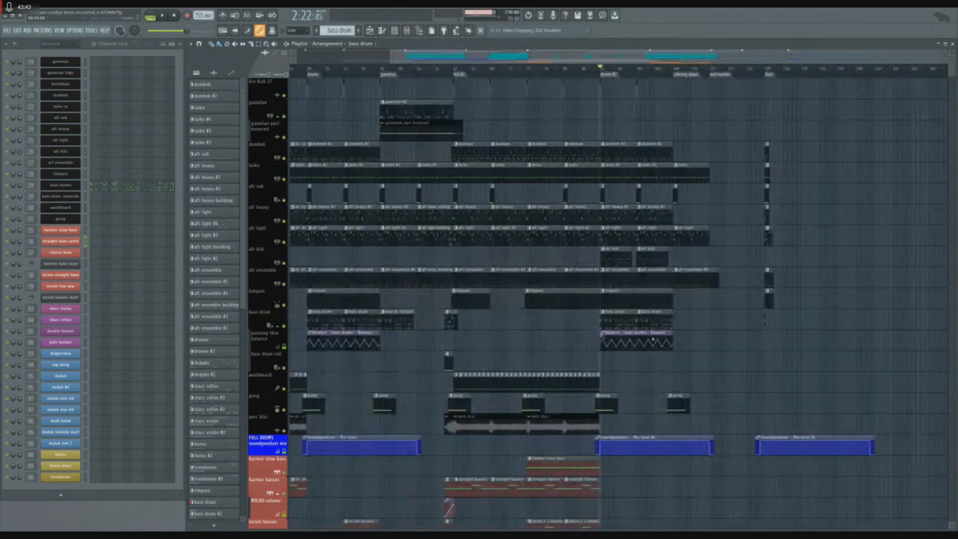
key(ctrl+s)
- Solo the gamelan track and play it from the gamelan marker
scroll(424, 209, up, 5)
scroll(429, 204, up, 6)
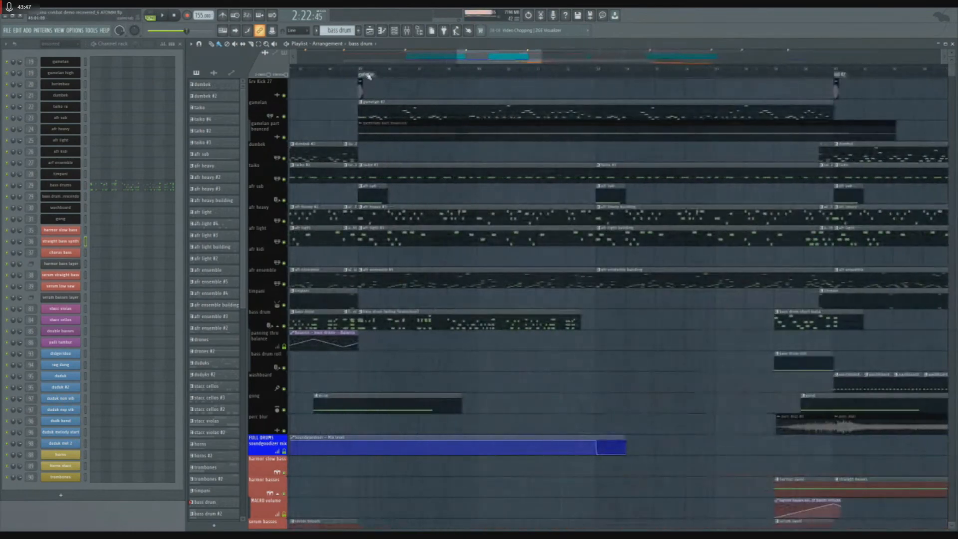
key(space)
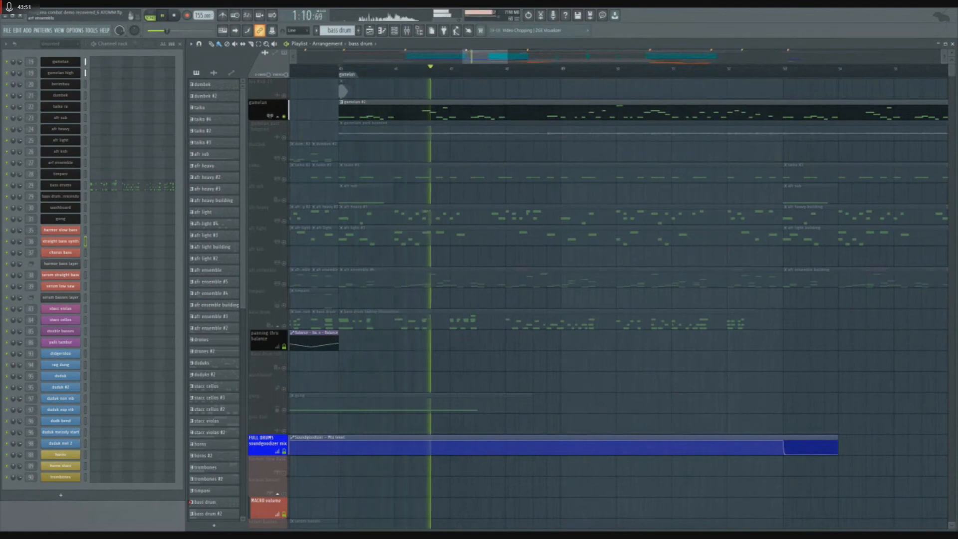
key(space)
- Solo the gamelan part bounced track and play it from the gamelan marker
right_click(284, 138)
key(space)
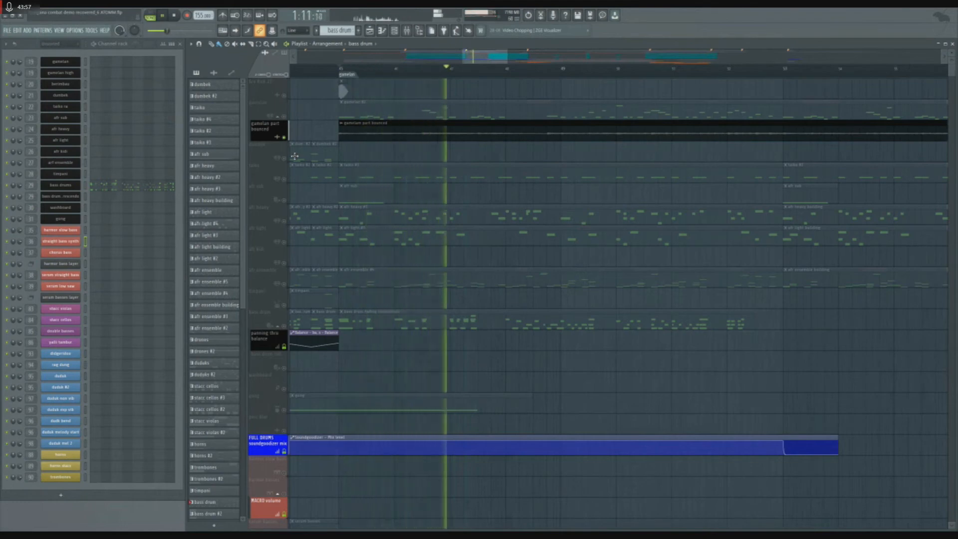
key(space)
- Enable the gamelan track alongside the bounced gamelan part and play both layers together
right_click(286, 117)
key(space)
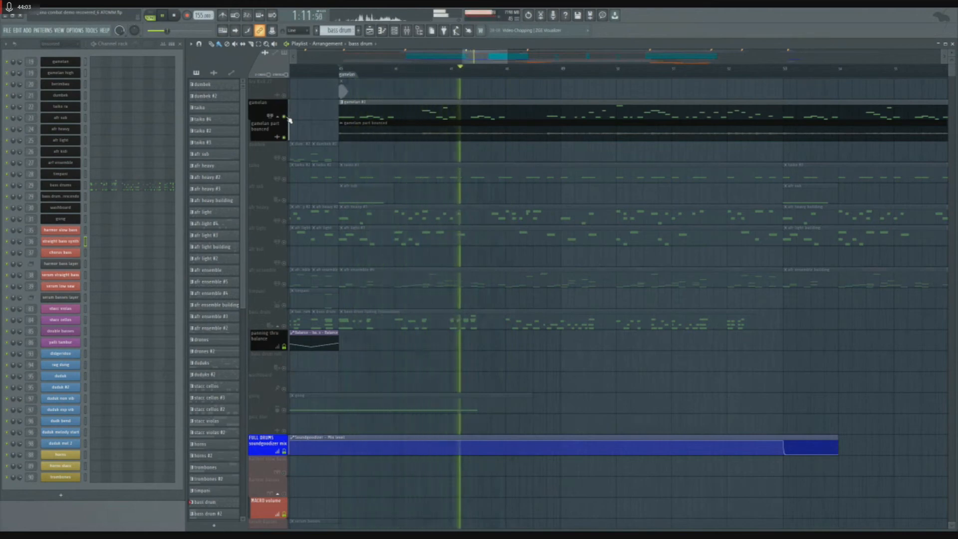
key(space)
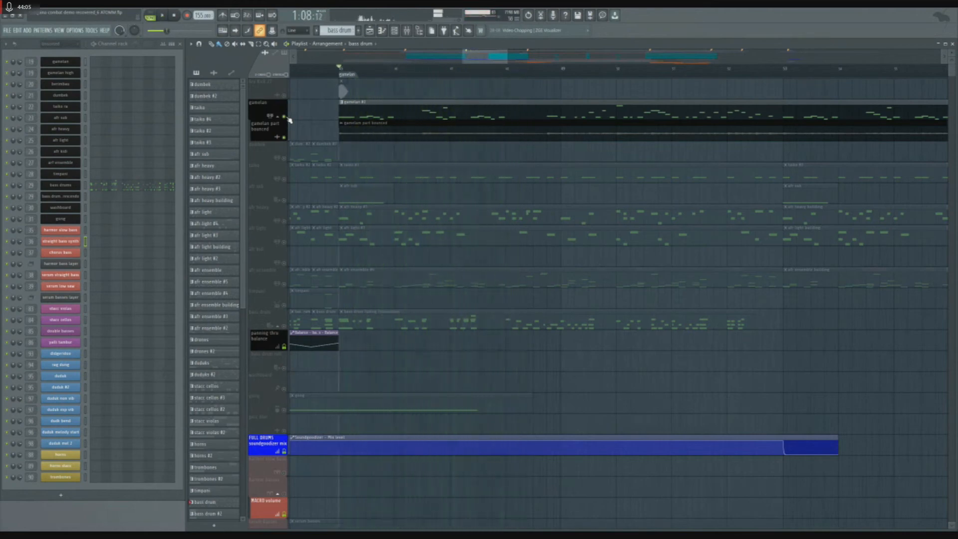
- Restore all tracks and play the full mix from the gamelan marker
right_click(287, 118)
right_click(287, 118)
key(space)
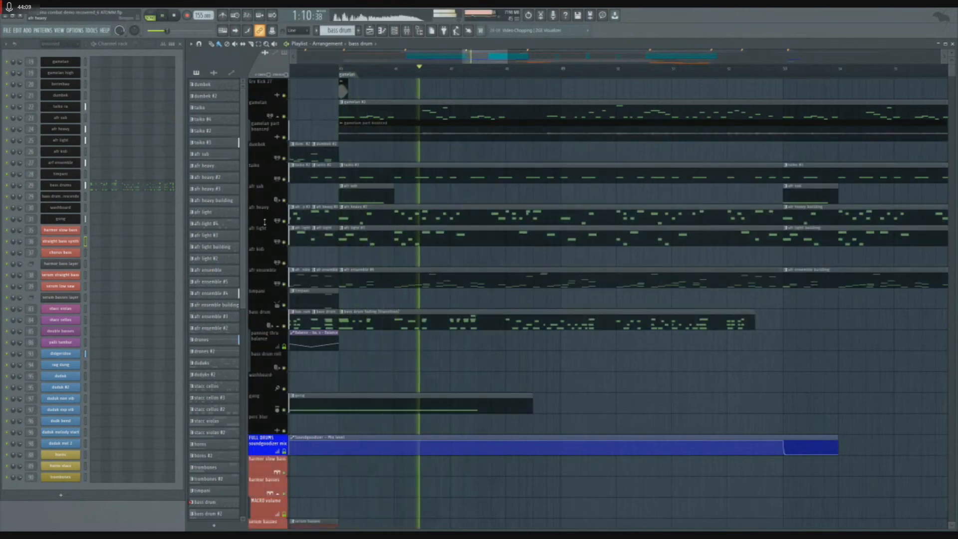
key(space)
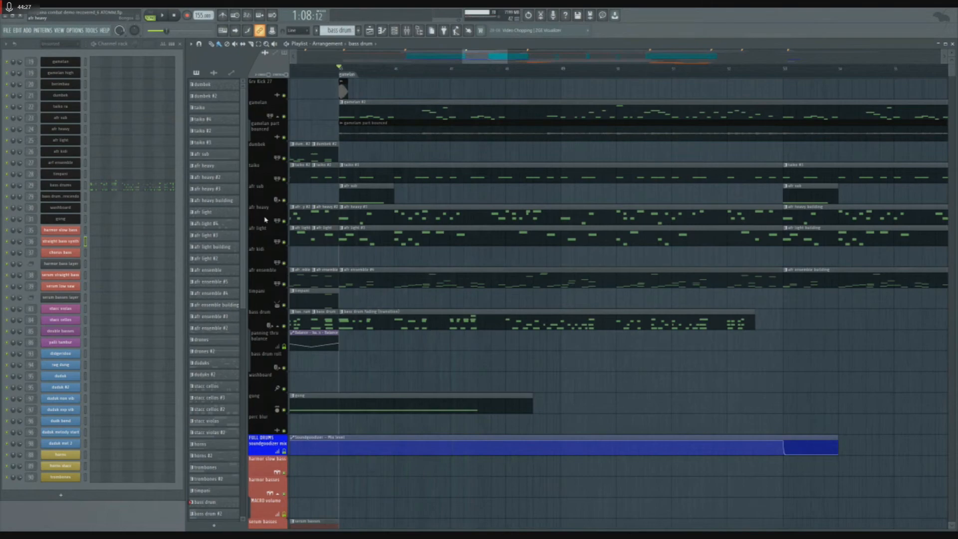
- Examine the combat demo's overall arrangement, from the percussion tracks through to the strings, brass and duduk tracks
scroll(545, 245, down, 3)
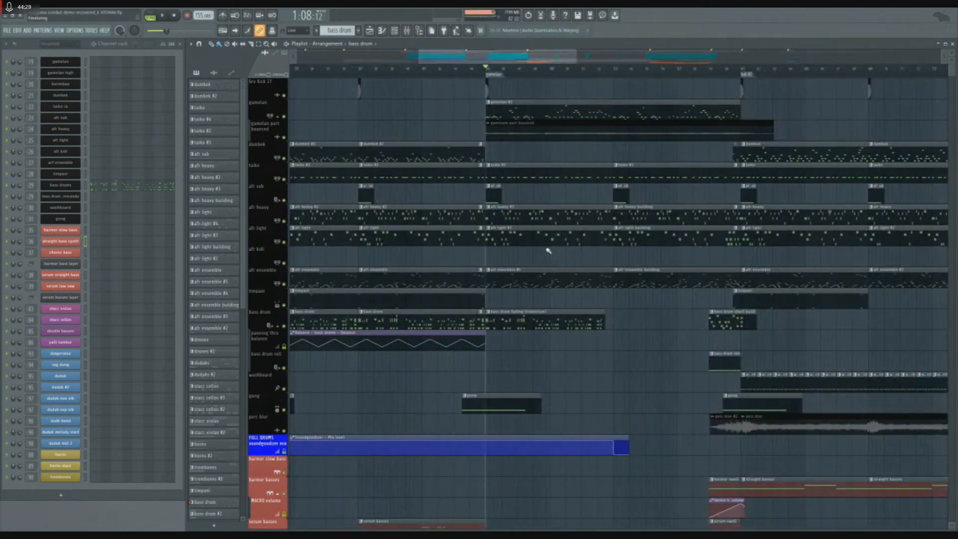
scroll(549, 249, down, 2)
scroll(549, 249, down, 1)
scroll(549, 250, down, 10)
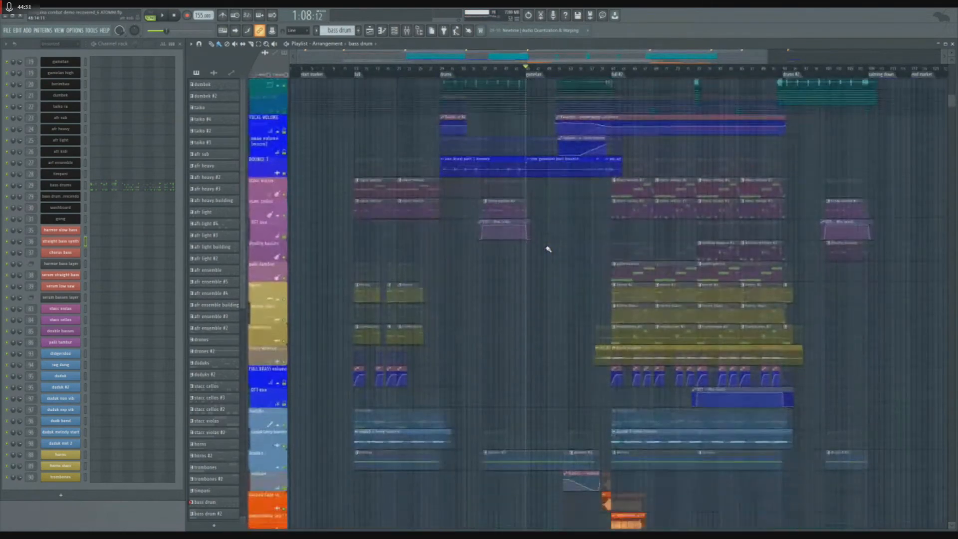
scroll(549, 250, up, 10)
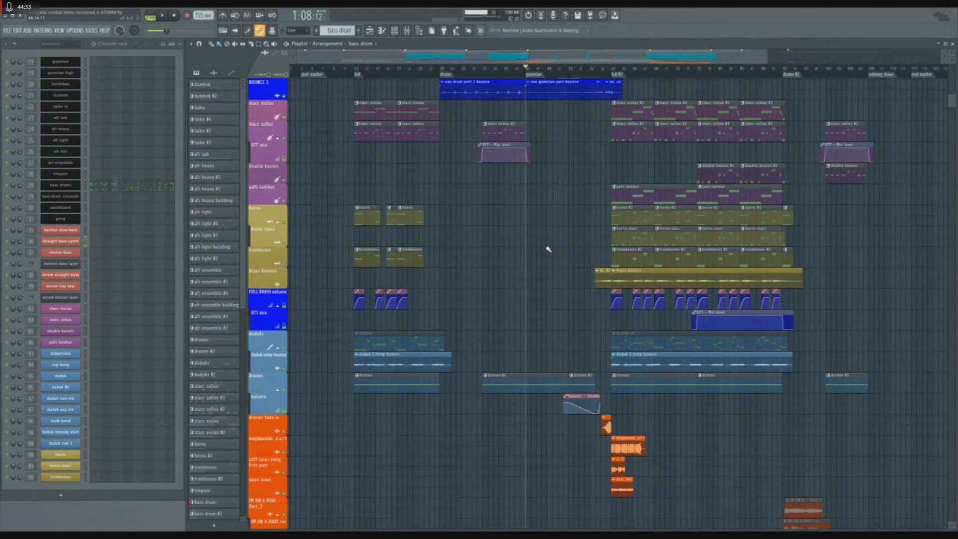
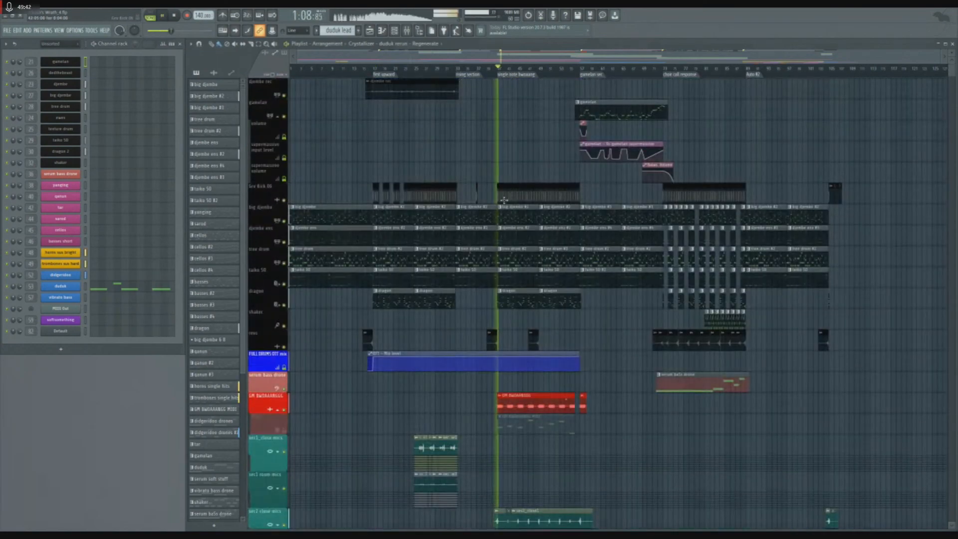
- Listen to the full mix of the second project's single note section while examining its vocal, string and brass tracks
scroll(504, 199, down, 20)
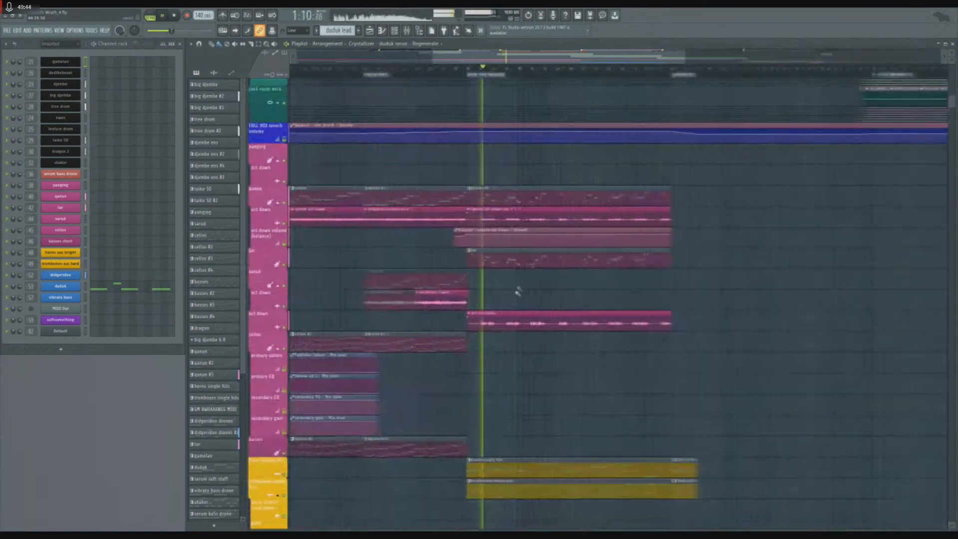
scroll(519, 287, up, 10)
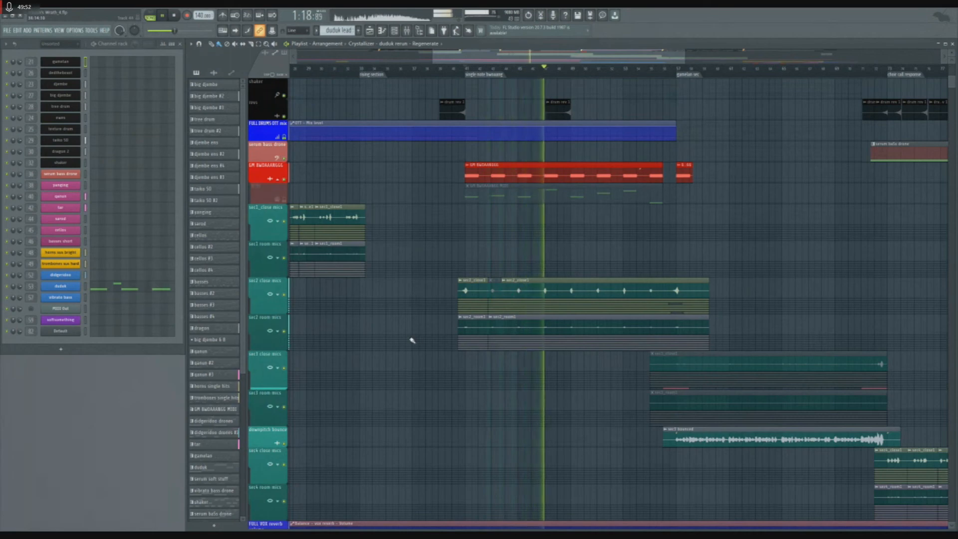
scroll(408, 346, down, 3)
scroll(566, 331, up, 3)
scroll(480, 339, down, 2)
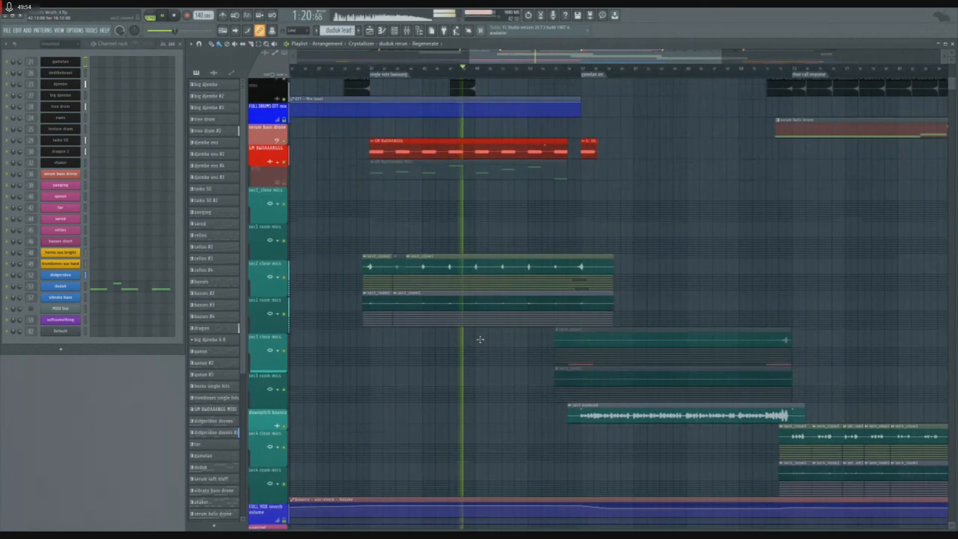
scroll(480, 340, down, 2)
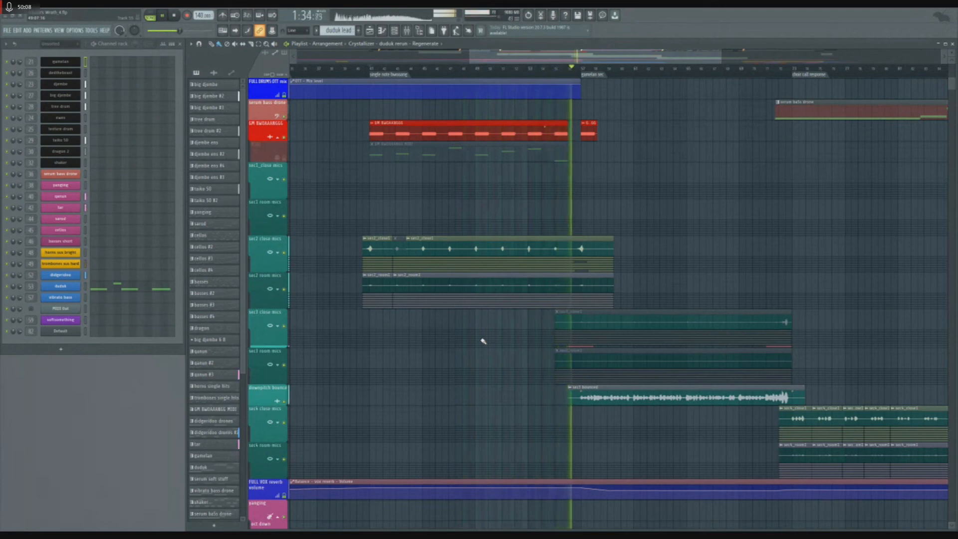
- Follow the full mix into the gamelan section, examining the vocal mic and drum tracks, and stop playback
scroll(625, 266, up, 2)
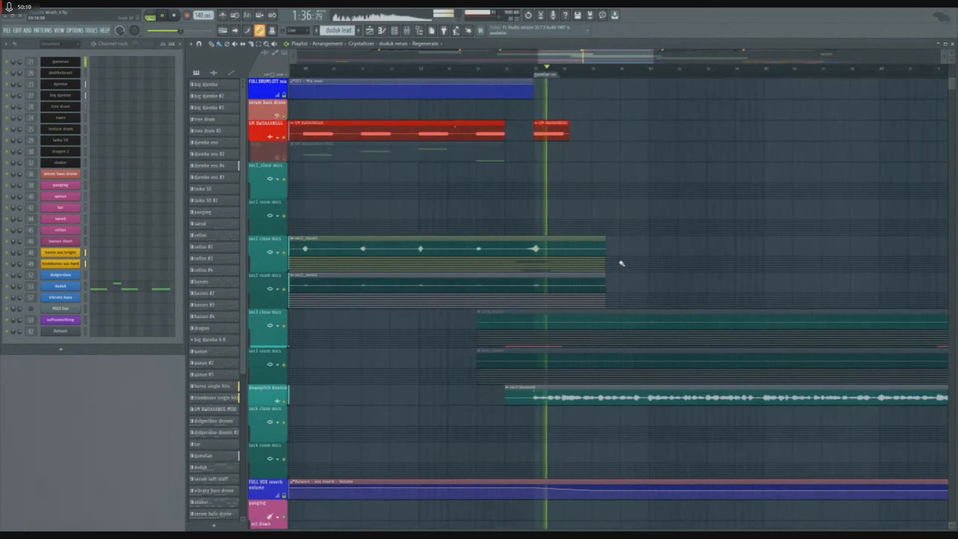
scroll(617, 266, up, 2)
scroll(449, 277, down, 2)
scroll(565, 279, up, 1)
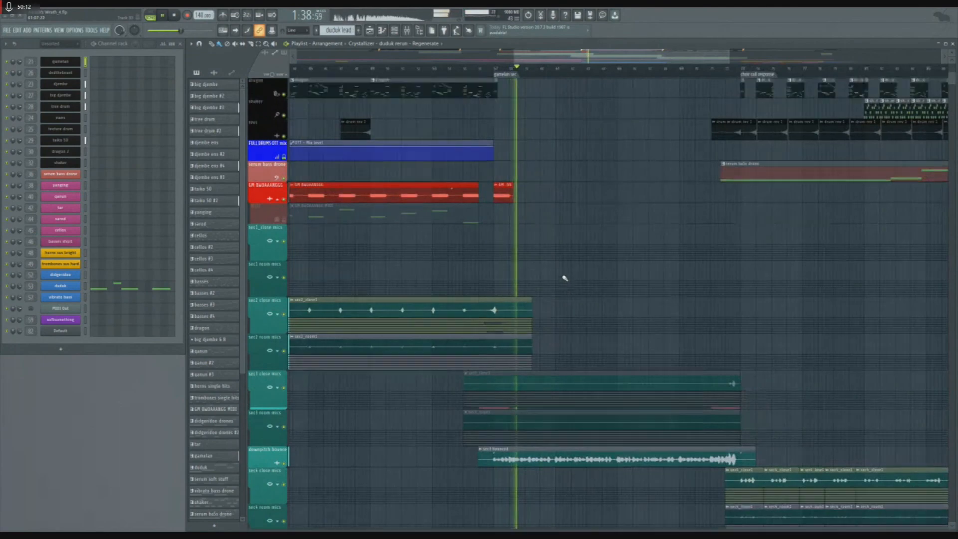
scroll(565, 278, up, 3)
scroll(574, 276, down, 2)
scroll(490, 289, down, 10)
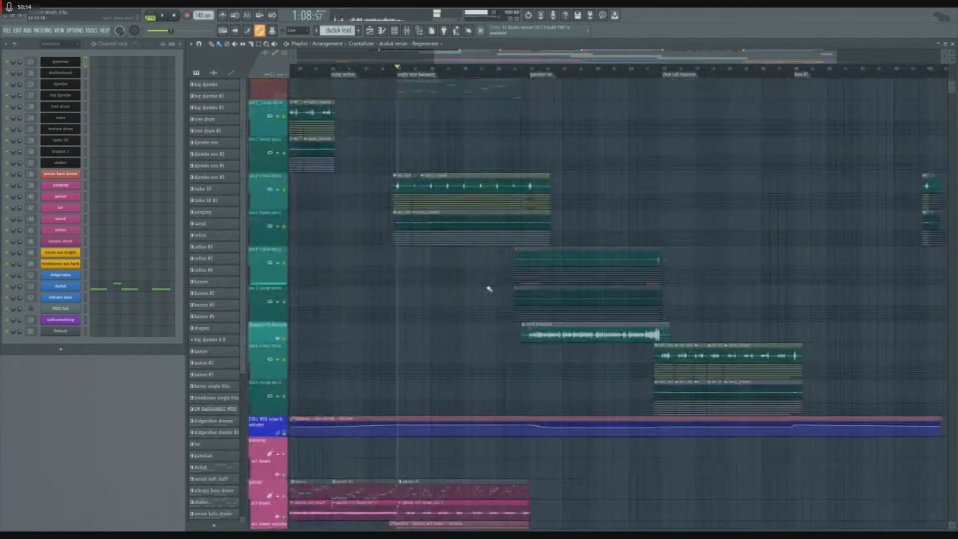
- Solo the horns and trombones single hits tracks and play them from the single note marker
scroll(445, 304, up, 3)
scroll(413, 310, up, 6)
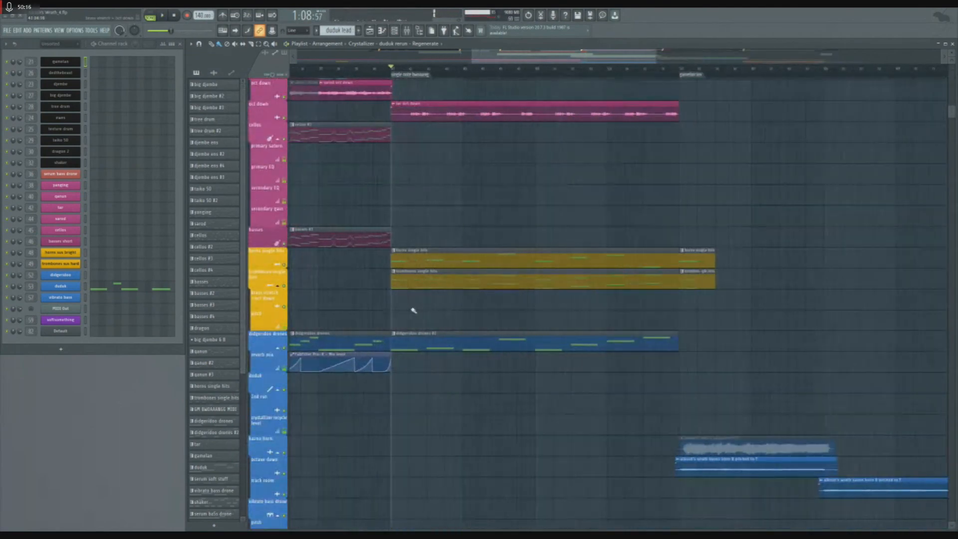
right_click(284, 265)
click(285, 286)
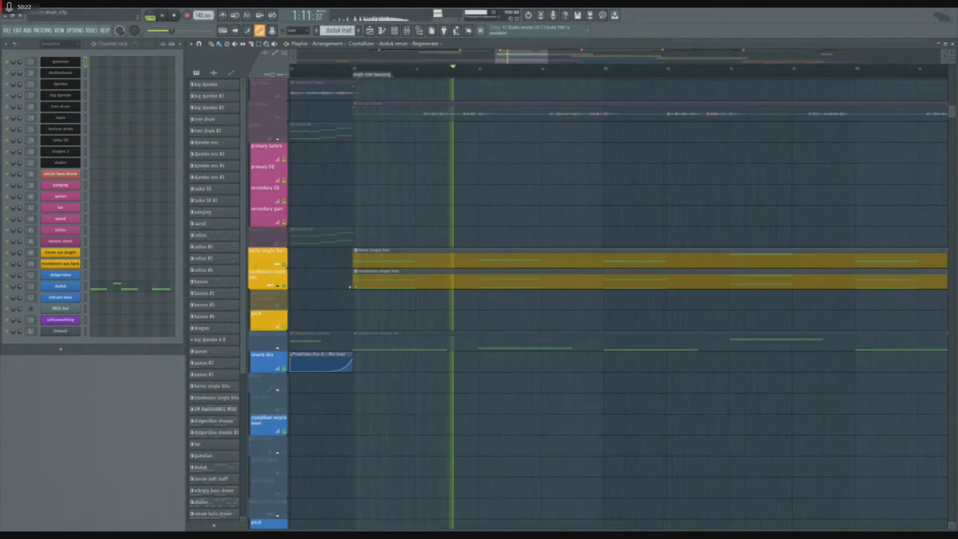
key(space)
- Solo the red bwaaangs audio track and listen to it from the single note marker
scroll(396, 290, up, 10)
scroll(396, 290, up, 5)
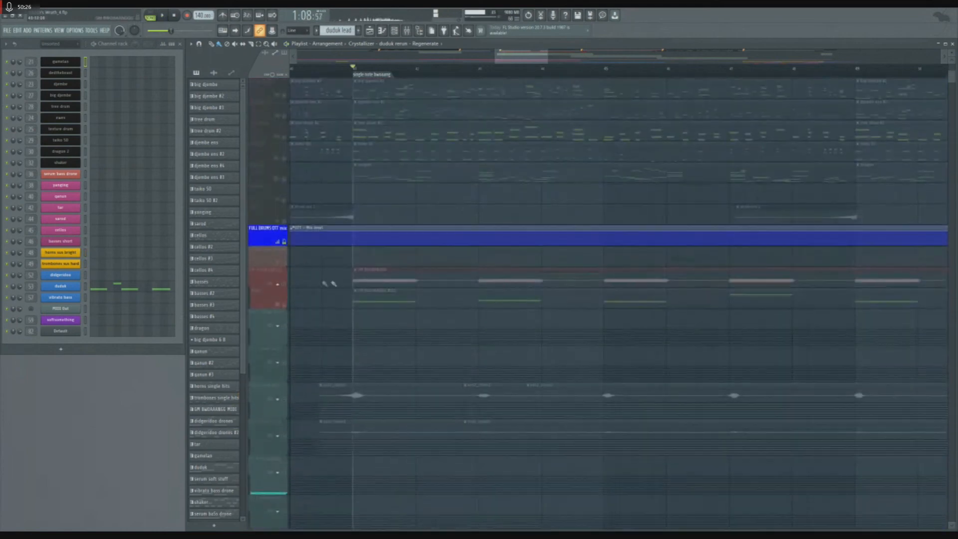
right_click(285, 285)
scroll(409, 313, up, 3)
key(space)
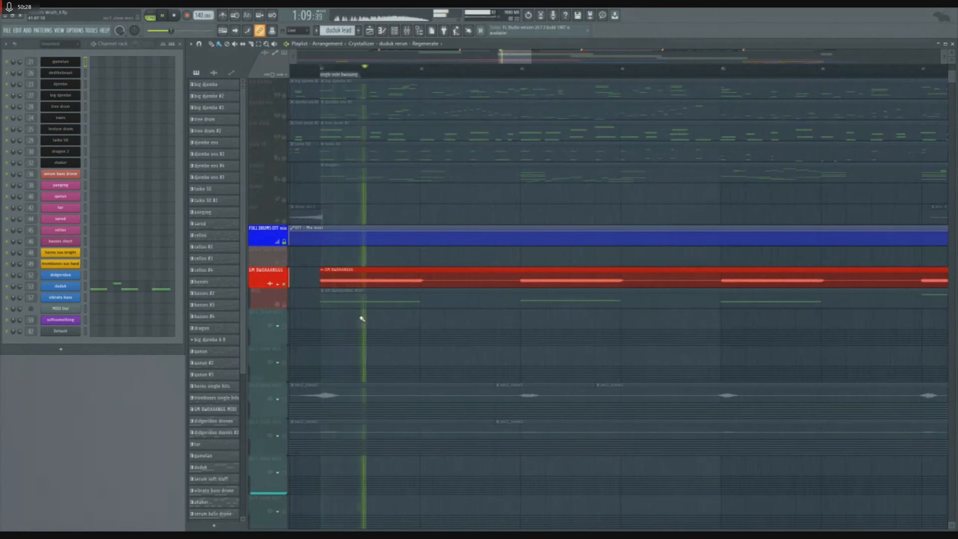
scroll(540, 338, down, 3)
scroll(540, 339, up, 2)
scroll(538, 339, down, 2)
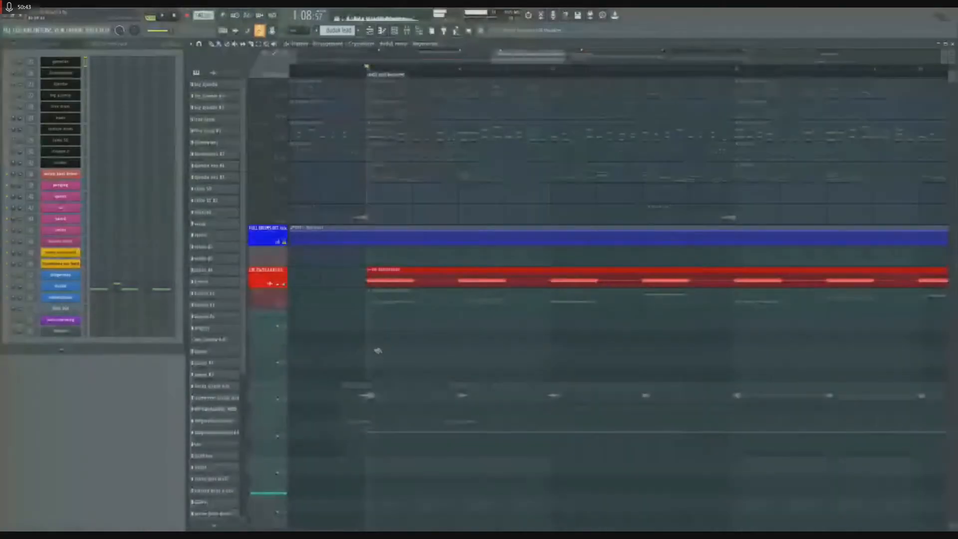
- Switch the solo back to the horns and trombones single hits and replay both layers together
scroll(374, 349, down, 12)
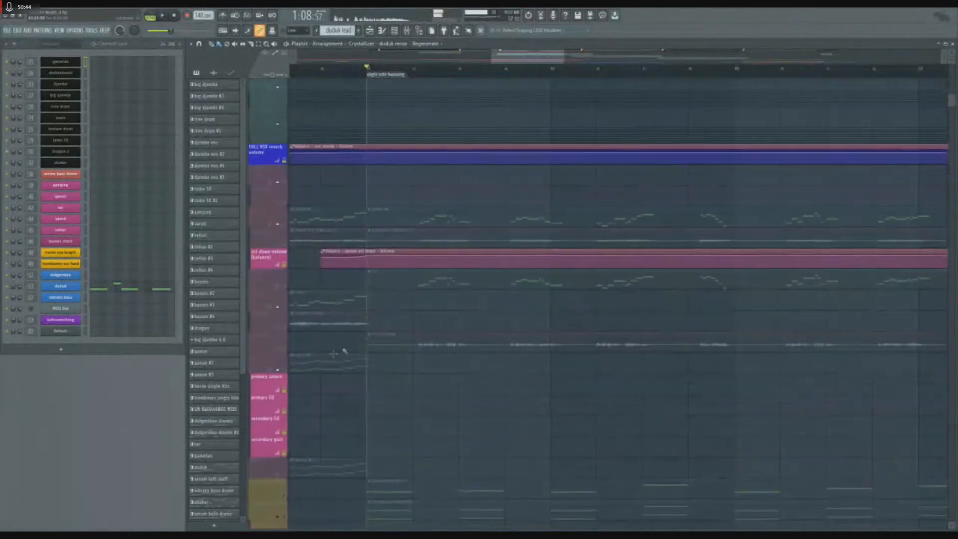
click(285, 348)
click(286, 372)
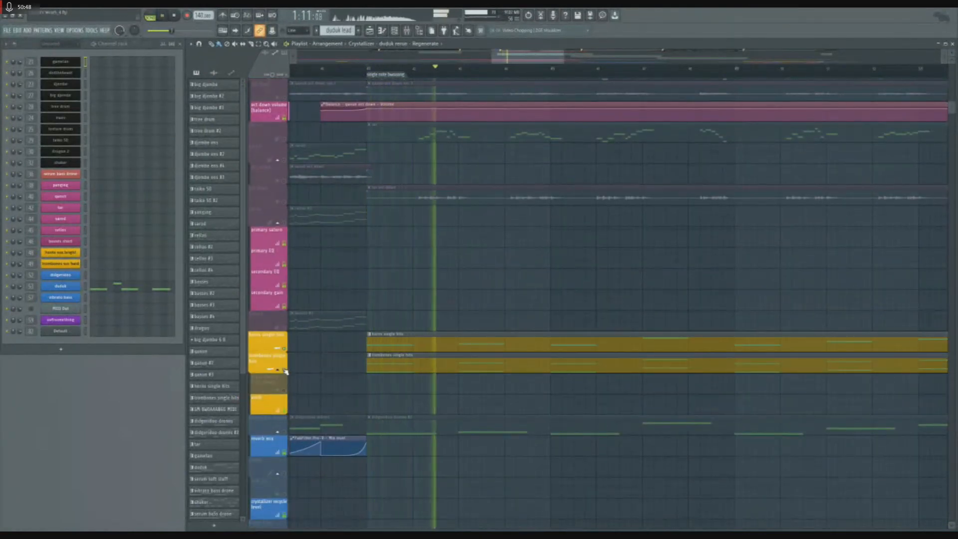
- Restore all tracks and listen to the full mix while examining the kick, djembe, taiko and dragon drum tracks
ctrl+click(286, 372)
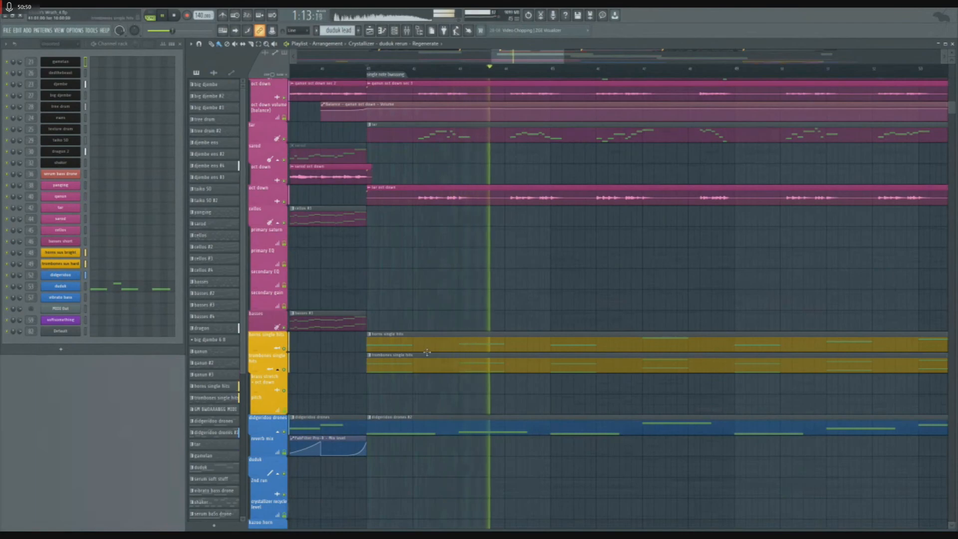
scroll(439, 357, up, 15)
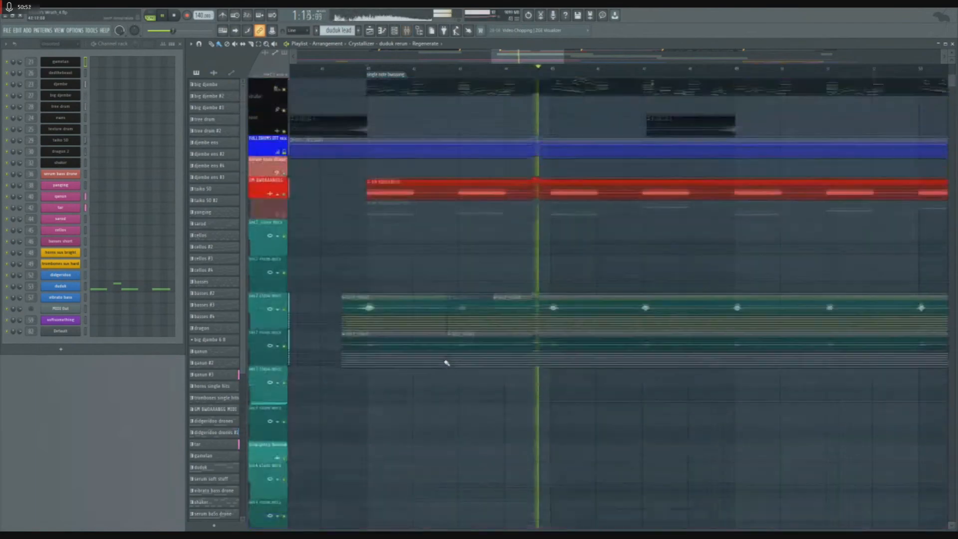
scroll(447, 363, up, 1)
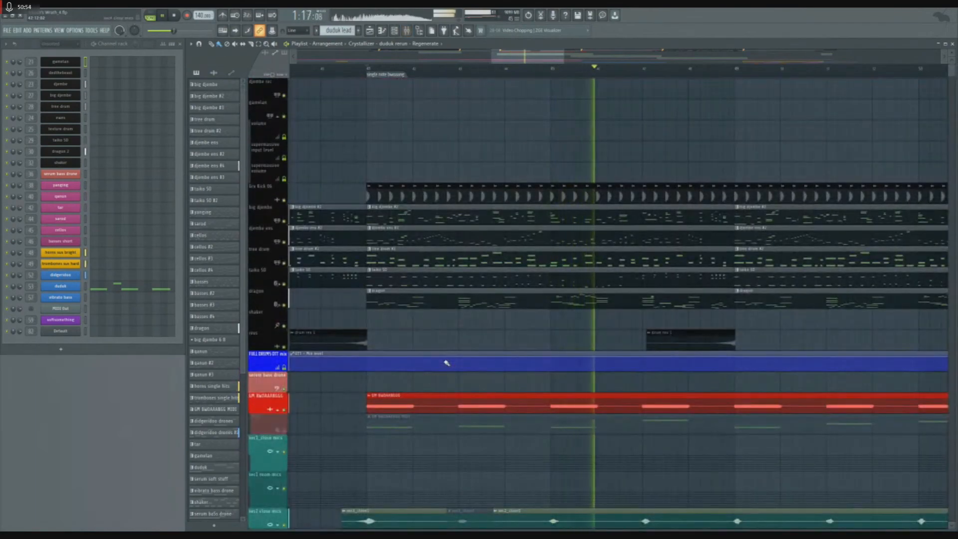
scroll(605, 380, down, 4)
scroll(612, 383, up, 3)
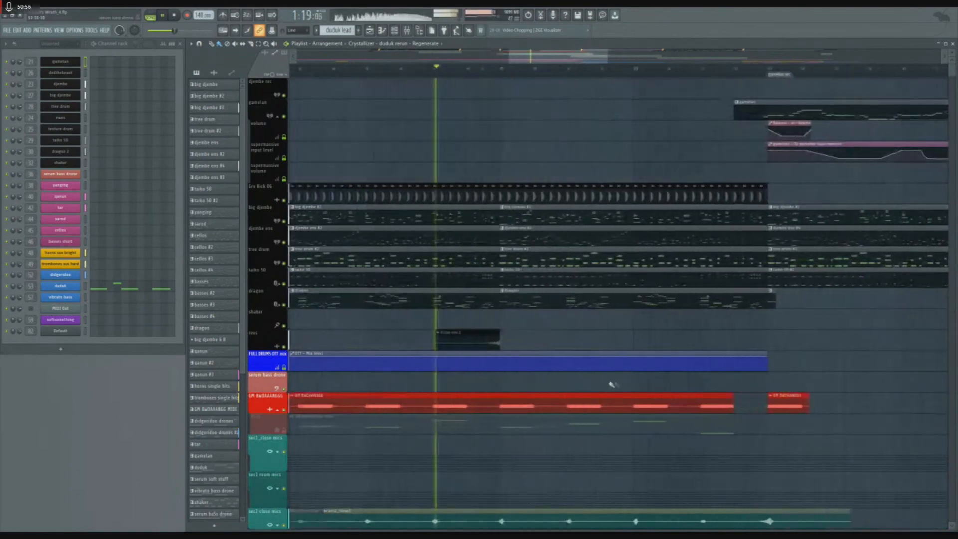
- Solo the kick track and play it around the reversed drum clip in the single note section
scroll(502, 378, up, 3)
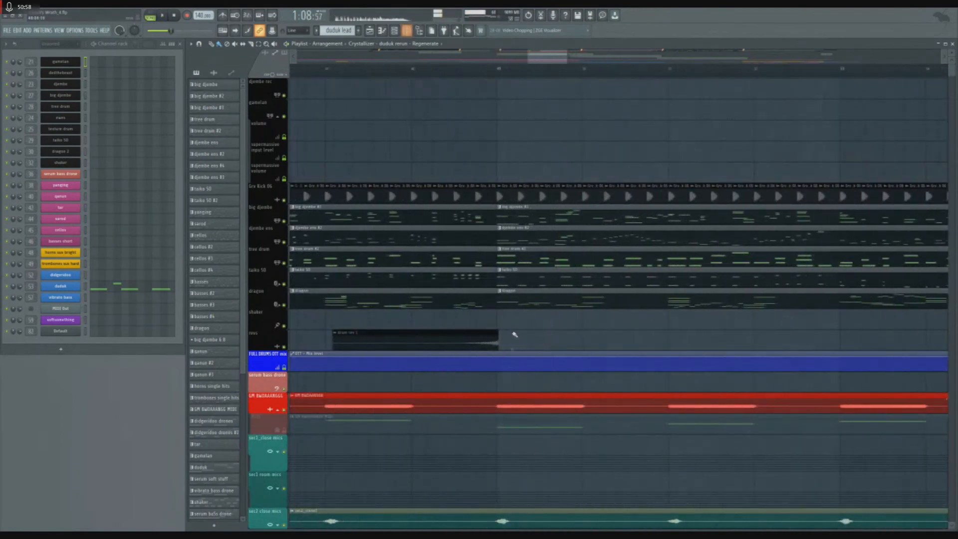
scroll(499, 325, down, 2)
scroll(669, 323, up, 4)
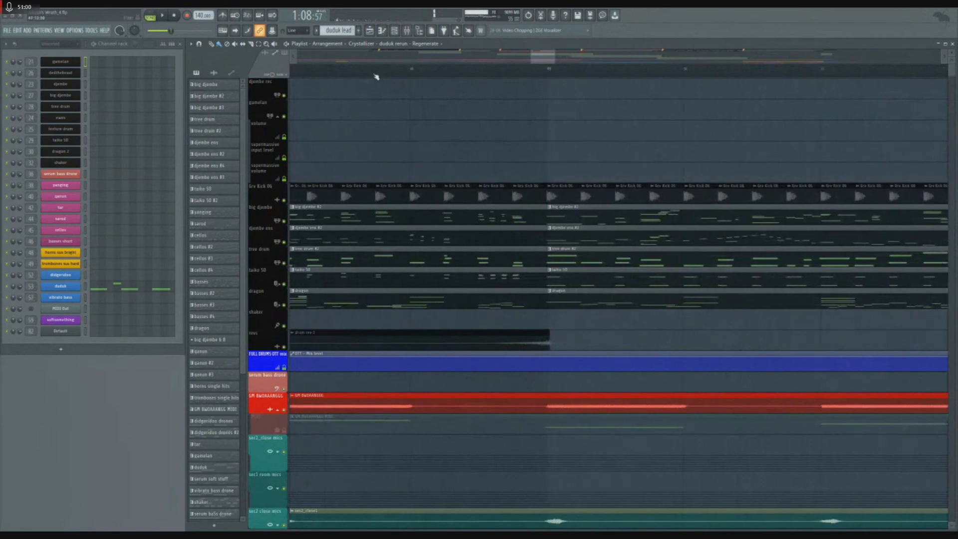
ctrl+click(289, 200)
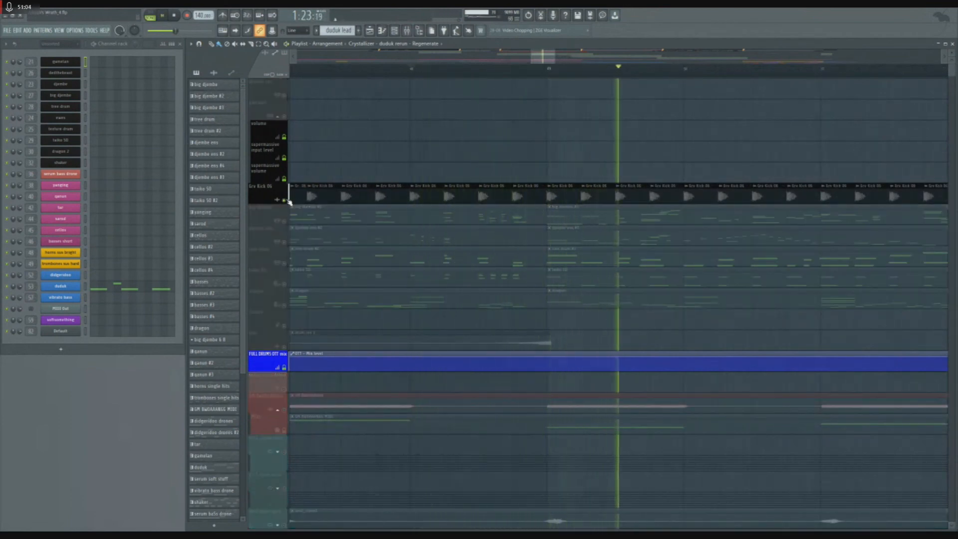
- Solo the dragon drum track and enable the taiko, tree drum and djembe ensemble tracks alongside it
scroll(439, 278, down, 3)
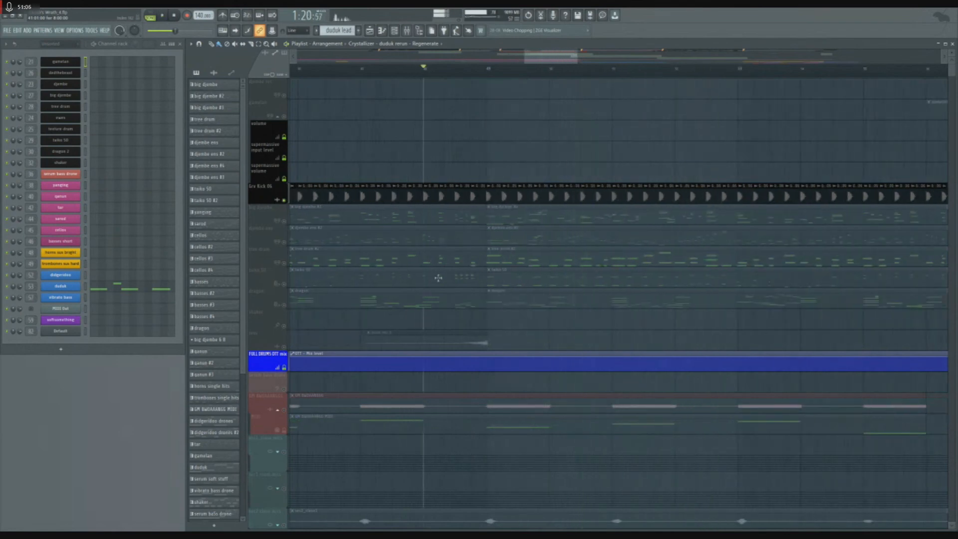
right_click(285, 305)
right_click(284, 306)
right_click(284, 306)
right_click(284, 305)
click(284, 305)
right_click(284, 305)
click(285, 284)
click(285, 263)
click(284, 242)
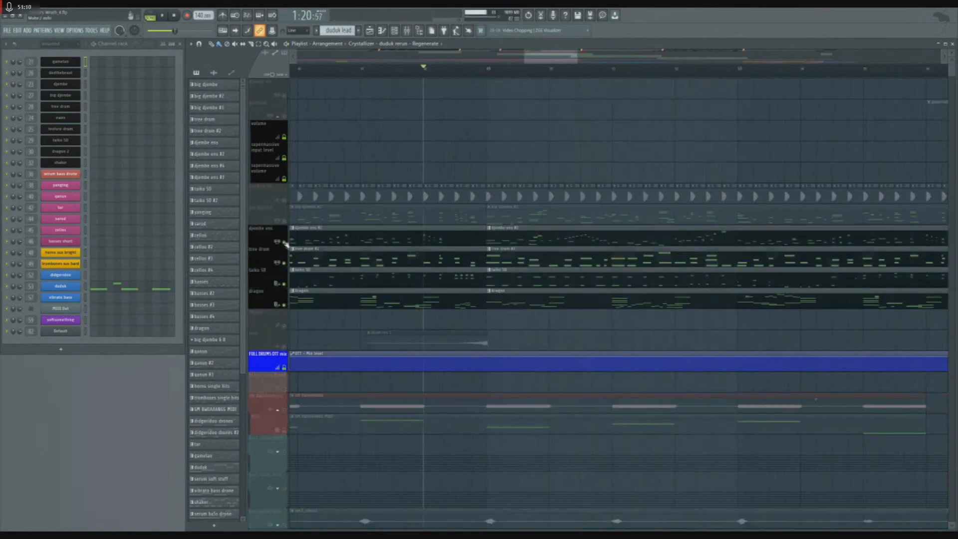
- Add the big djembe, kick and reversed drum tracks to the soloed drums and play the group together
click(285, 221)
click(285, 200)
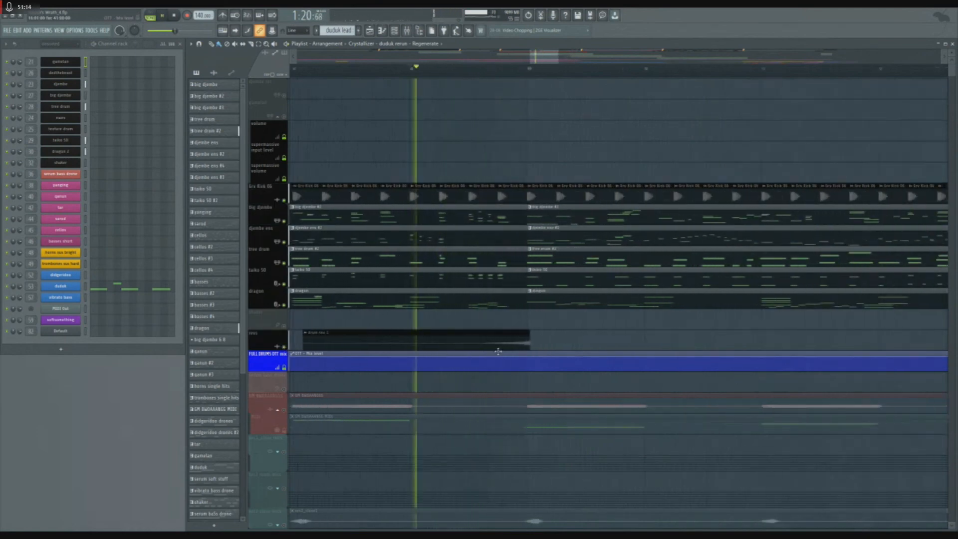
scroll(499, 352, up, 3)
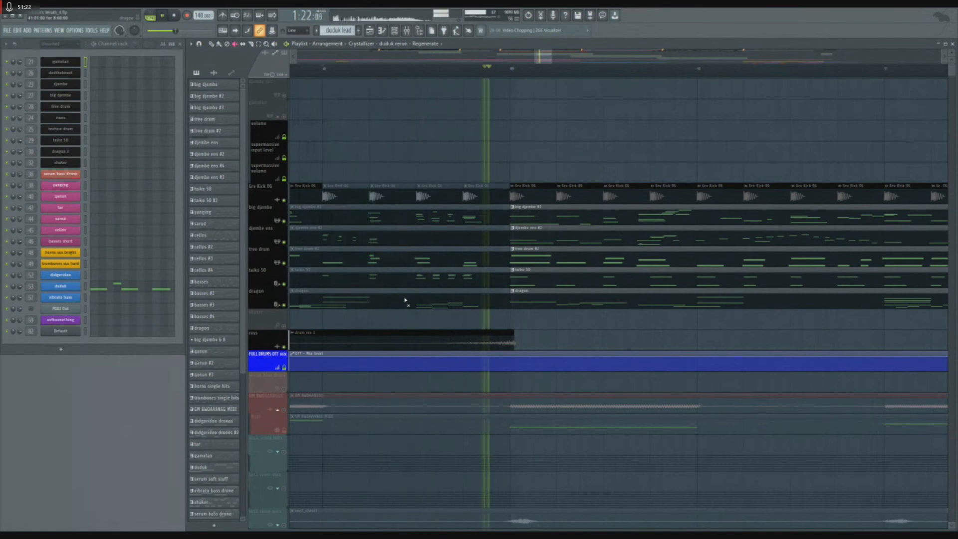
key(space)
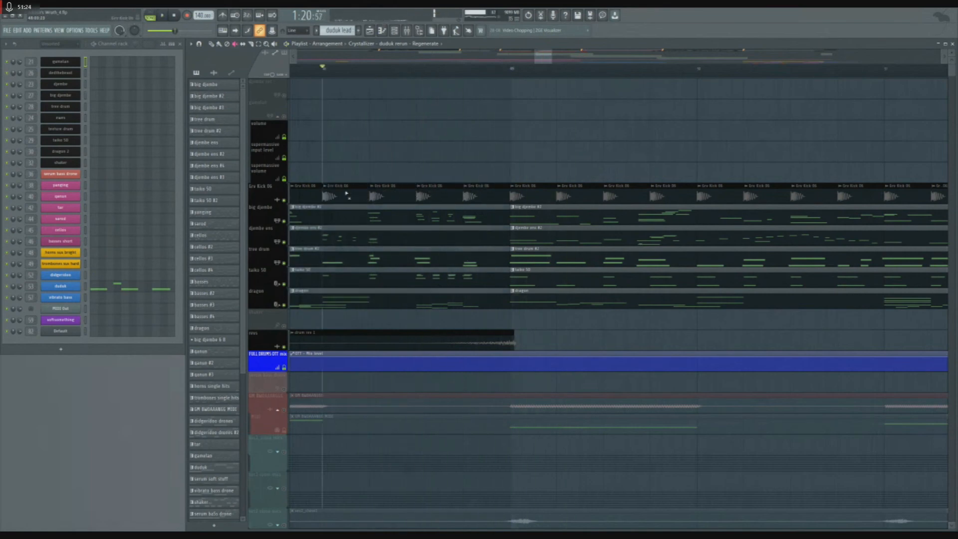
- Play the soloed drum group with its reversed drum clips from just before the choir call response marker
scroll(445, 260, down, 5)
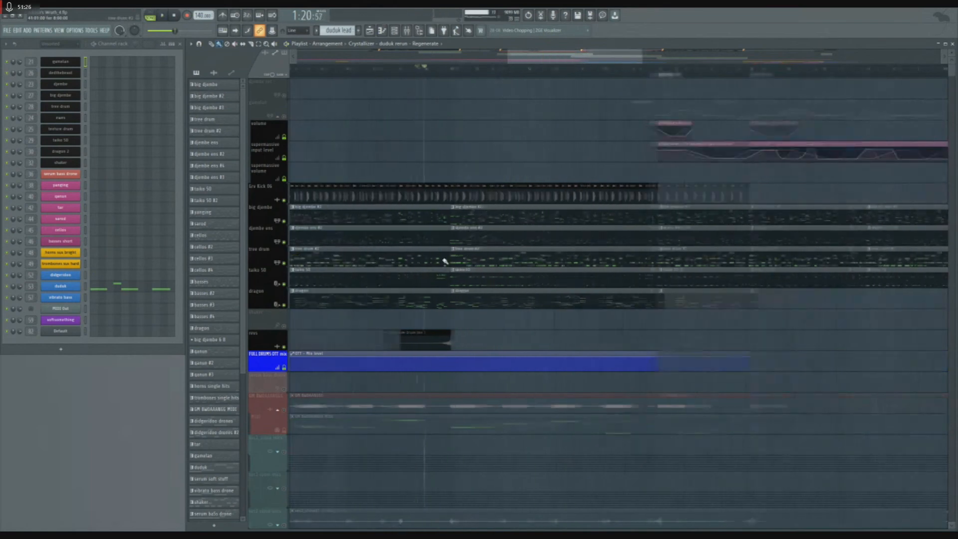
scroll(581, 354, up, 8)
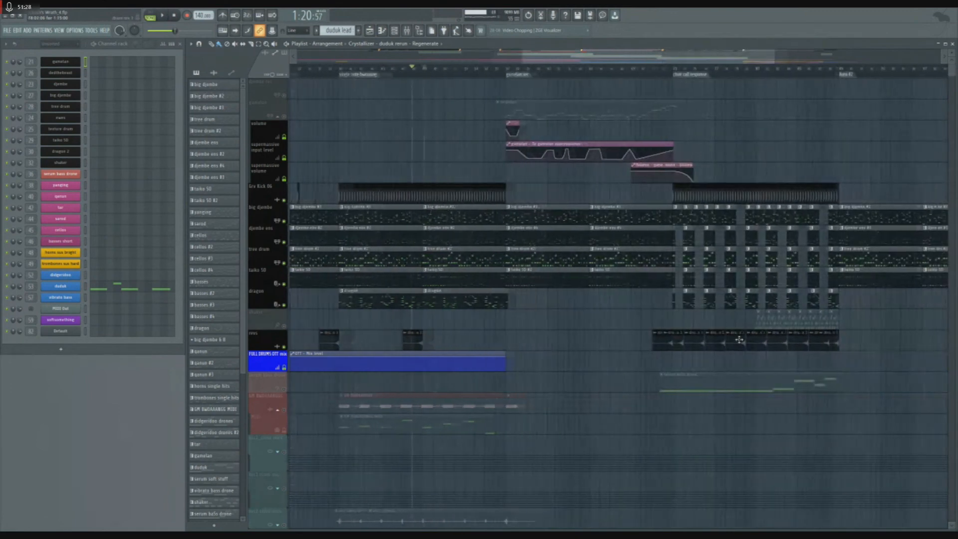
scroll(582, 353, up, 2)
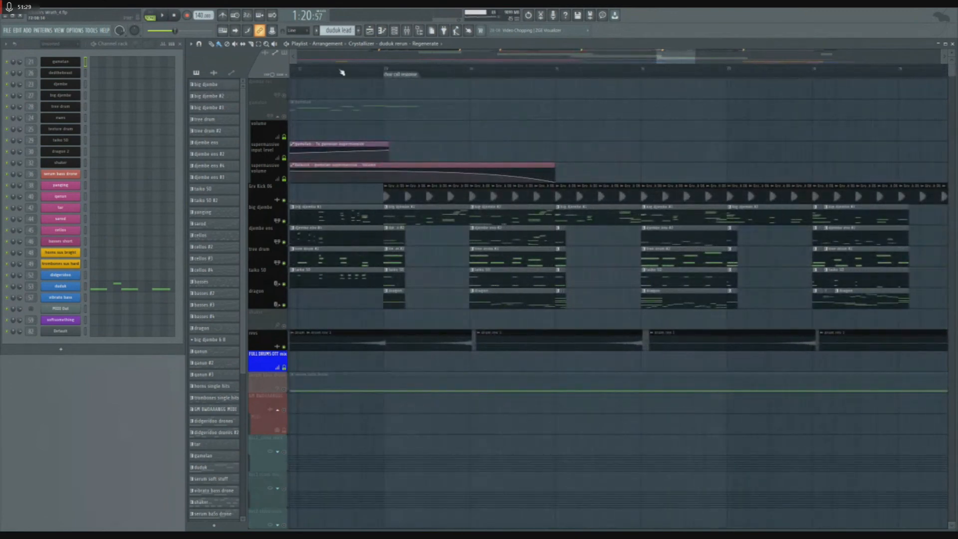
key(space)
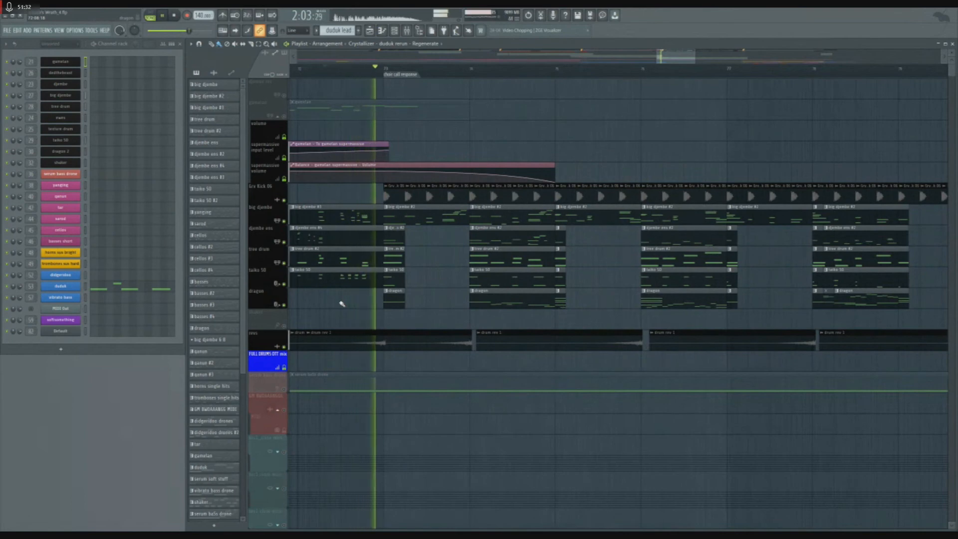
key(space)
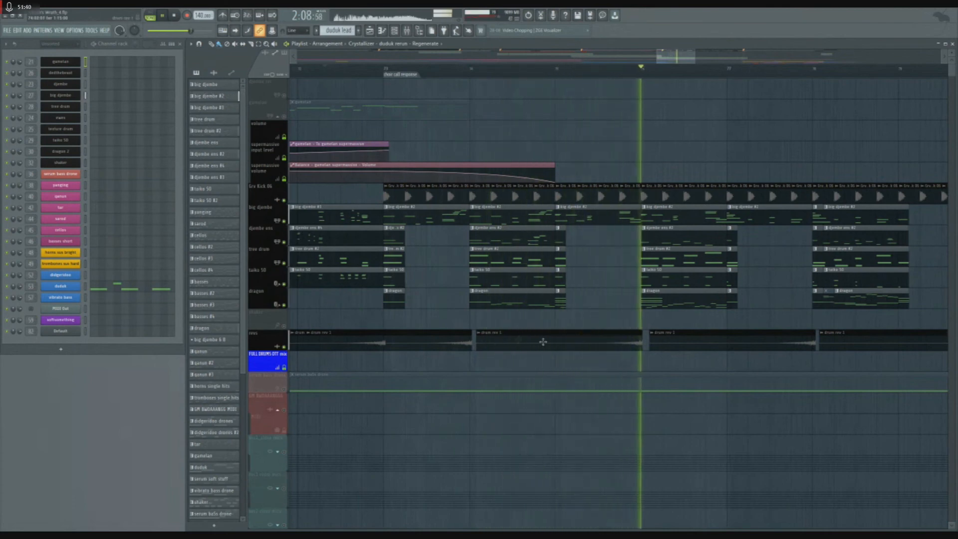
- Follow the soloed drum group through the choir call response section, stop playback and bring all tracks back into the mix
ctrl+scroll(700, 360, down, 2)
ctrl+scroll(700, 360, up, 2)
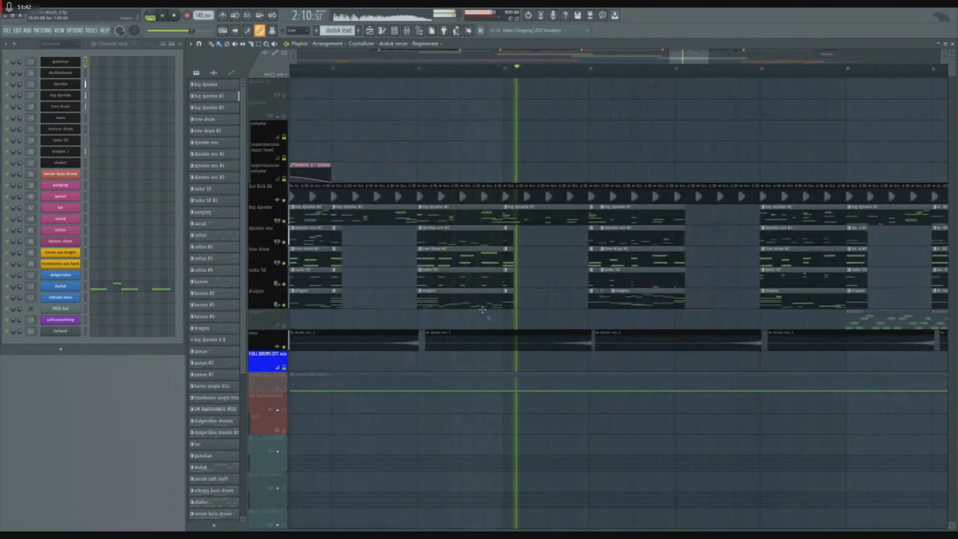
ctrl+scroll(542, 332, up, 1)
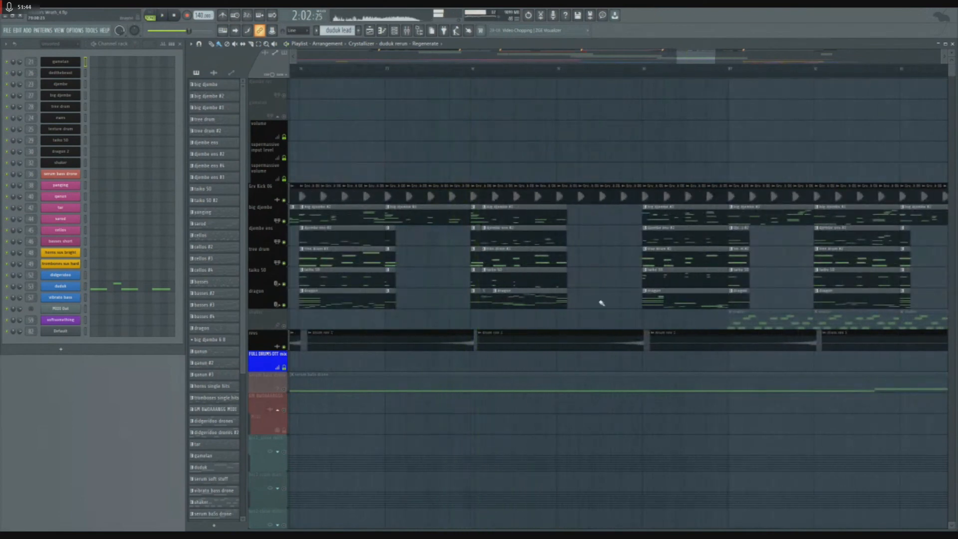
ctrl+scroll(602, 303, down, 3)
right_click(287, 389)
right_click(286, 389)
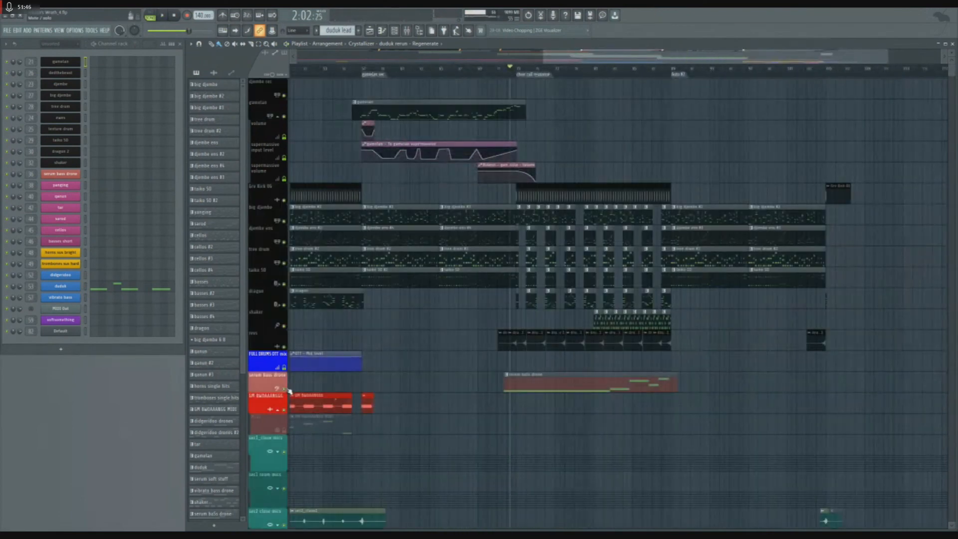
- Look over the arrangement from the choir mic tracks down through the strings, brass, duduk and bass drone layers
ctrl+scroll(534, 358, down, 1)
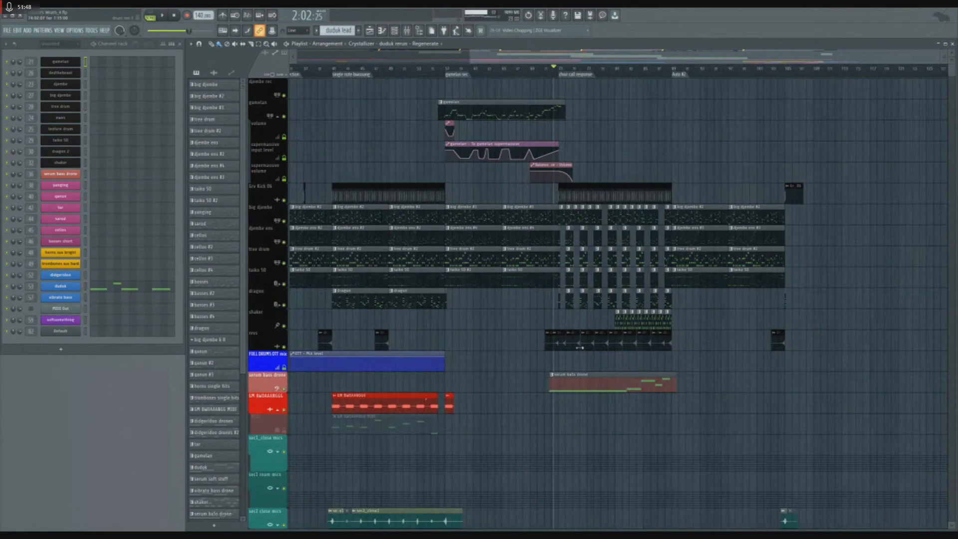
ctrl+scroll(580, 348, down, 1)
scroll(580, 347, down, 5)
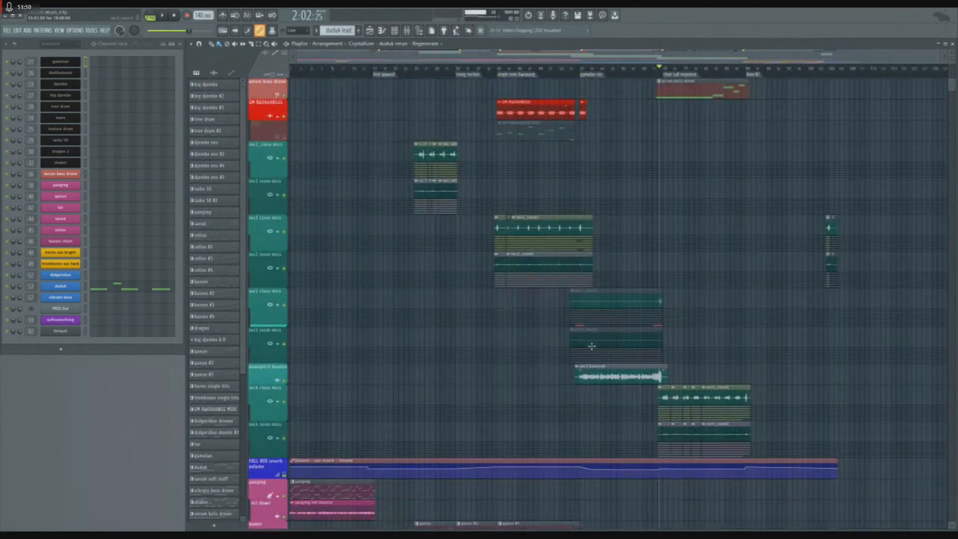
ctrl+scroll(592, 346, up, 3)
scroll(594, 346, down, 4)
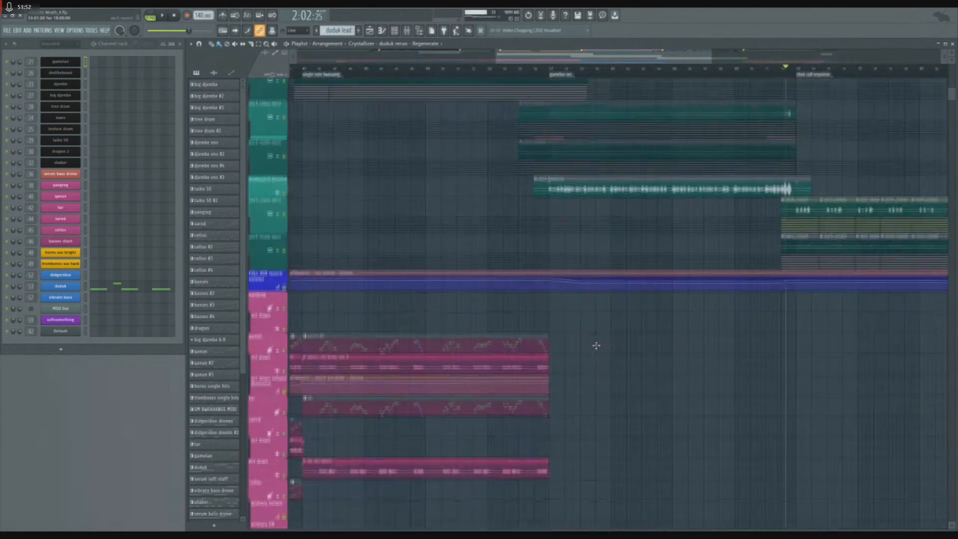
ctrl+scroll(597, 345, down, 2)
scroll(597, 346, down, 5)
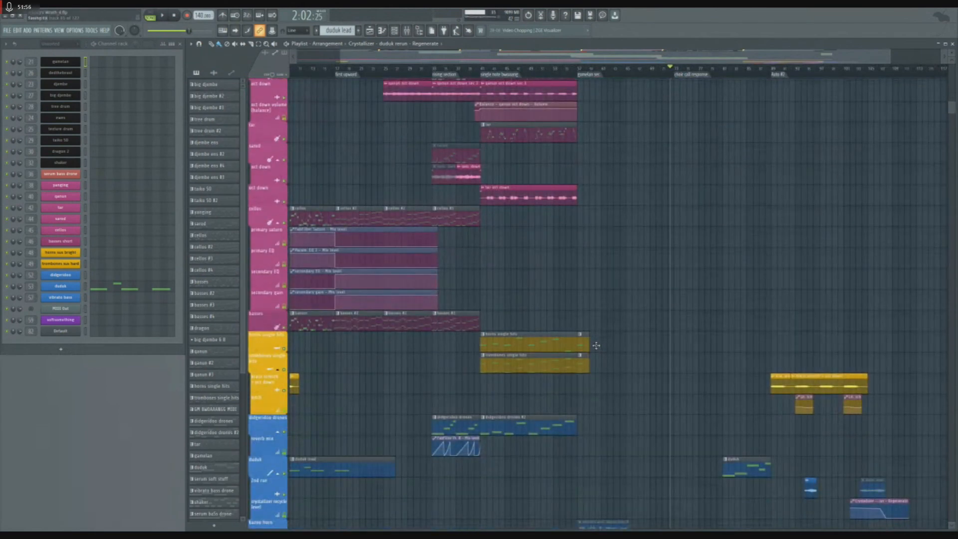
scroll(598, 347, down, 3)
ctrl+scroll(599, 345, up, 3)
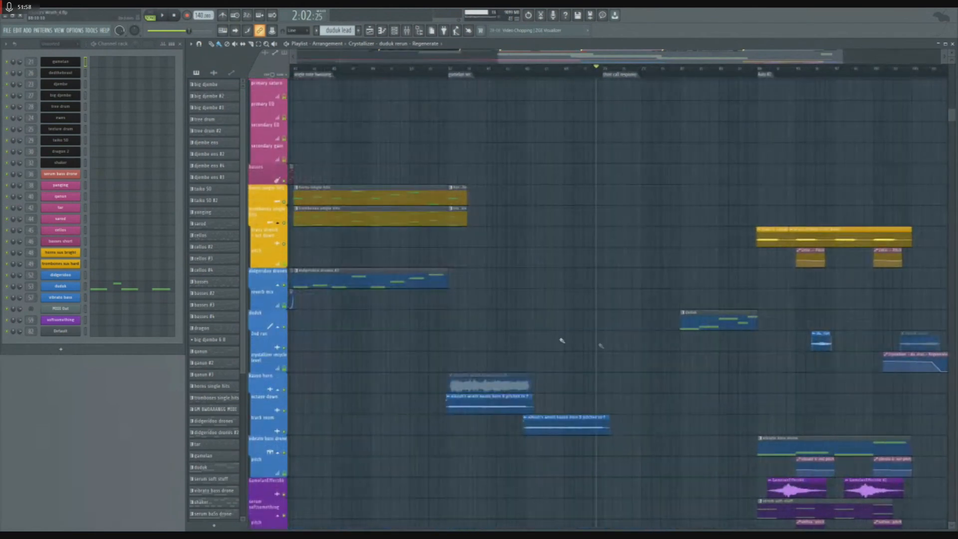
ctrl+scroll(840, 344, up, 1)
- Play the full mix from the marker where the long brass stretch clips enter, examining the bass drone and effect layers beneath
key(space)
ctrl+scroll(633, 289, down, 1)
scroll(631, 293, right, 3)
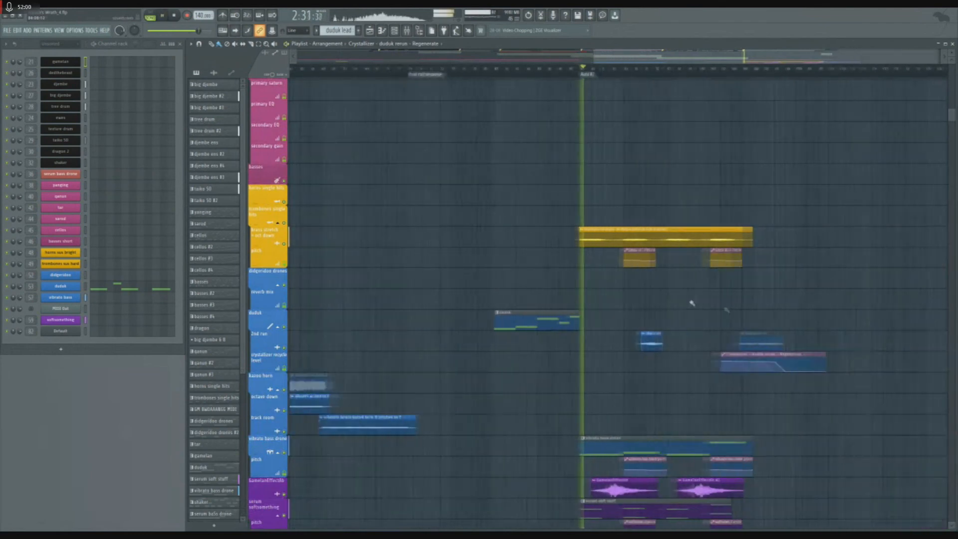
ctrl+scroll(595, 334, up, 1)
ctrl+scroll(401, 349, up, 1)
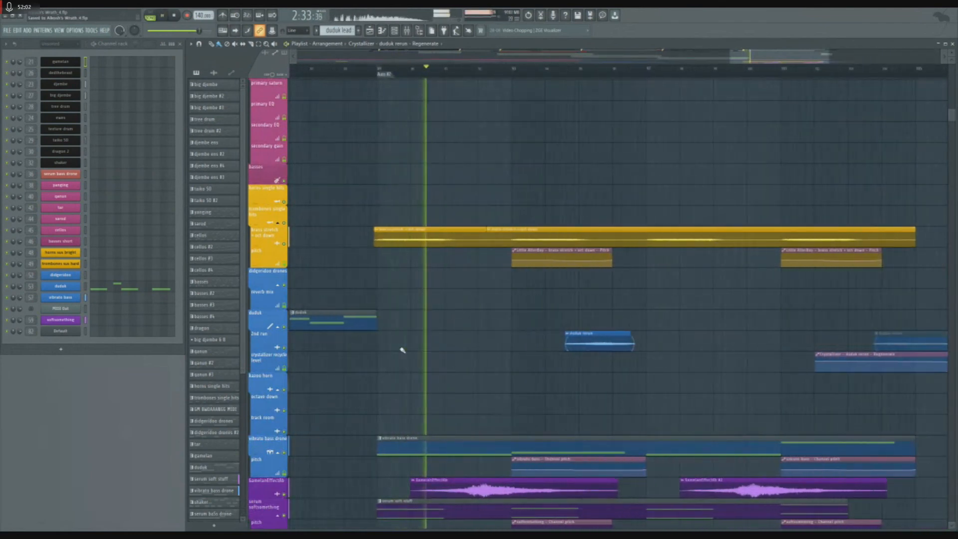
scroll(413, 349, down, 3)
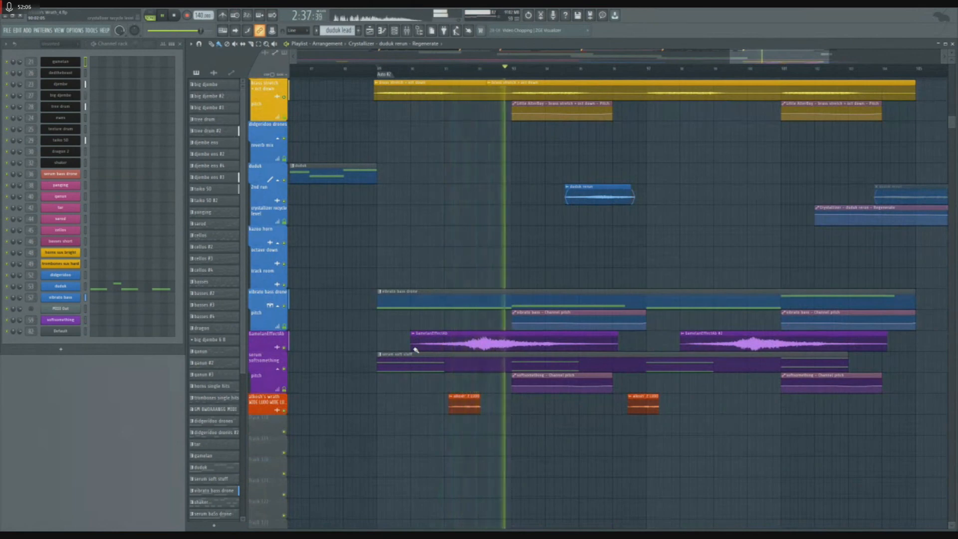
scroll(480, 356, up, 4)
key(space)
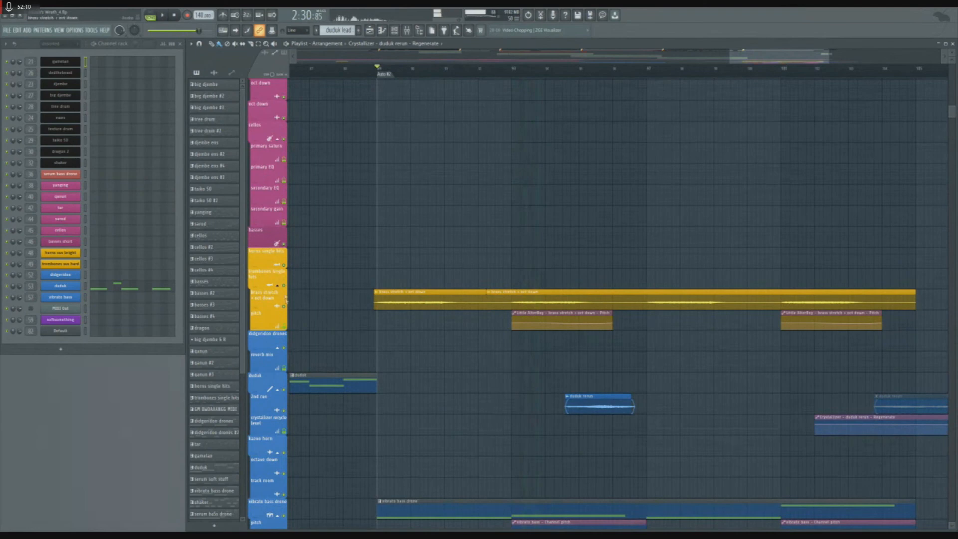
- Solo the brass stretch + oct down track, enlarge its waveform and play its first swells
right_click(284, 306)
scroll(459, 337, up, 2)
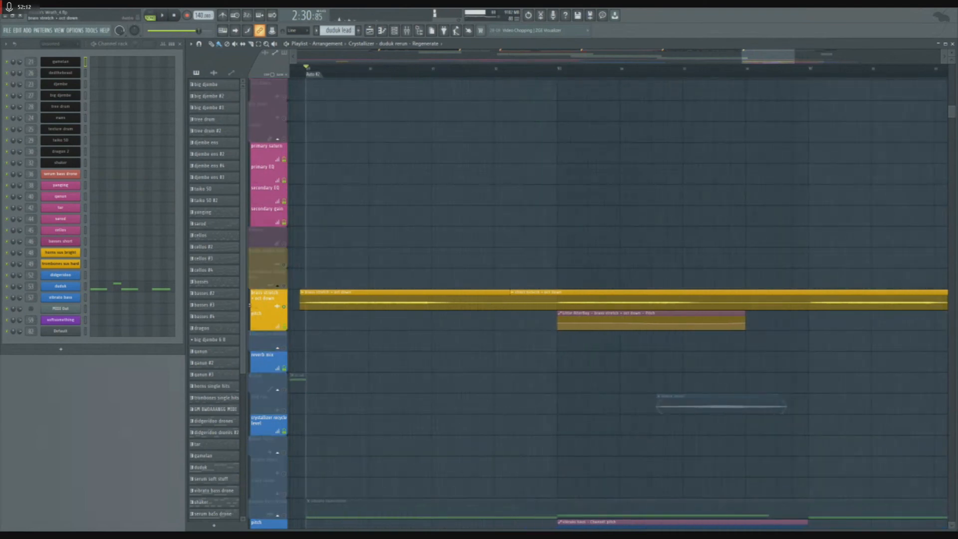
drag(250, 305, 249, 363)
key(space)
scroll(411, 378, down, 3)
scroll(414, 380, up, 2)
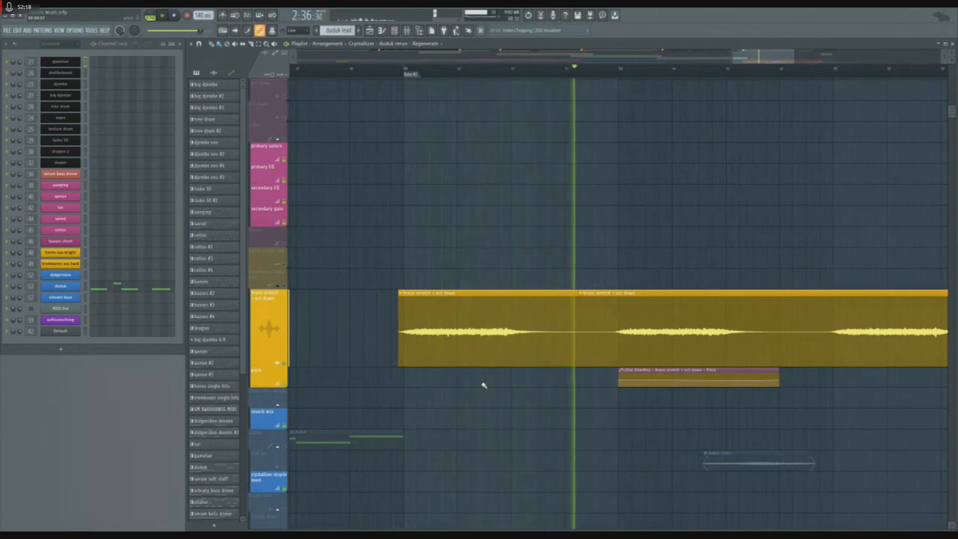
scroll(578, 460, down, 2)
scroll(555, 325, up, 2)
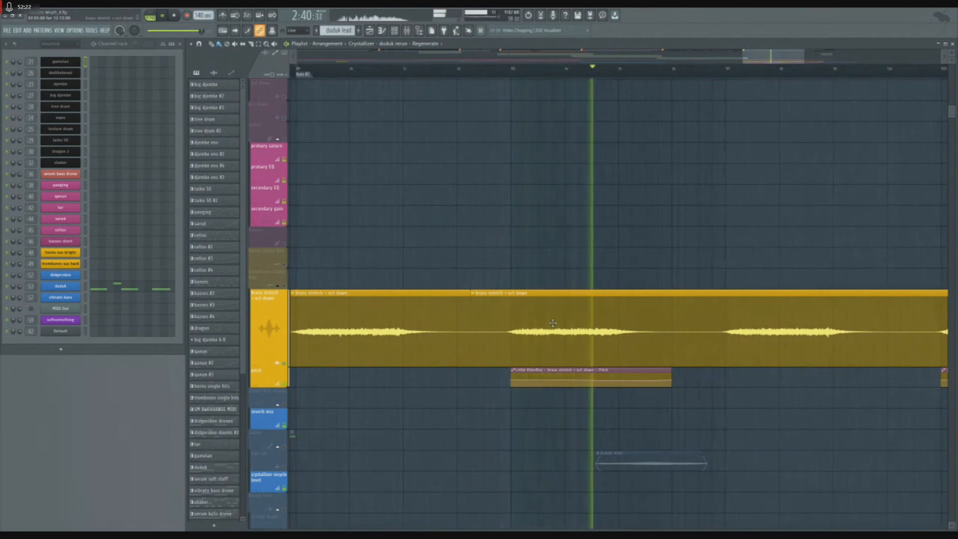
scroll(553, 324, down, 3)
key(space)
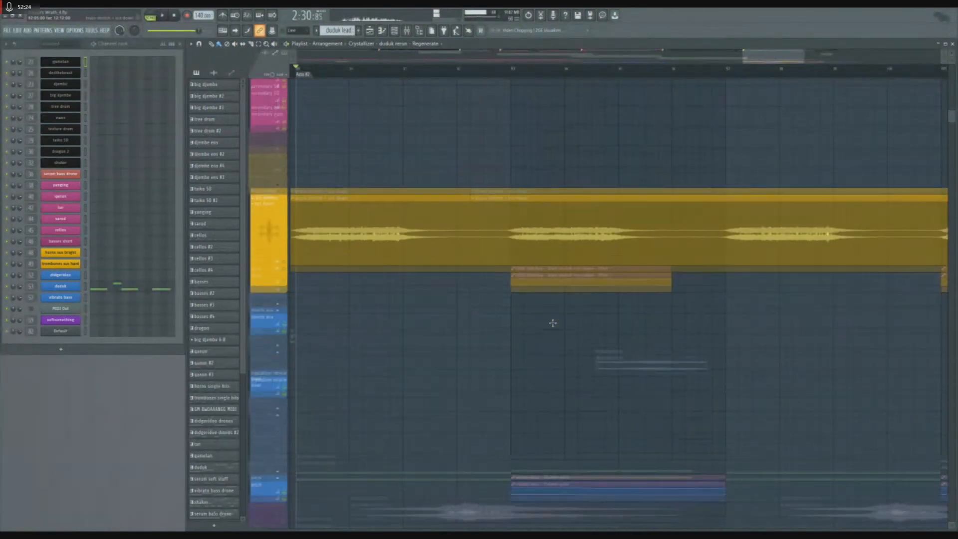
- Compare the second brass swell with its pitch automation track muted and with it re-enabled
scroll(554, 342, up, 3)
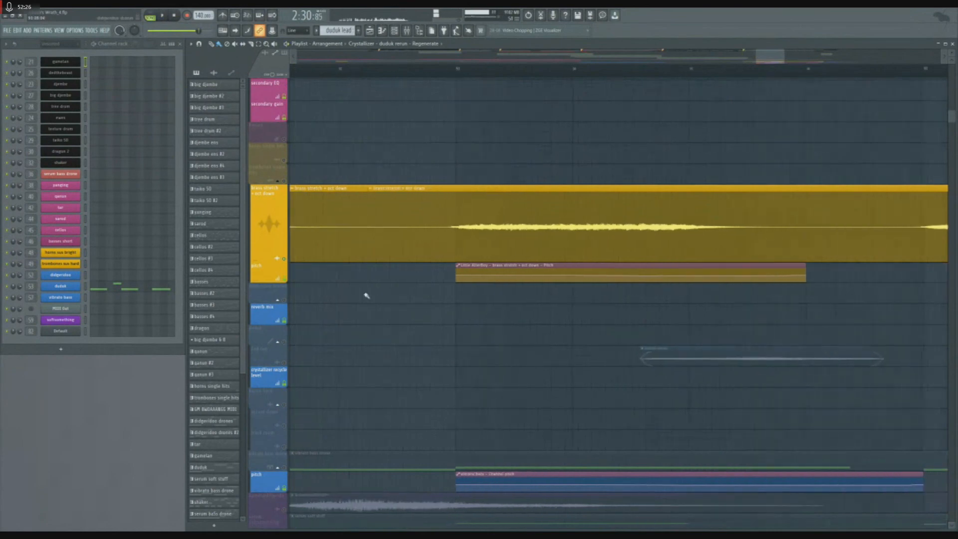
click(283, 279)
key(space)
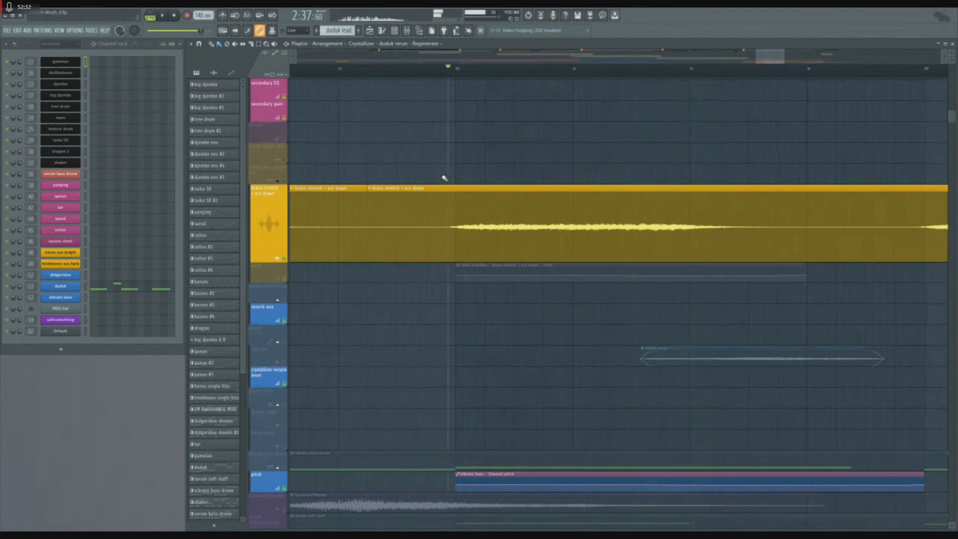
click(295, 280)
key(space)
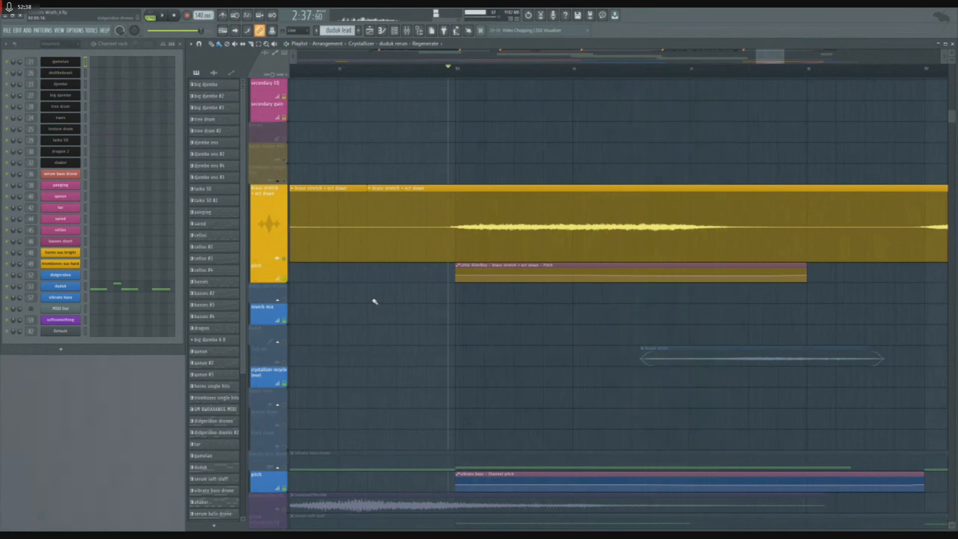
- Enlarge the brass pitch automation track to inspect its curves, and reset the track to its default height
scroll(375, 301, down, 4)
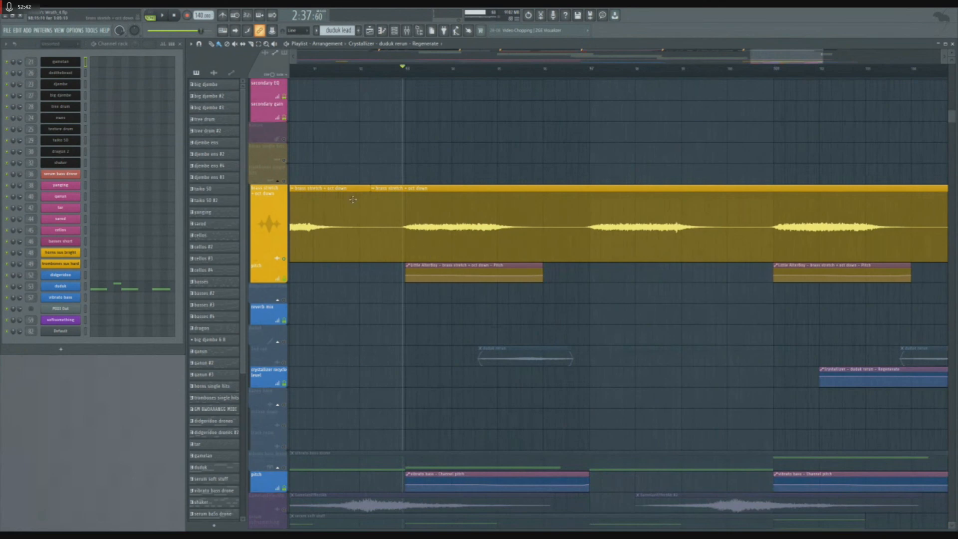
drag(258, 282, 258, 353)
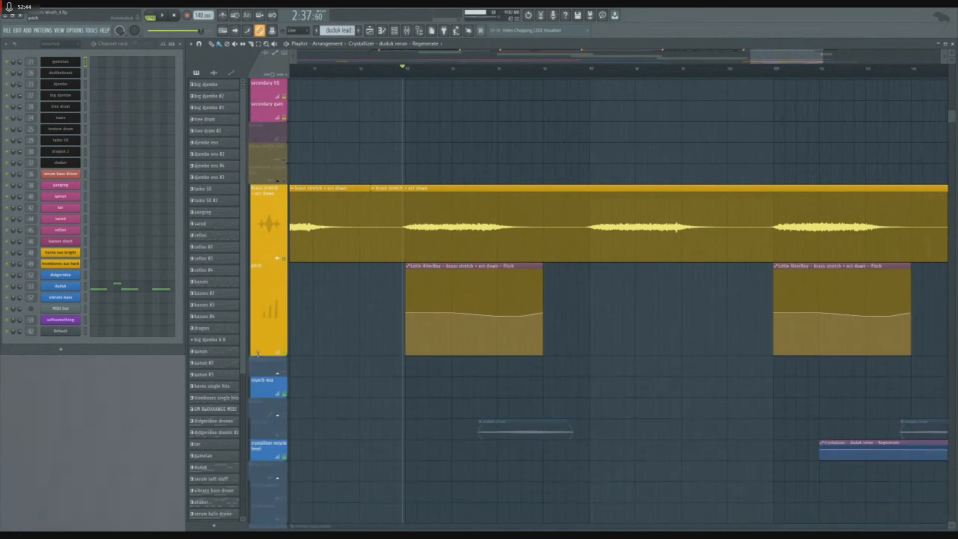
double_click(271, 312)
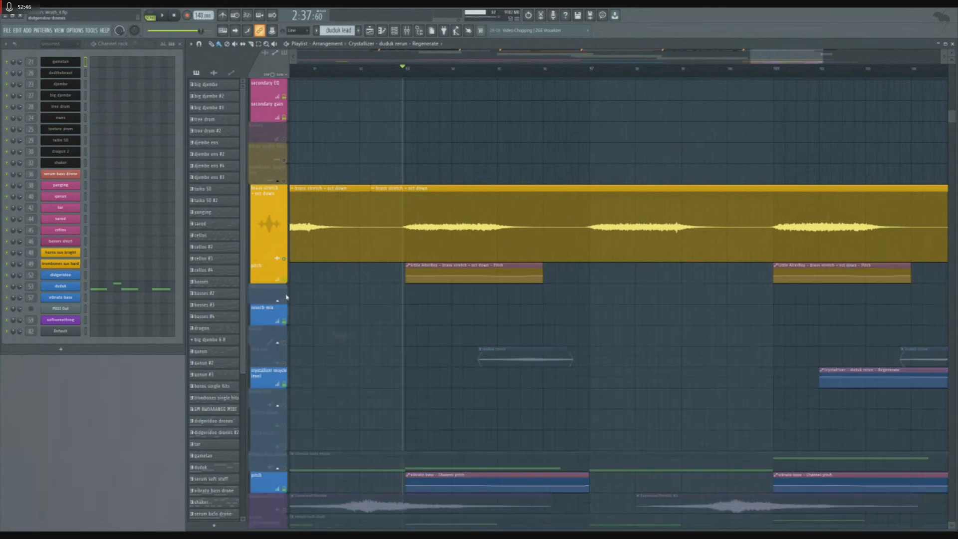
- Bring all tracks back into the mix and reset the enlarged brass stretch + oct down track to its default height
right_click(285, 300)
right_click(285, 299)
scroll(539, 336, down, 4)
scroll(537, 336, down, 1)
scroll(534, 342, up, 4)
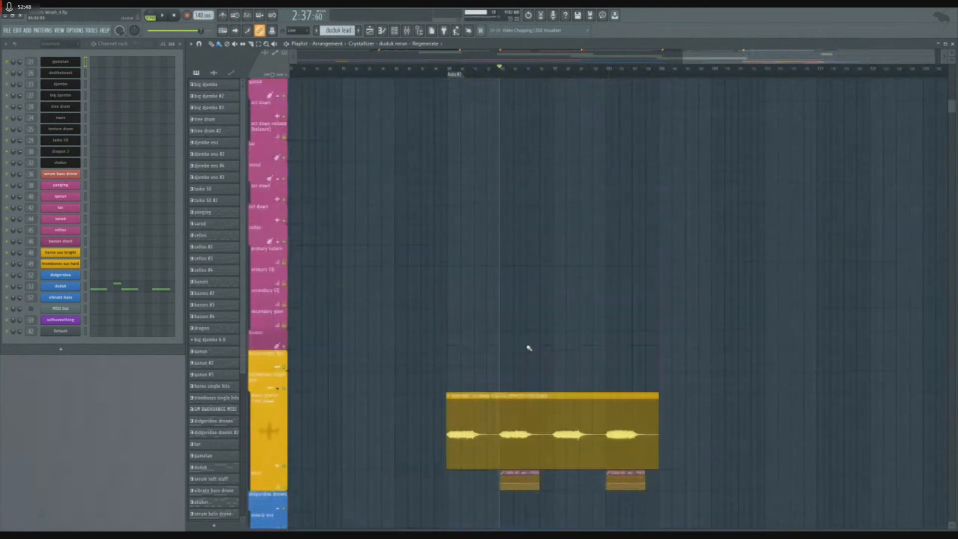
scroll(529, 348, up, 3)
double_click(271, 473)
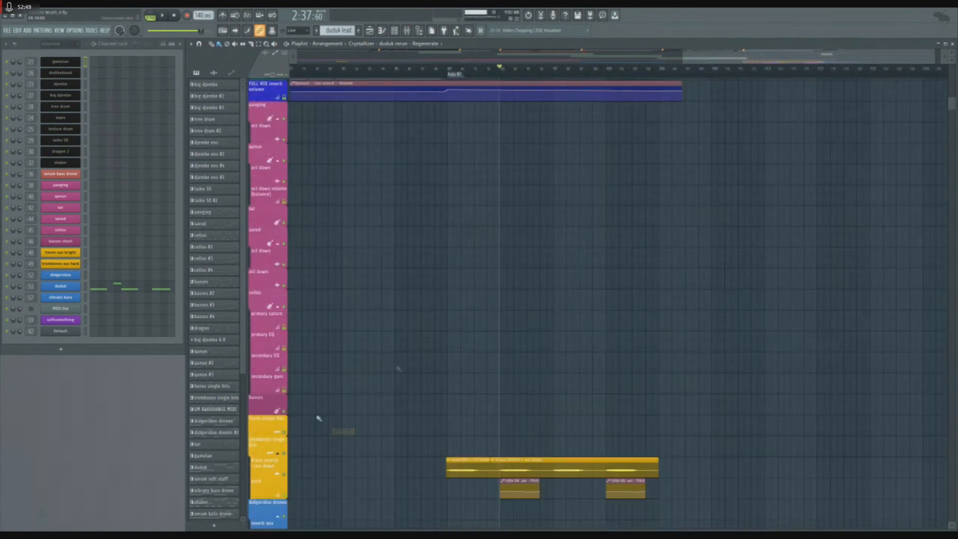
- Play the full mix into the first upward section from the start of the full drums OTT mix level automation
scroll(439, 344, up, 9)
scroll(552, 325, down, 4)
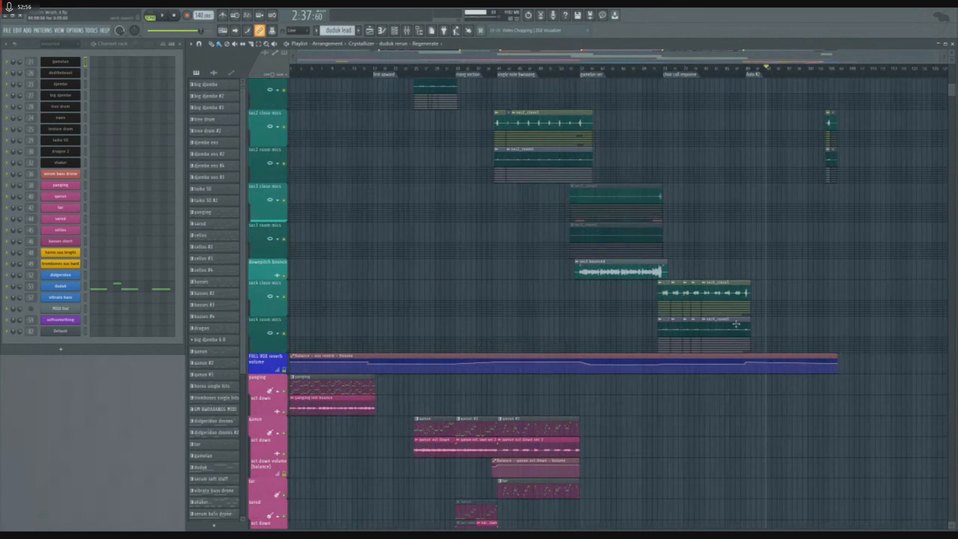
scroll(658, 375, up, 10)
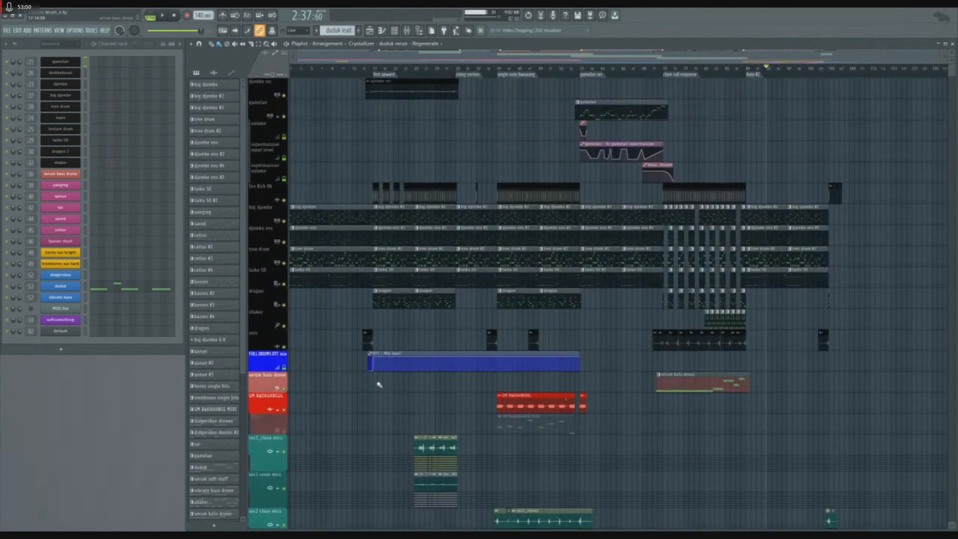
scroll(359, 387, up, 9)
click(351, 74)
key(space)
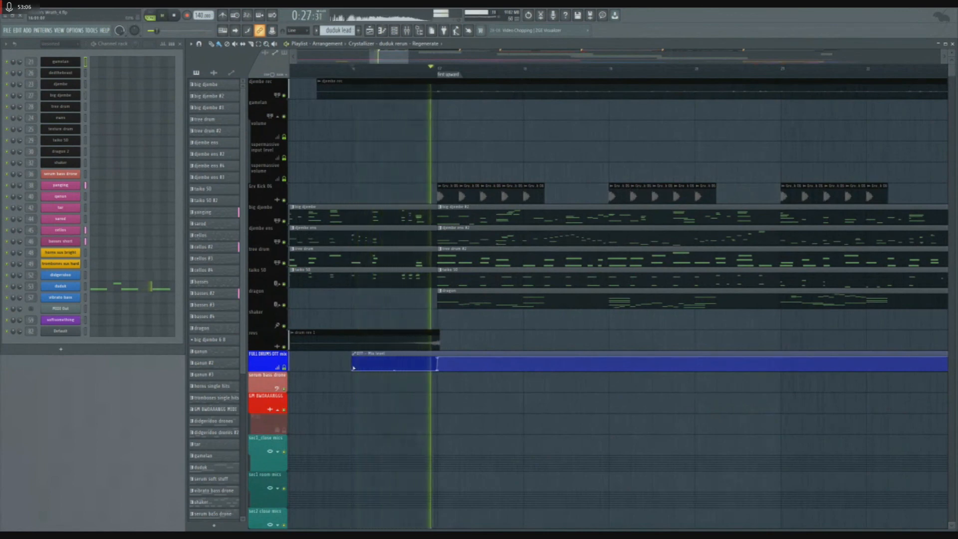
key(space)
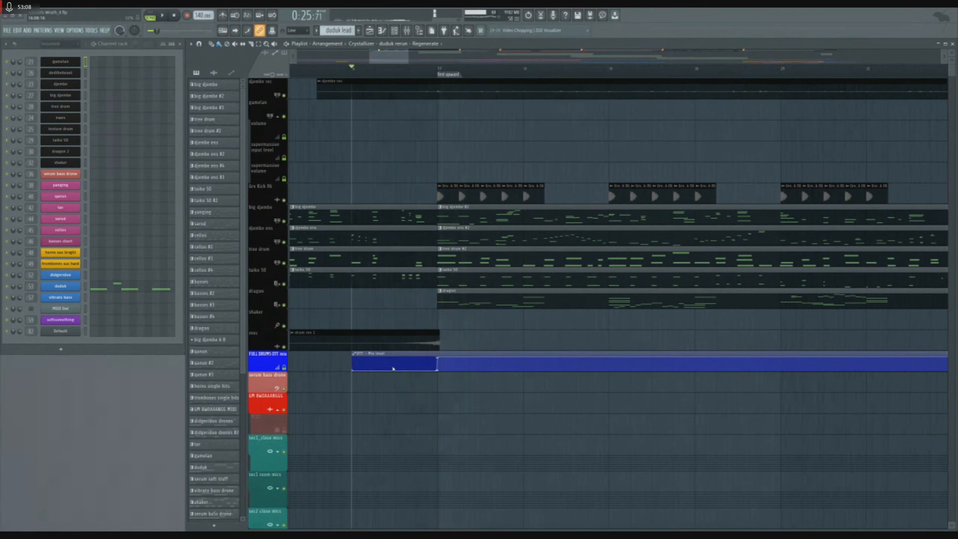
- Replay the full mix across the reversed drum clip leading into the first upward marker
scroll(441, 387, up, 6)
scroll(456, 376, down, 3)
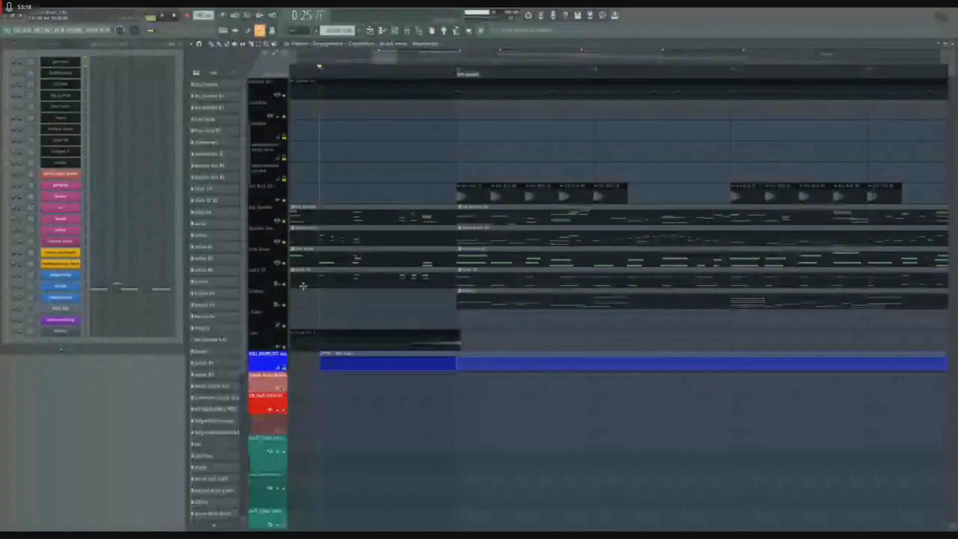
scroll(516, 279, down, 4)
scroll(513, 288, up, 3)
key(space)
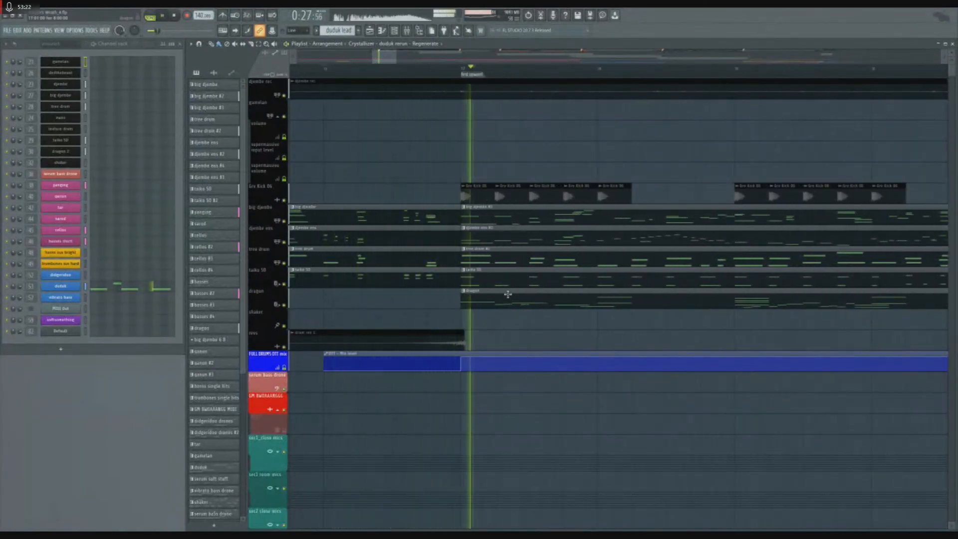
key(space)
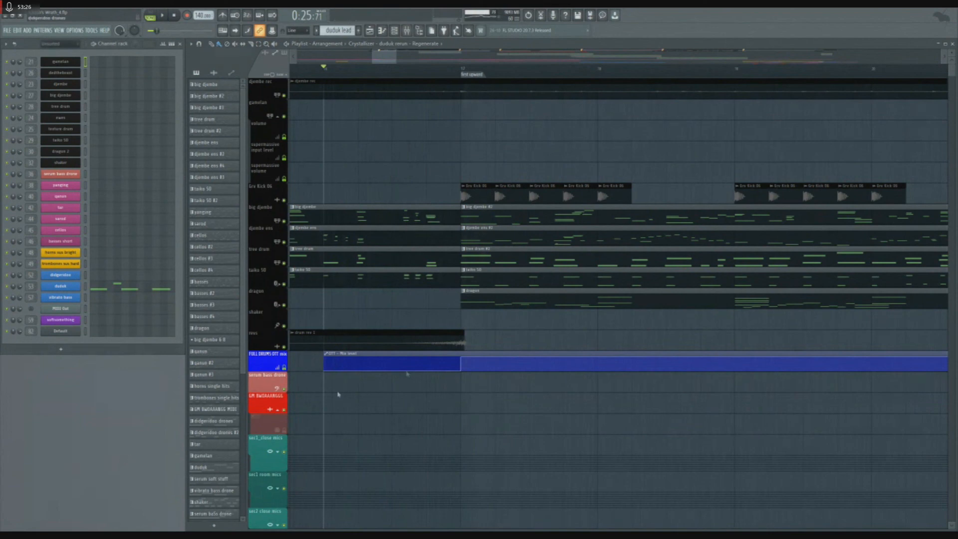
- Solo the reversed drum track and play its clip from shortly before the first upward marker
scroll(423, 342, down, 3)
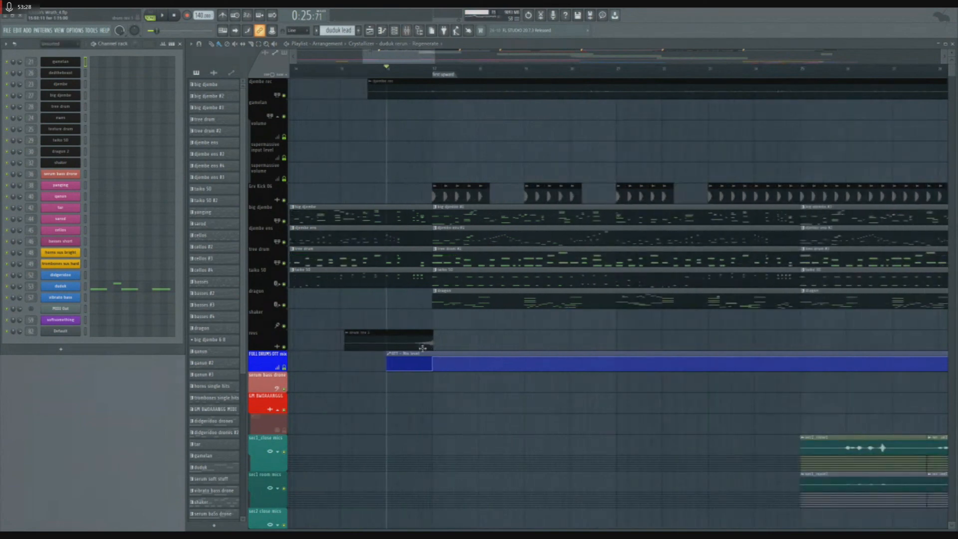
scroll(423, 342, up, 1)
click(445, 69)
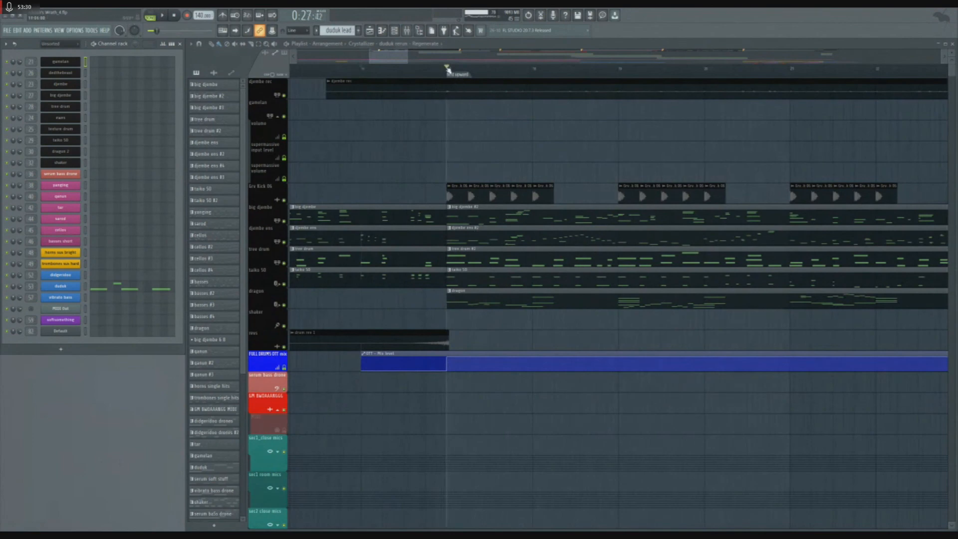
click(394, 75)
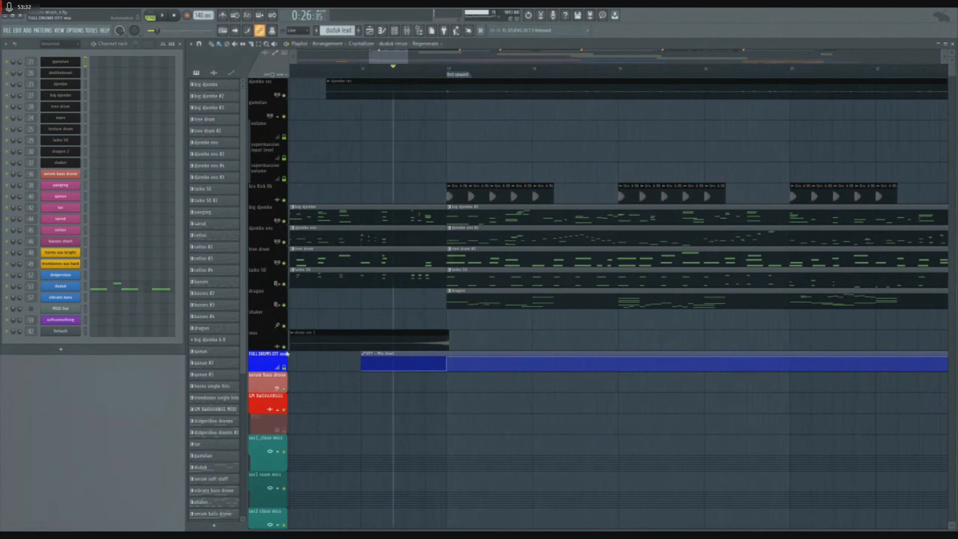
ctrl+click(284, 347)
key(space)
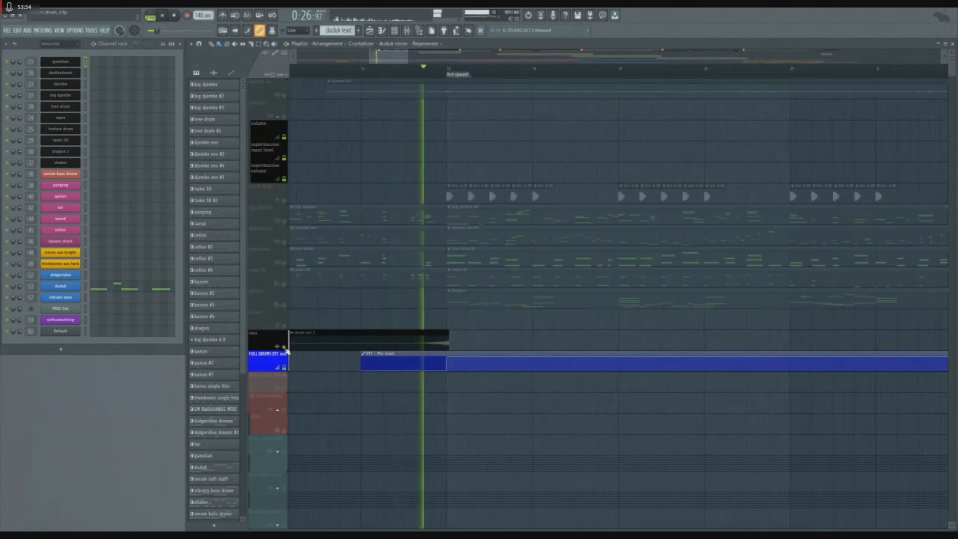
- Stop playback and bring all tracks back into the mix by unsoloing the reversed drum track
key(space)
ctrl+click(284, 347)
scroll(494, 324, down, 3)
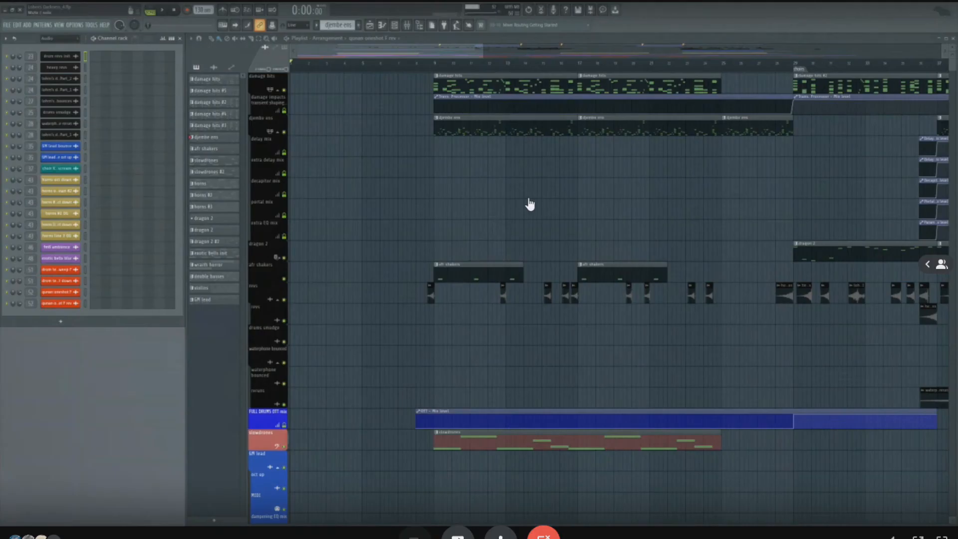
- Play the full mix of the darkness project past the first marker with the whole arrangement in view
scroll(530, 208, down, 6)
key(space)
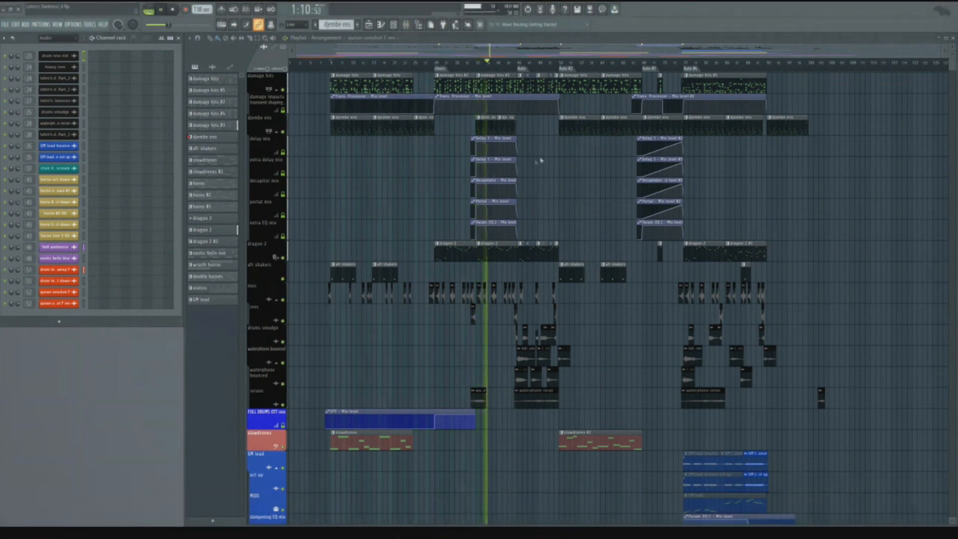
key(space)
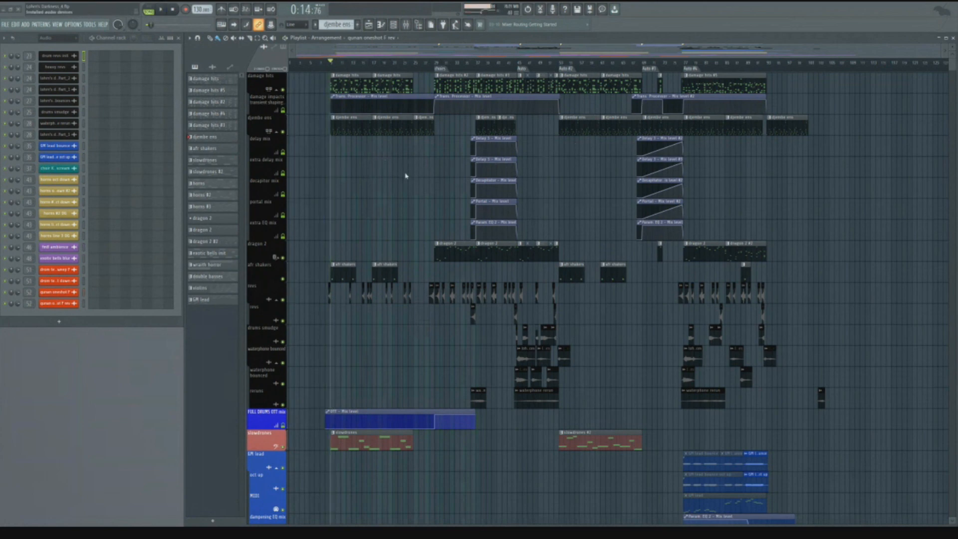
- Play the opening from the first damage hits clip, and replay the full mix from shortly before the first marker
key(space)
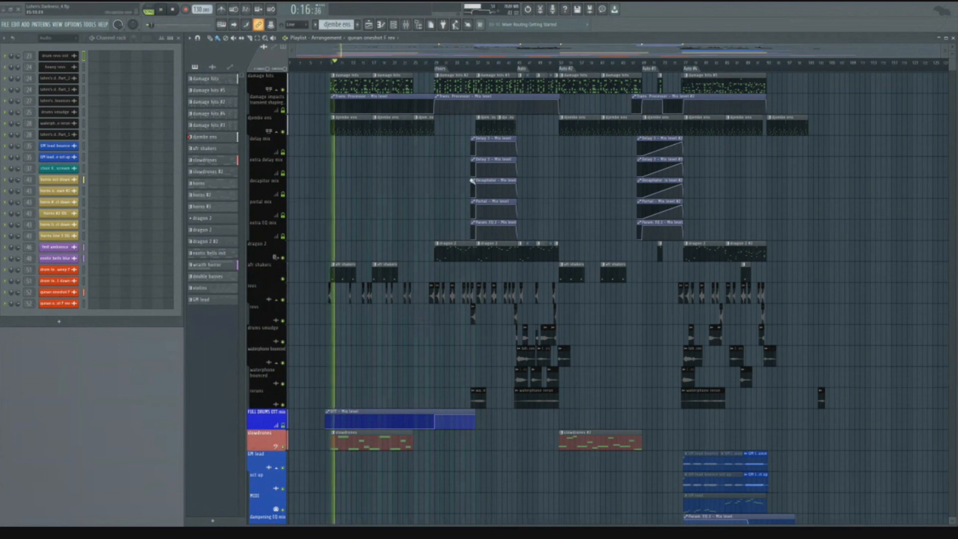
click(442, 68)
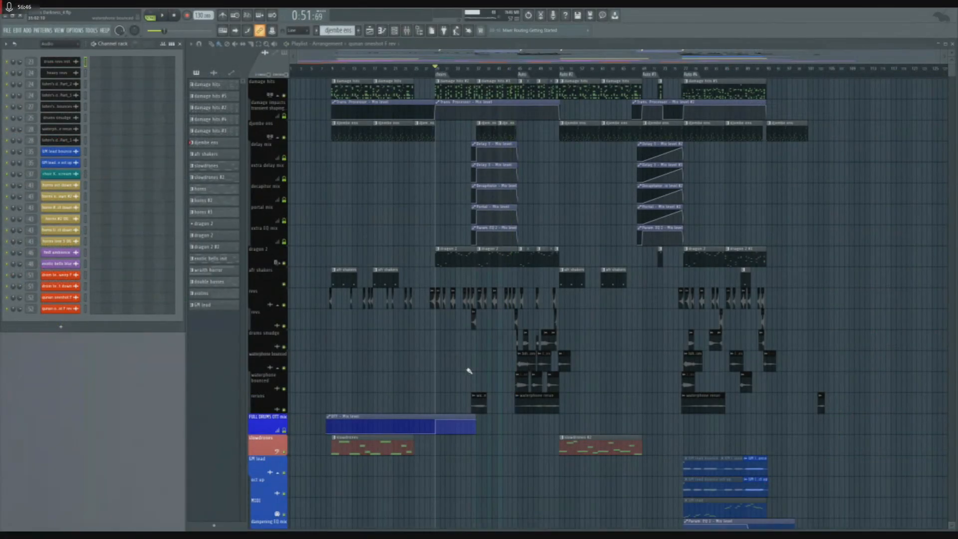
scroll(470, 371, up, 6)
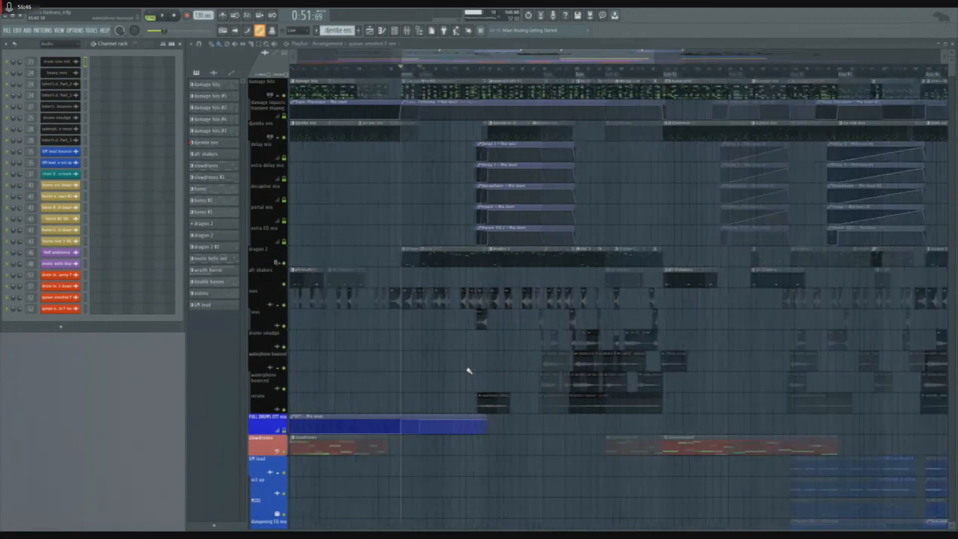
click(338, 70)
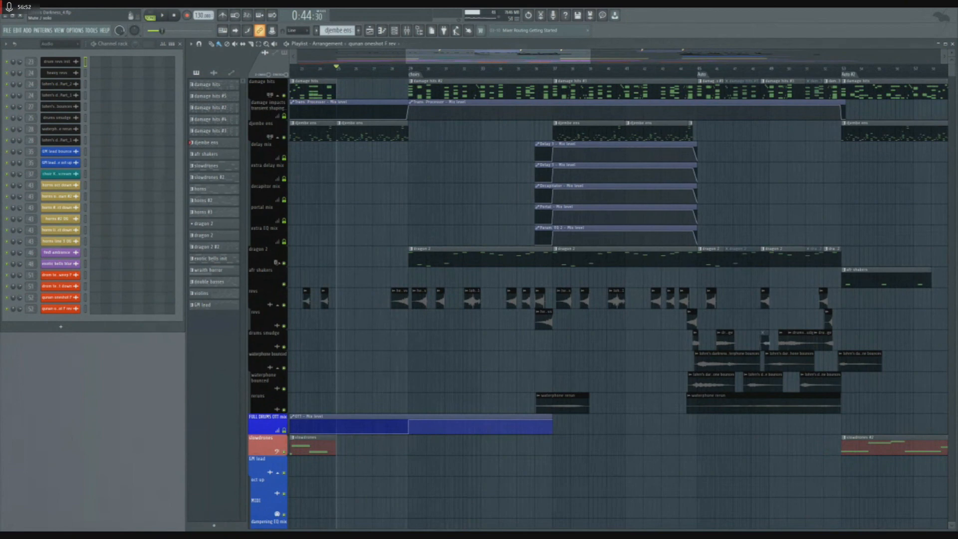
key(space)
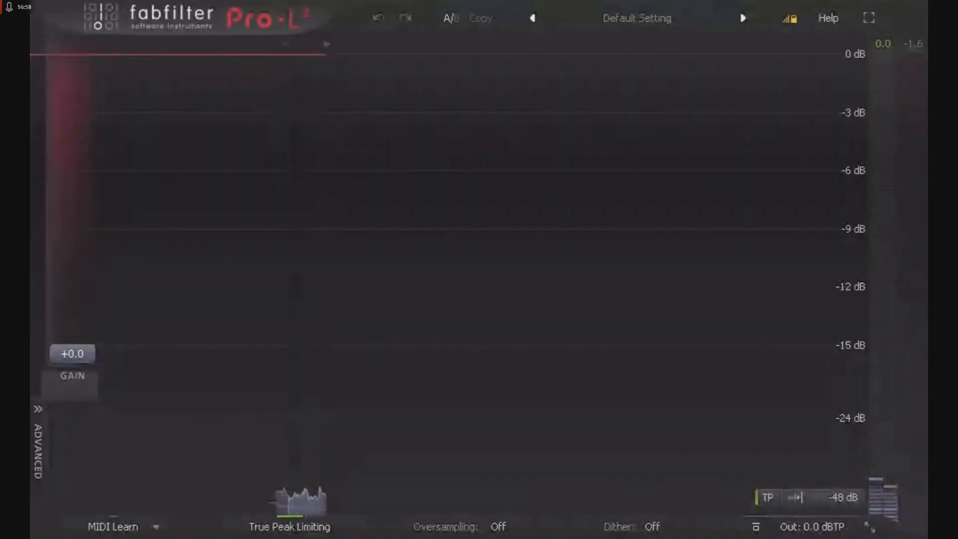
- Raise the Pro-L 2 limiter's gain to +9.1 dB during playback and return it to 0.0
drag(72, 354, 73, 263)
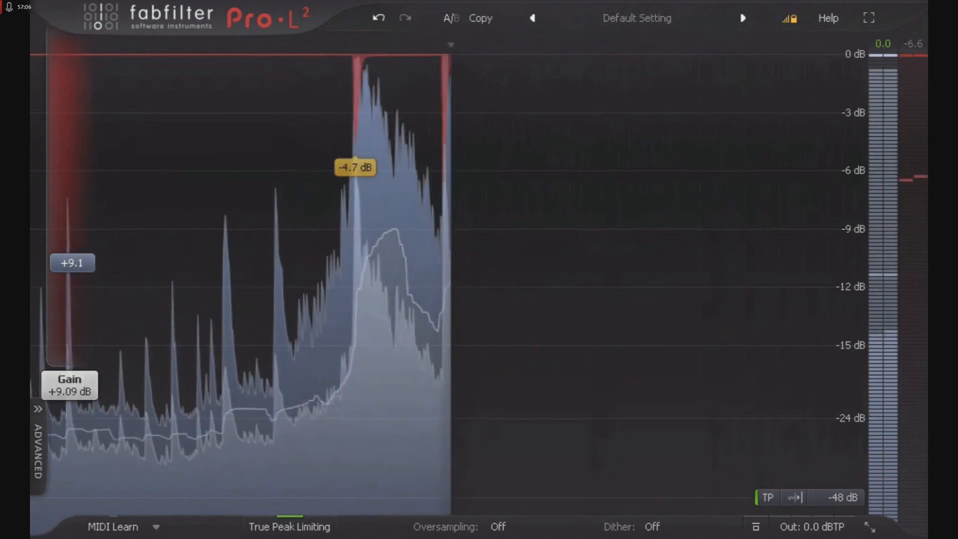
drag(72, 263, 72, 354)
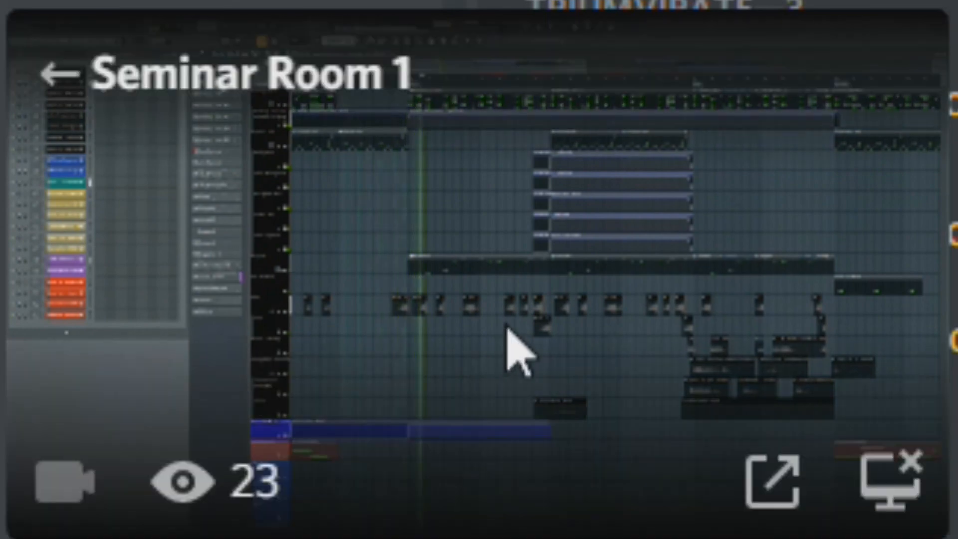
- Bring the Seminar Room 1 stream into full view and follow the full mix through the Auto #2 section up to Auto #3
click(507, 327)
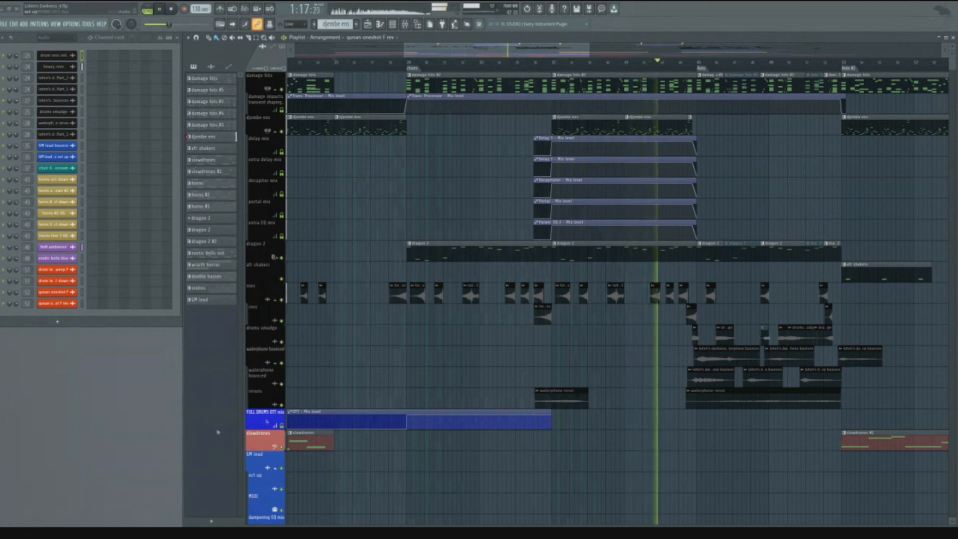
scroll(334, 369, down, 1)
scroll(334, 369, down, 1)
scroll(642, 379, up, 2)
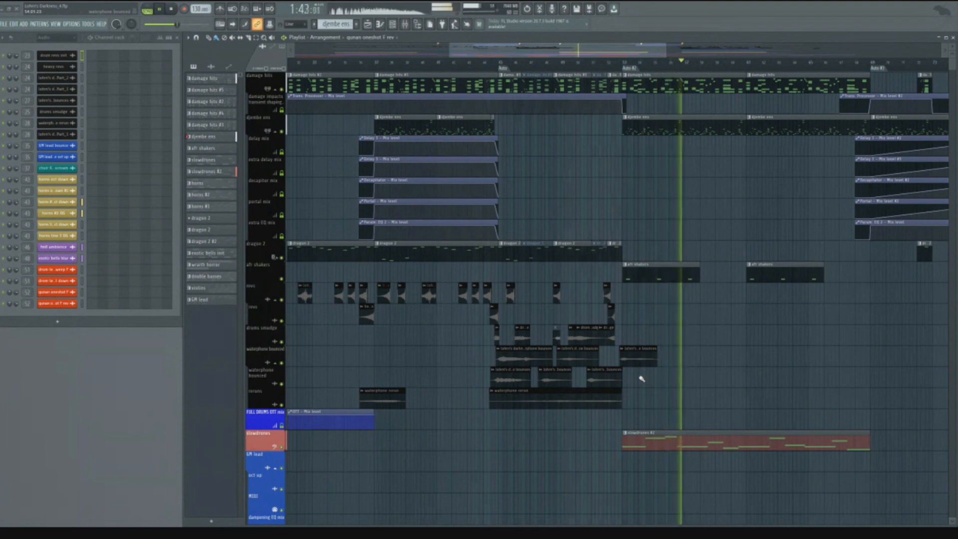
scroll(639, 384, down, 3)
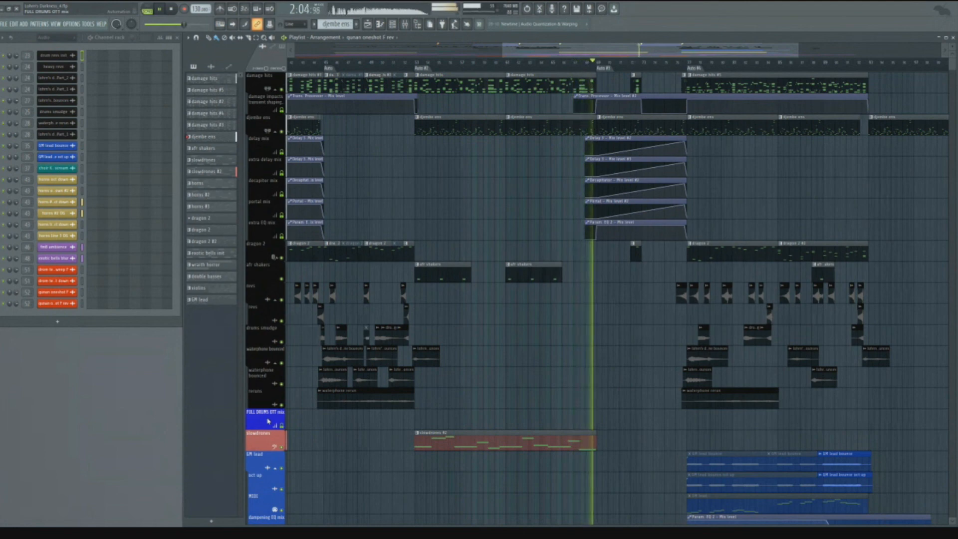
key(space)
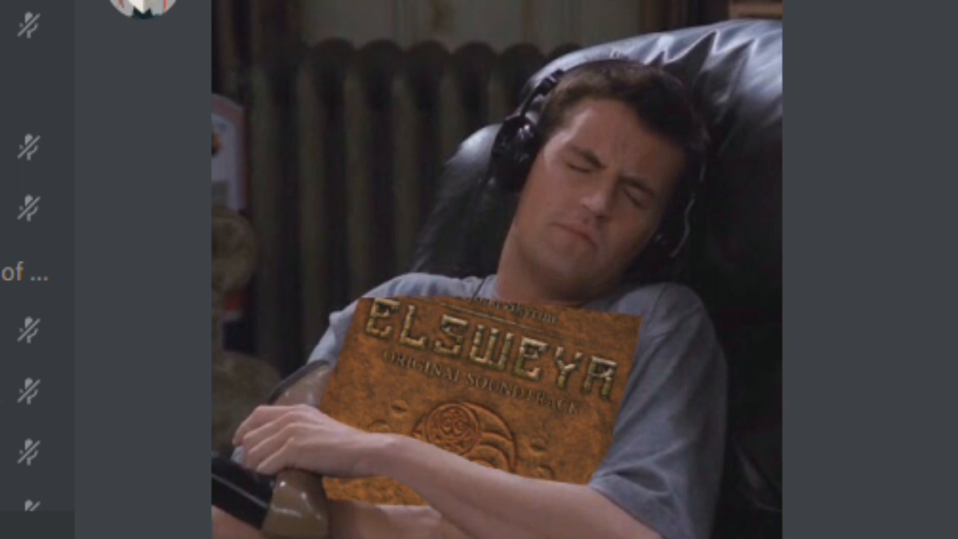
click(948, 169)
scroll(828, 149, down, 1)
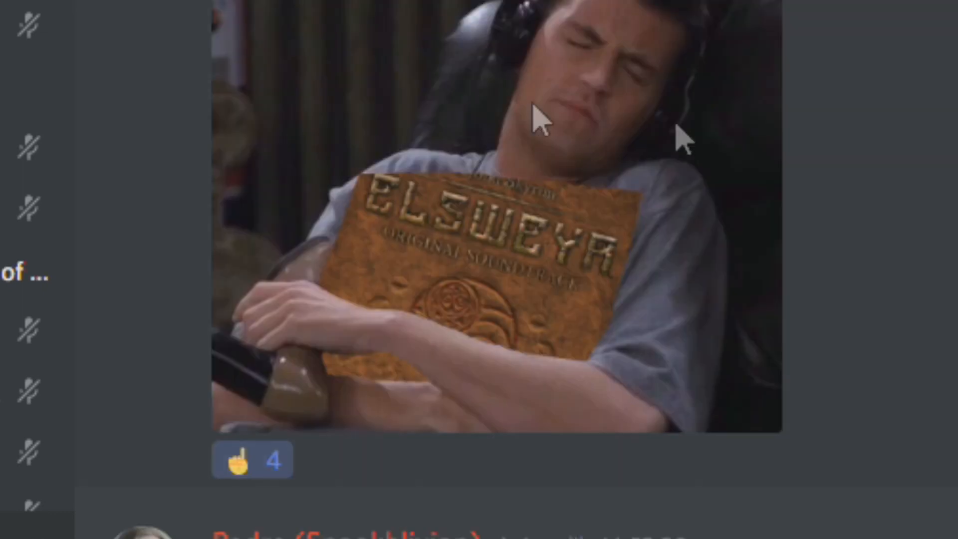